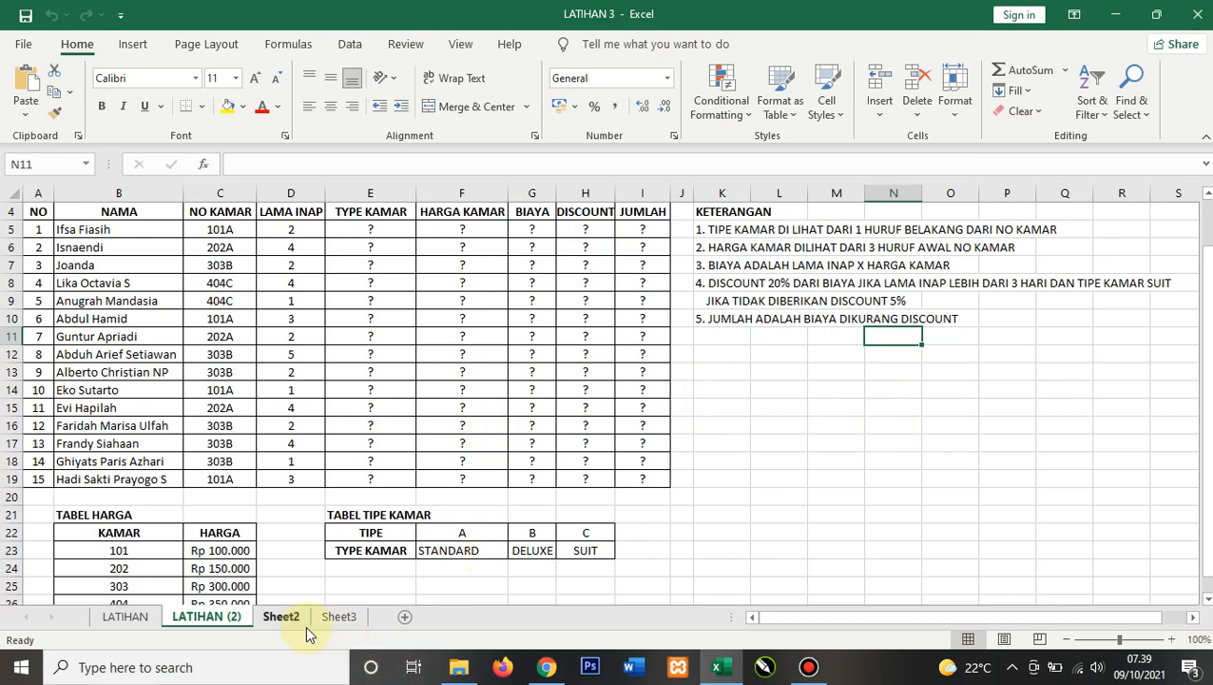
Step: Switch to Sheet2 and widen column A so the function names fit
click(282, 616)
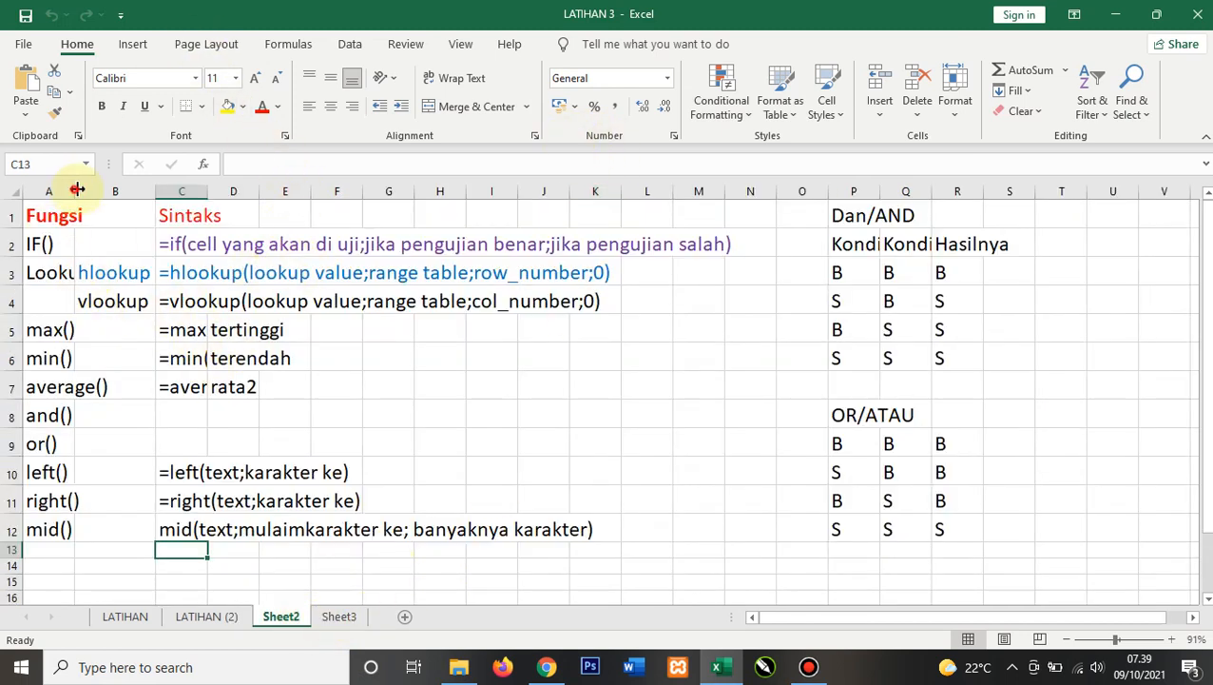
drag(75, 190, 120, 190)
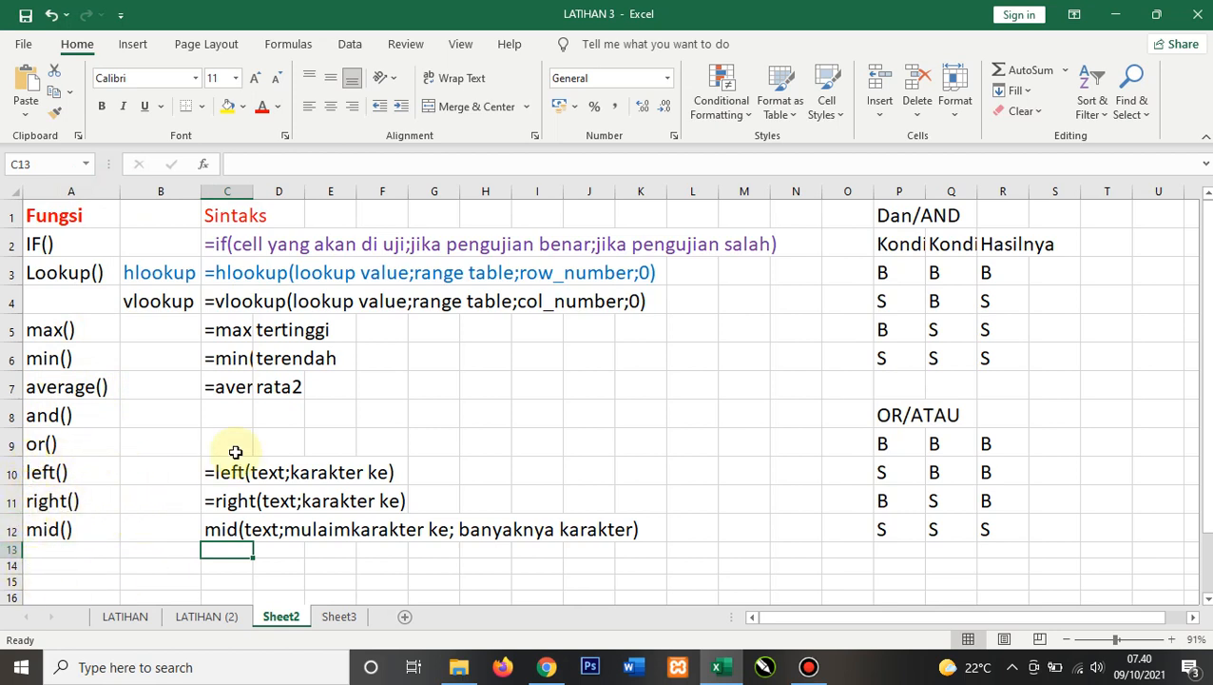
click(585, 444)
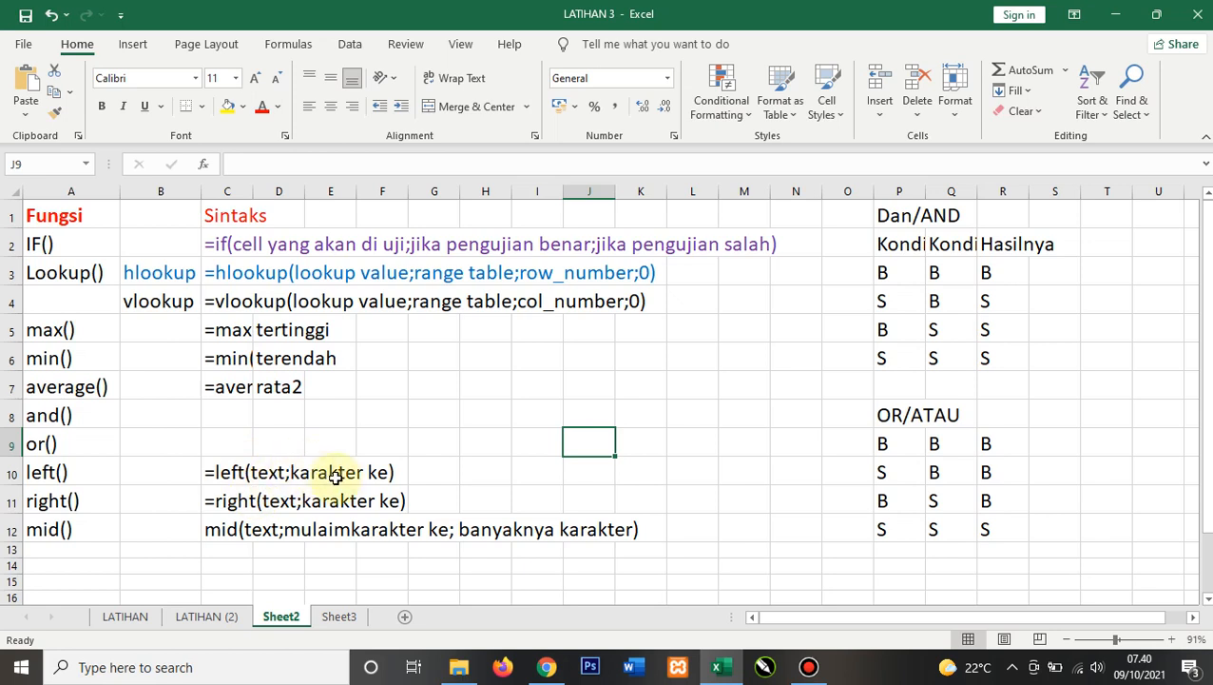
Step: Change the LEFT syntax note's second argument to 'sebanyak berapa'
click(232, 475)
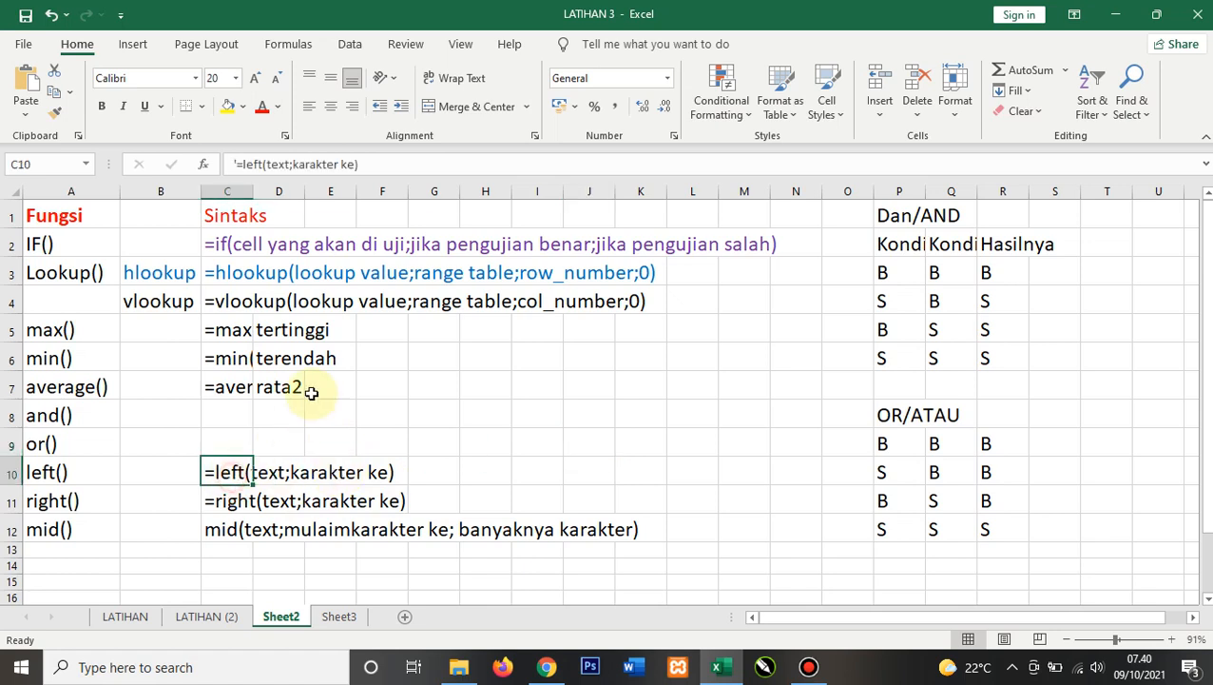
drag(294, 164, 356, 163)
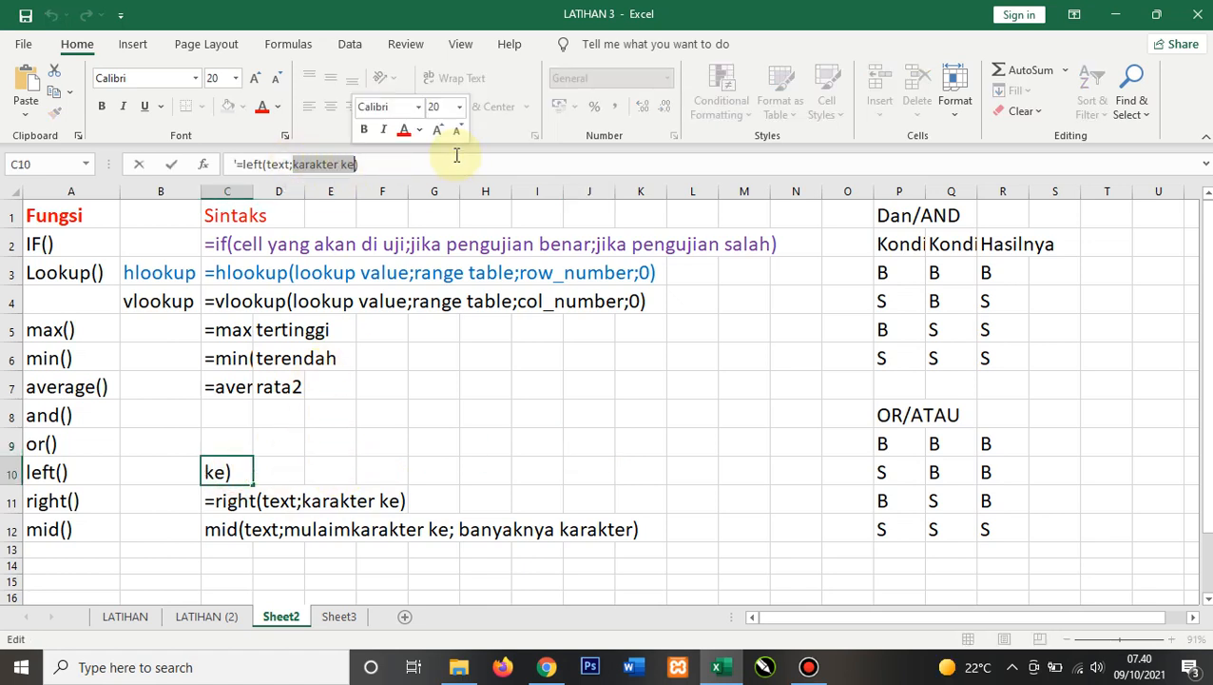
text(sebanya)
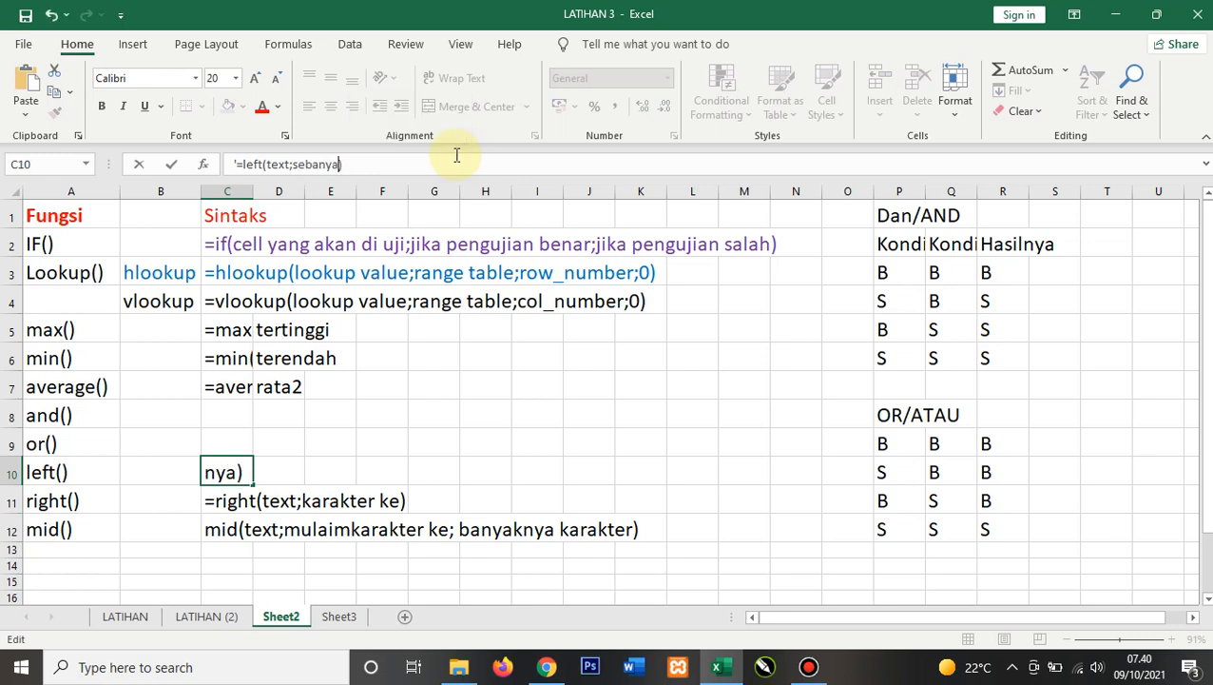
text(k berapa)
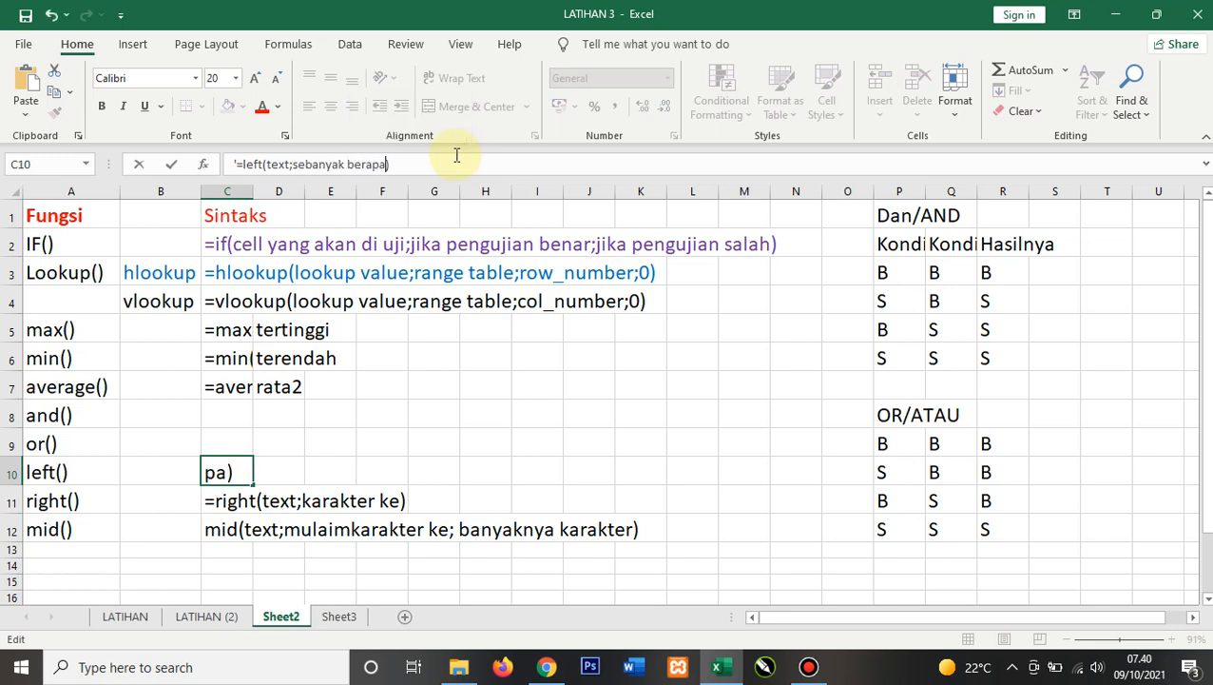
shift+click(290, 167)
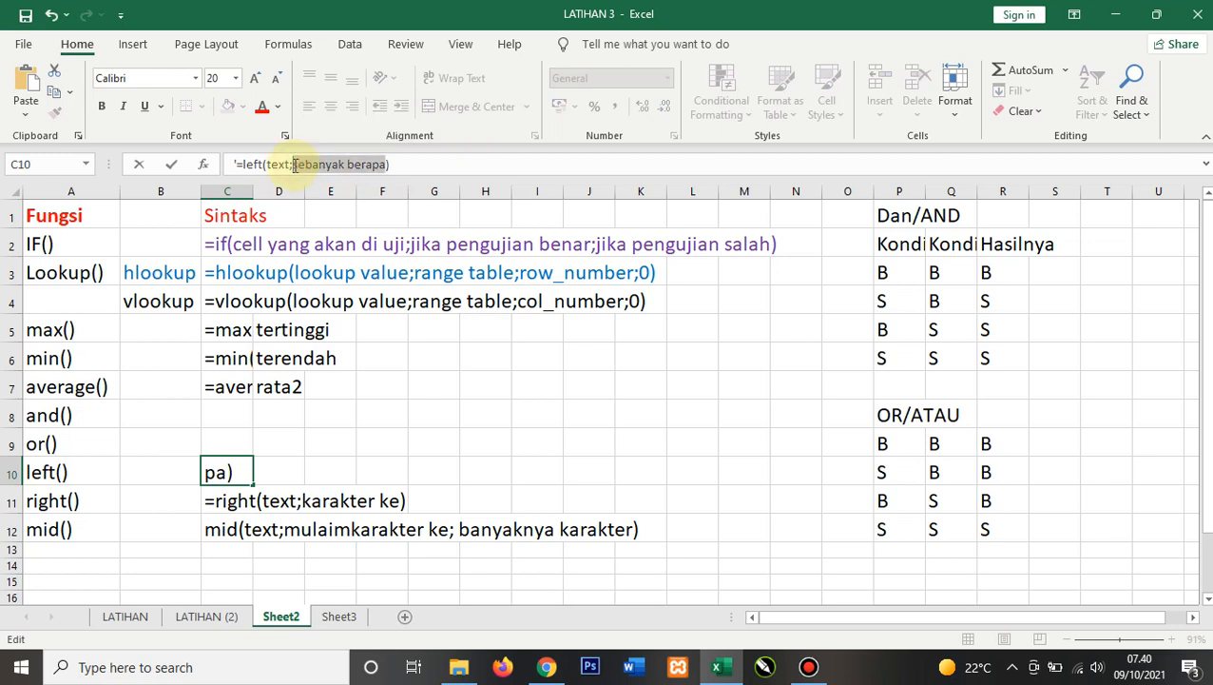
key(Return)
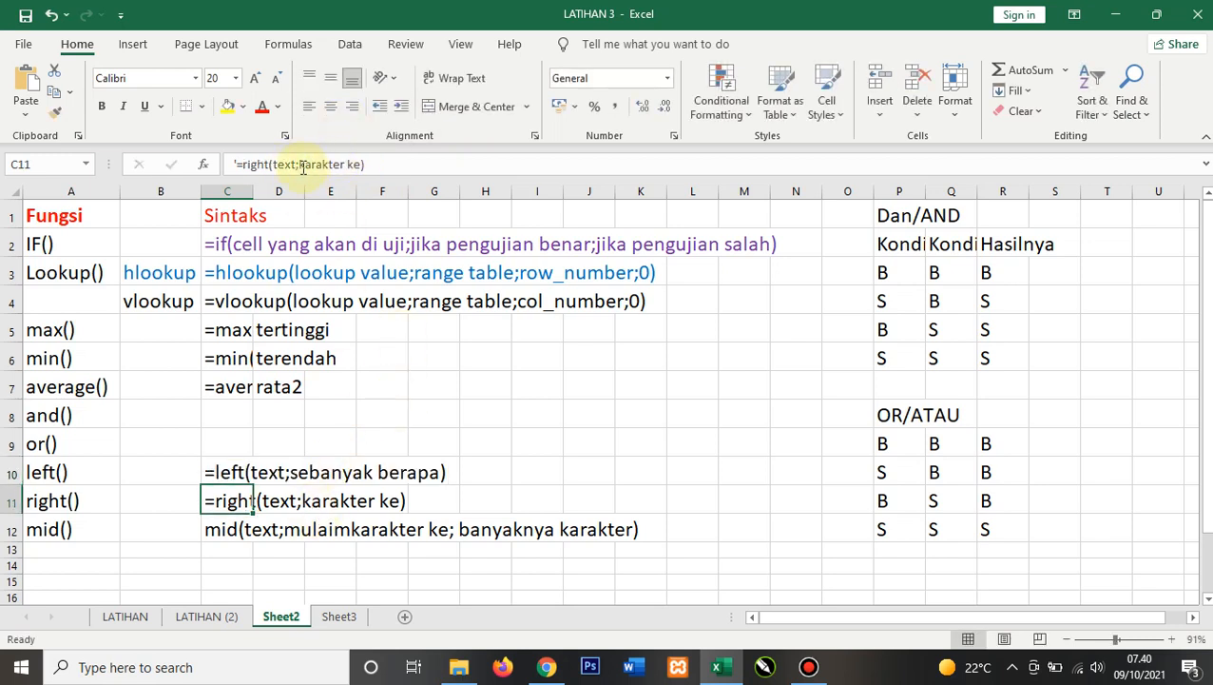
Step: Change the RIGHT syntax note's second argument to 'Banyaknya Karakter'
drag(300, 166, 361, 165)
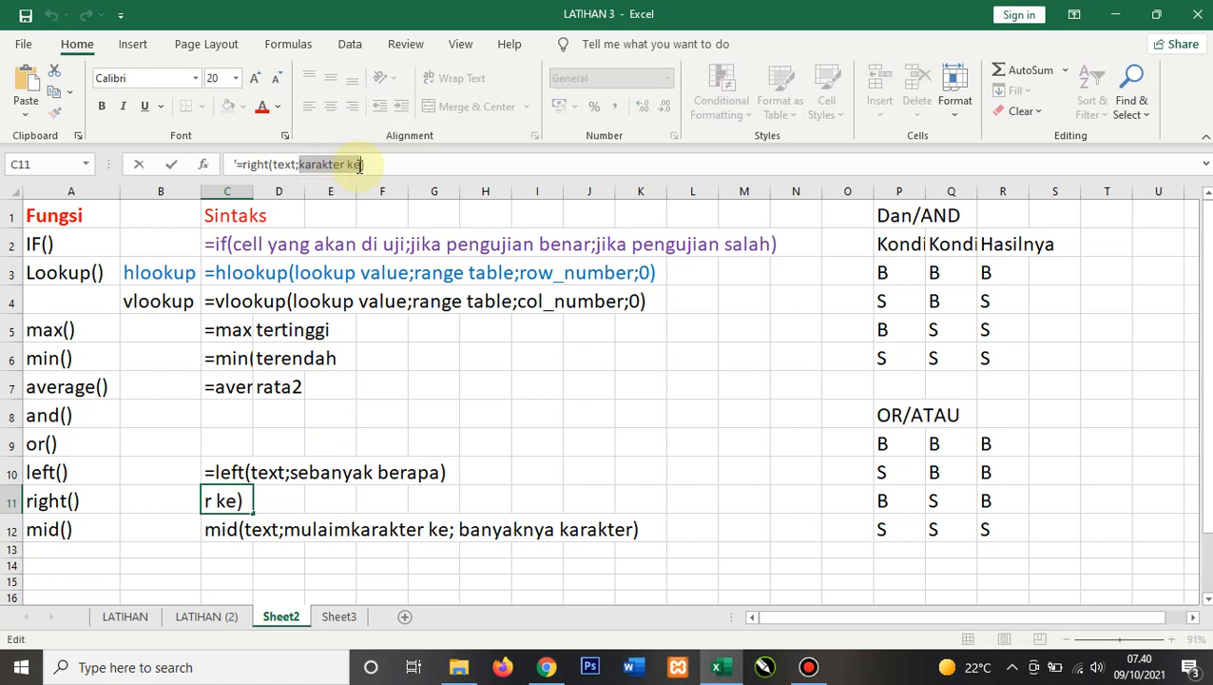
text(Banyaknya )
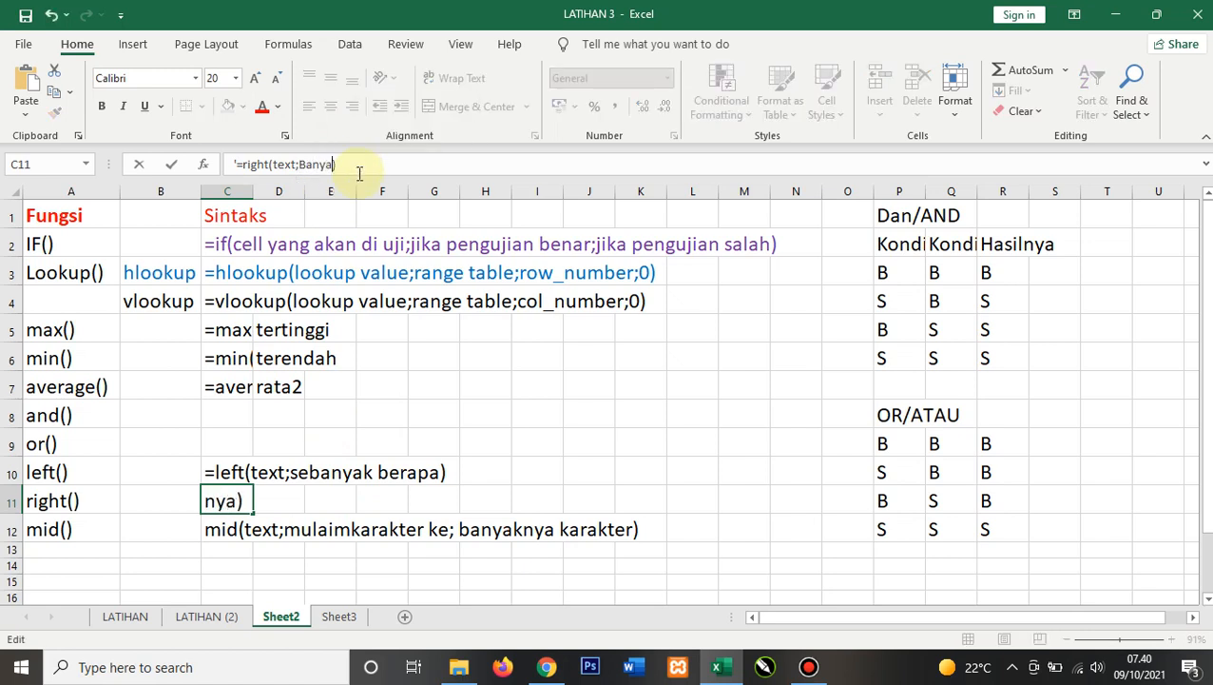
text(Karakter)
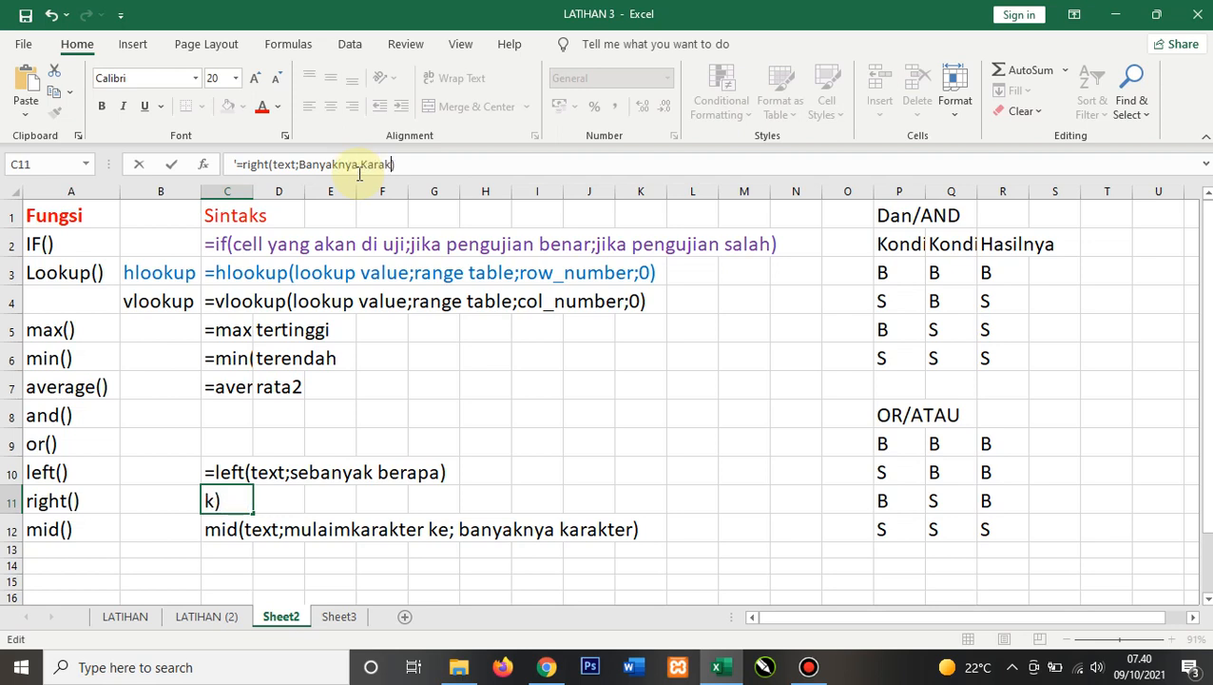
key(Return)
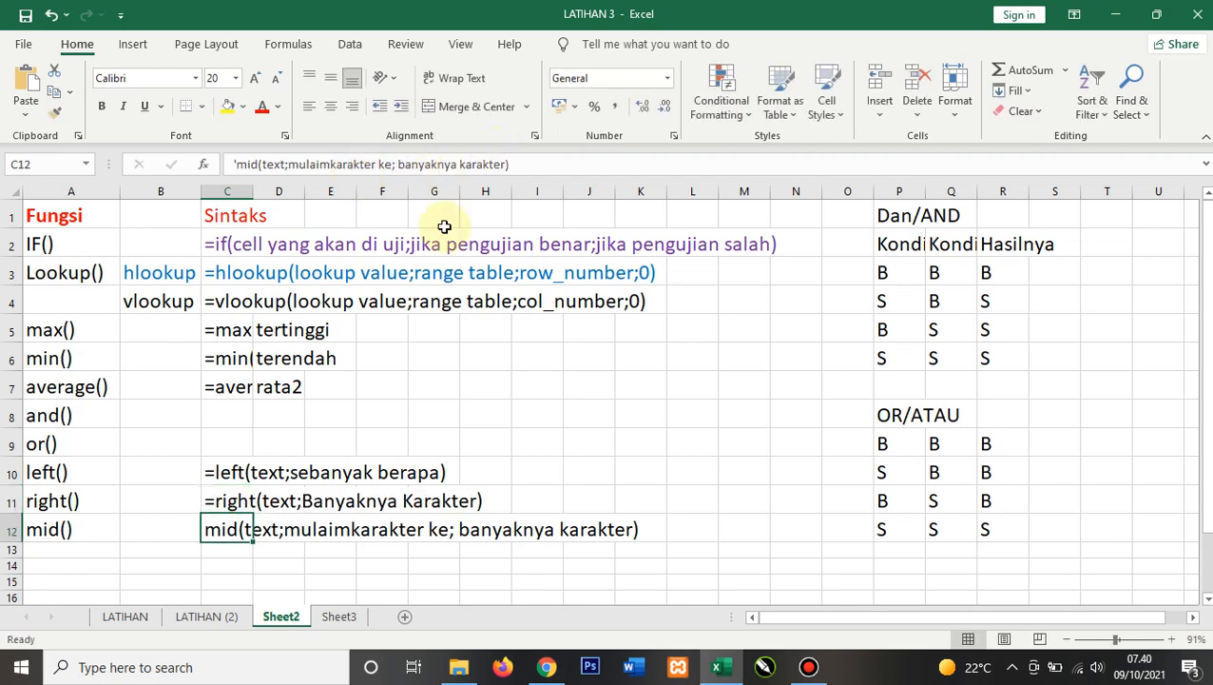
Step: Change the LEFT syntax note's second argument to 'banyaknya karakter'
click(237, 472)
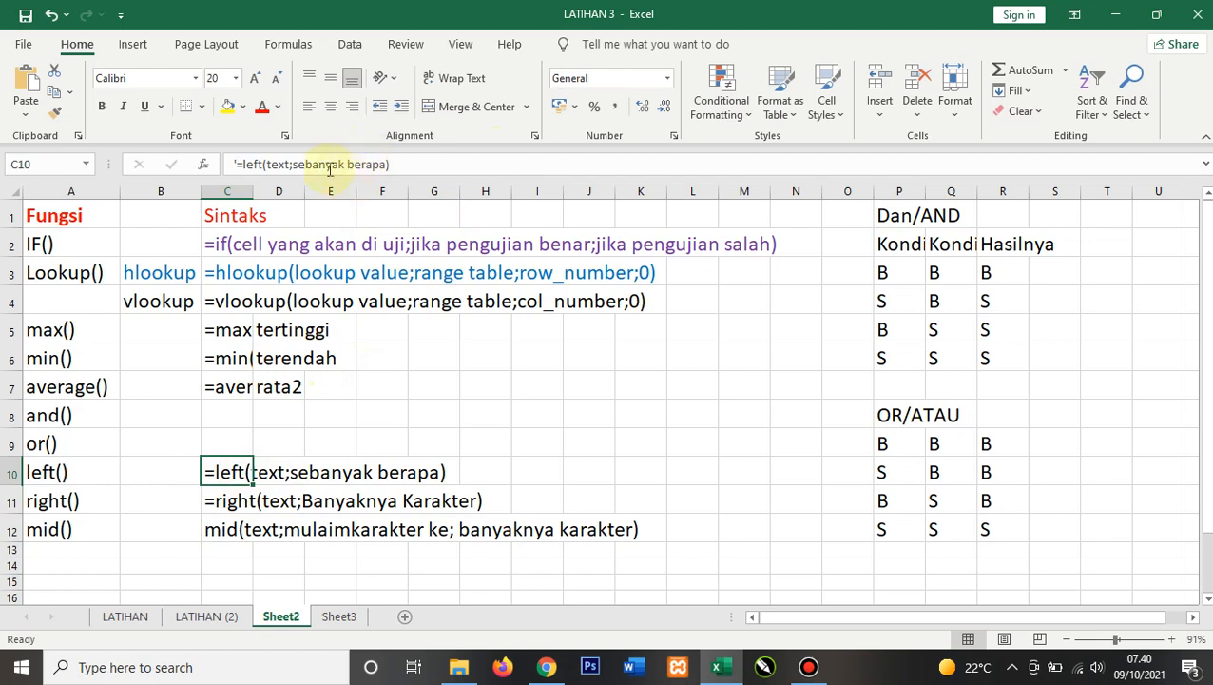
drag(294, 164, 391, 165)
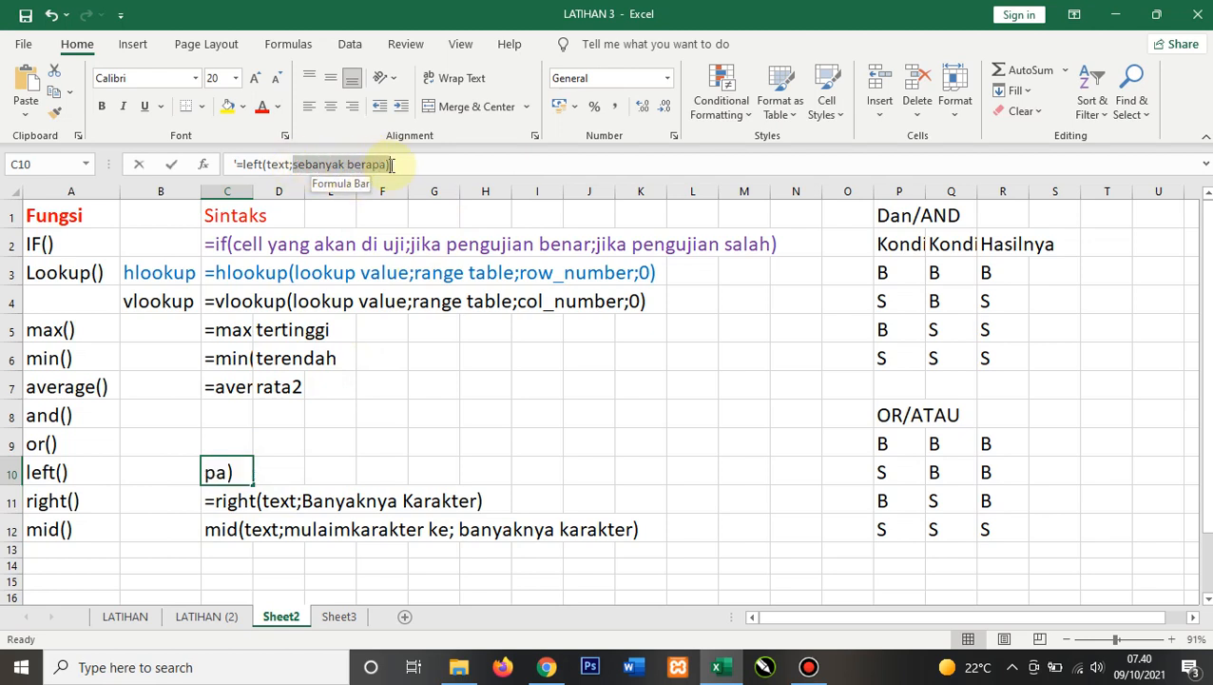
text(banyak)
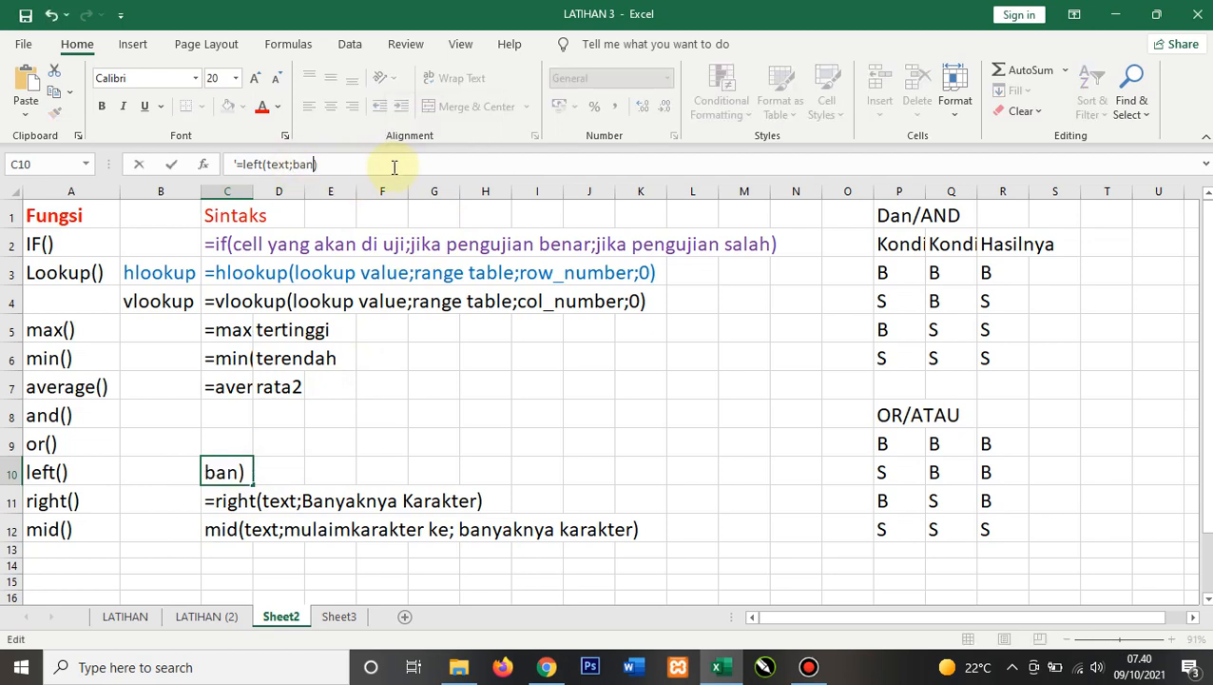
text(nya karakter)
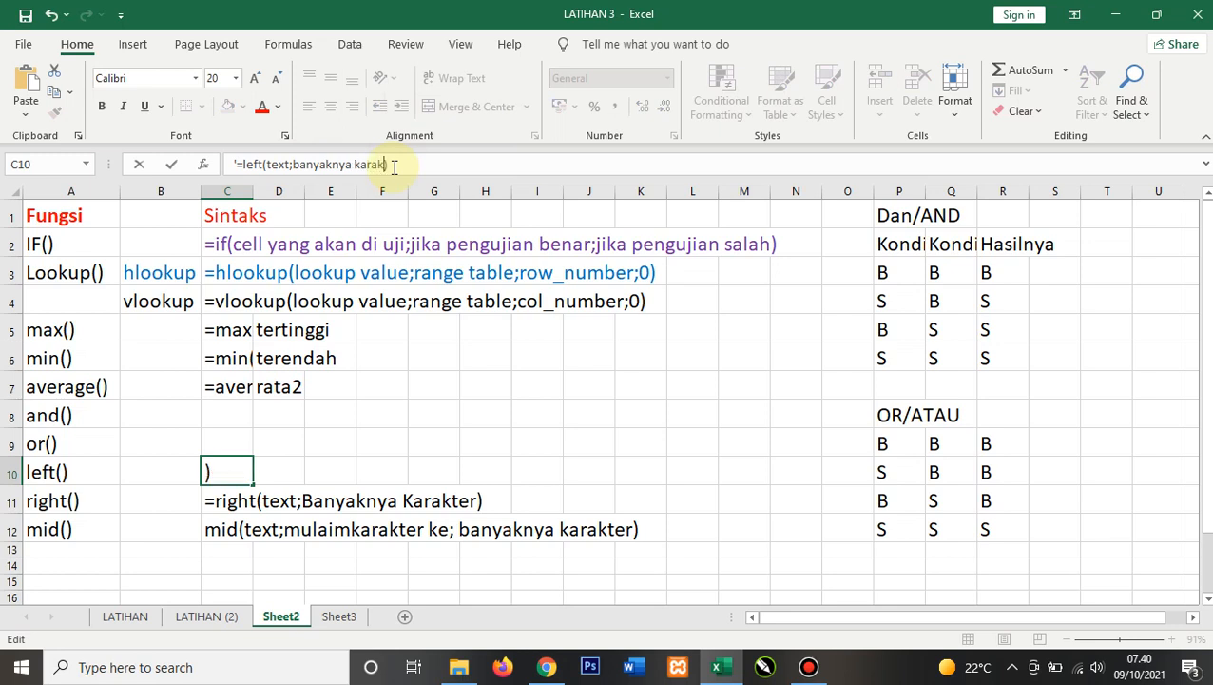
key(Return)
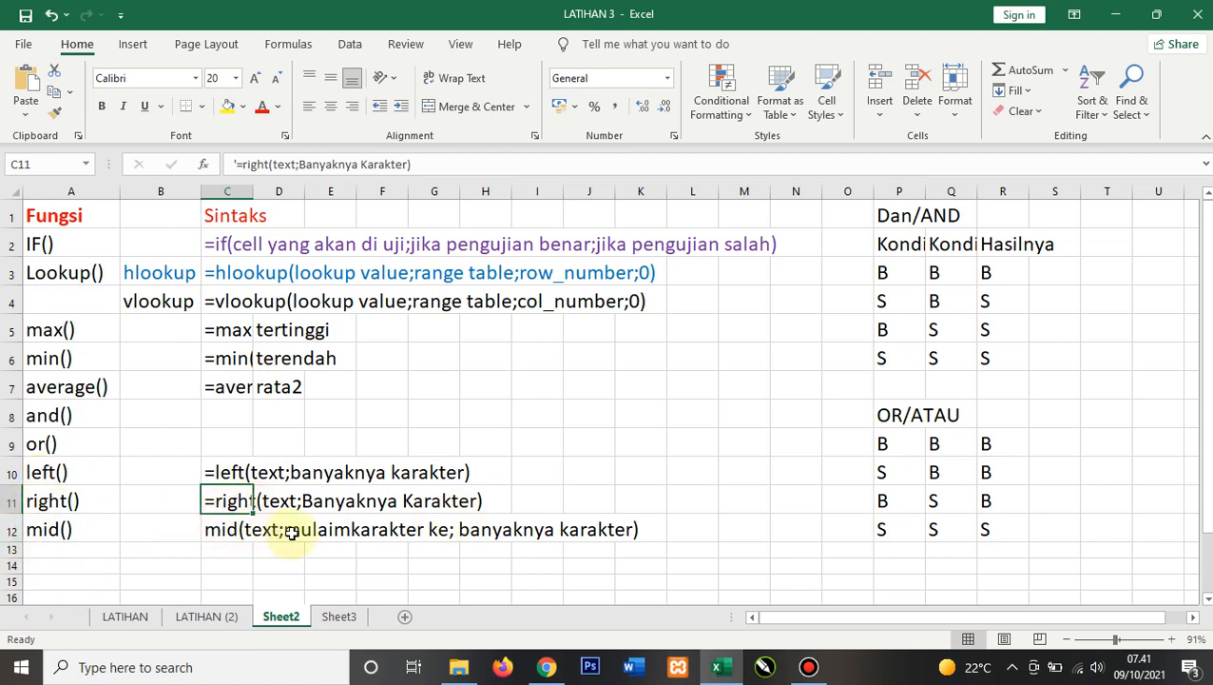
Step: Correct 'mulaimkarakter' to 'mulai karakter' in the MID syntax note
click(334, 530)
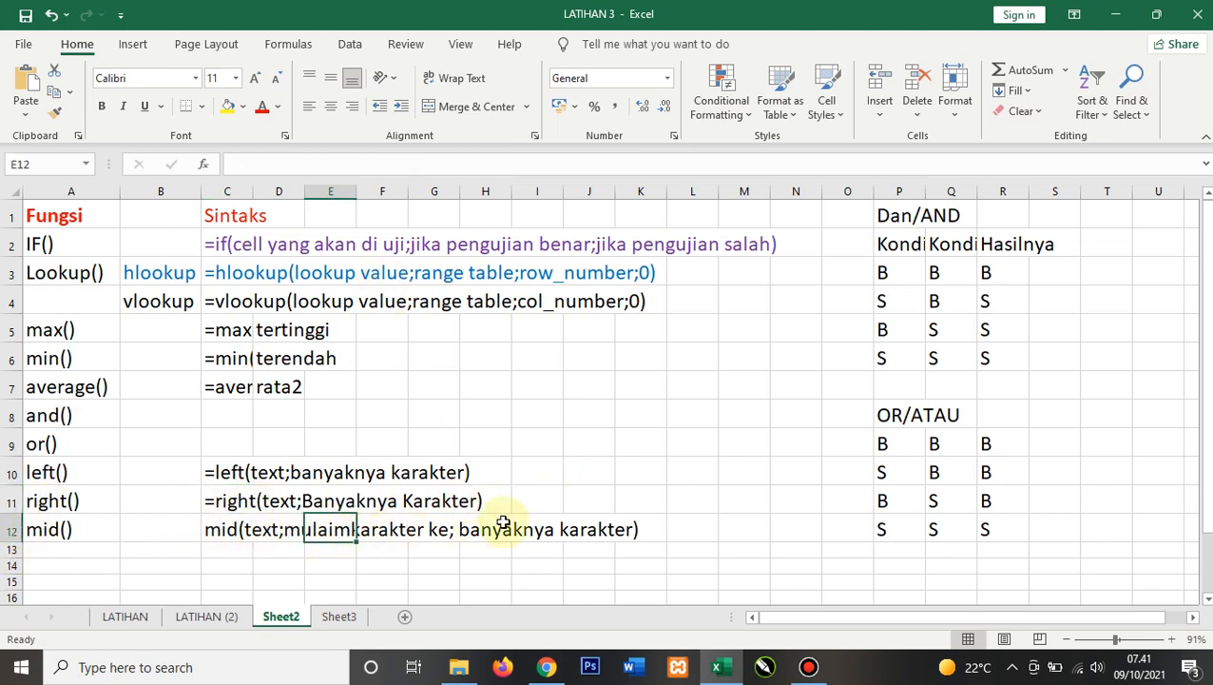
click(214, 529)
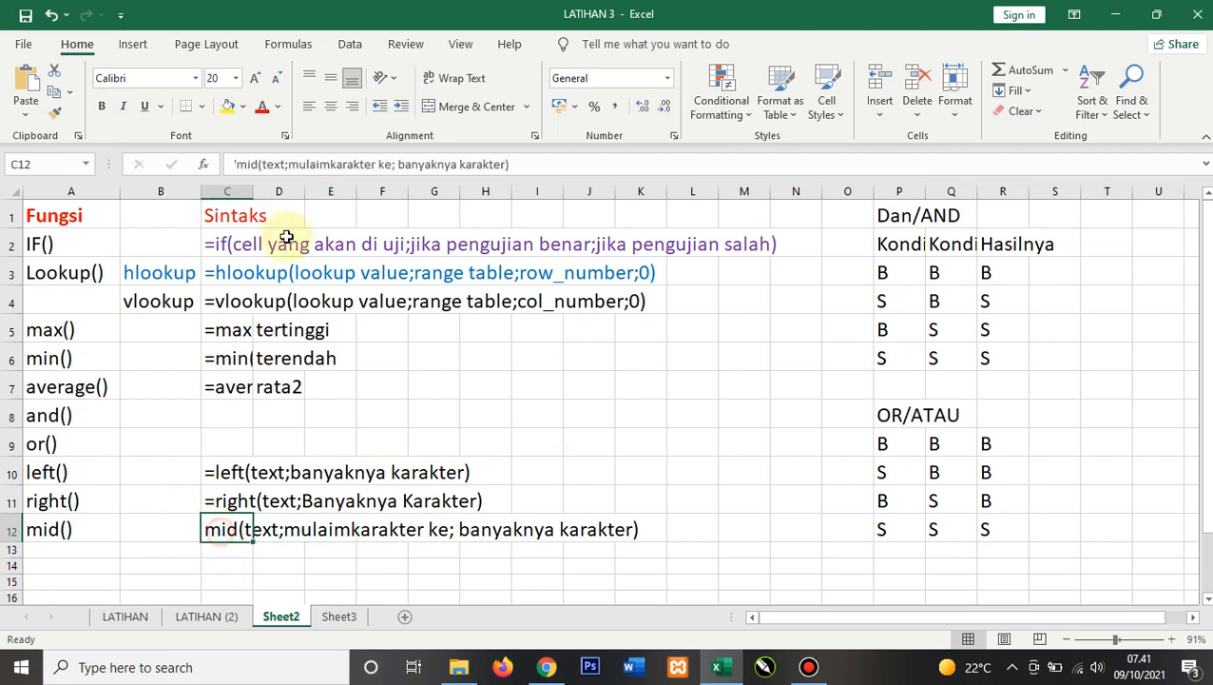
click(328, 163)
key(BackSpace)
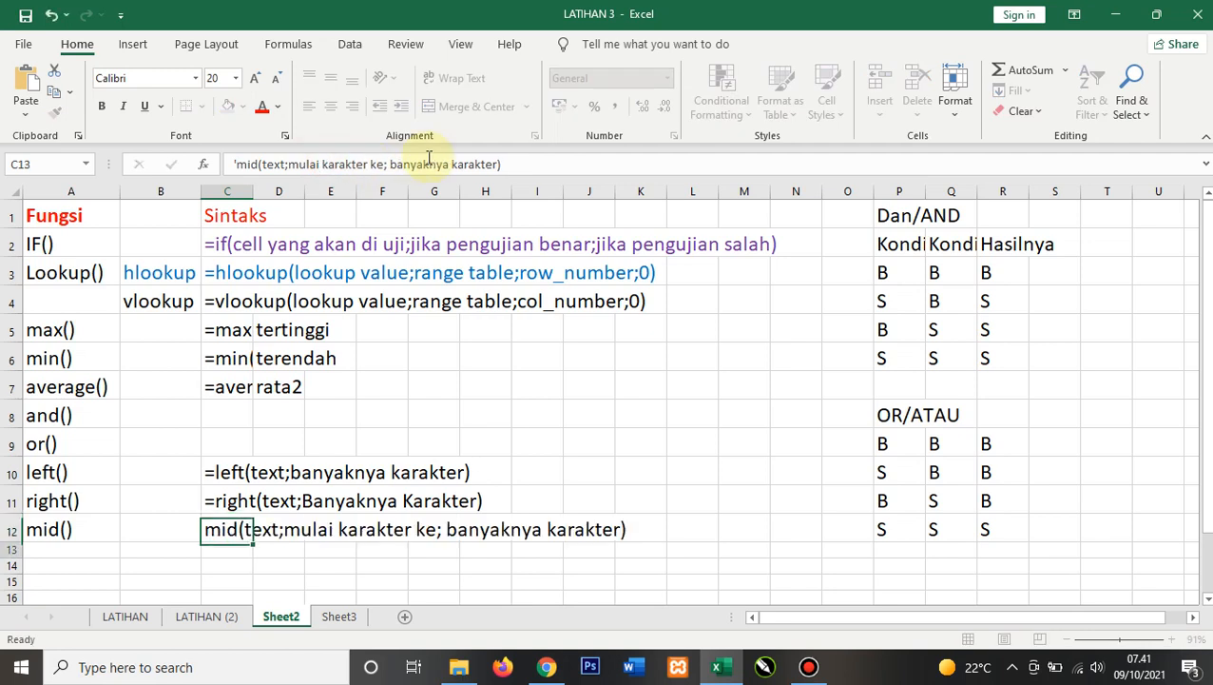
key(Return)
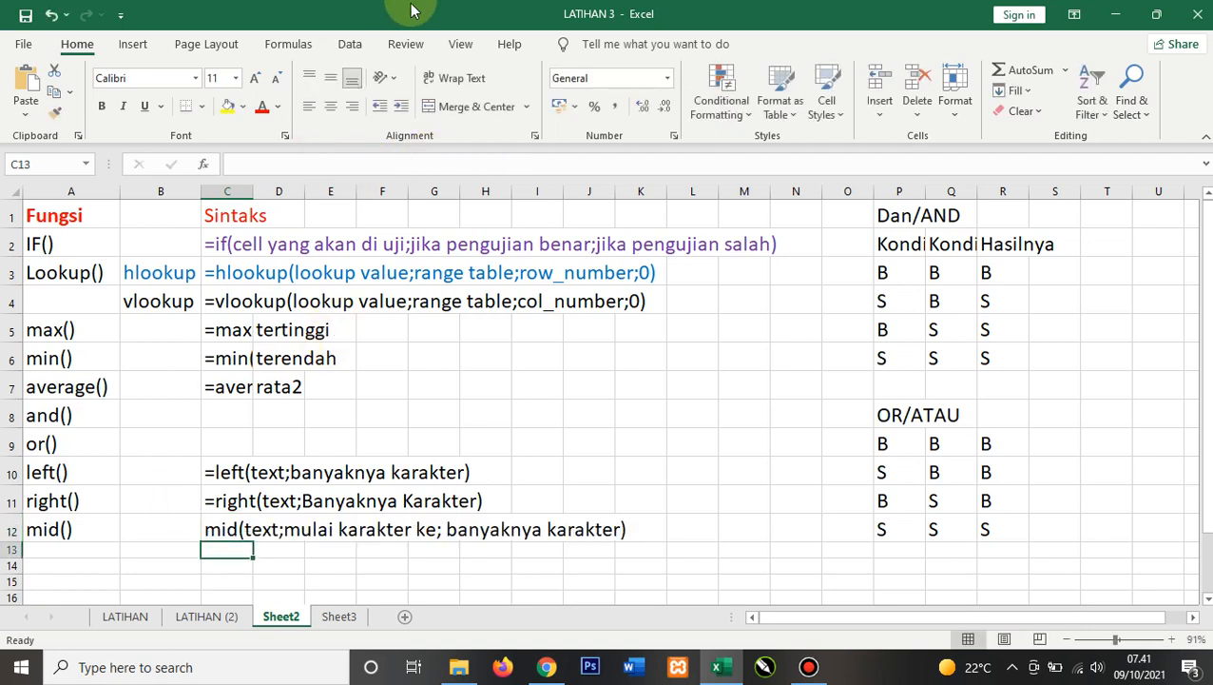
Step: Add an equals sign in front of mid in the MID syntax note
click(297, 529)
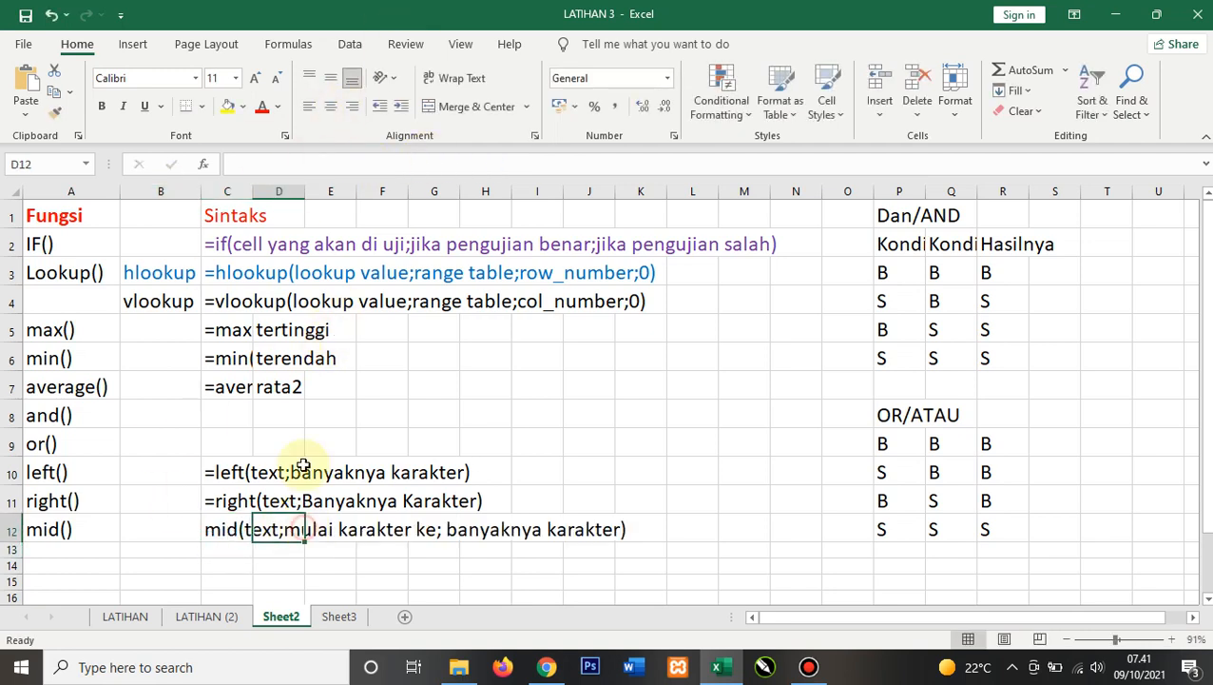
click(213, 525)
click(235, 164)
text(')
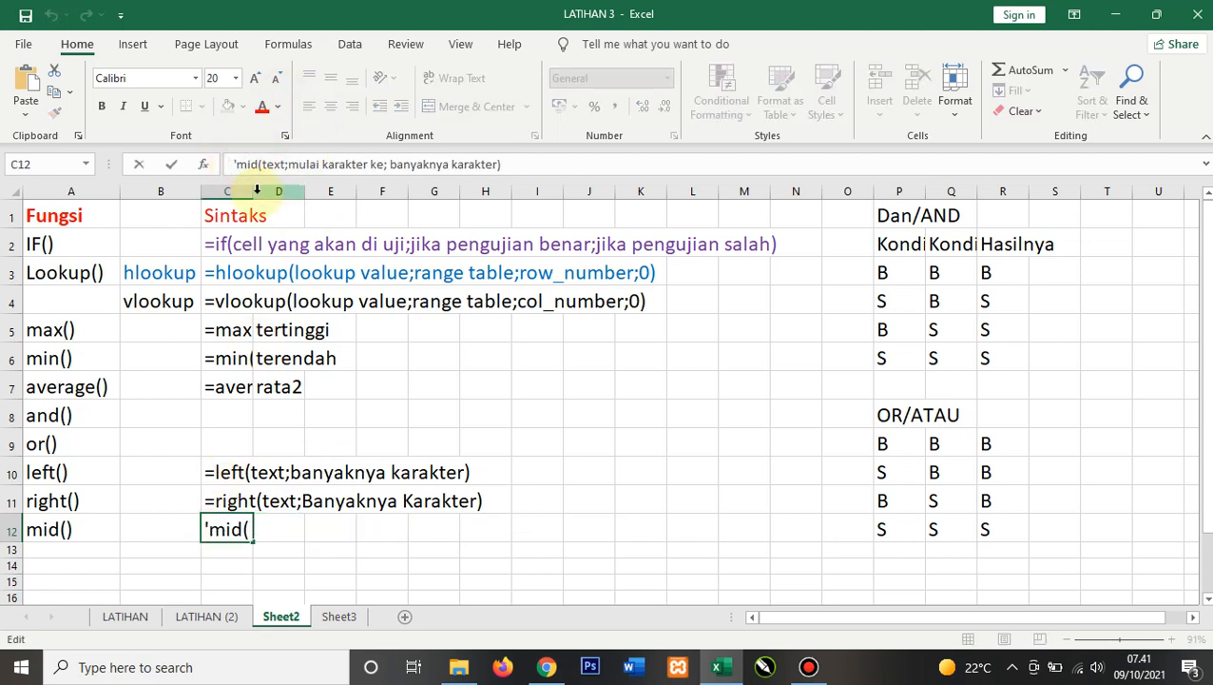
text(=)
key(Return)
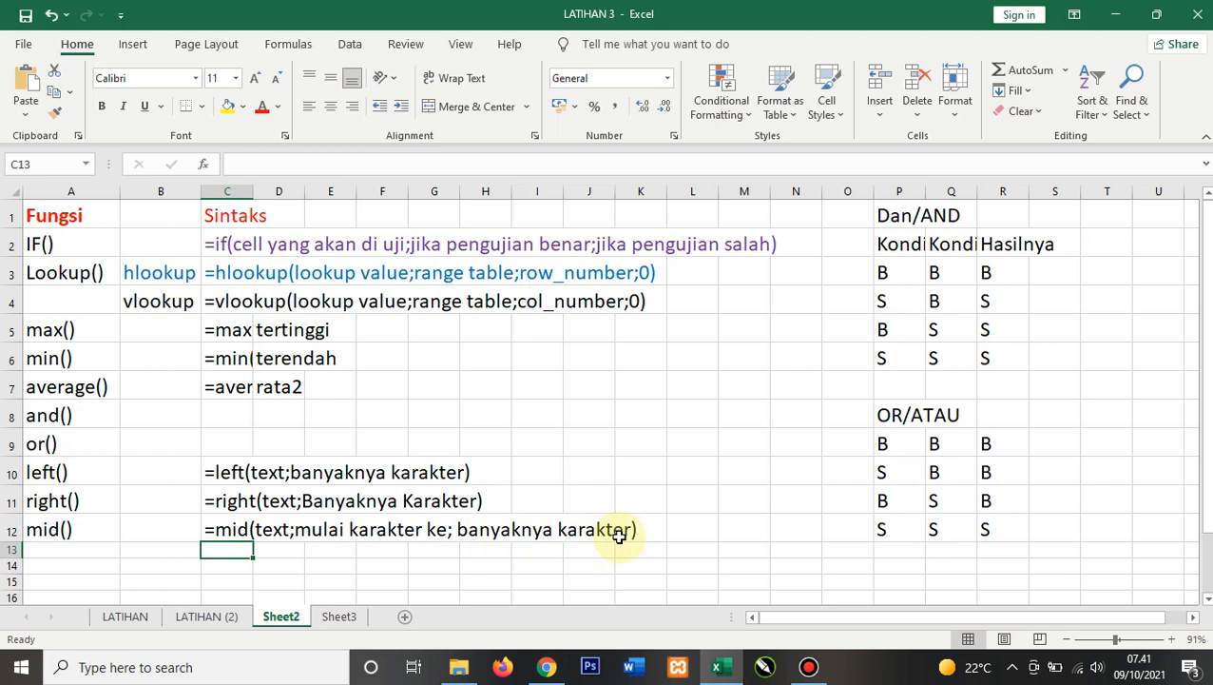
Step: Enter POLITEKNIK in cell G8
click(436, 411)
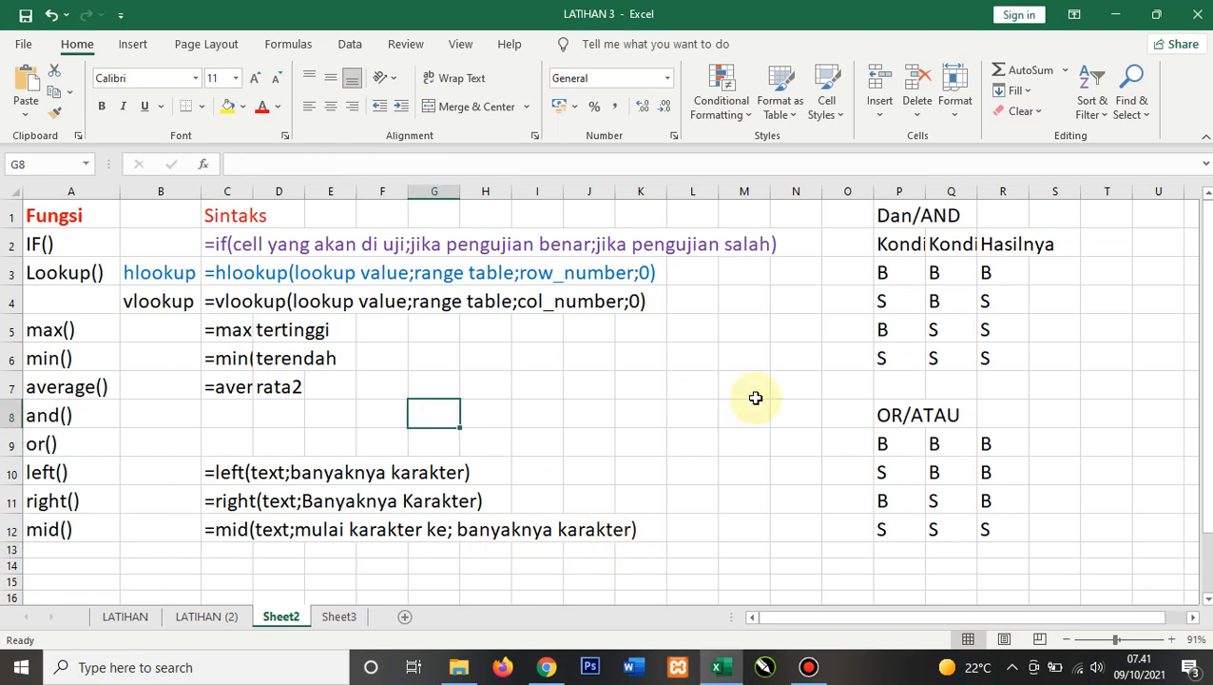
text(POLI)
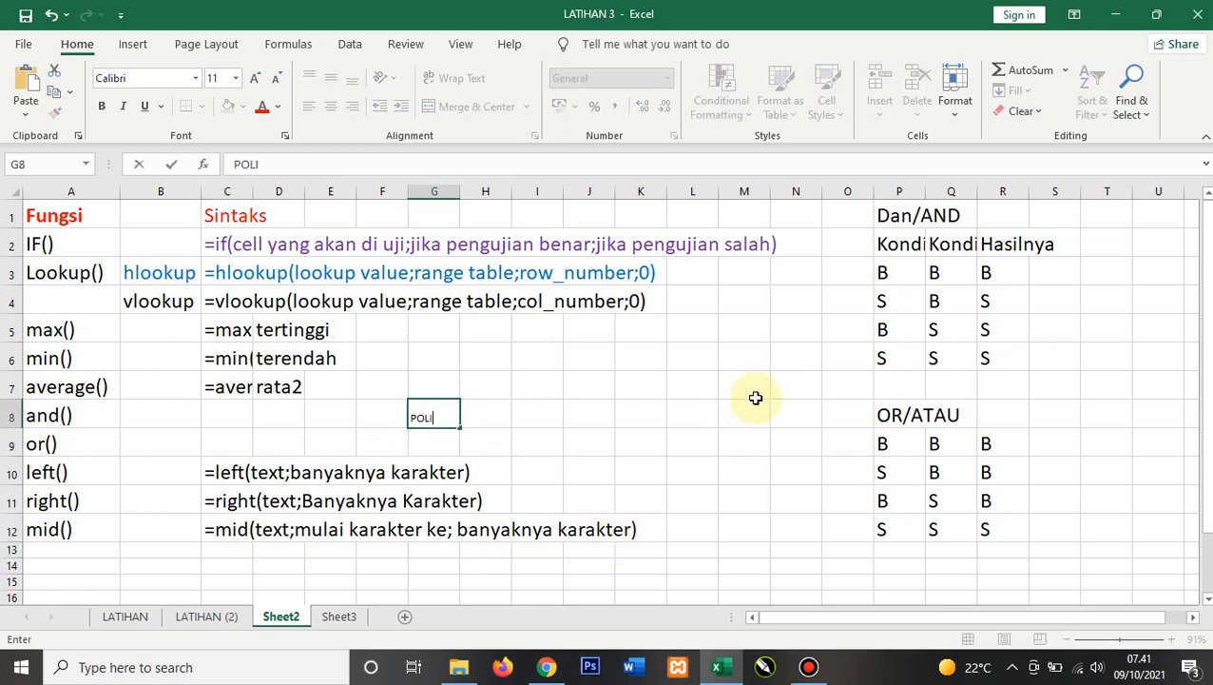
text(TEKNIK)
key(Return)
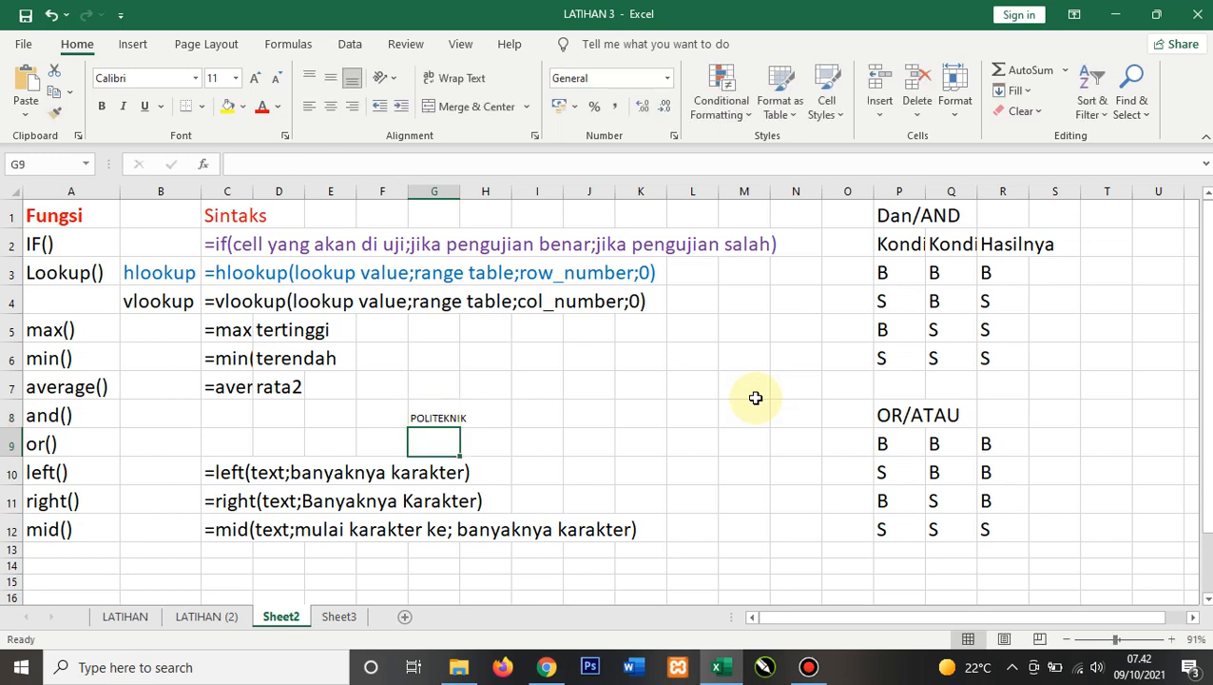
Step: Move the POLITEKNIK text from G8 up to G7
click(441, 414)
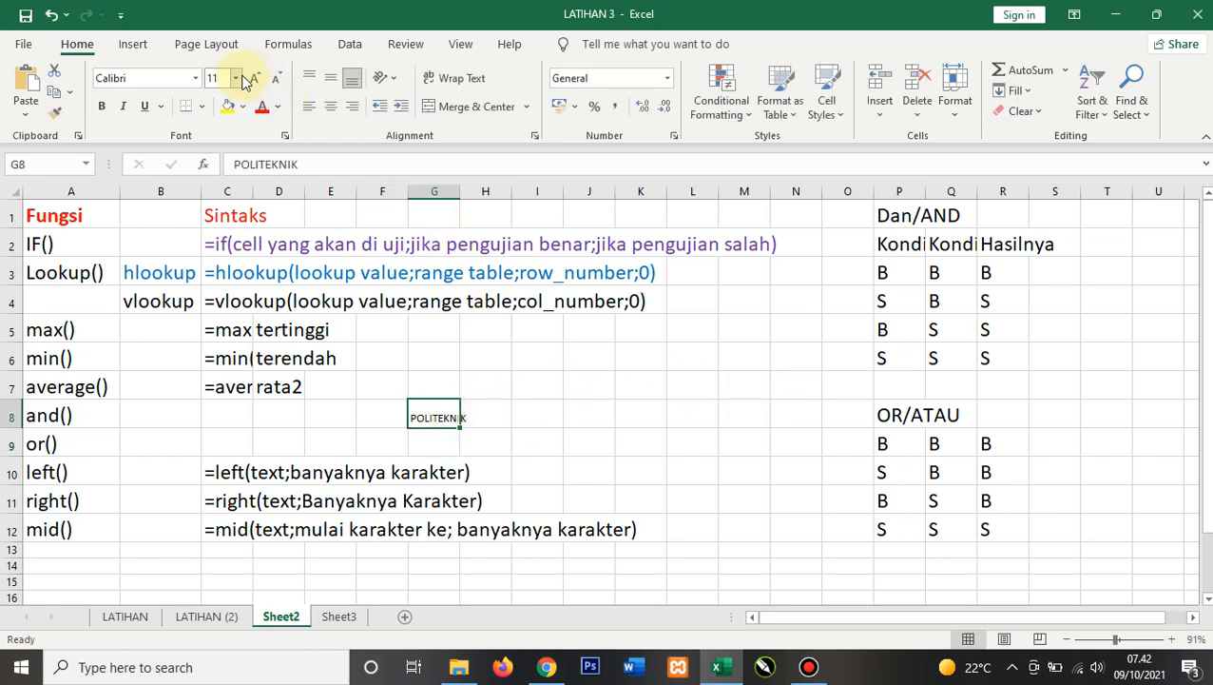
key(ctrl+c)
click(453, 379)
key(ctrl+v)
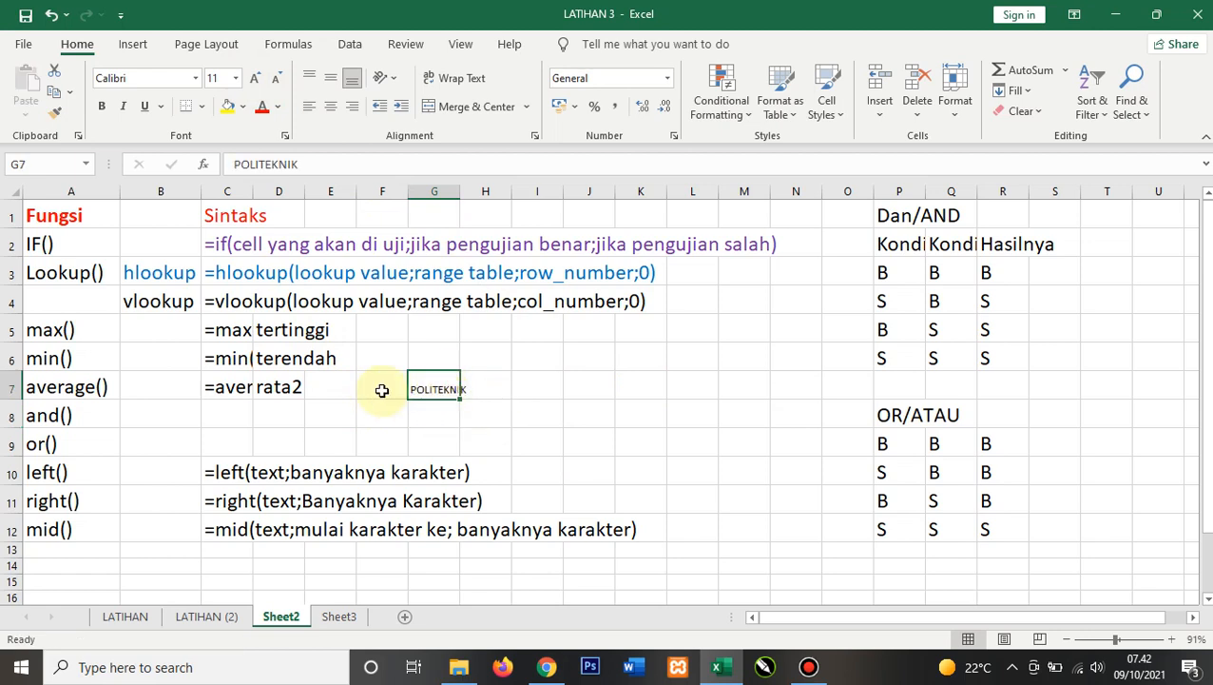
Step: Set the font size of range F7:L9 to 20
drag(383, 387, 680, 431)
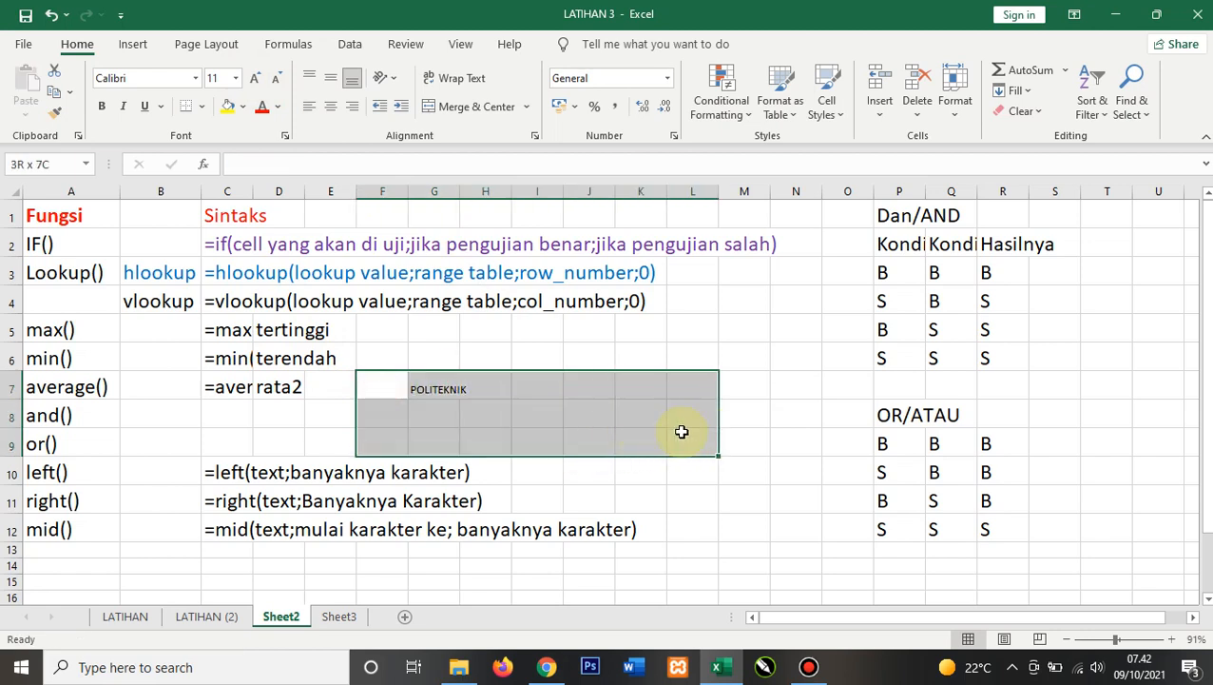
click(238, 80)
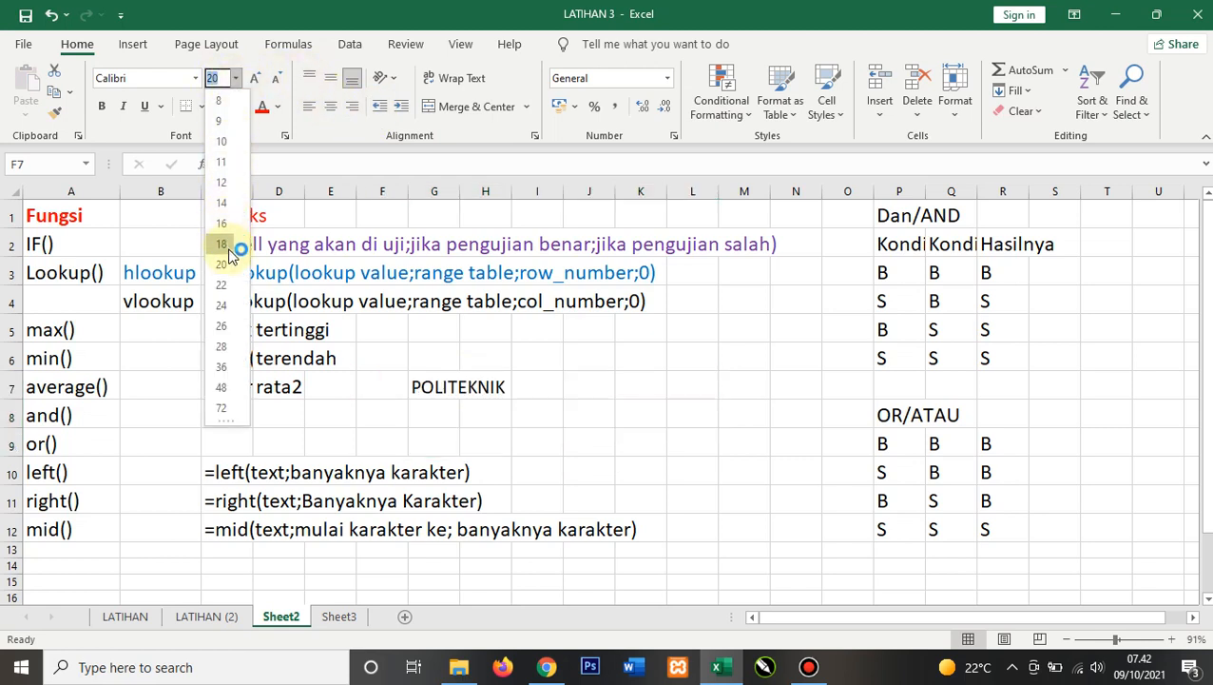
click(230, 265)
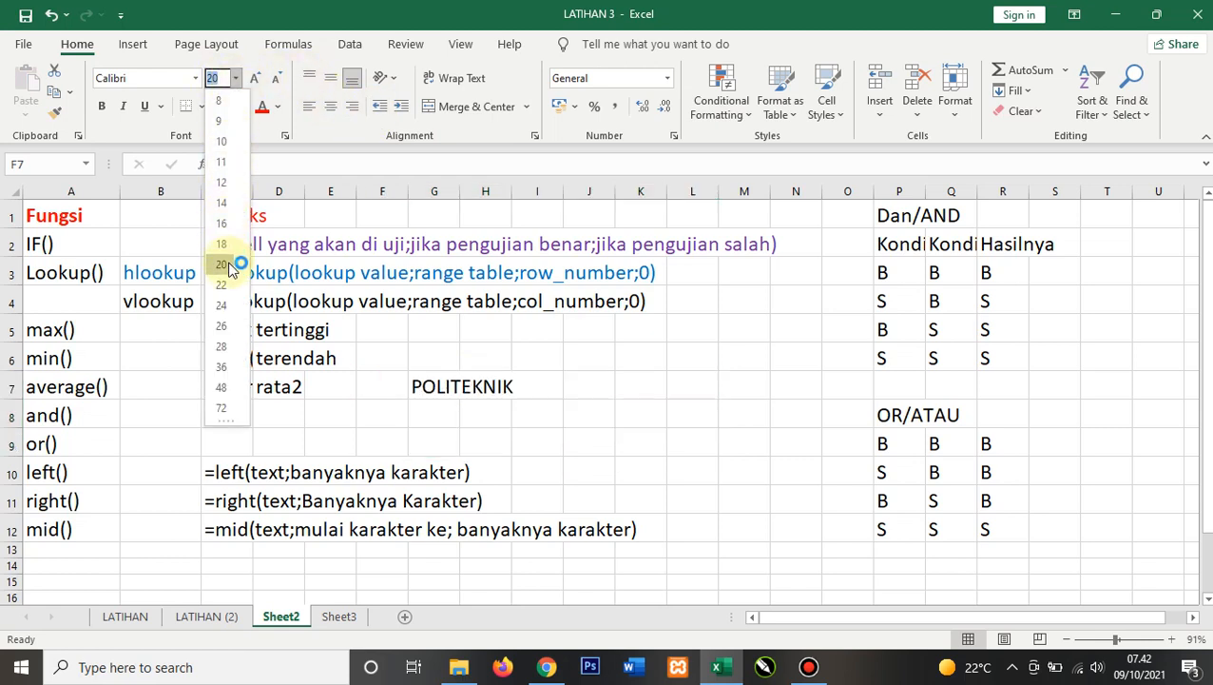
Step: Enter an IF formula in F8 referencing G7 as its first argument
click(385, 421)
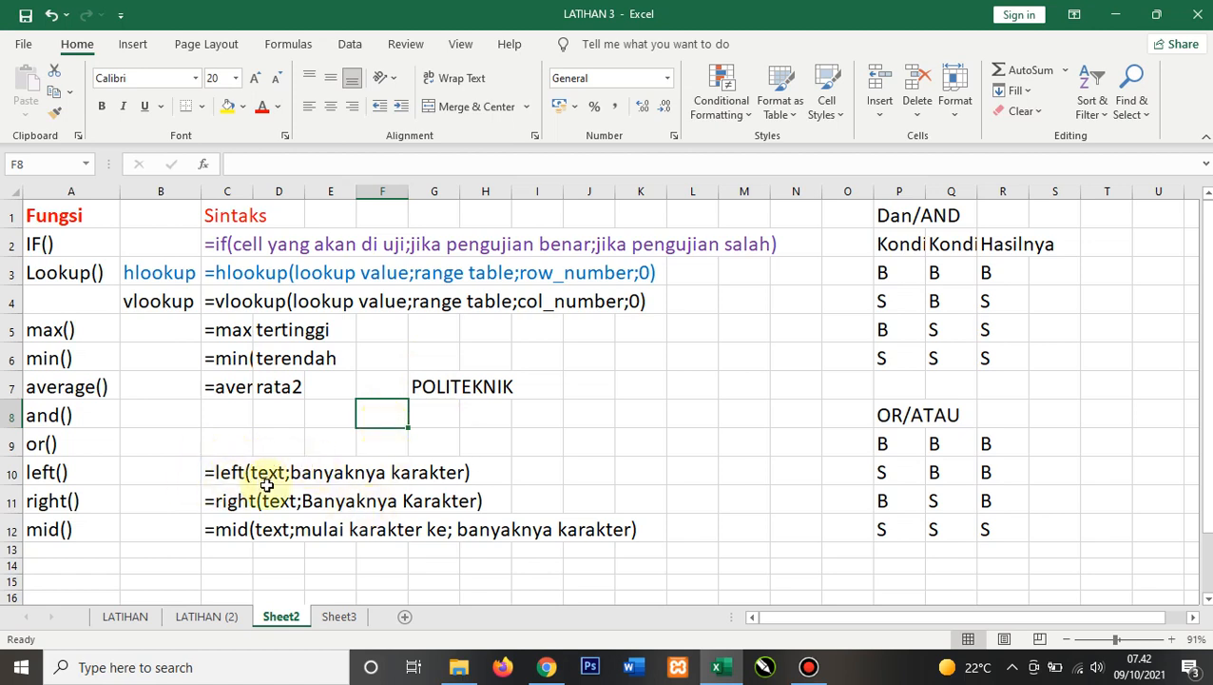
text(=)
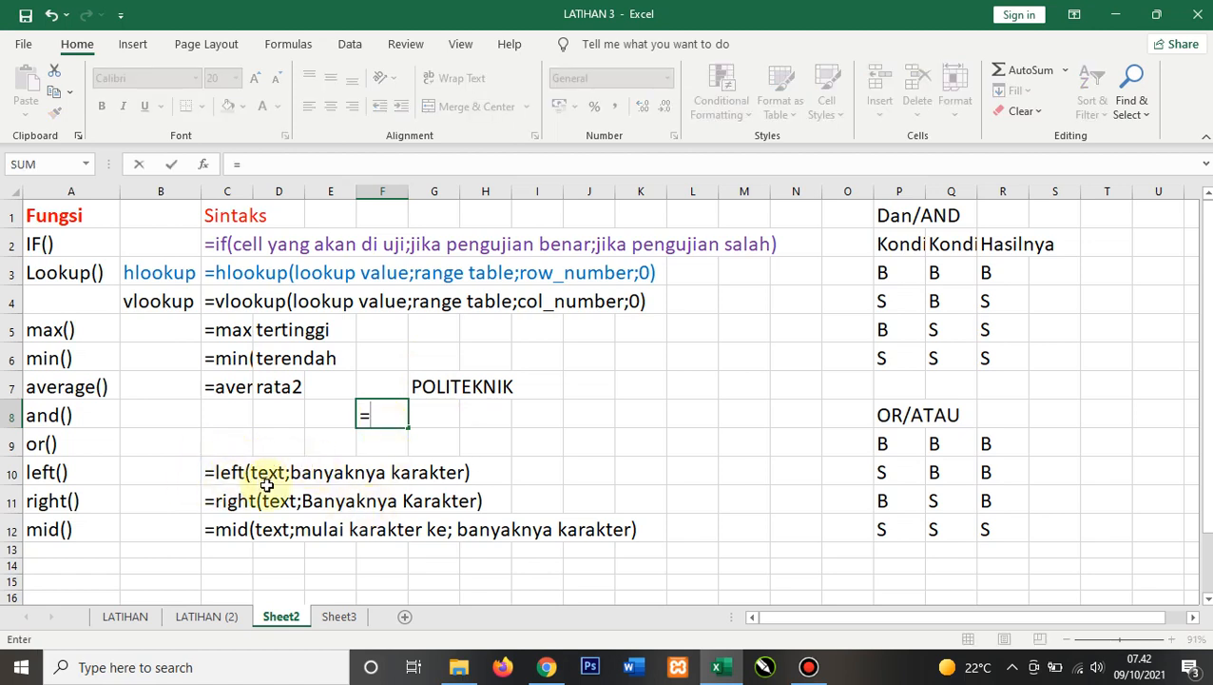
text(IF()
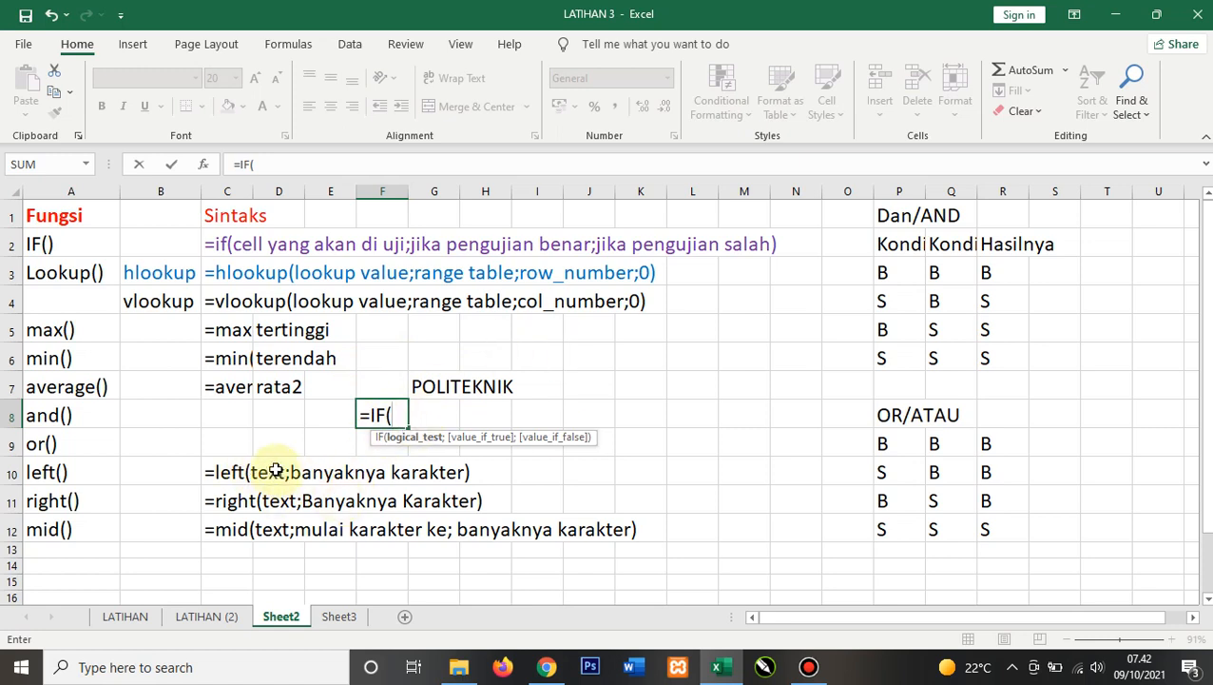
click(433, 387)
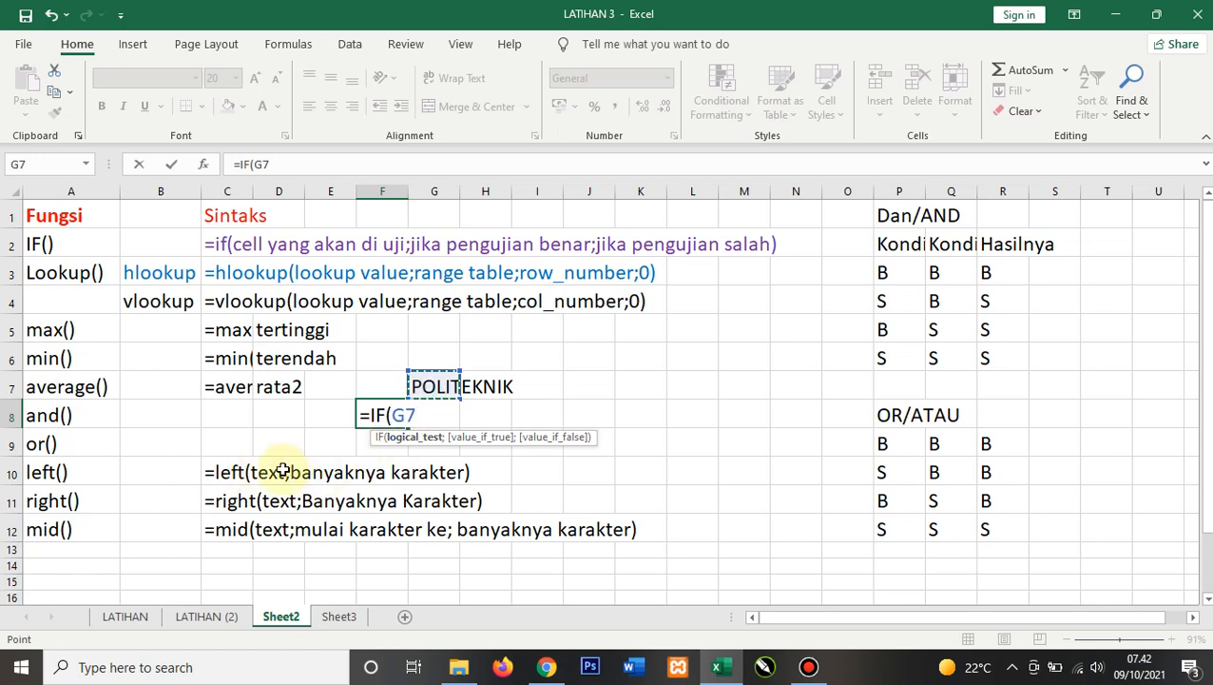
text(;)
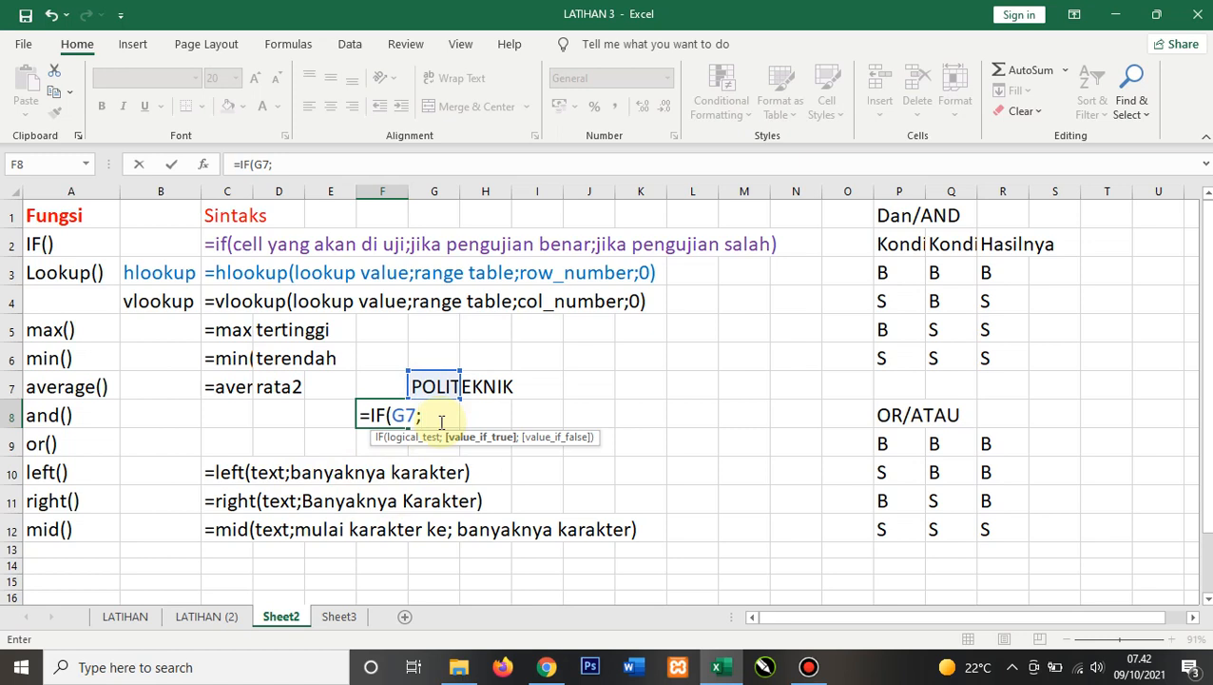
text())
key(Return)
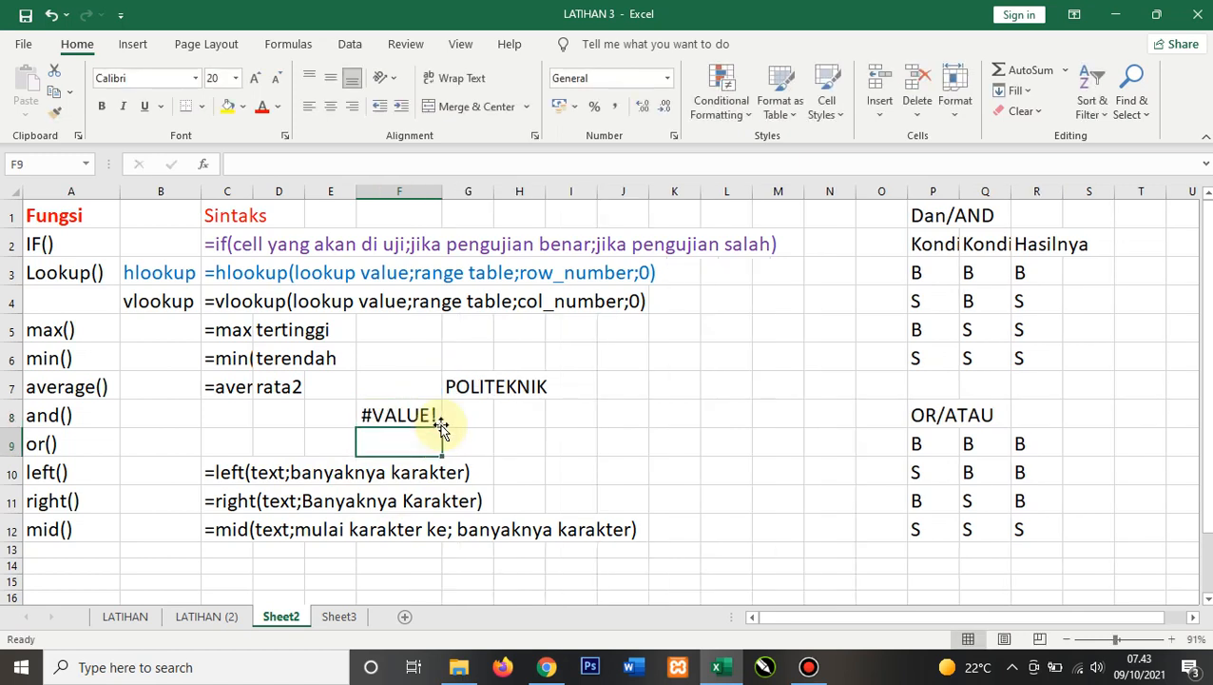
Step: Replace IF with LEFT in F8's formula, keeping G7 and 3 as arguments
click(420, 417)
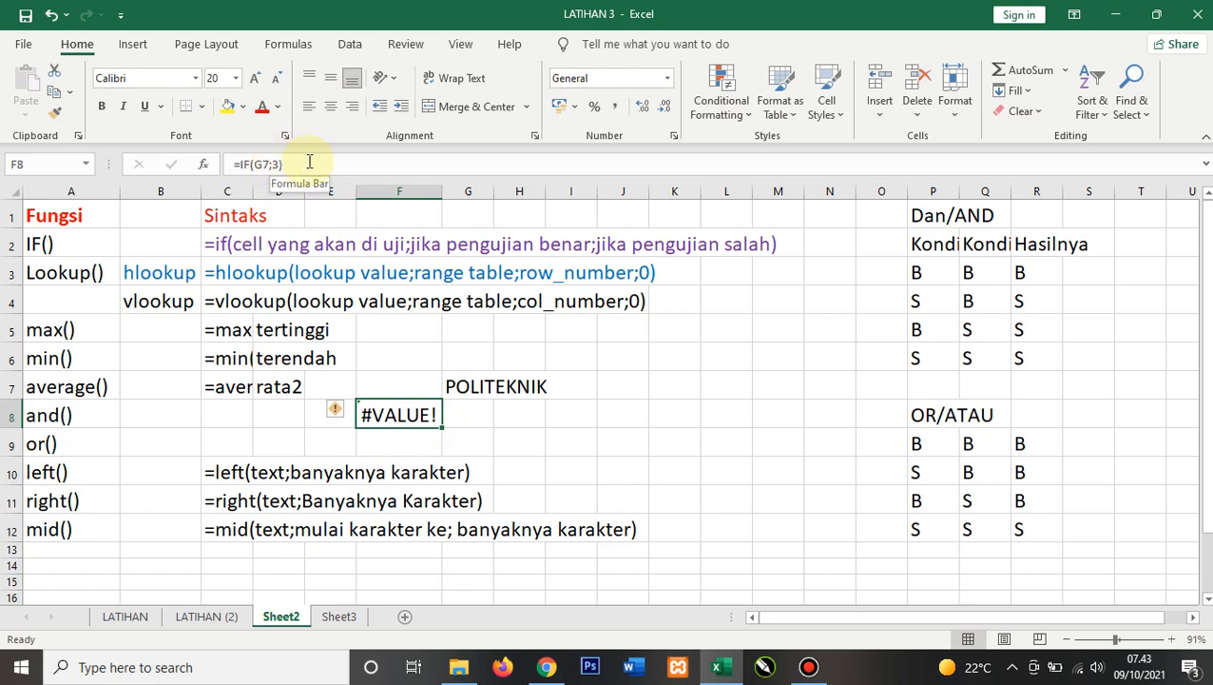
click(247, 163)
key(BackSpace)
key(BackSpace)
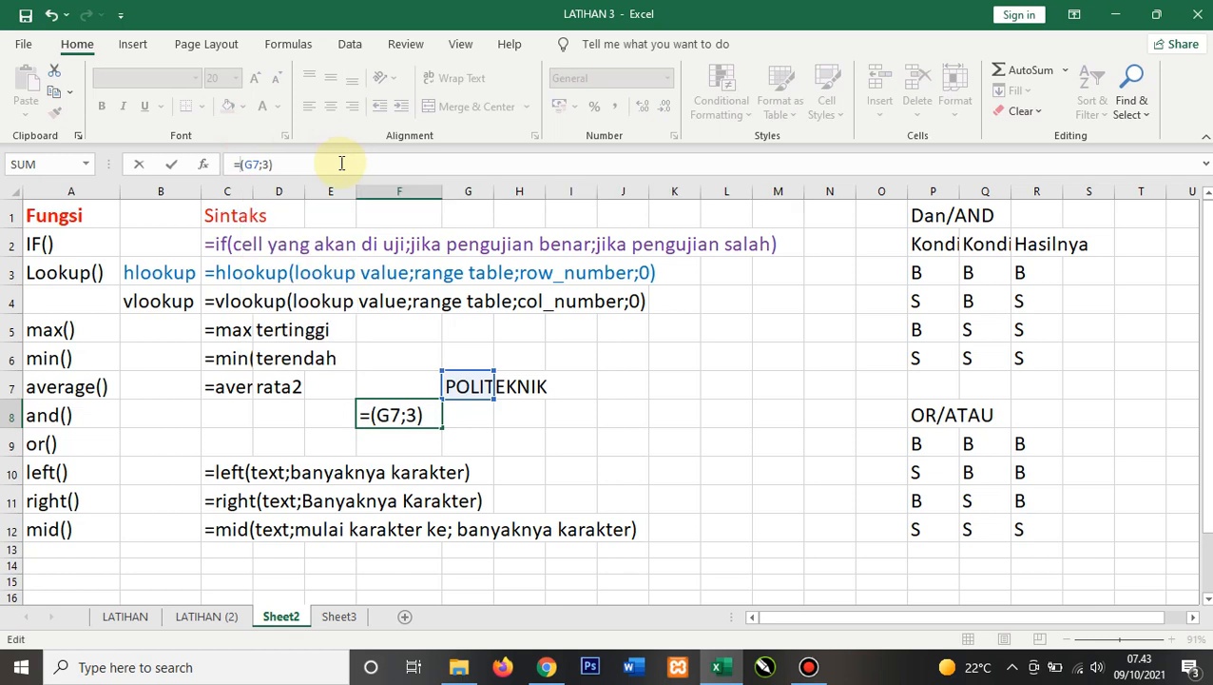
text(LEFT)
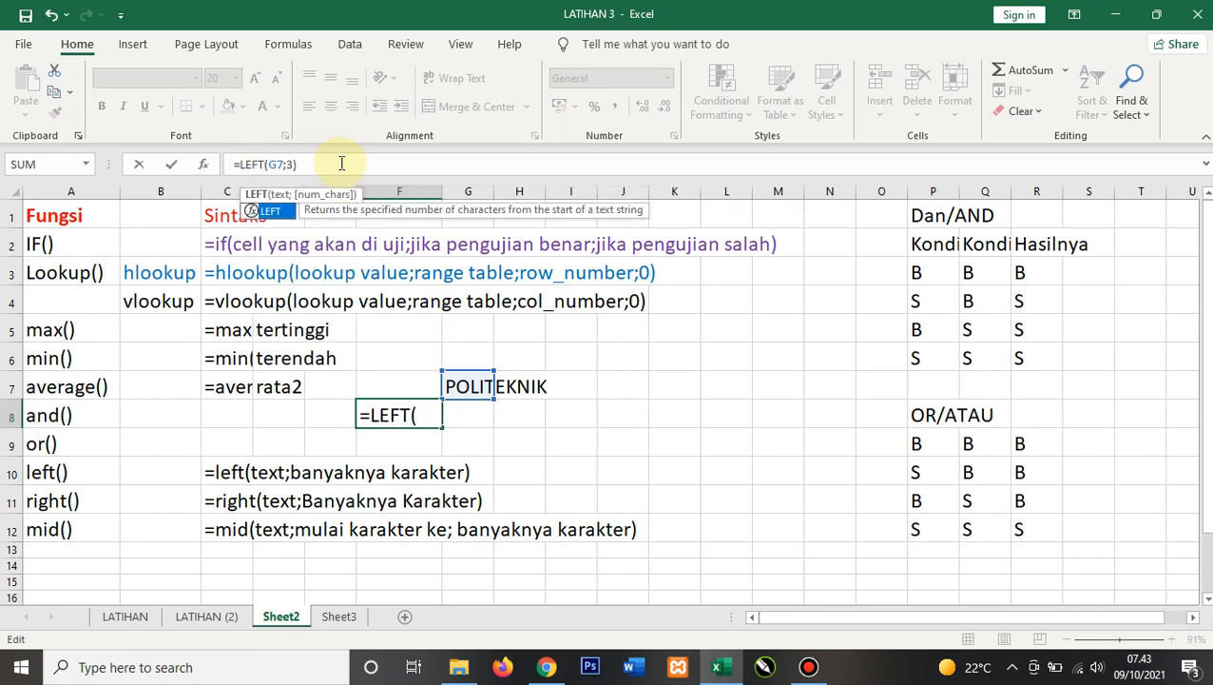
key(Return)
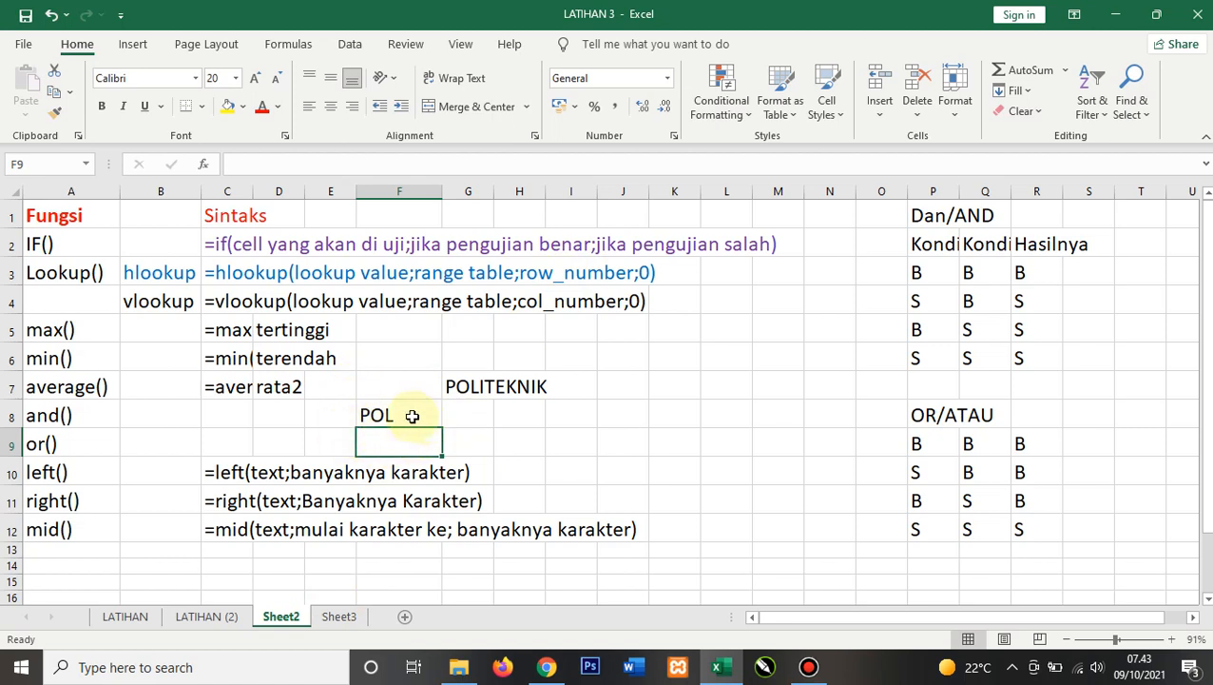
Step: Change the LEFT formula in F8 to take 4 characters
click(376, 415)
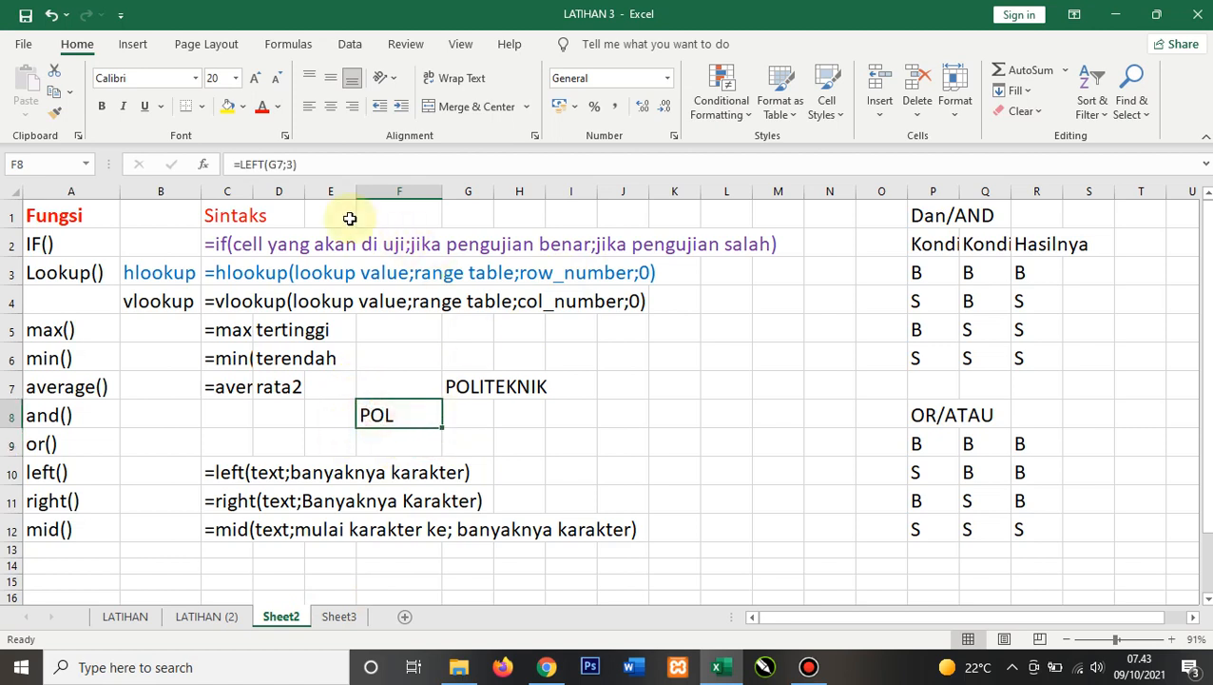
click(293, 166)
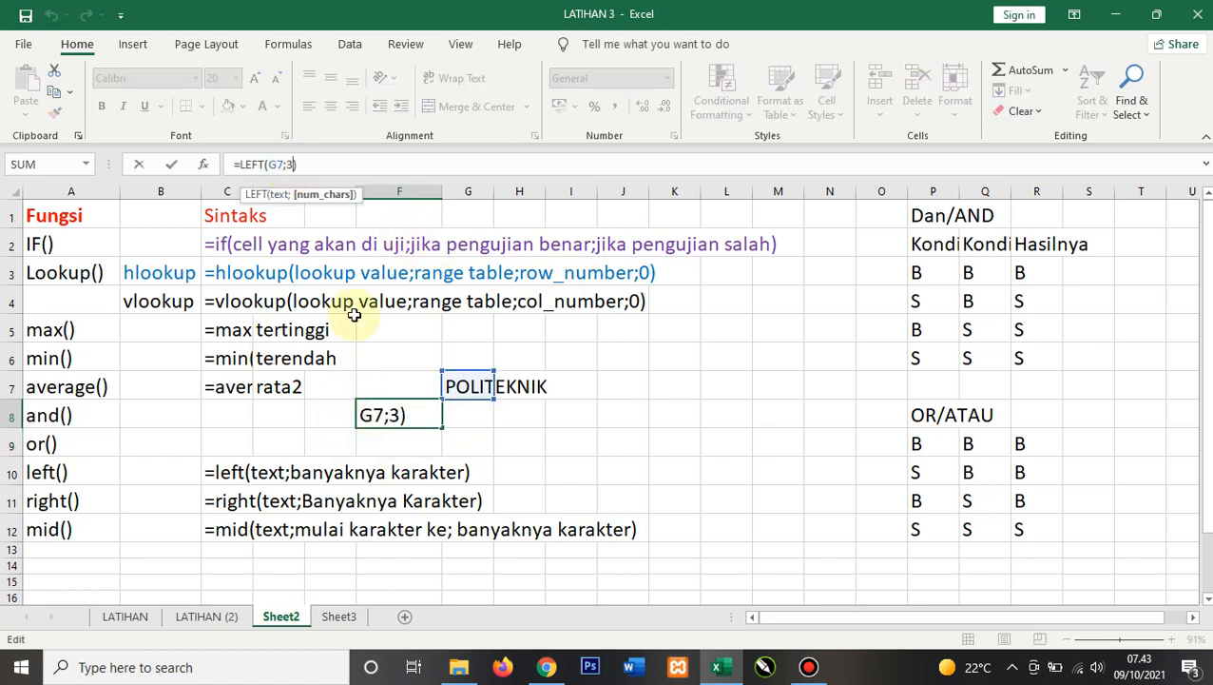
key(BackSpace)
text(4)
key(Return)
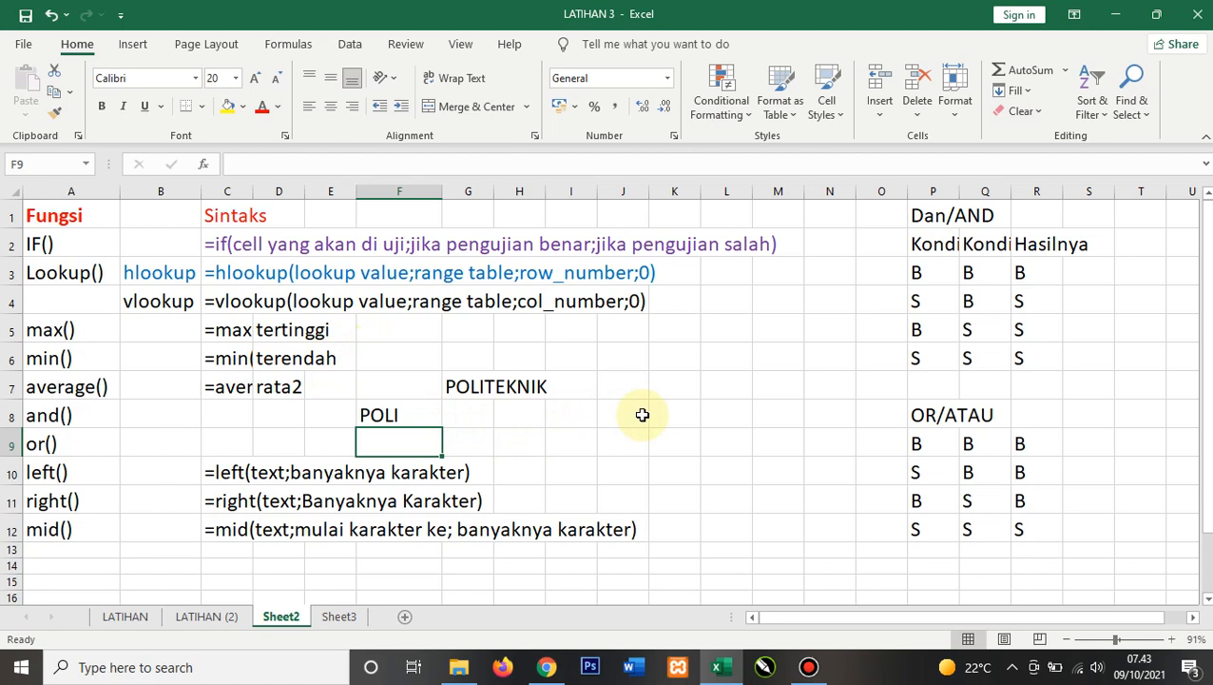
Step: Enter =RIGHT(G7;3) in K8 to extract the last characters of POLITEKNIK
click(691, 406)
text(=)
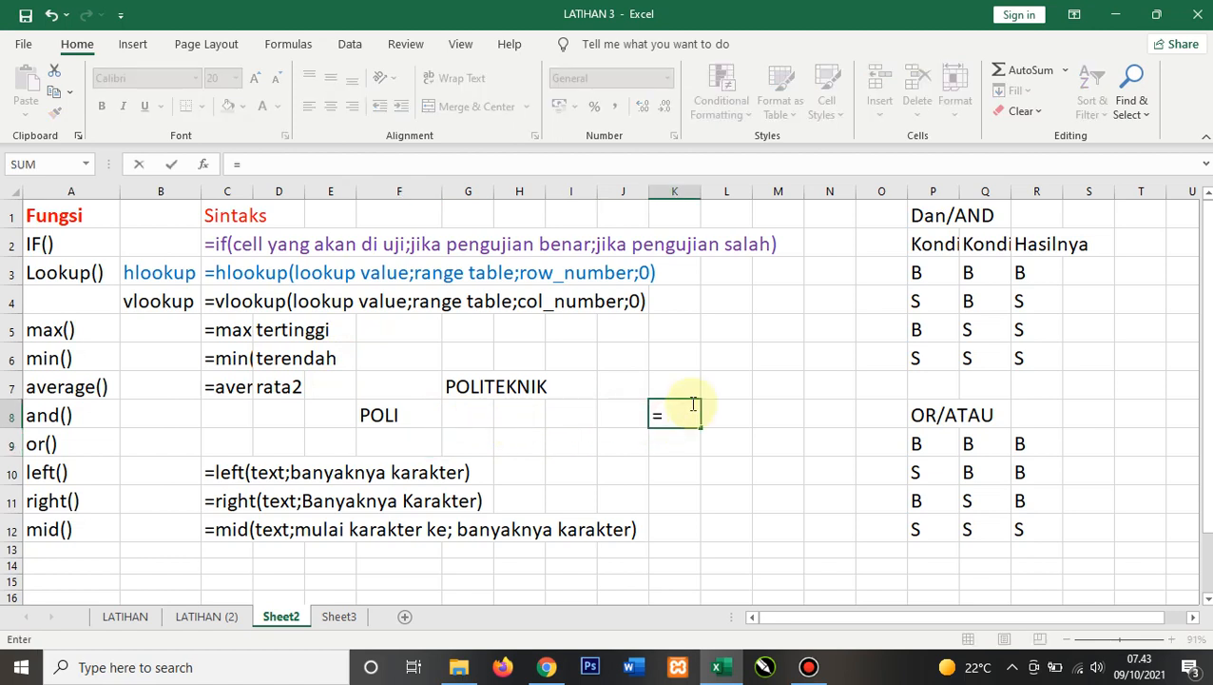
text(RIGHT)
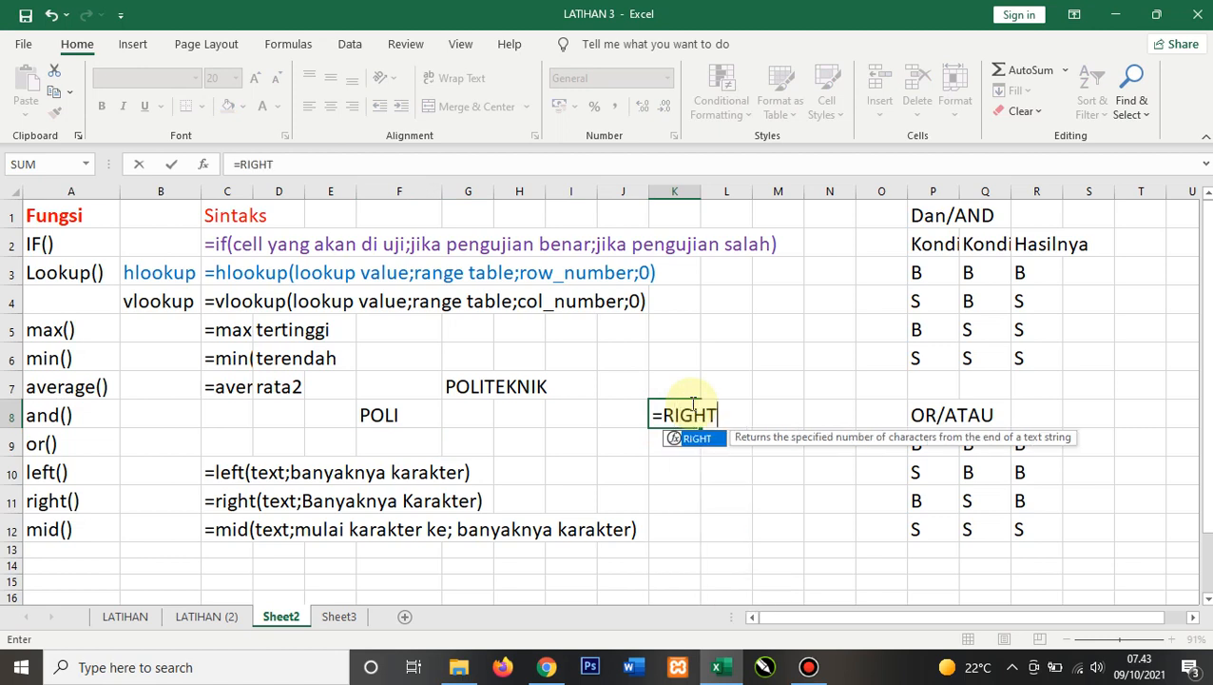
text(()
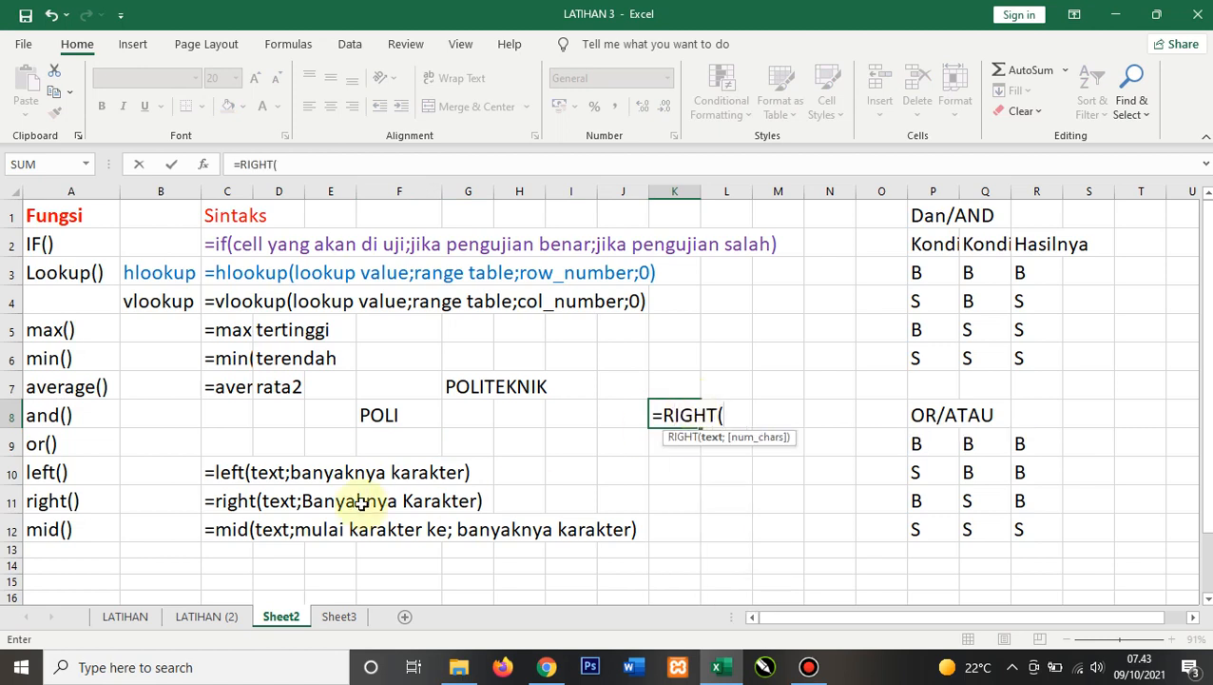
click(457, 387)
text(;)
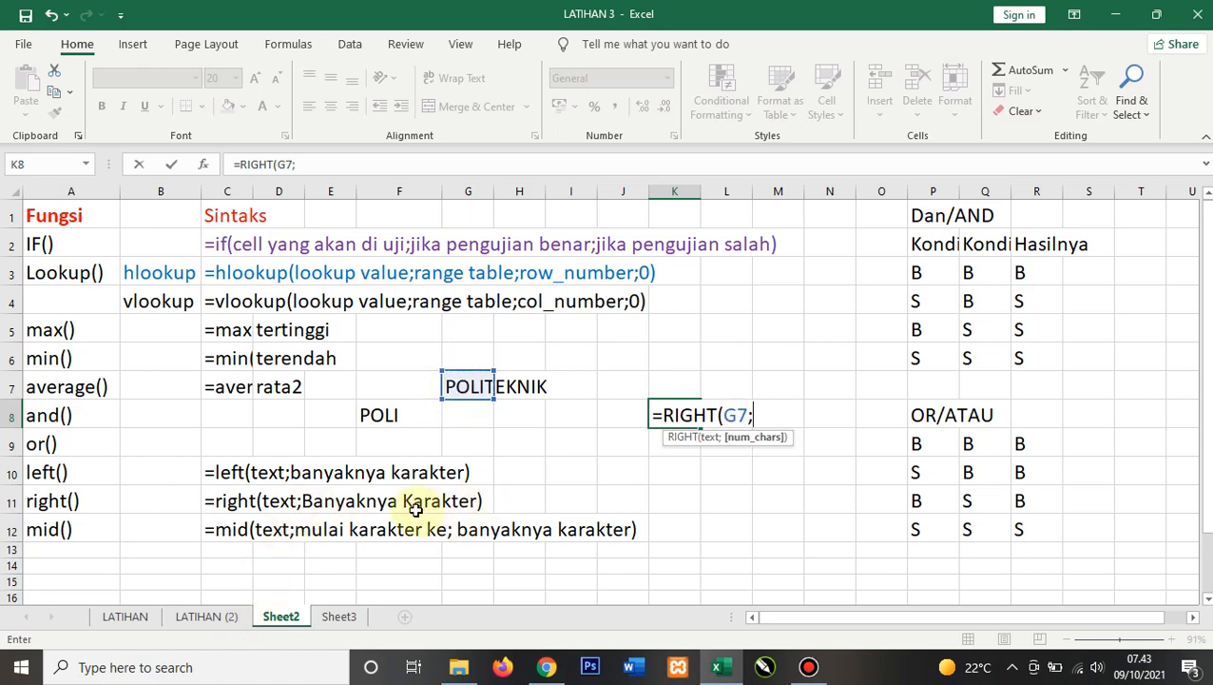
text(3))
key(Return)
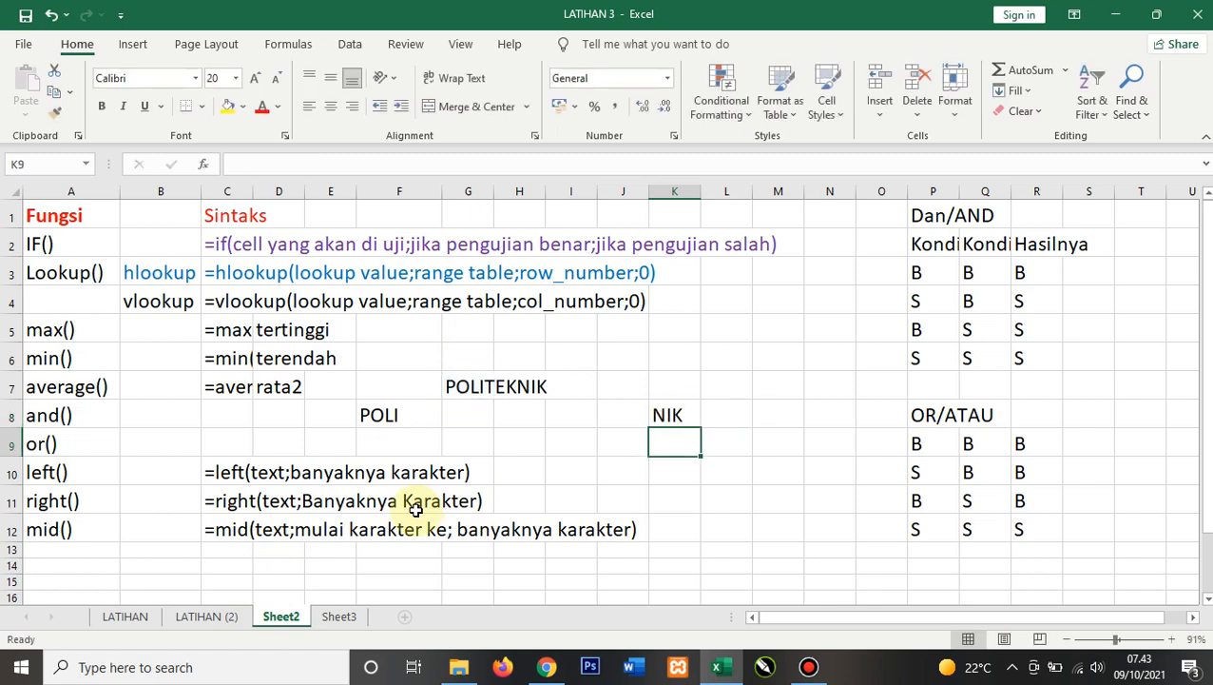
Step: Change the RIGHT formula in K8 to take 4 characters
click(672, 414)
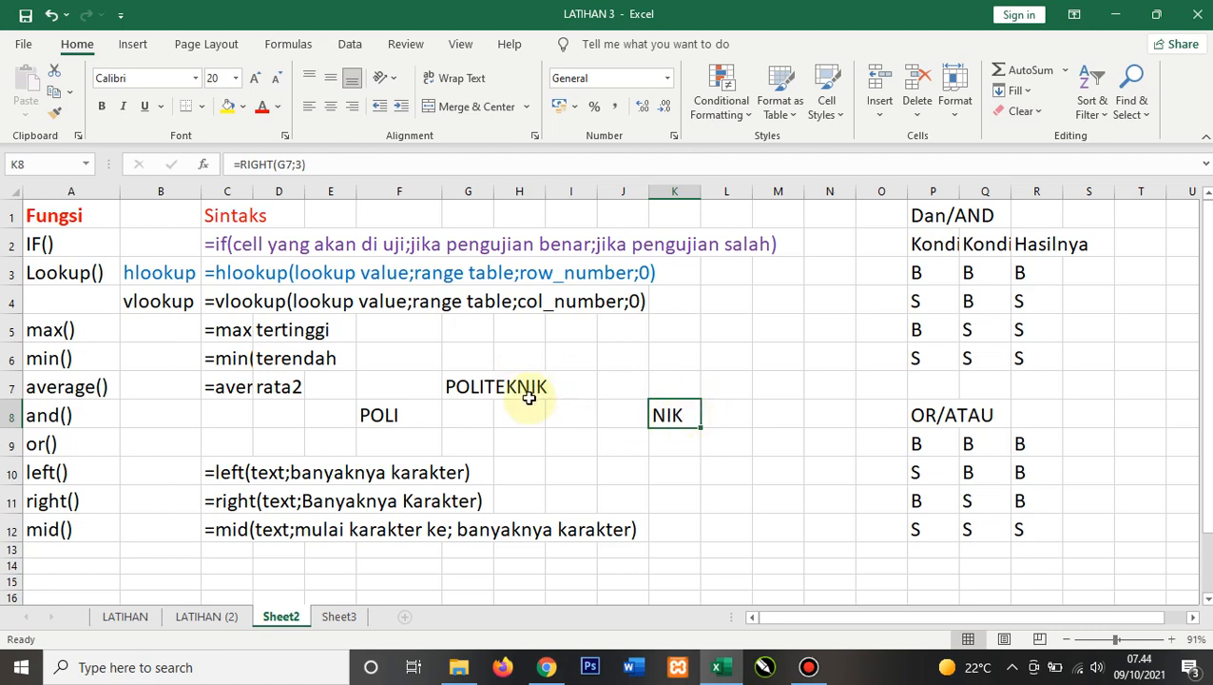
click(321, 163)
key(BackSpace)
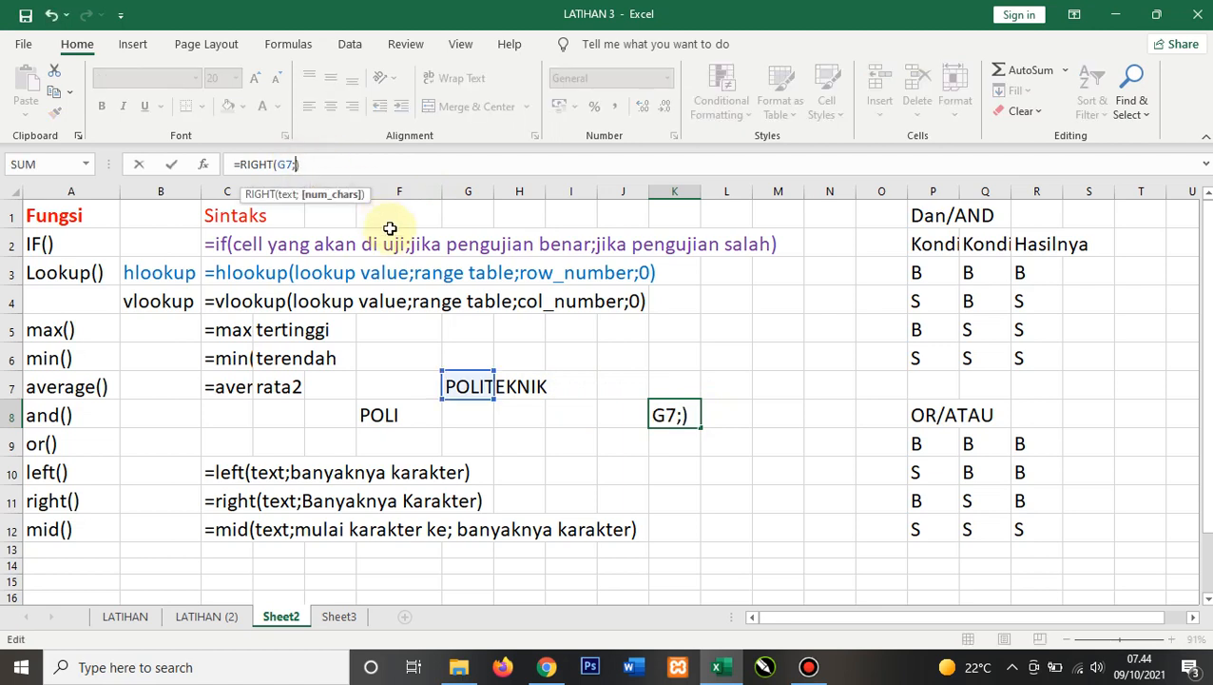
text(4)
key(Return)
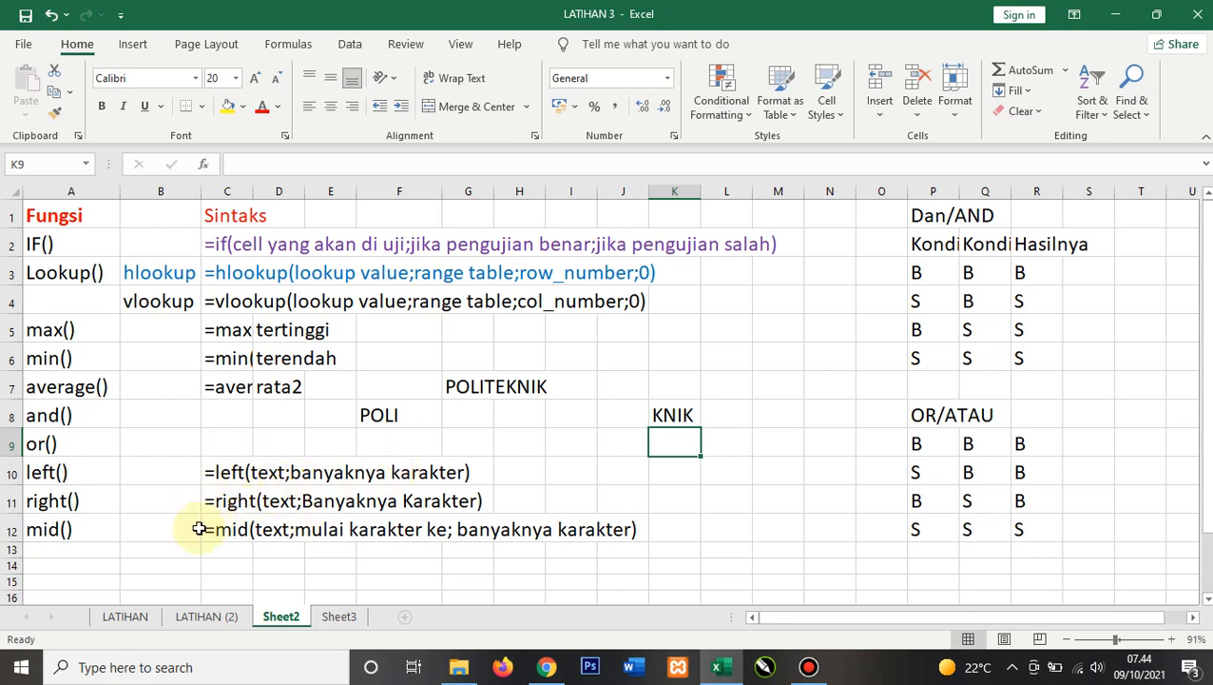
Step: Enter =MID(G7;3;5) in G8 to extract five characters starting at the third
click(453, 416)
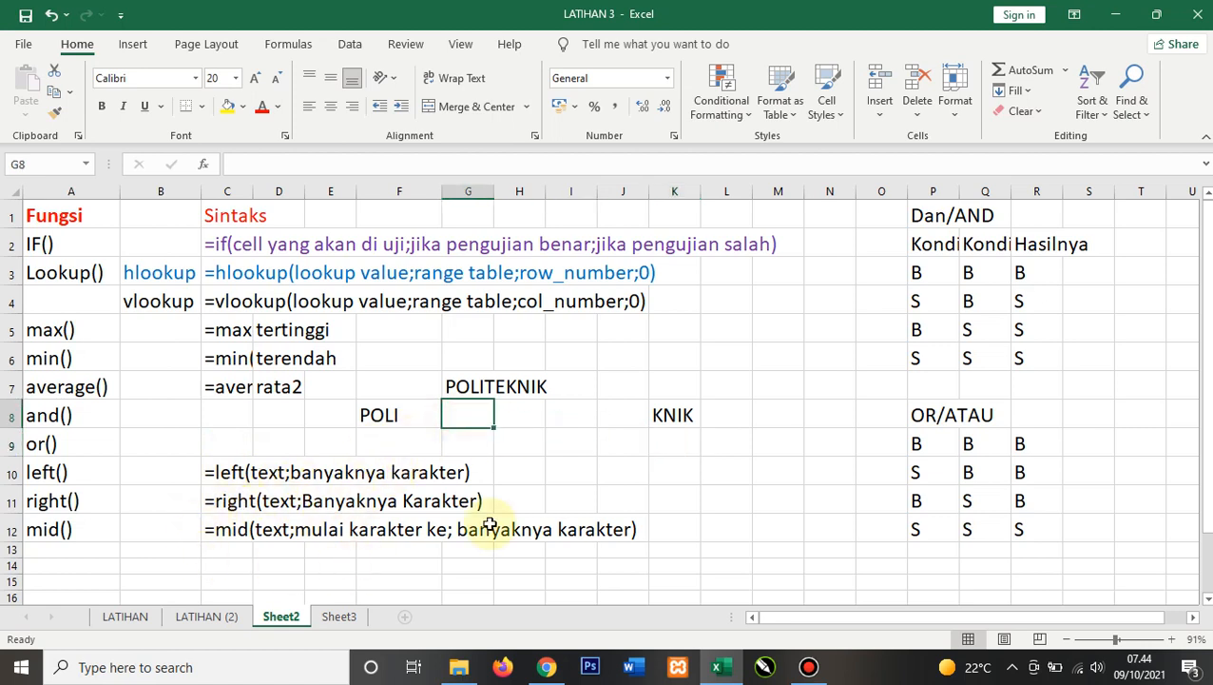
text(=MID)
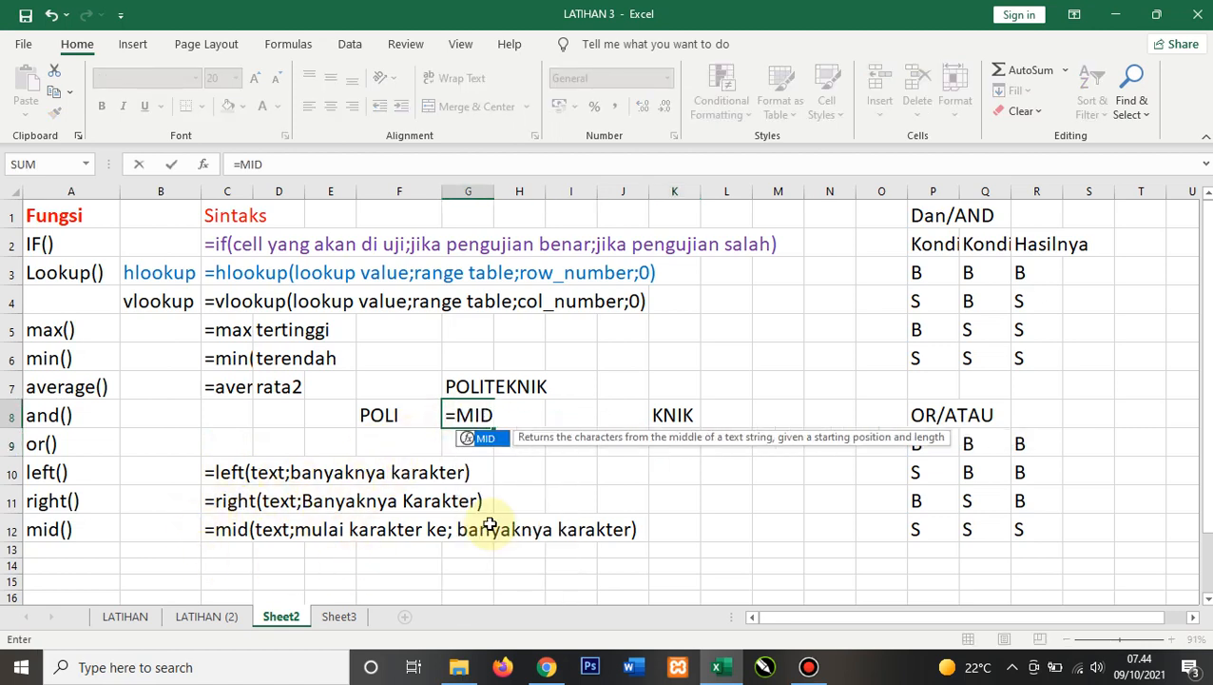
text(()
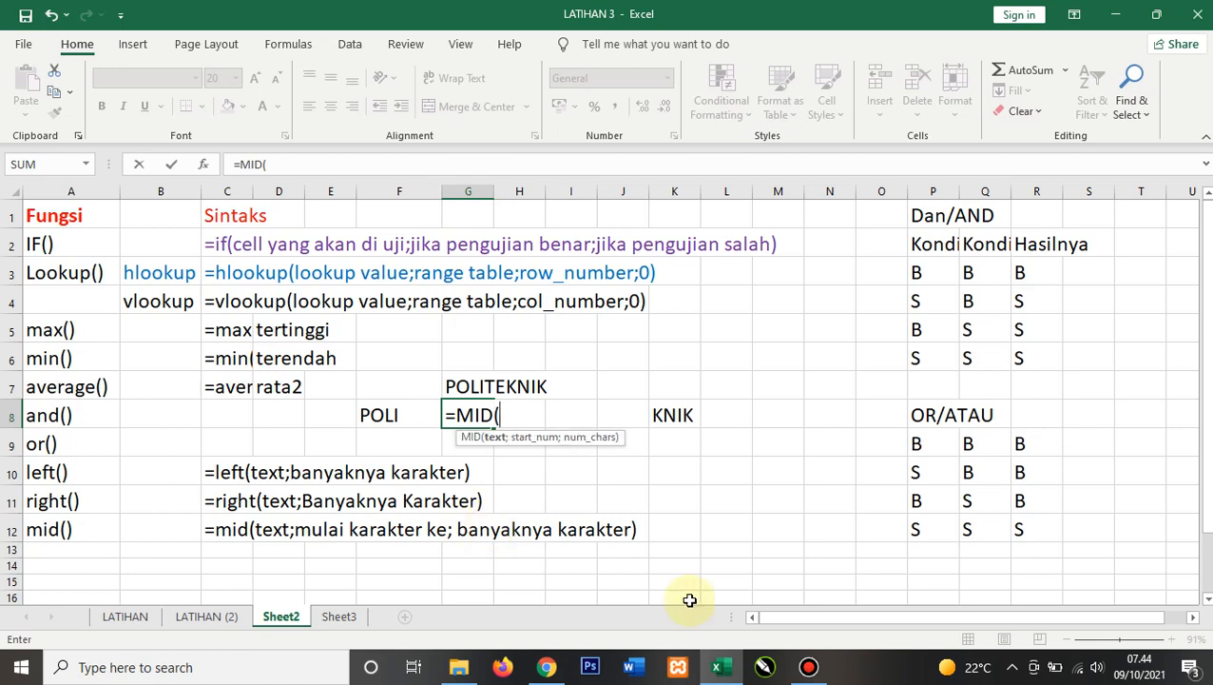
click(460, 387)
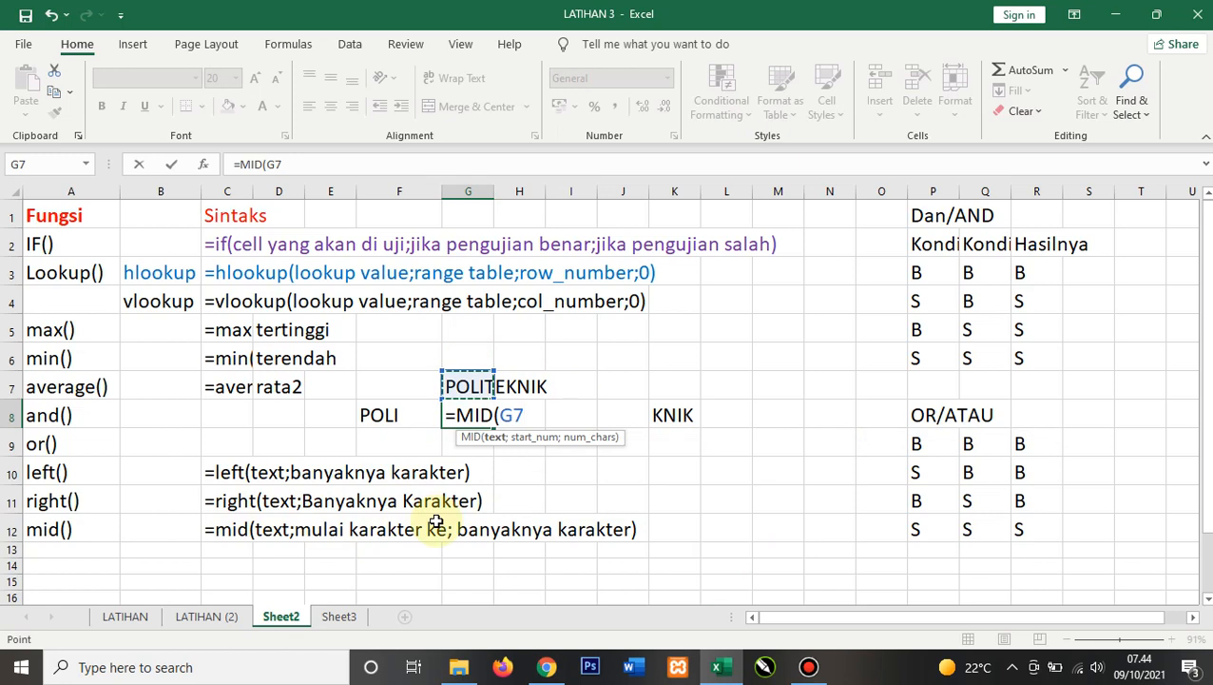
text(;)
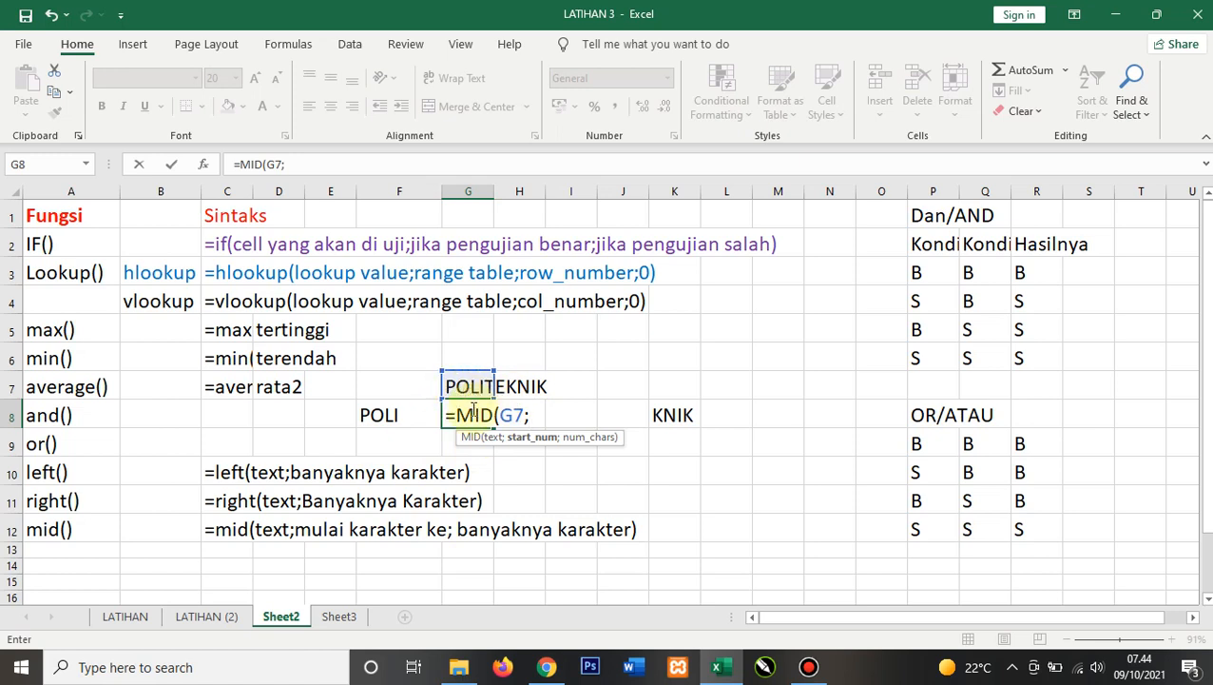
text(3;)
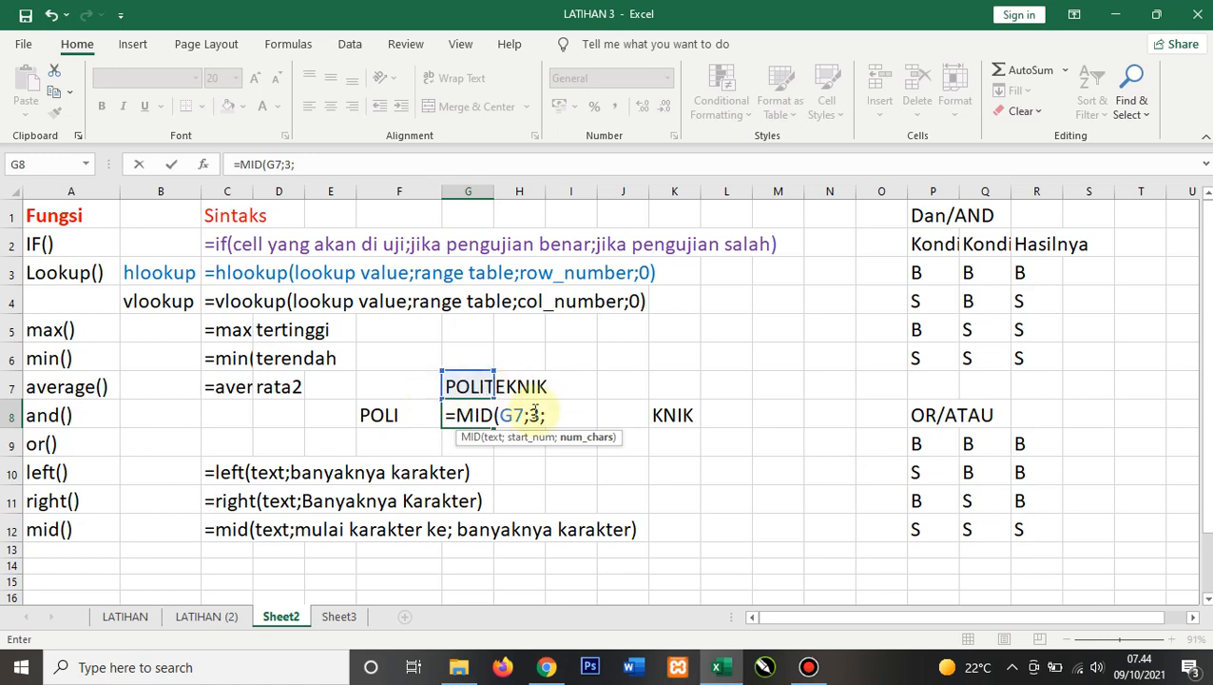
text(5))
key(Return)
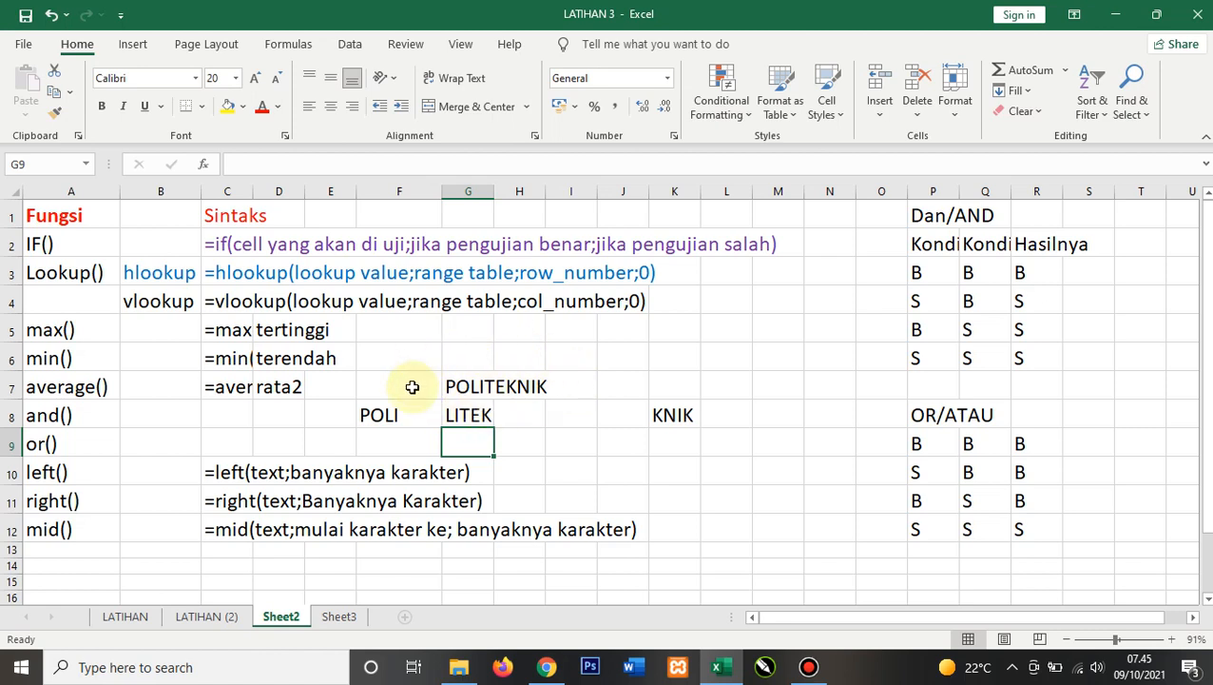
Step: Add the function label VALUE() in A13 using autocomplete
click(87, 553)
text(VALUE()
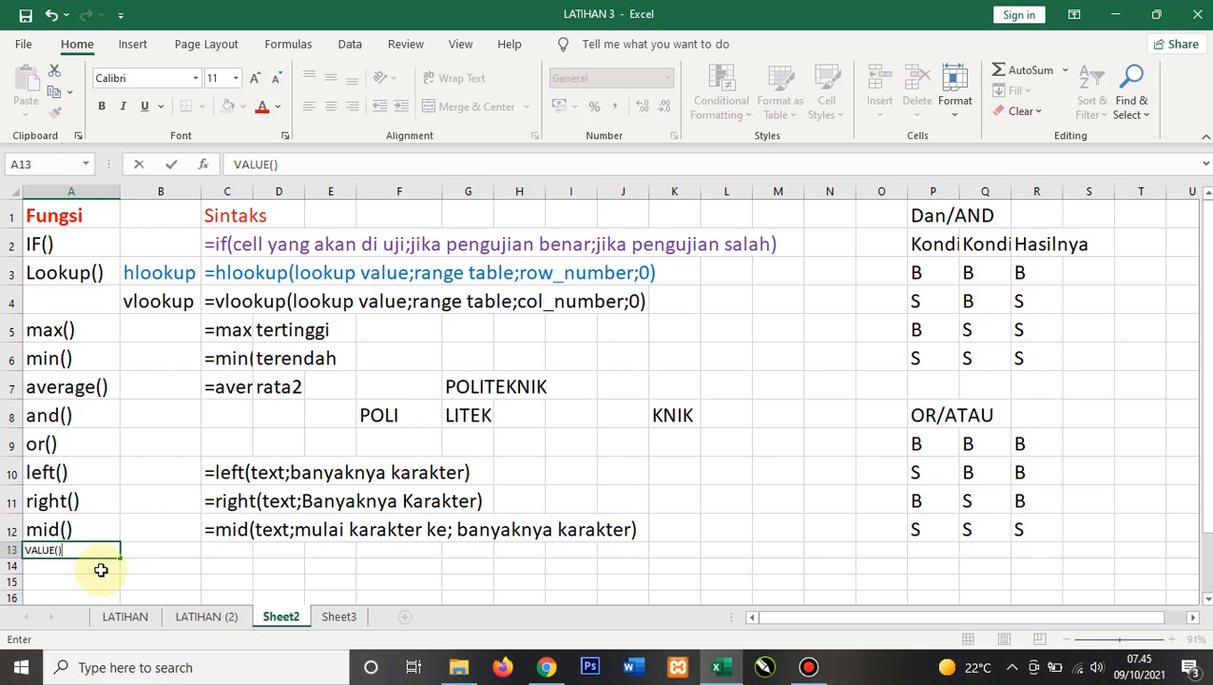
key(Return)
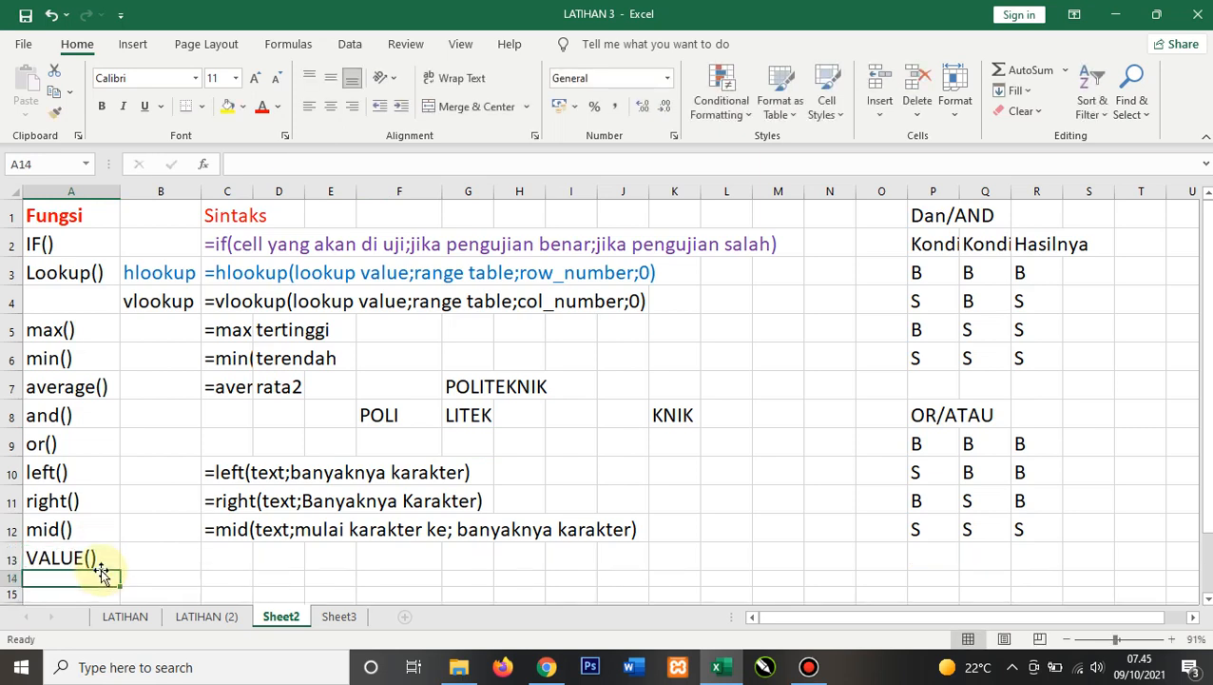
Step: Write the description Untuk mengangkakan suar in C13
click(228, 558)
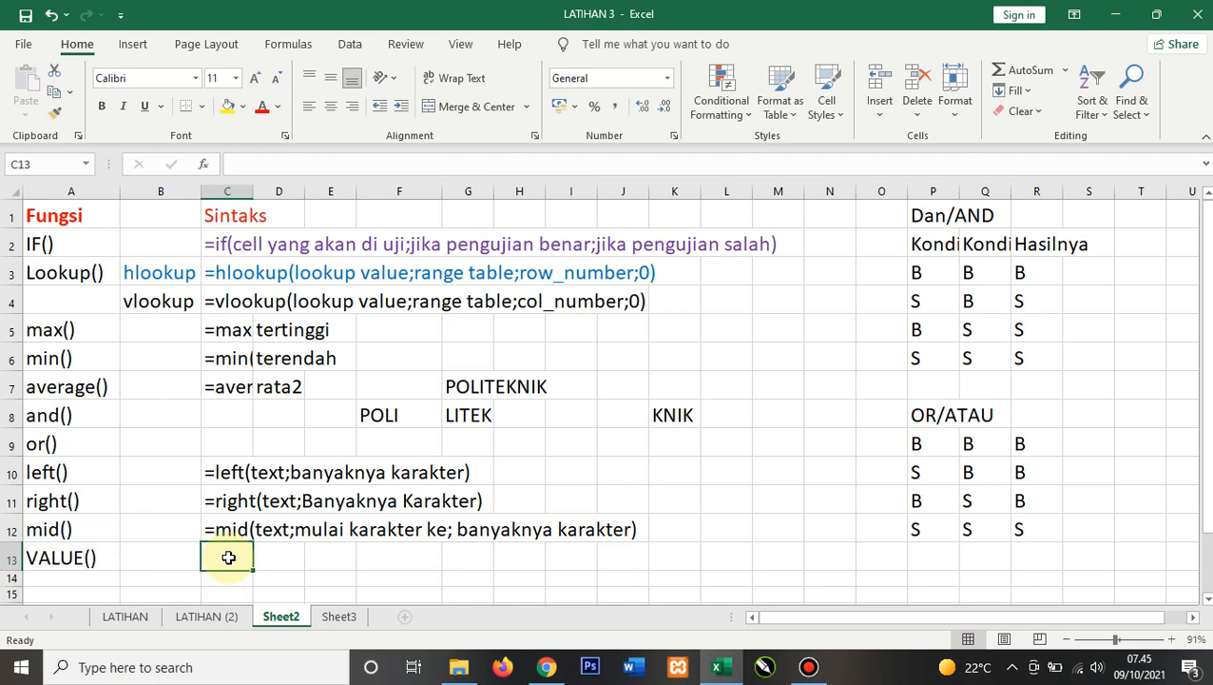
text(UNTUK)
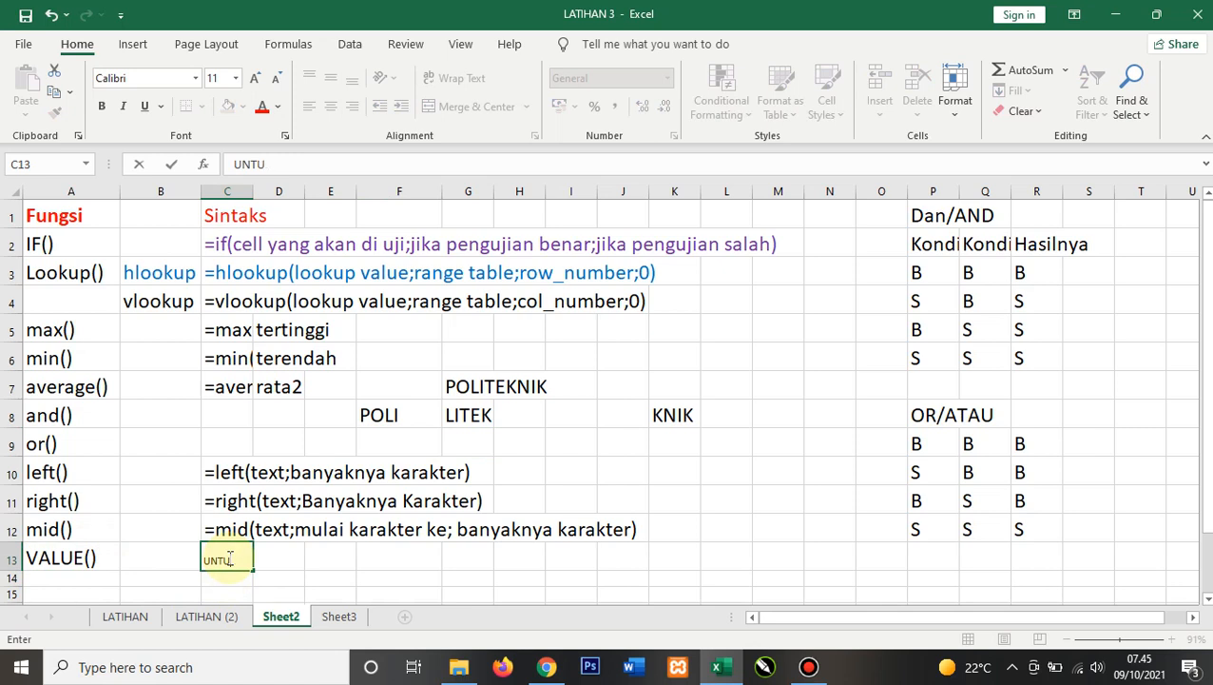
key(BackSpace)
key(BackSpace)
key(BackSpace)
text(ntuk menga)
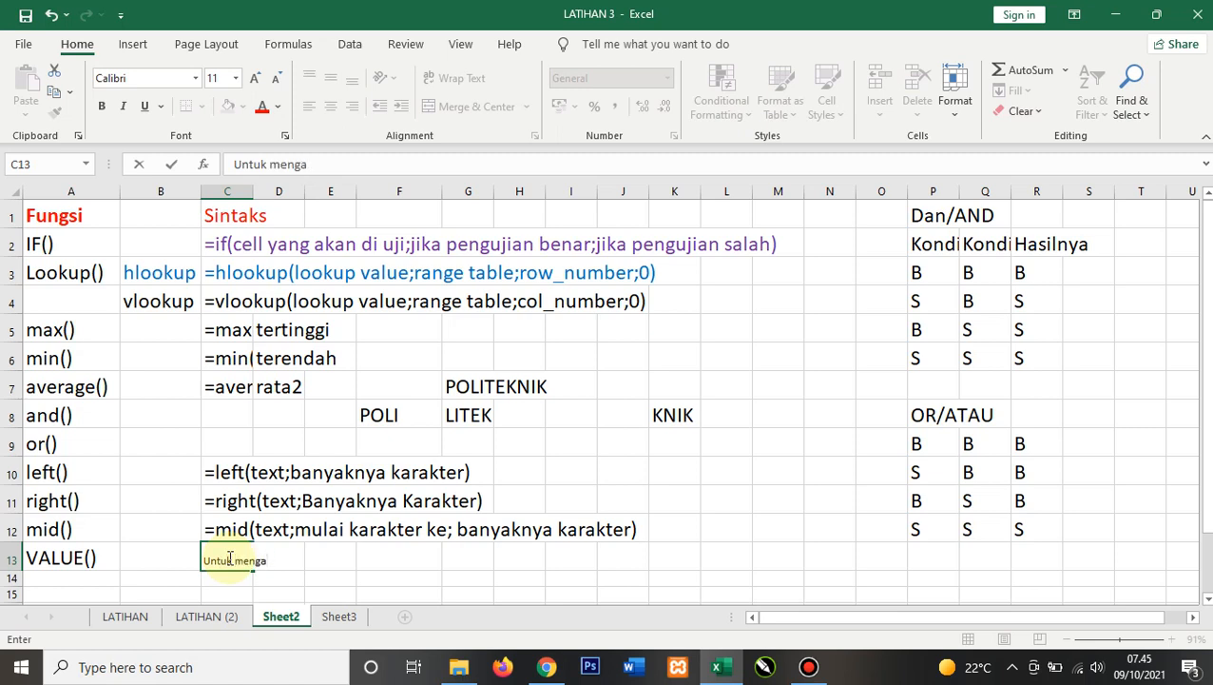
text(kngkaka)
text(n sy)
text(uar)
Step: Change the VALUE() description in C13 to Untuk mengangkakan suatu text
key(Left)
key(Left)
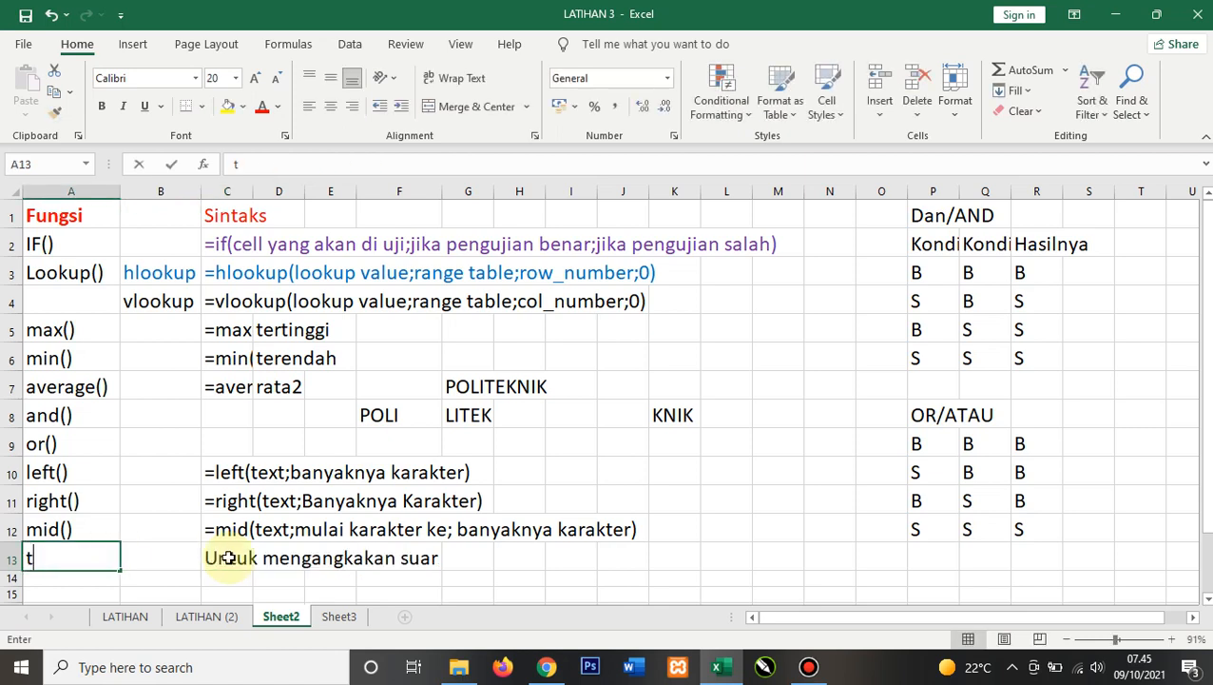
text(tu)
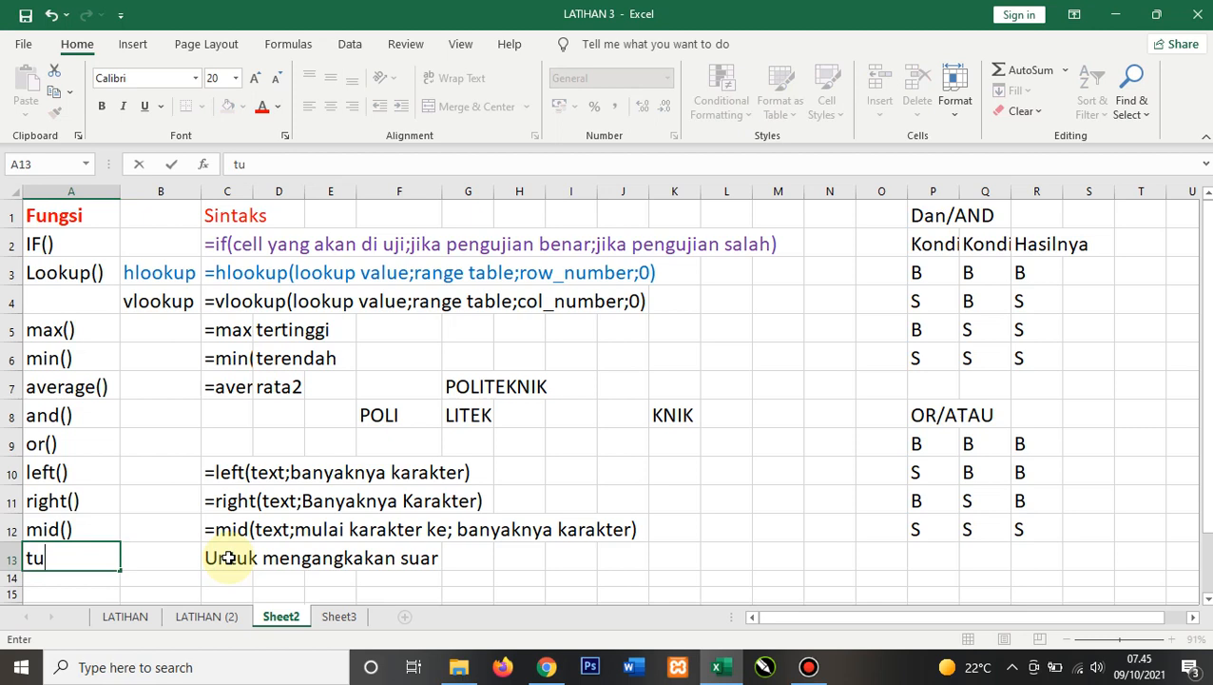
click(382, 561)
click(238, 553)
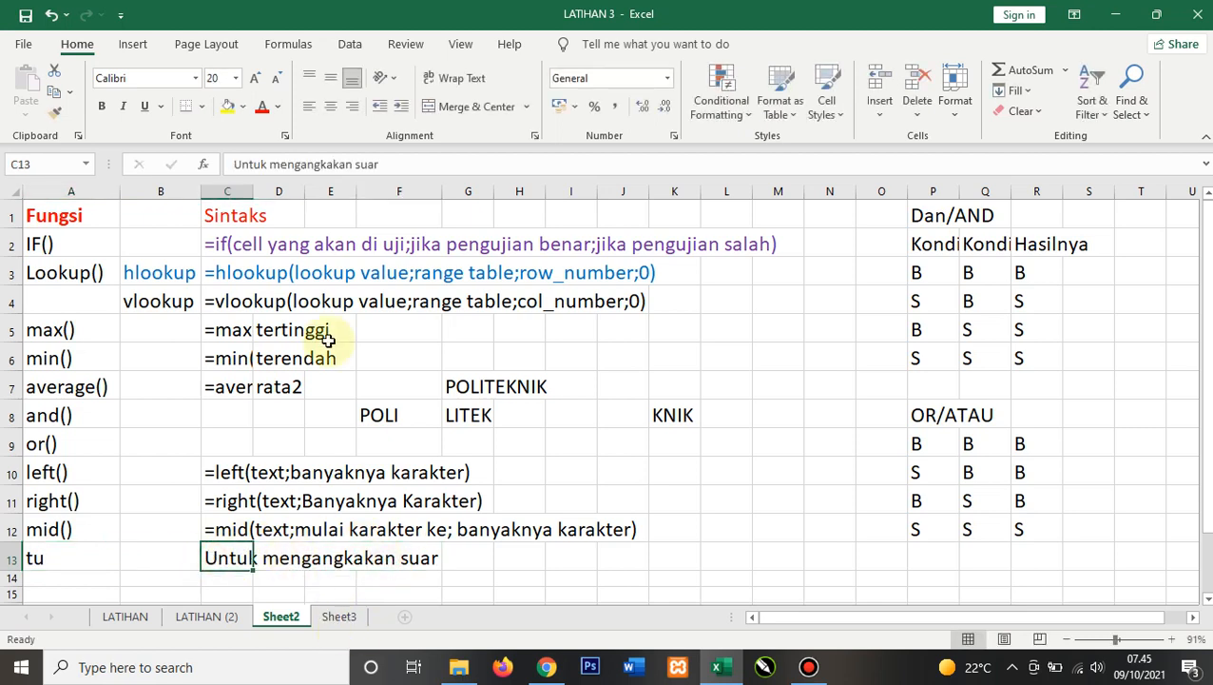
click(388, 164)
key(BackSpace)
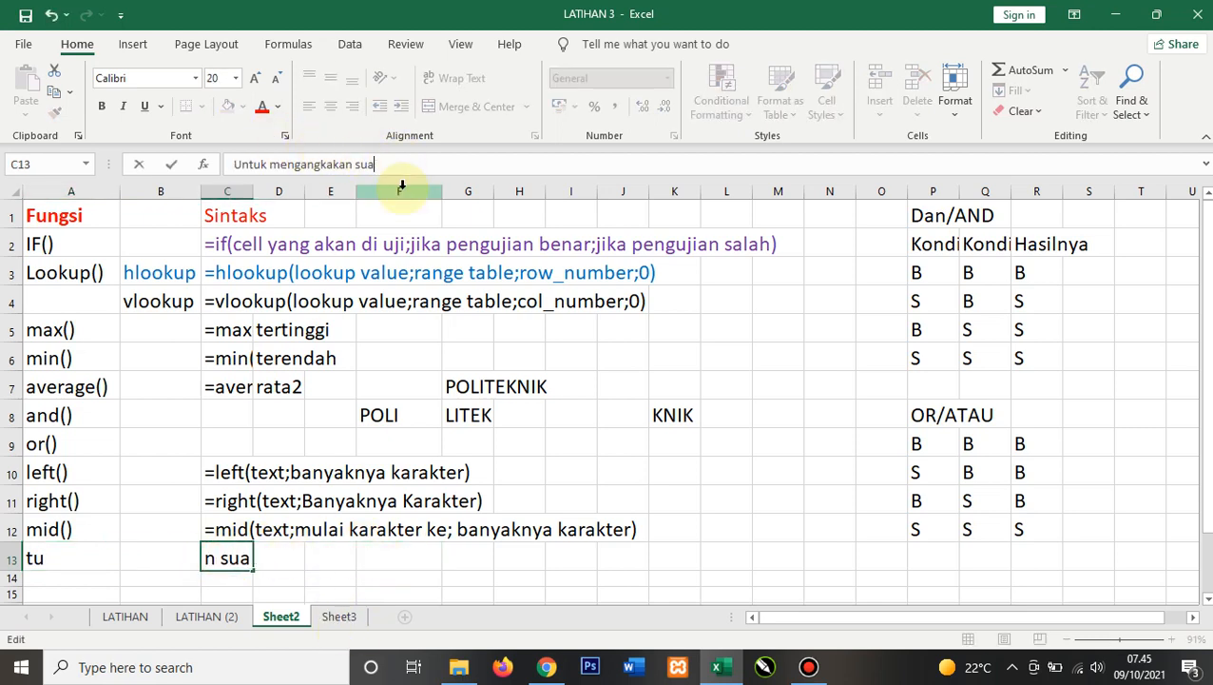
text(tu text)
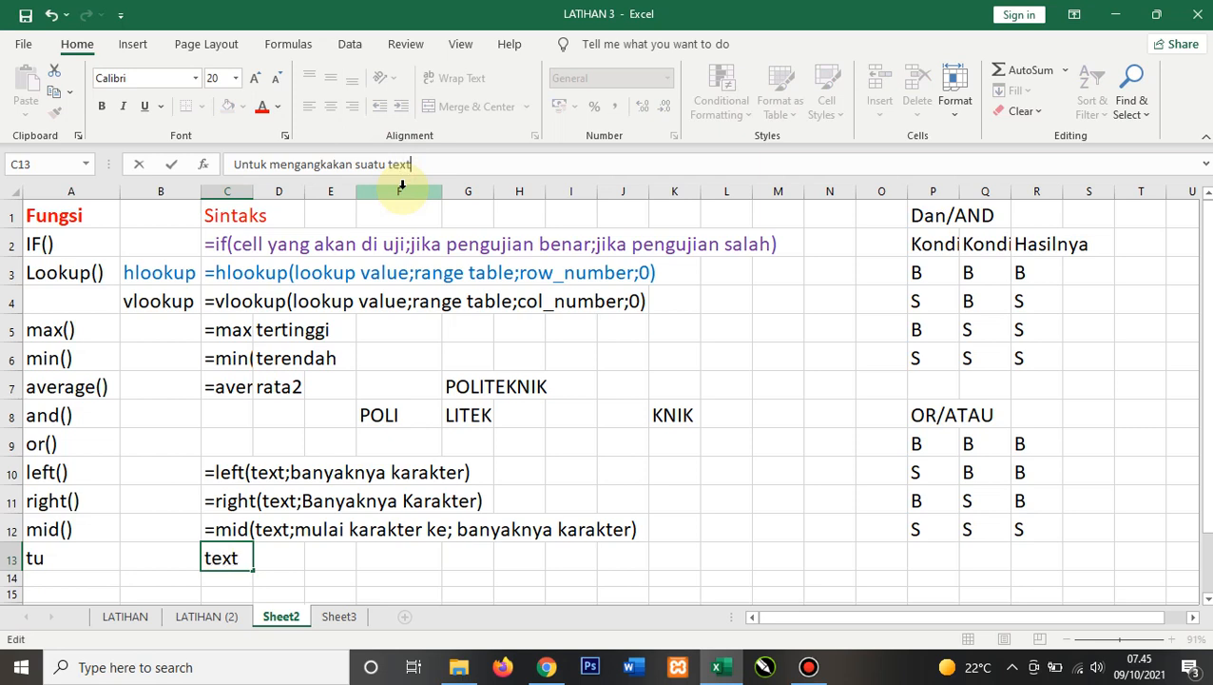
key(Return)
Step: Re-enter the function label value() in A13
key(Up)
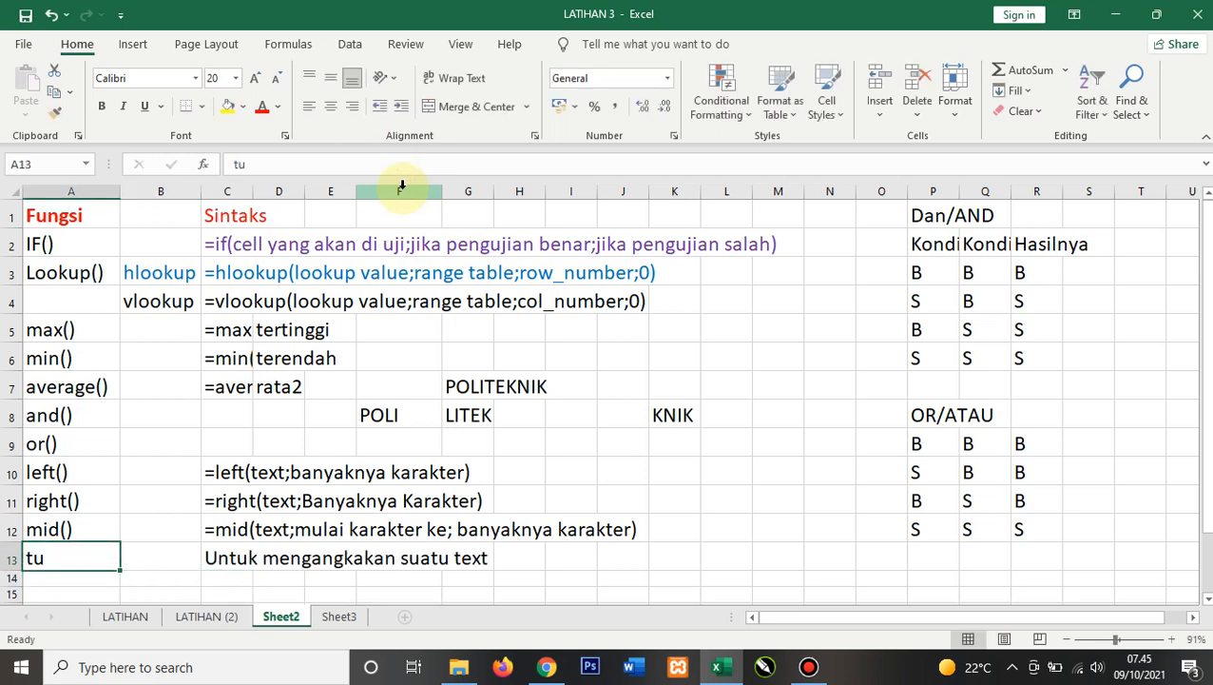
text(valu)
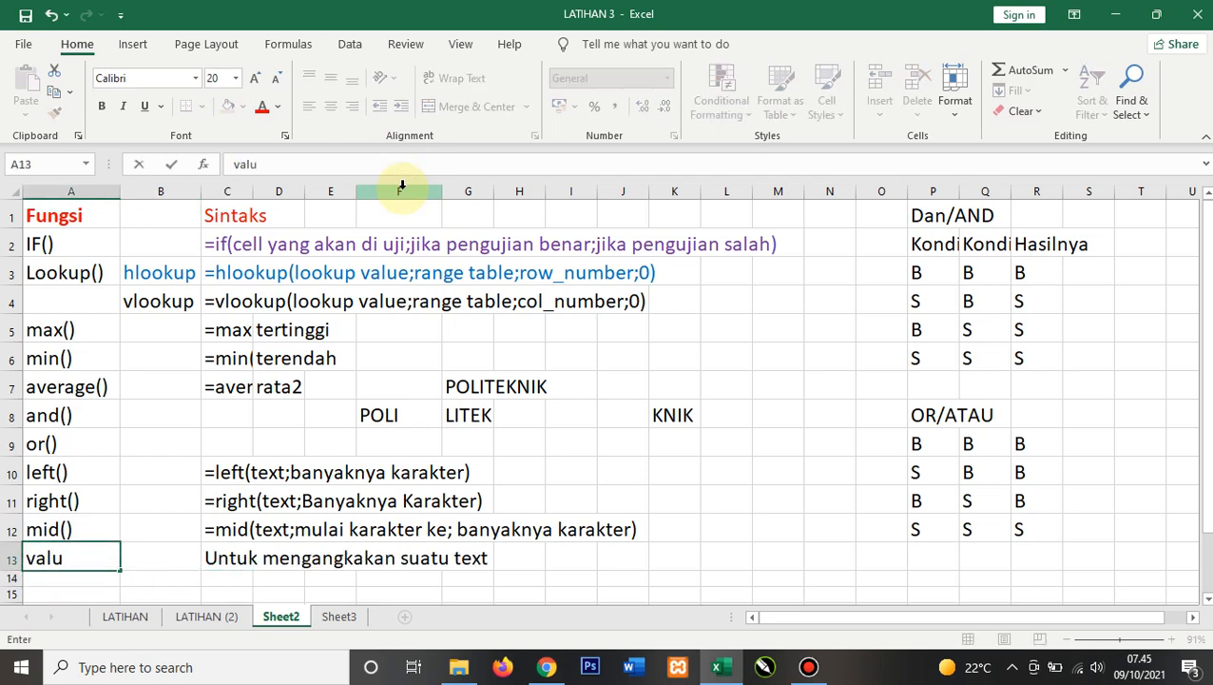
text(e())
key(Return)
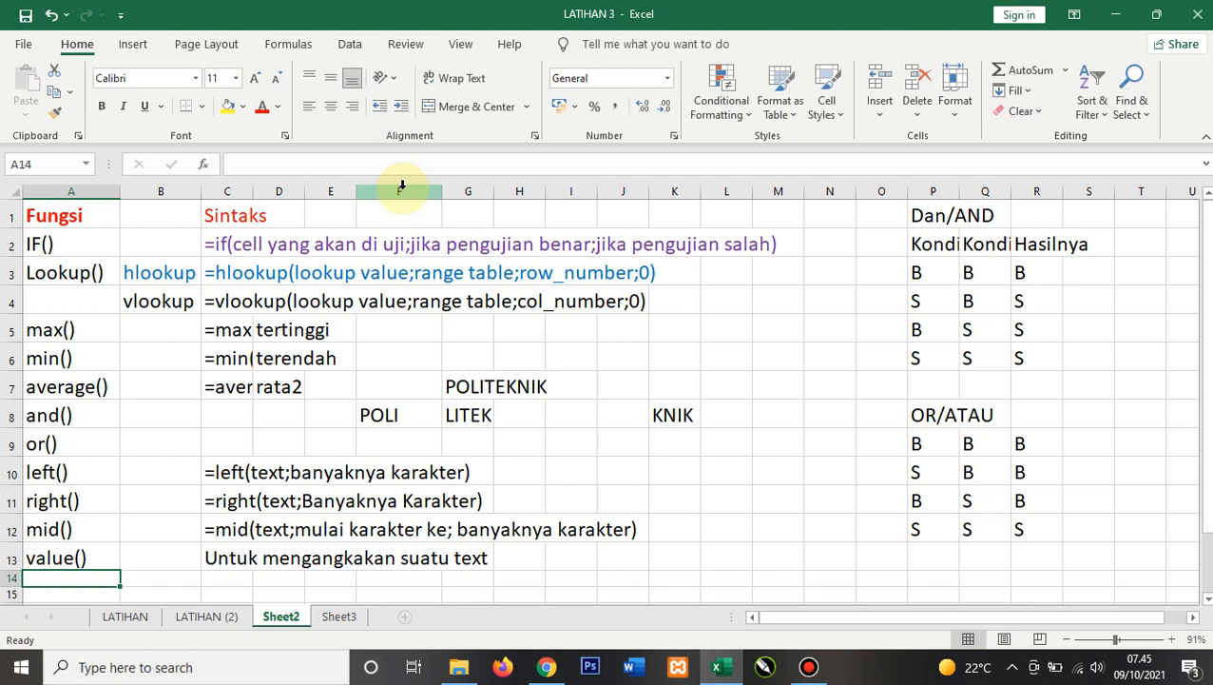
Step: Enter the number 123 in M10
click(788, 476)
text(12)
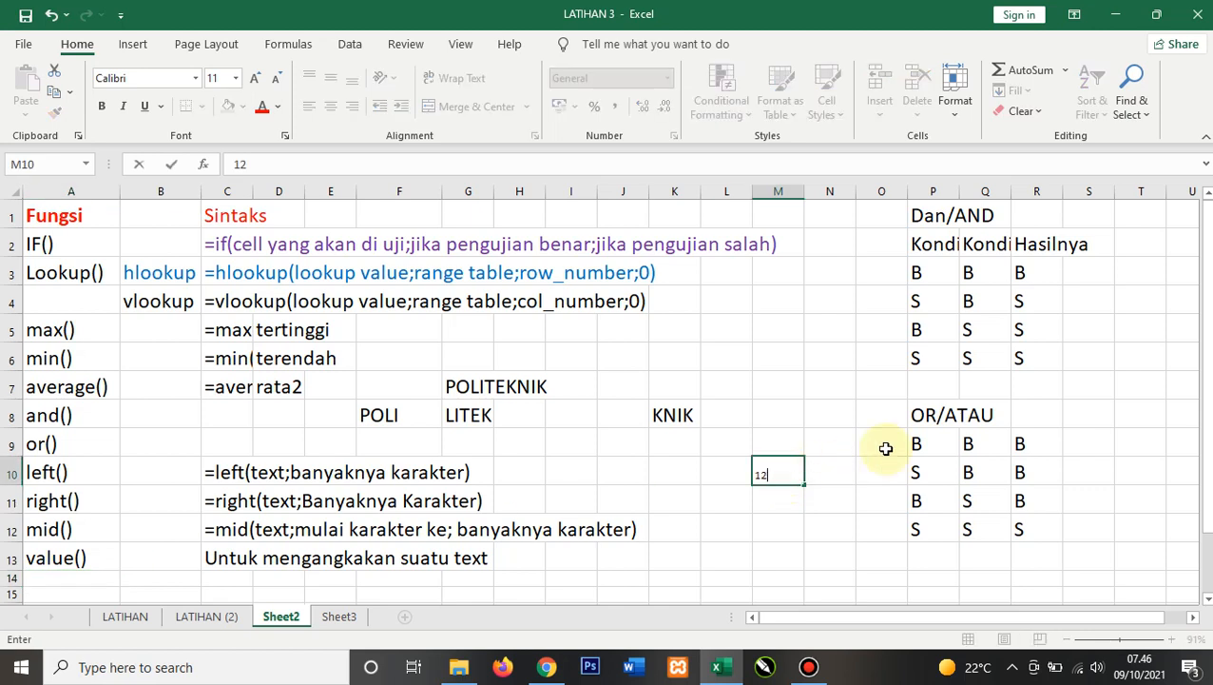
text(3)
key(Return)
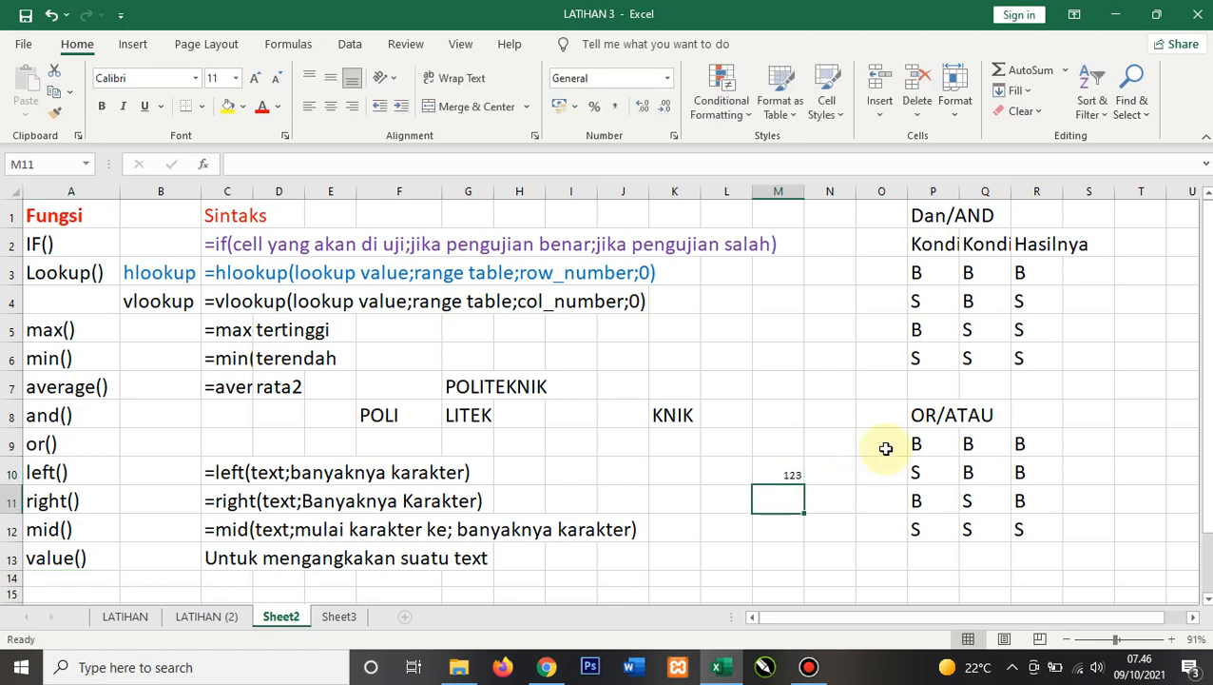
Step: Enter '123 as text in A11
double_click(769, 506)
key(Escape)
key(Home)
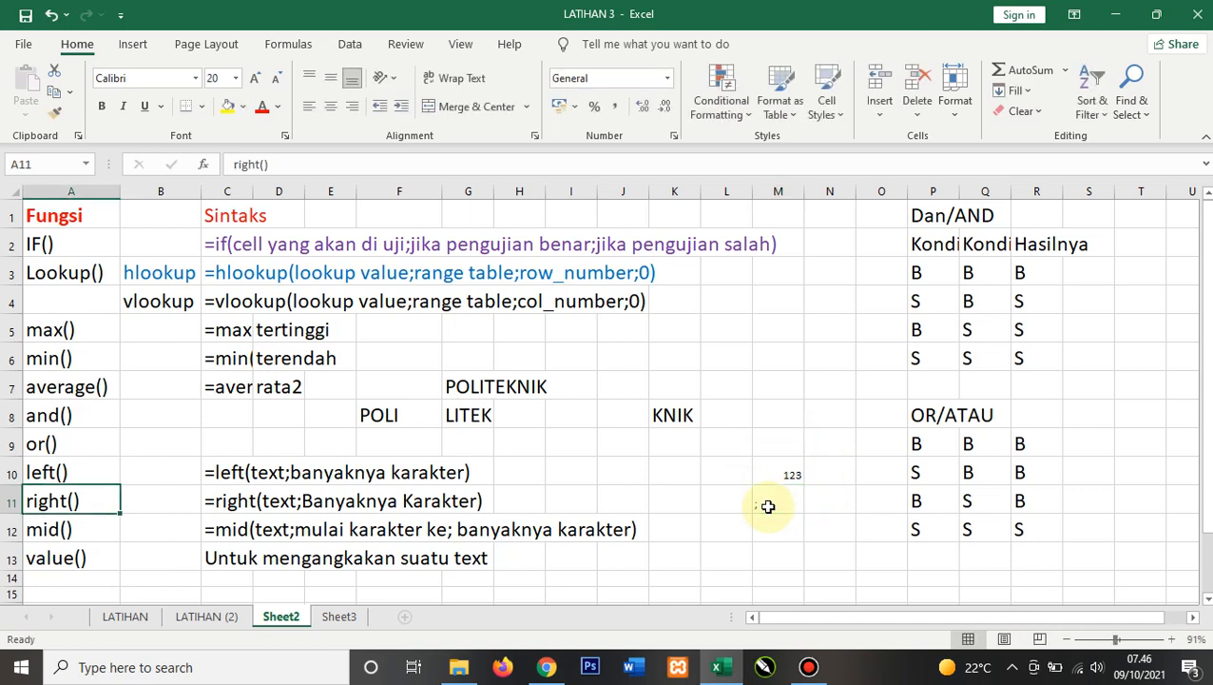
text('123)
key(Return)
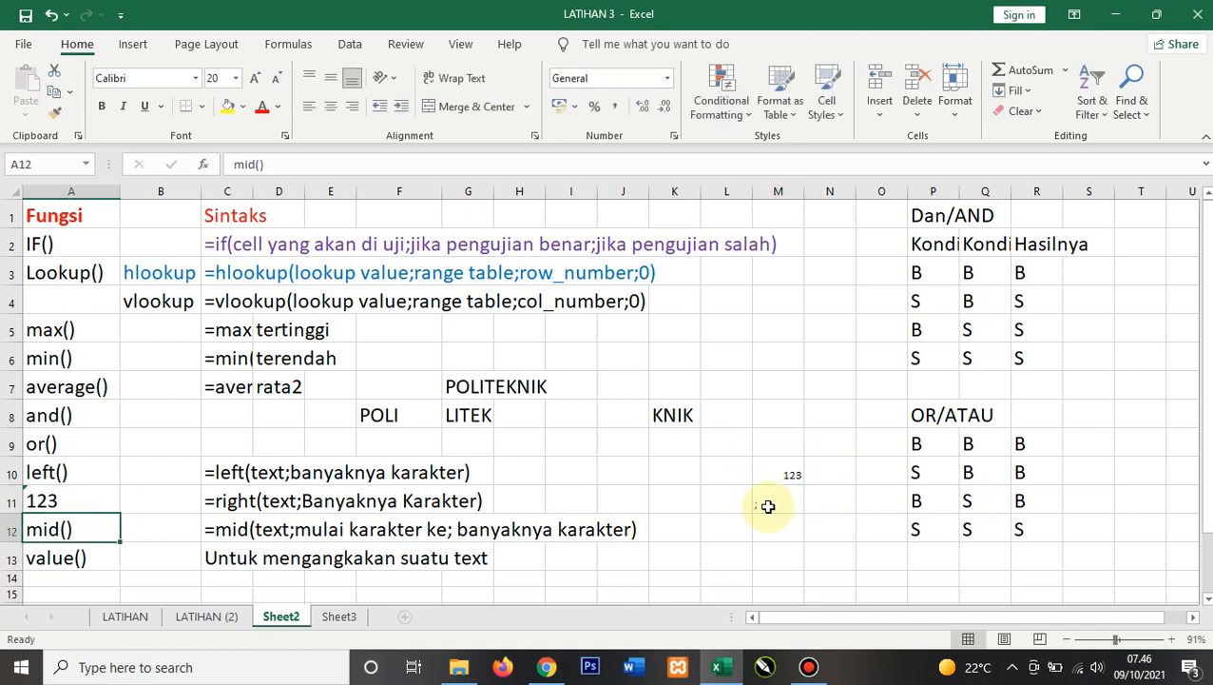
Step: Enter '123 as text in M11, below the numeric 123
click(768, 506)
text('123)
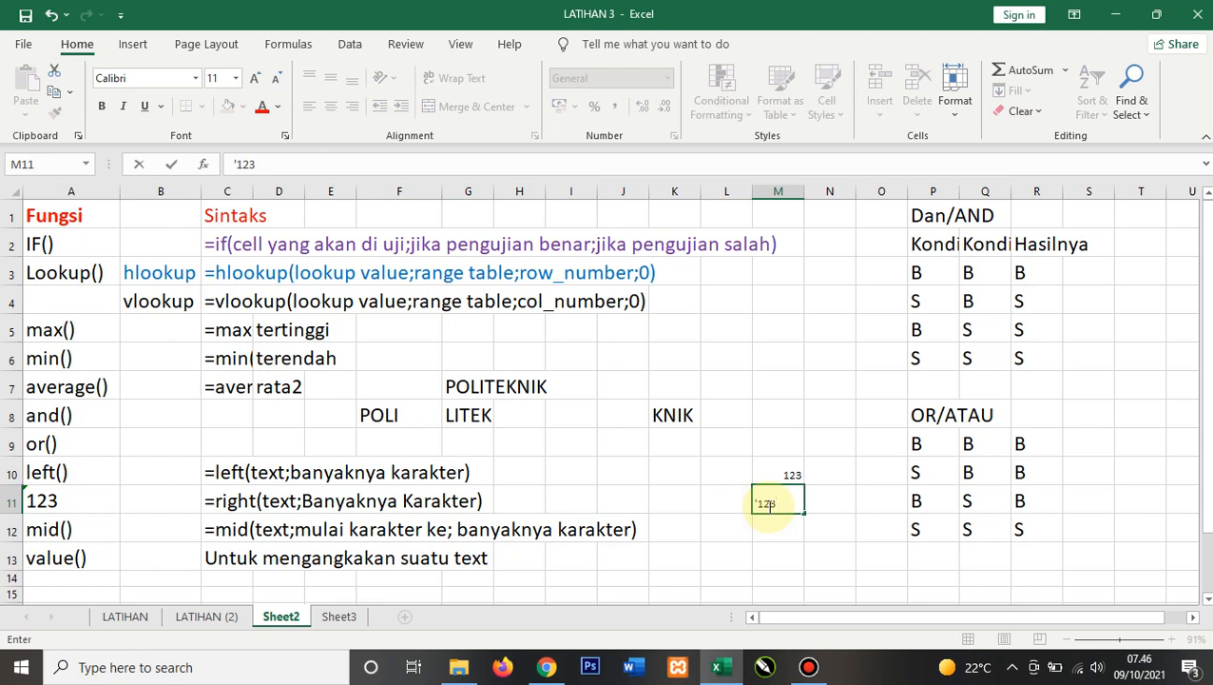
key(Return)
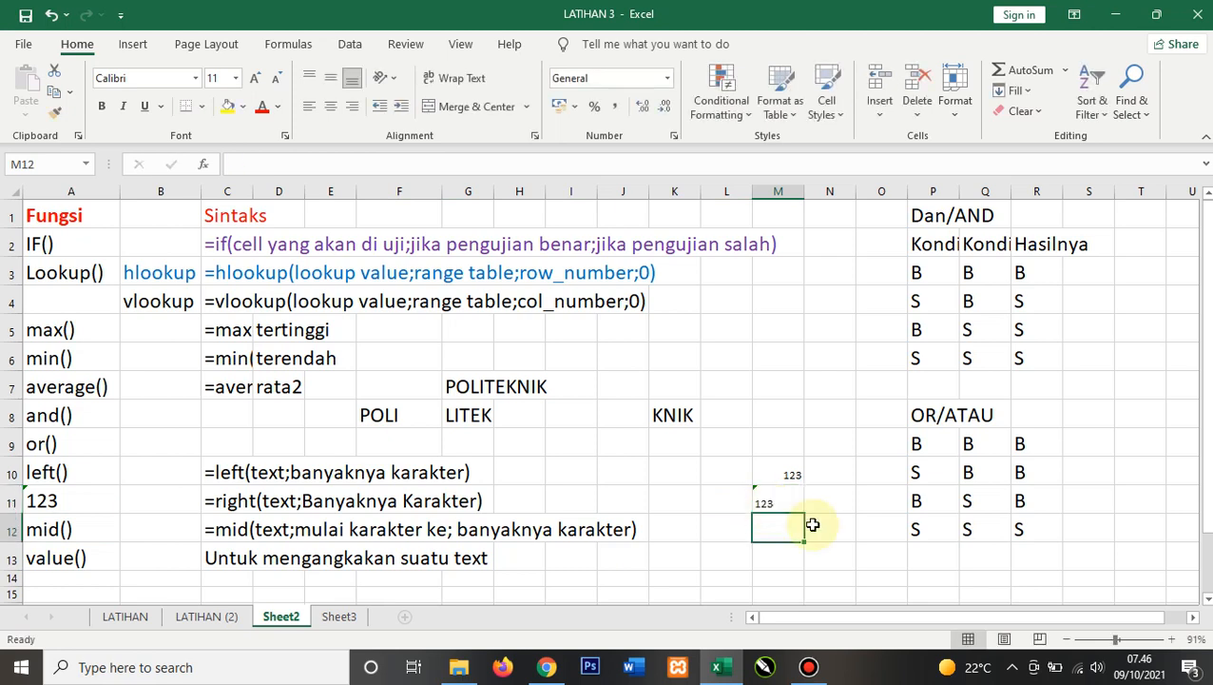
click(761, 504)
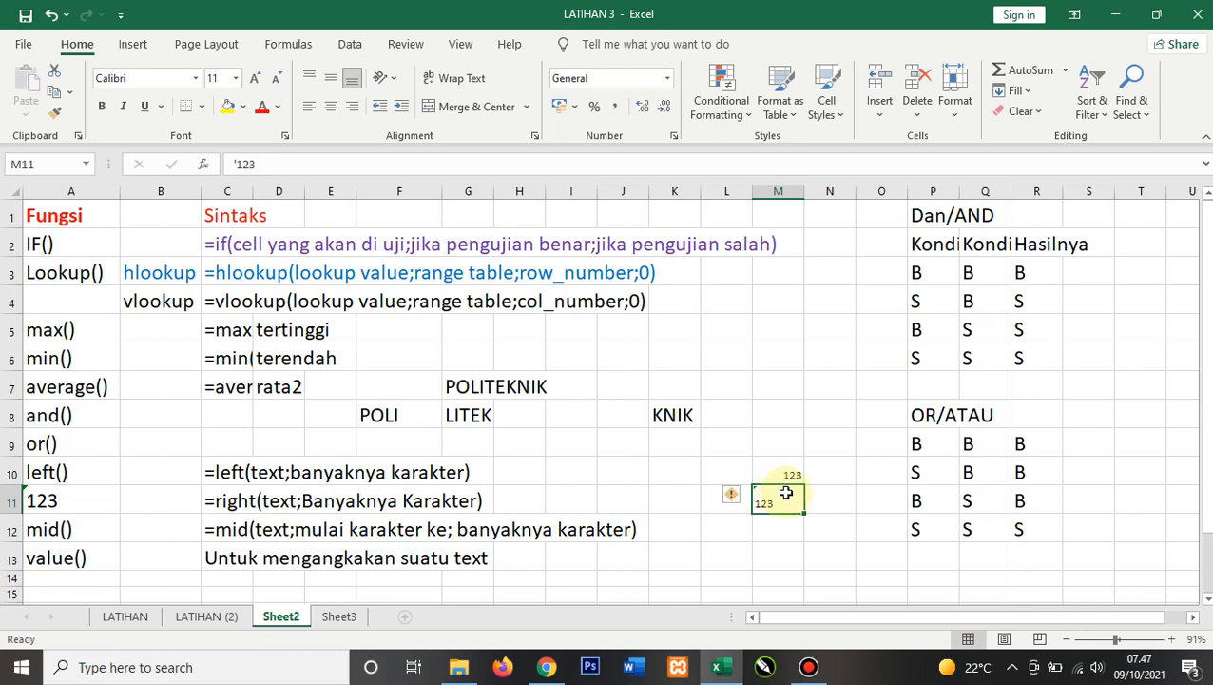
click(776, 446)
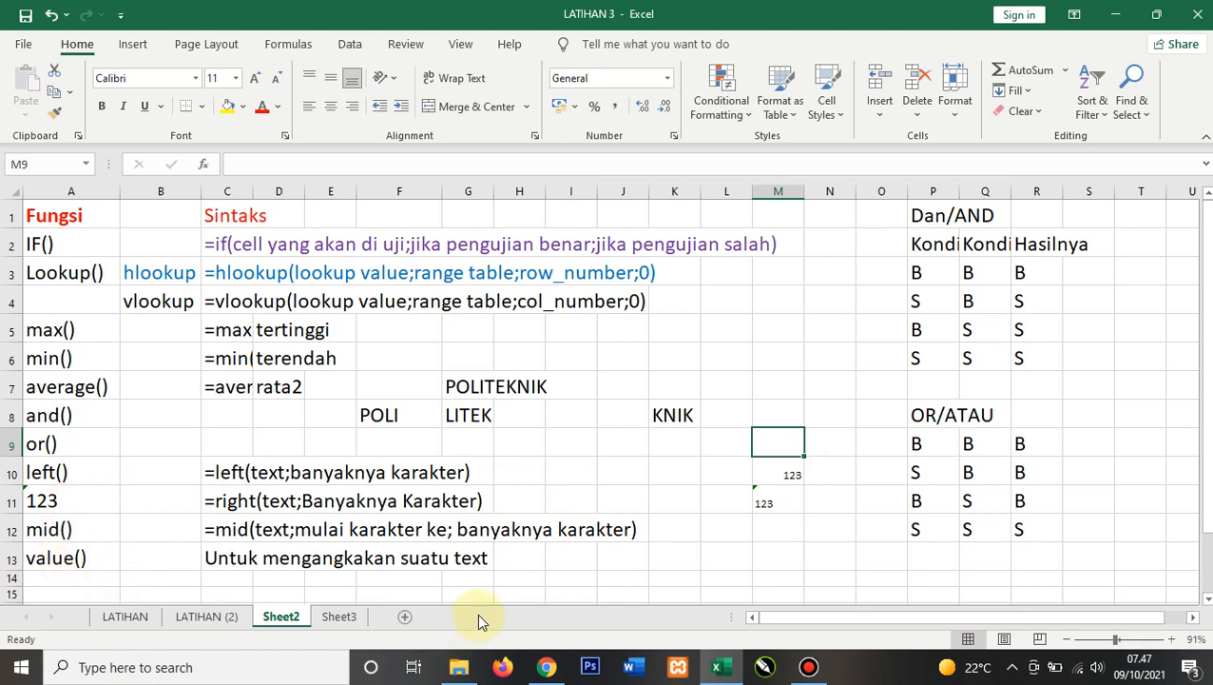
Step: Restore the function label right() in A11
click(83, 500)
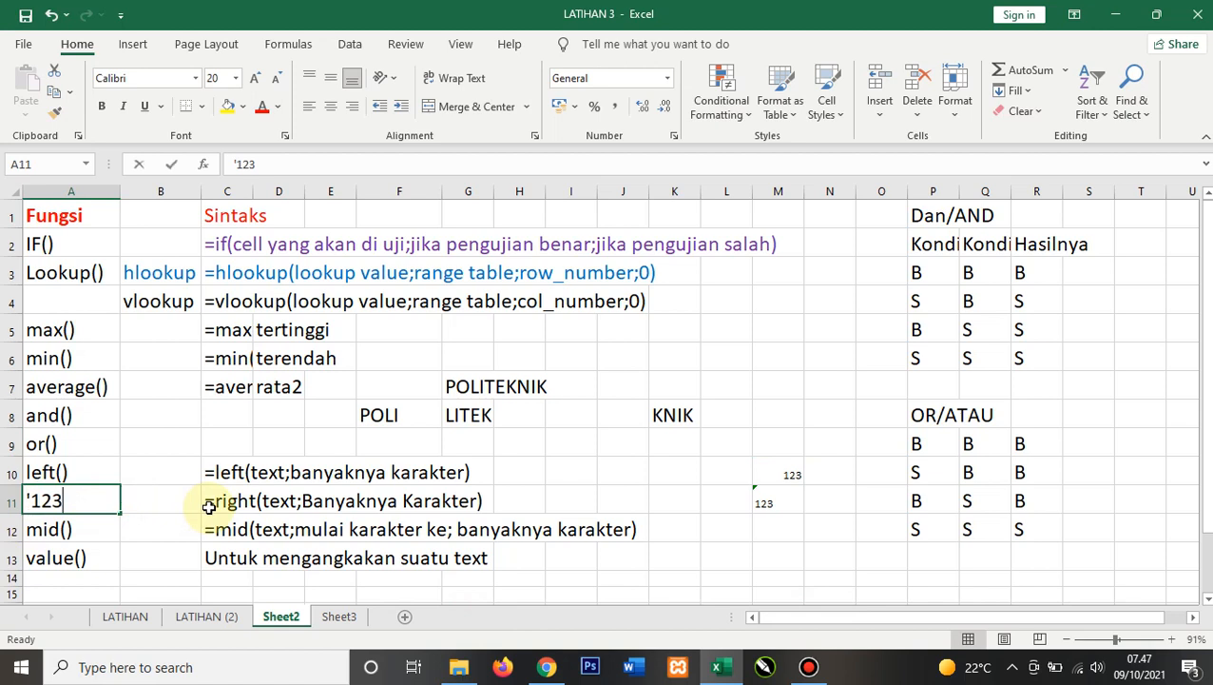
text(rioght)
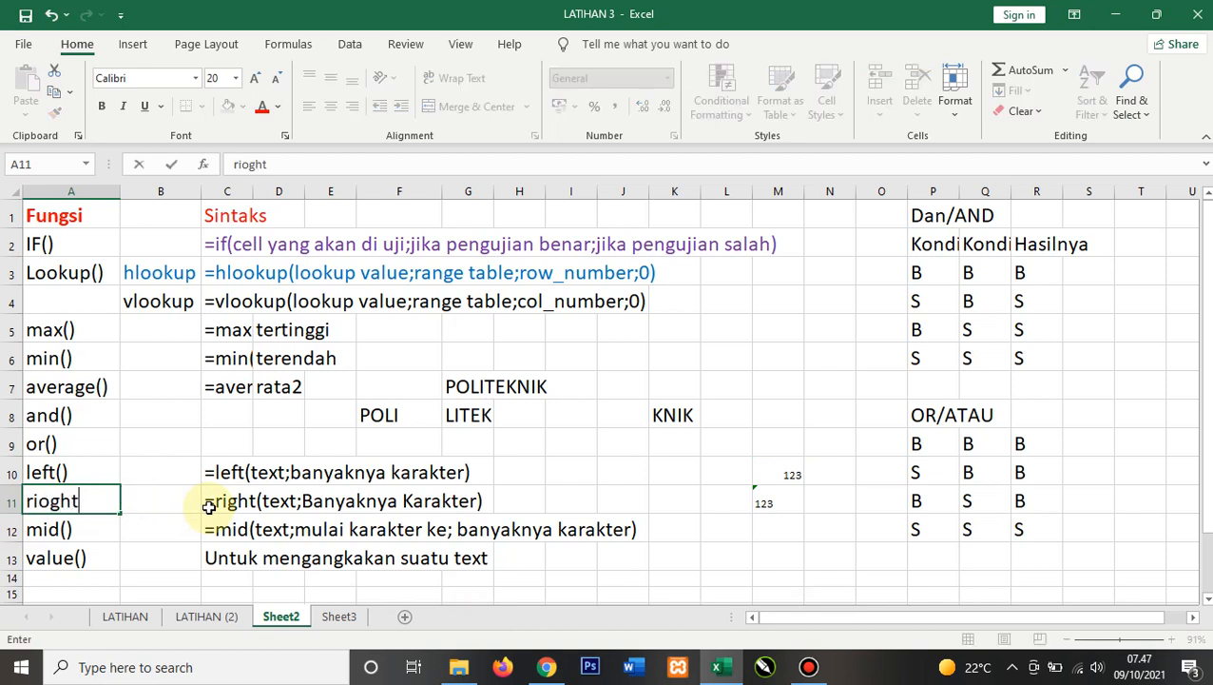
key(BackSpace)
key(BackSpace)
key(BackSpace)
key(BackSpace)
text(ght())
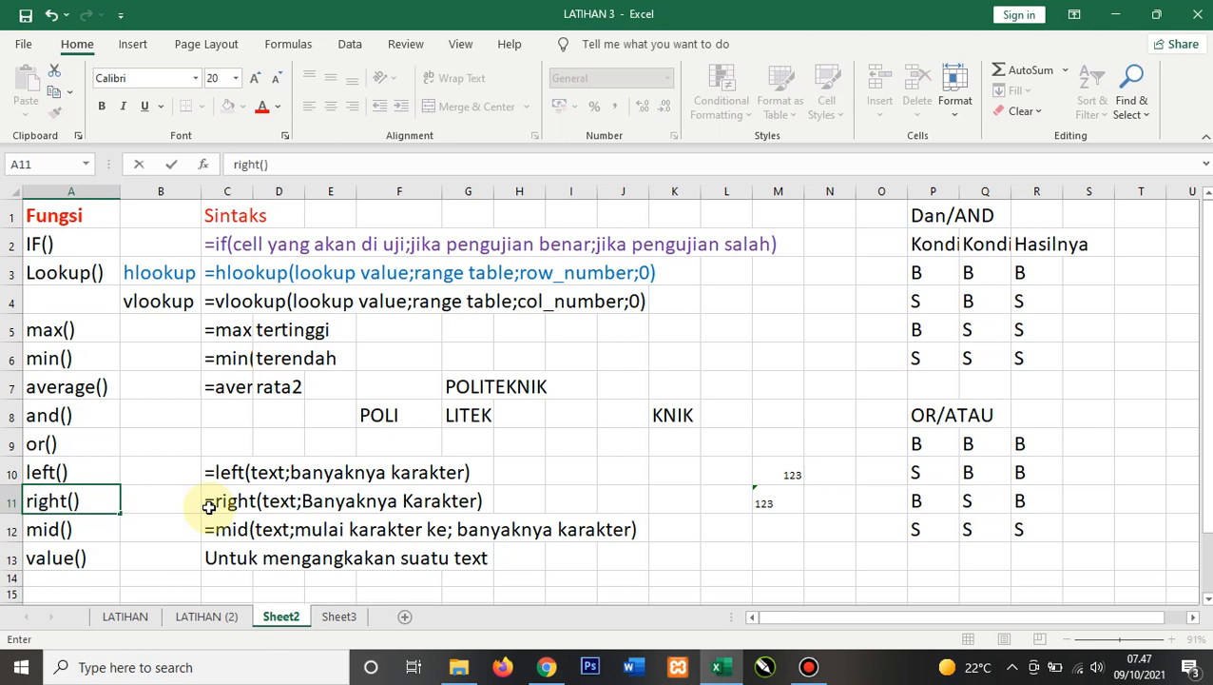
key(Return)
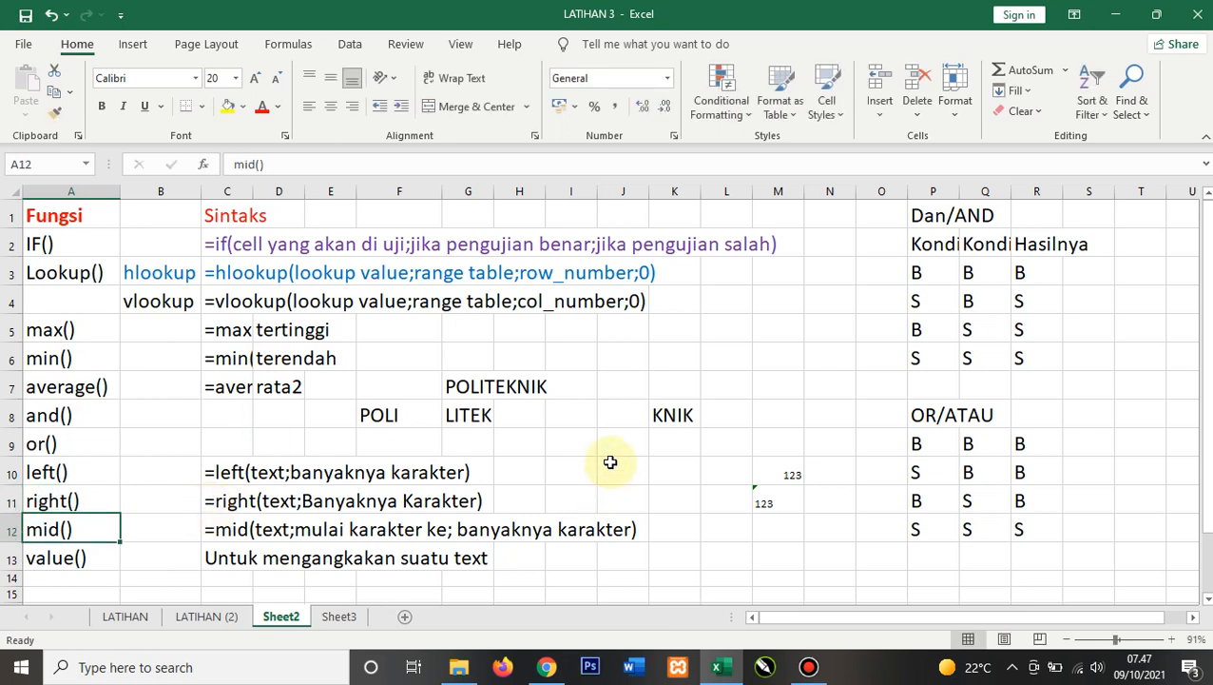
Step: Switch to the LATIHAN (2) sheet and review the hotel guest table with its price and room type tables
click(207, 618)
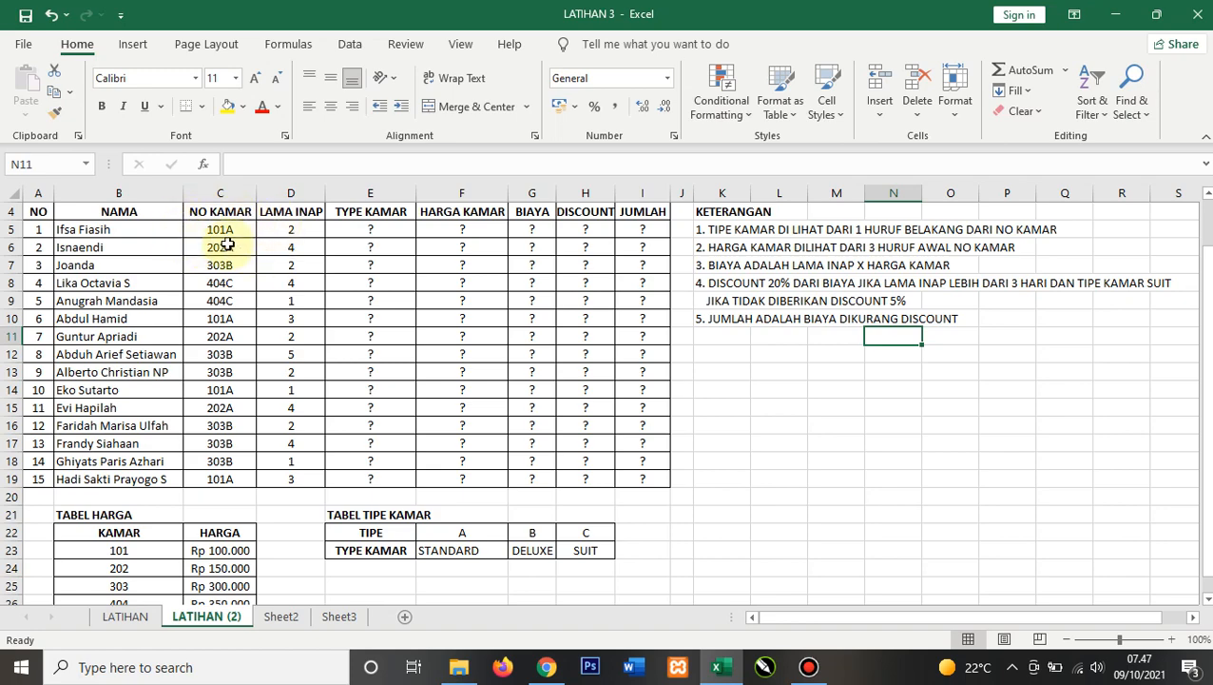
scroll(155, 488, down, 1)
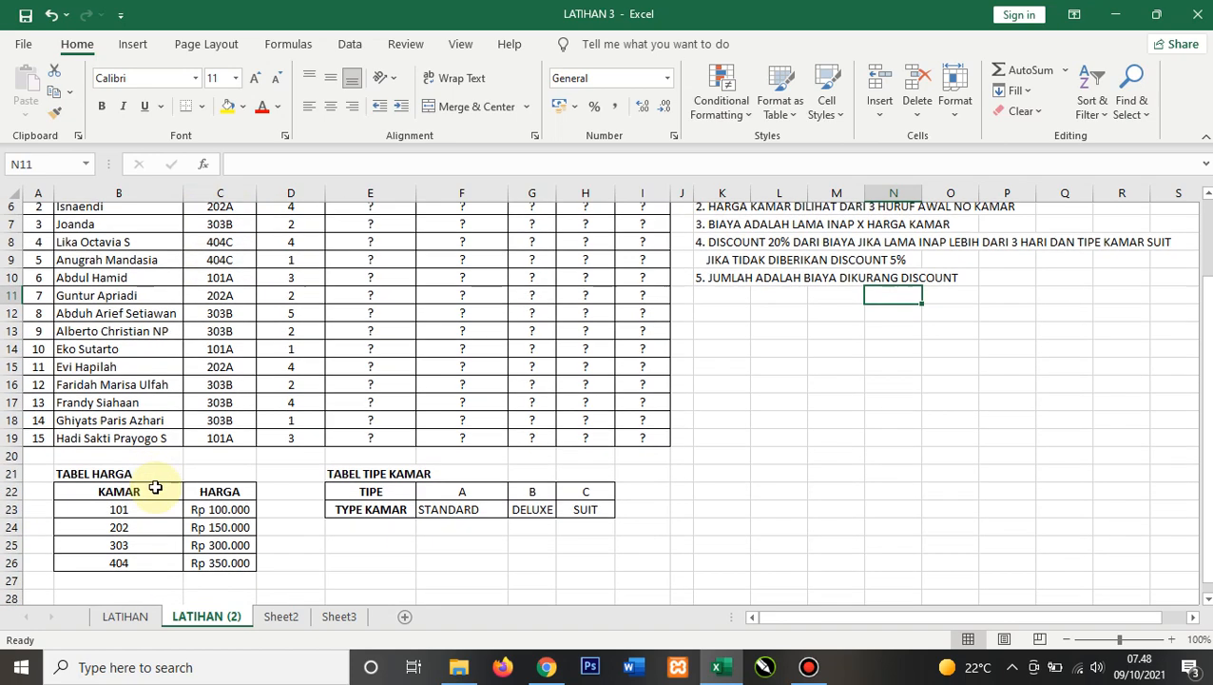
scroll(155, 488, down, 2)
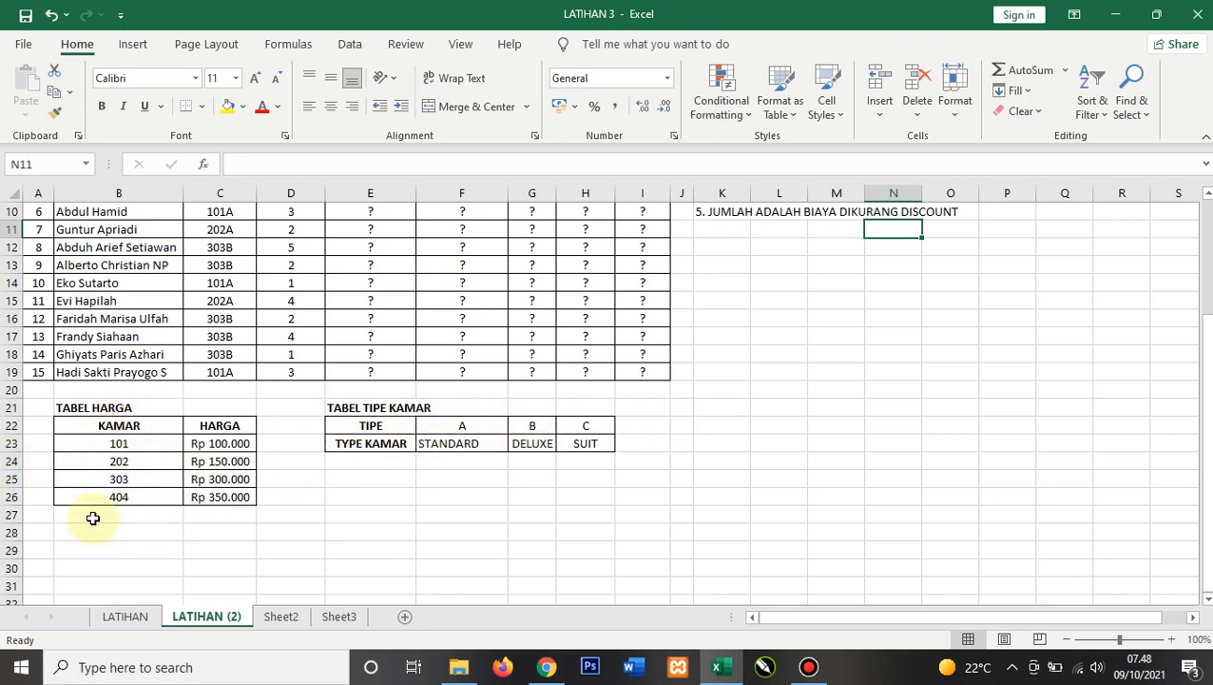
scroll(284, 473, up, 3)
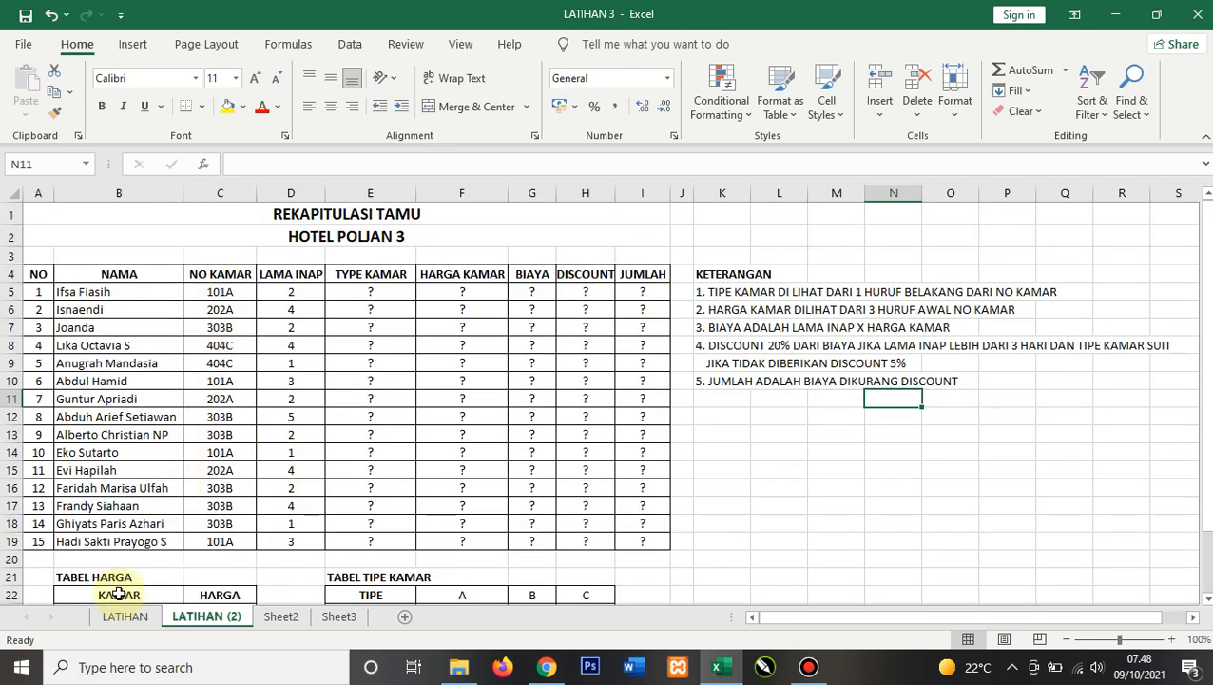
scroll(118, 593, down, 1)
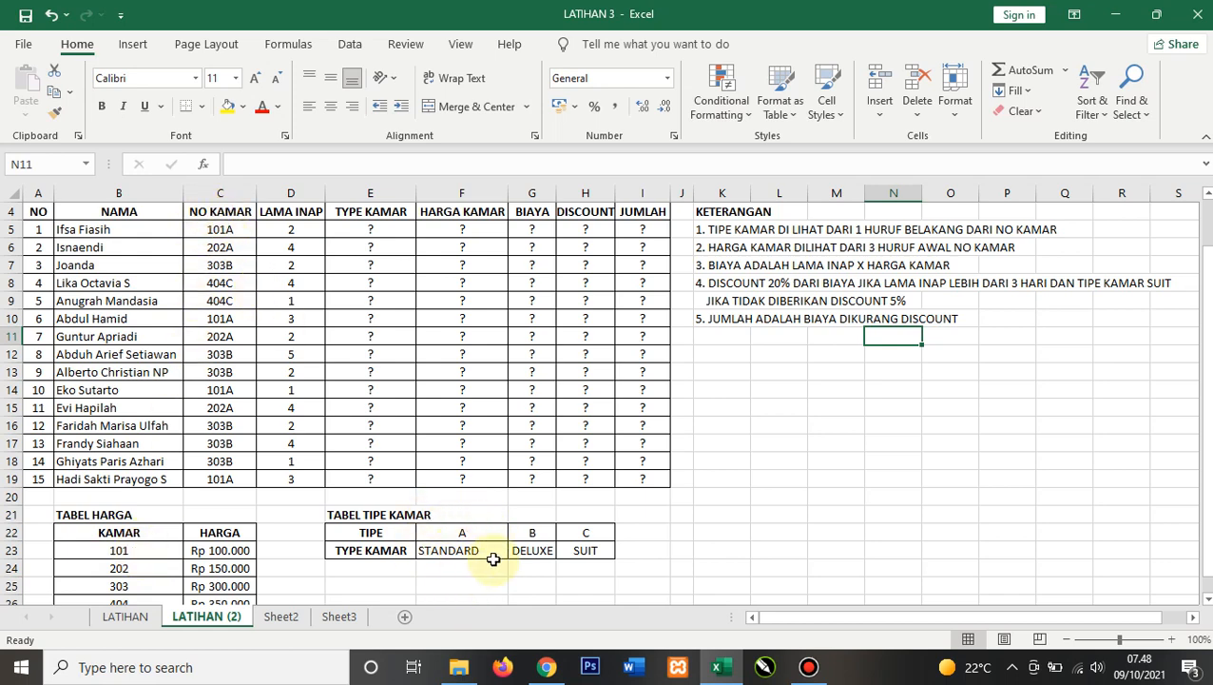
Step: Clear the question mark placeholder in F5 under HARGA KAMAR
click(486, 230)
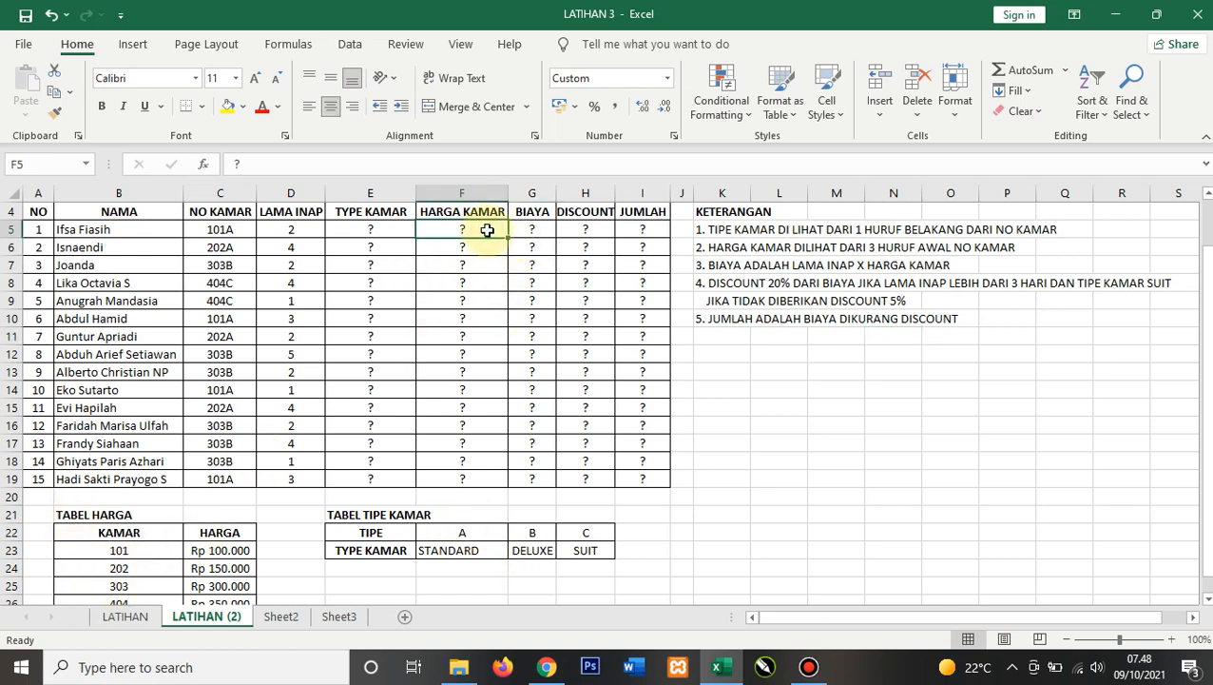
key(BackSpace)
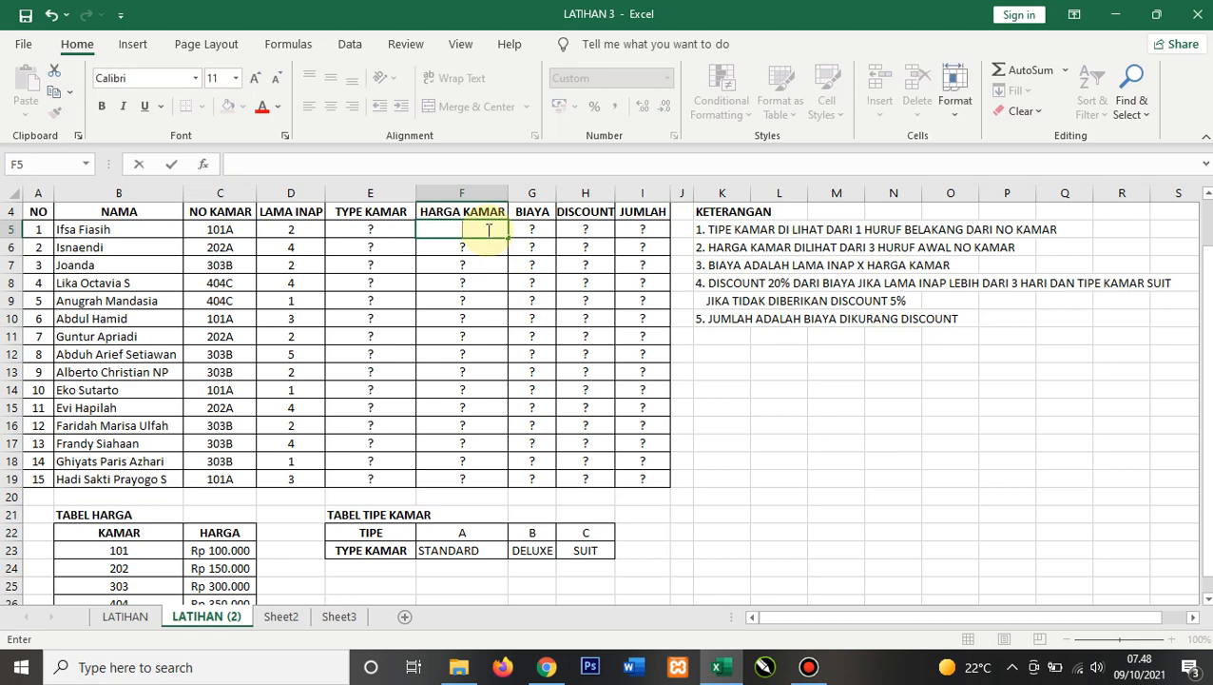
scroll(255, 453, down, 1)
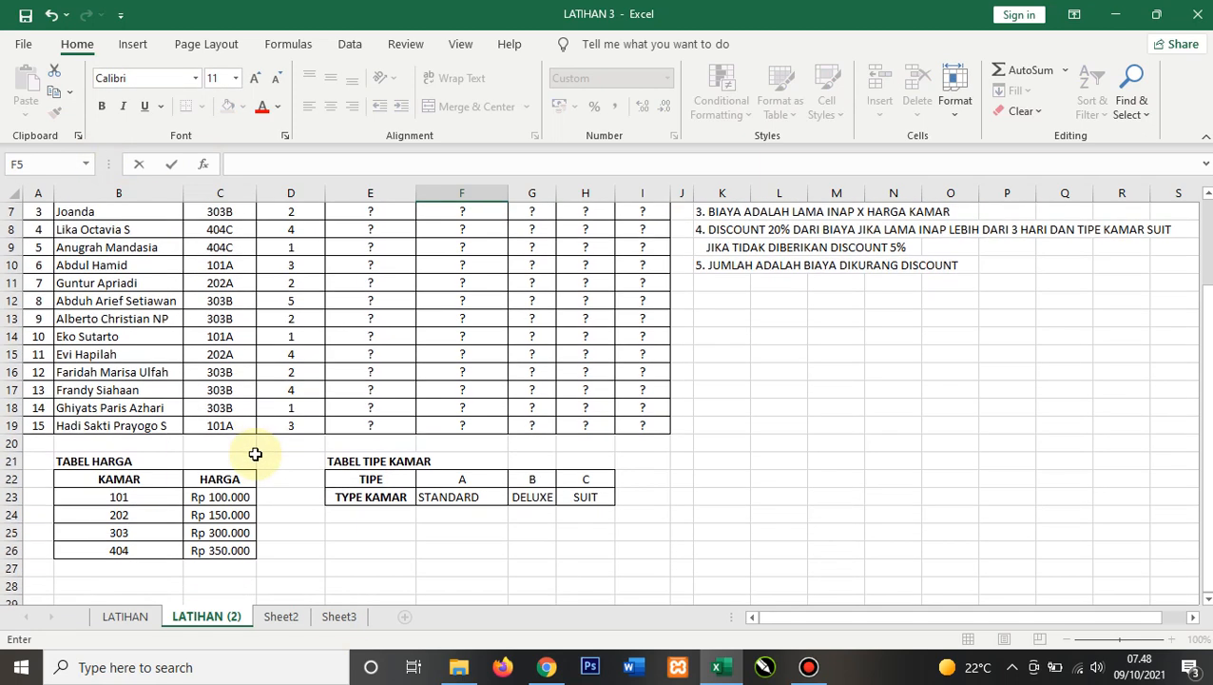
click(290, 505)
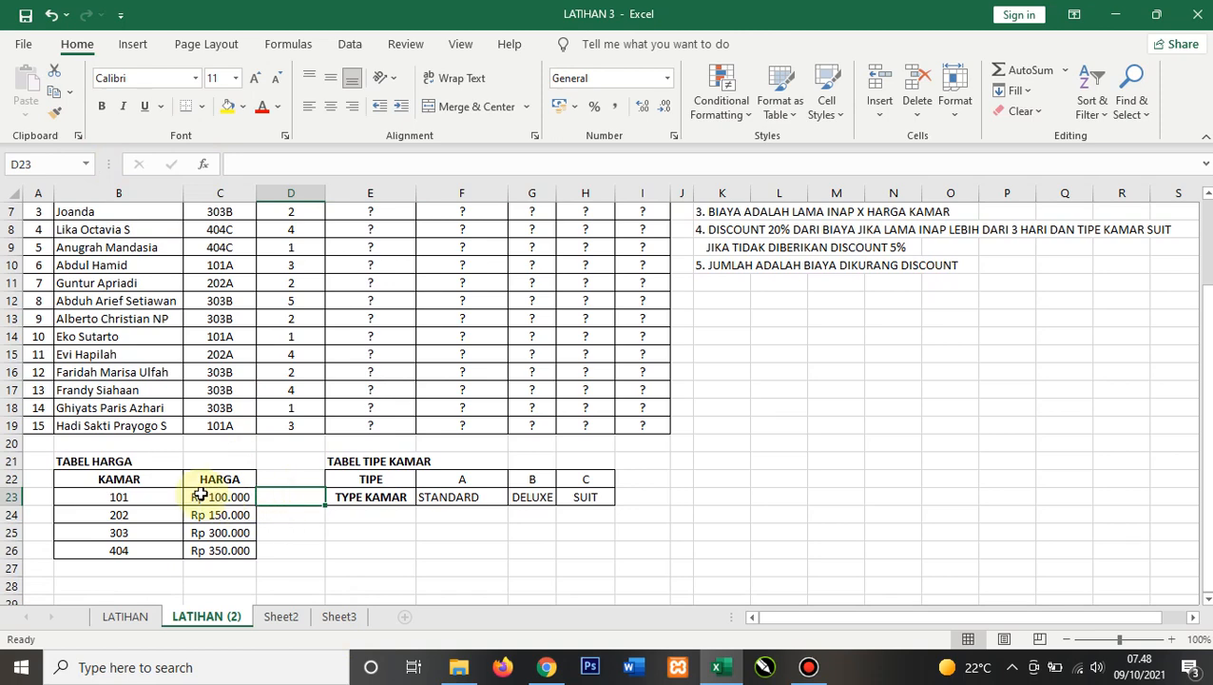
Step: Enter a VLOOKUP formula in F5 that looks up C5 in the price table B22:C26, returning column 2 with exact match
scroll(138, 504, down, 1)
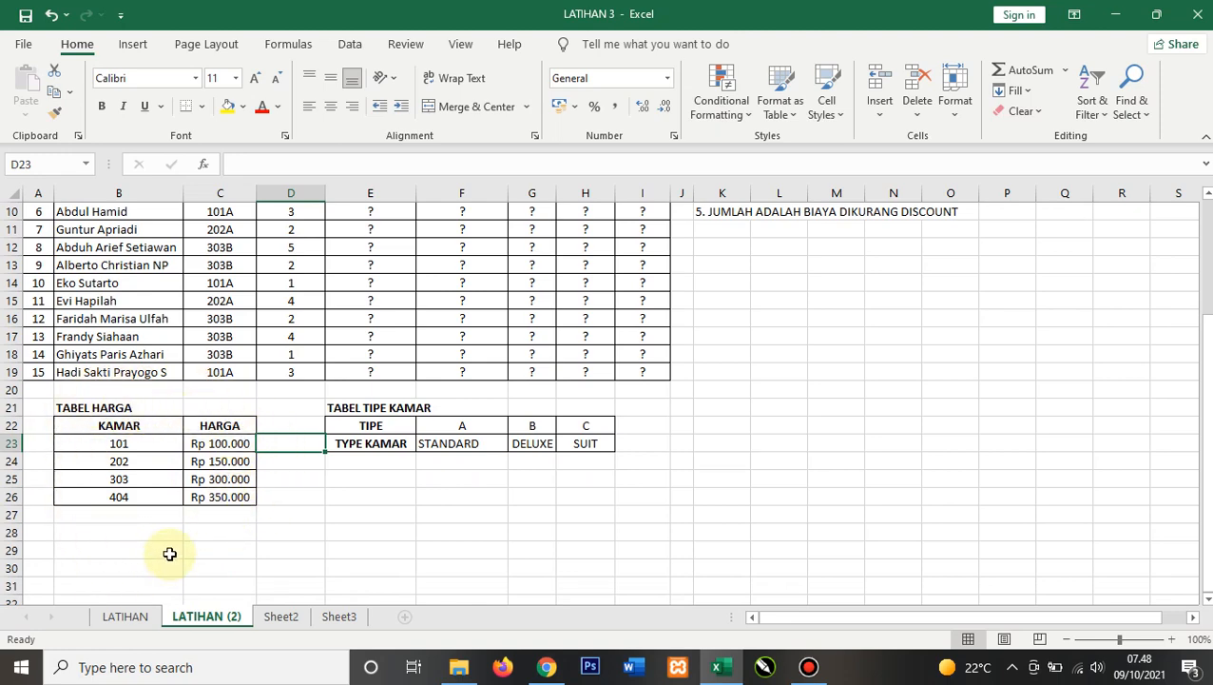
scroll(286, 519, up, 1)
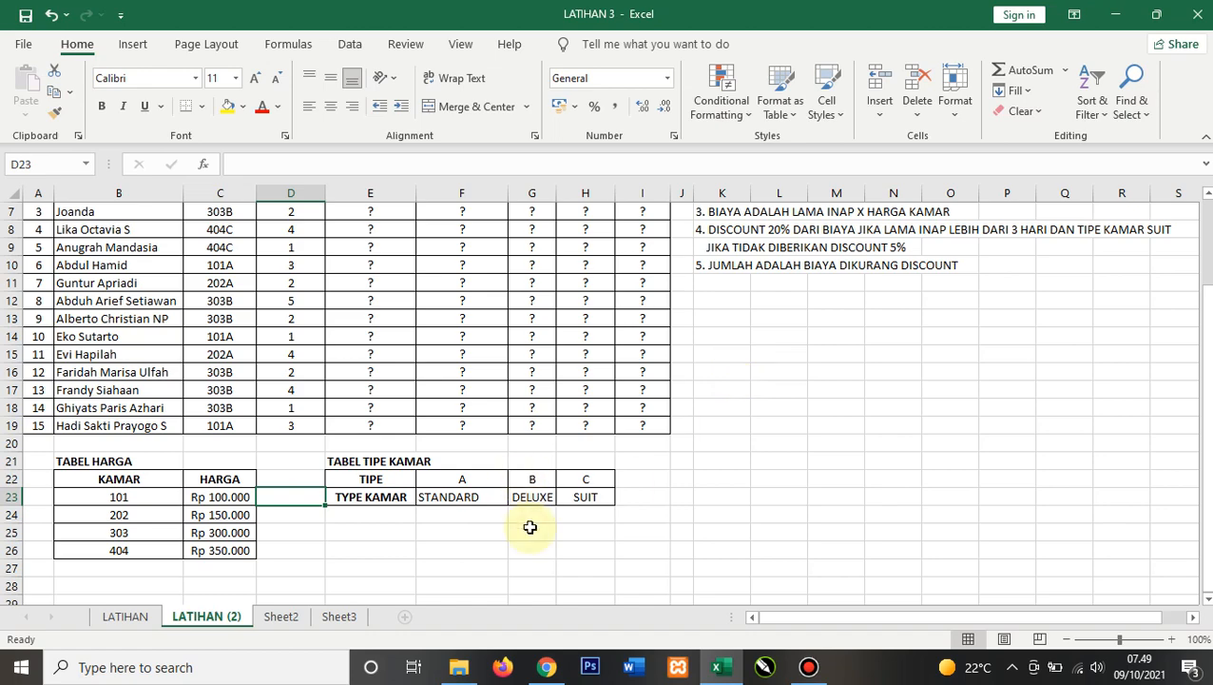
scroll(435, 547, up, 2)
scroll(354, 465, down, 1)
scroll(355, 465, down, 1)
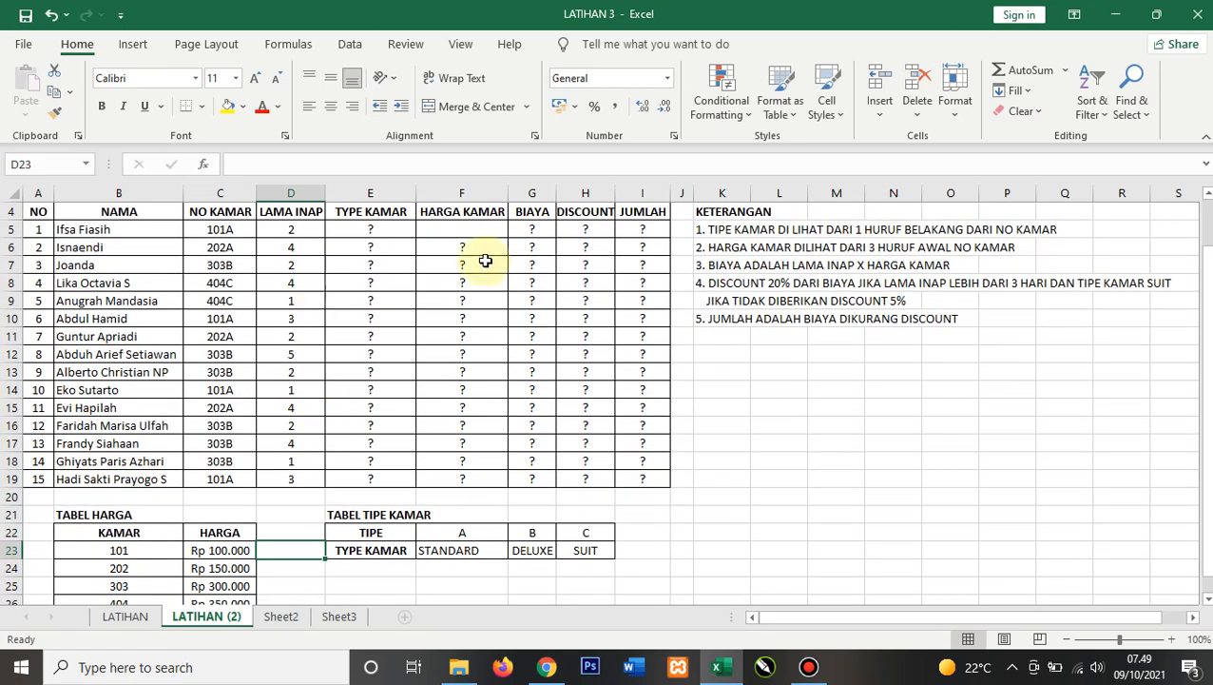
click(466, 229)
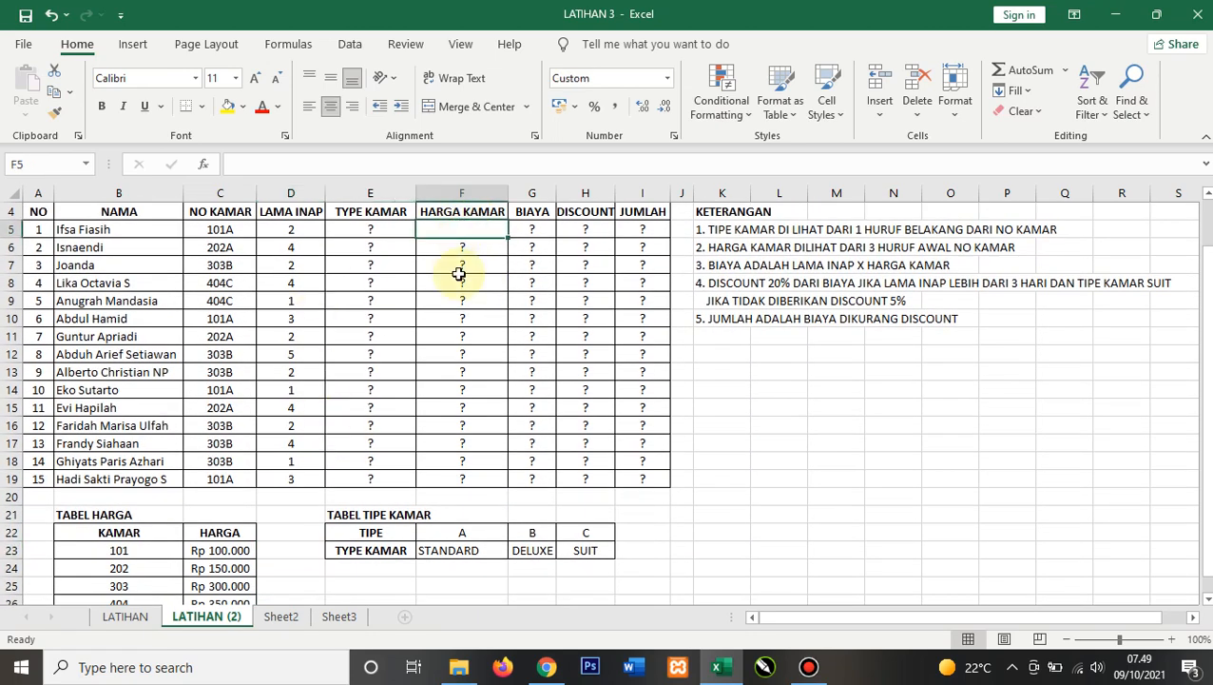
text(=)
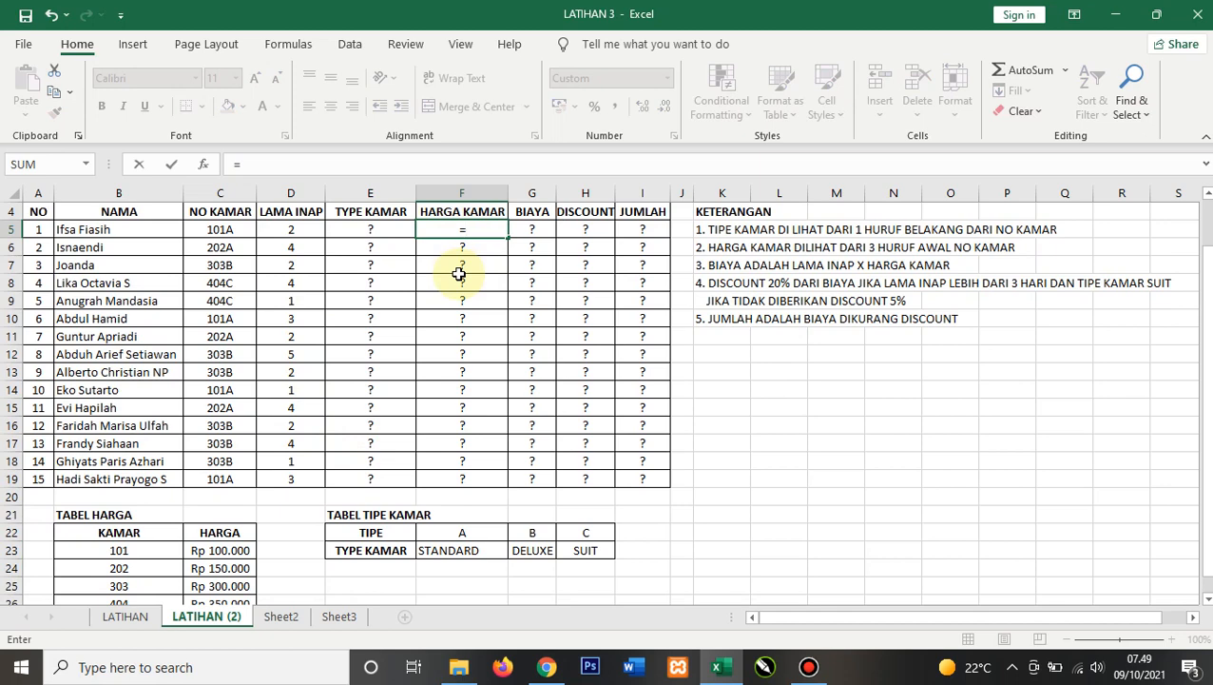
text(vlookup)
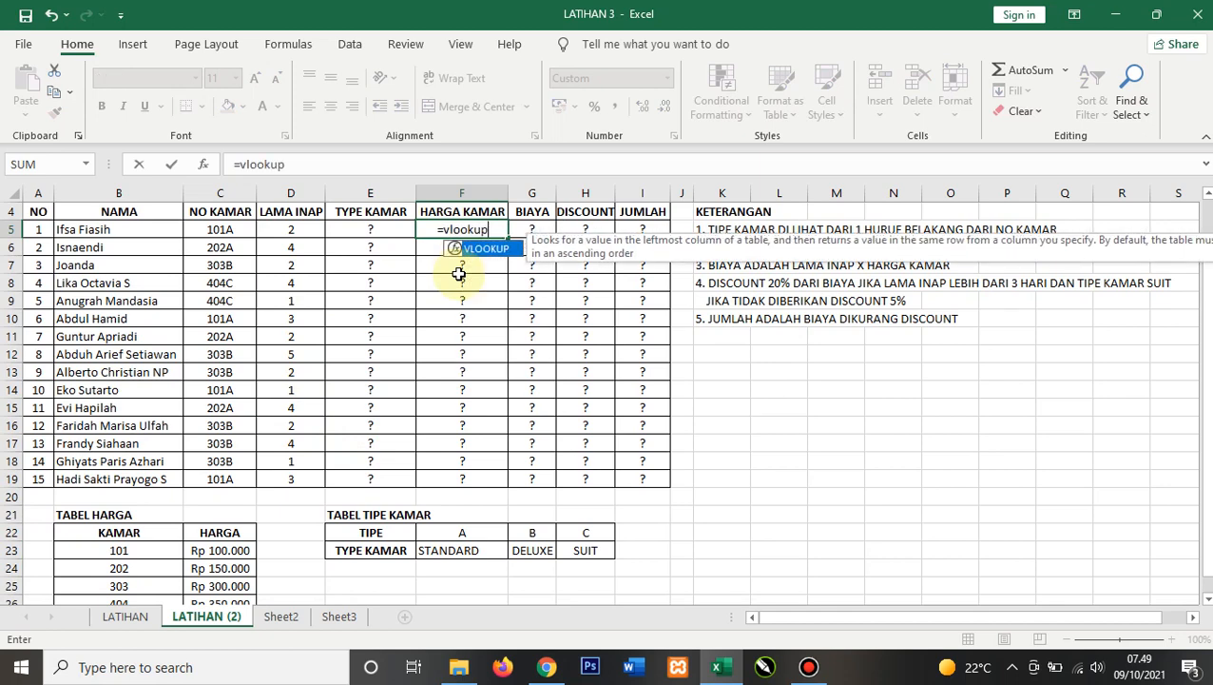
text(()
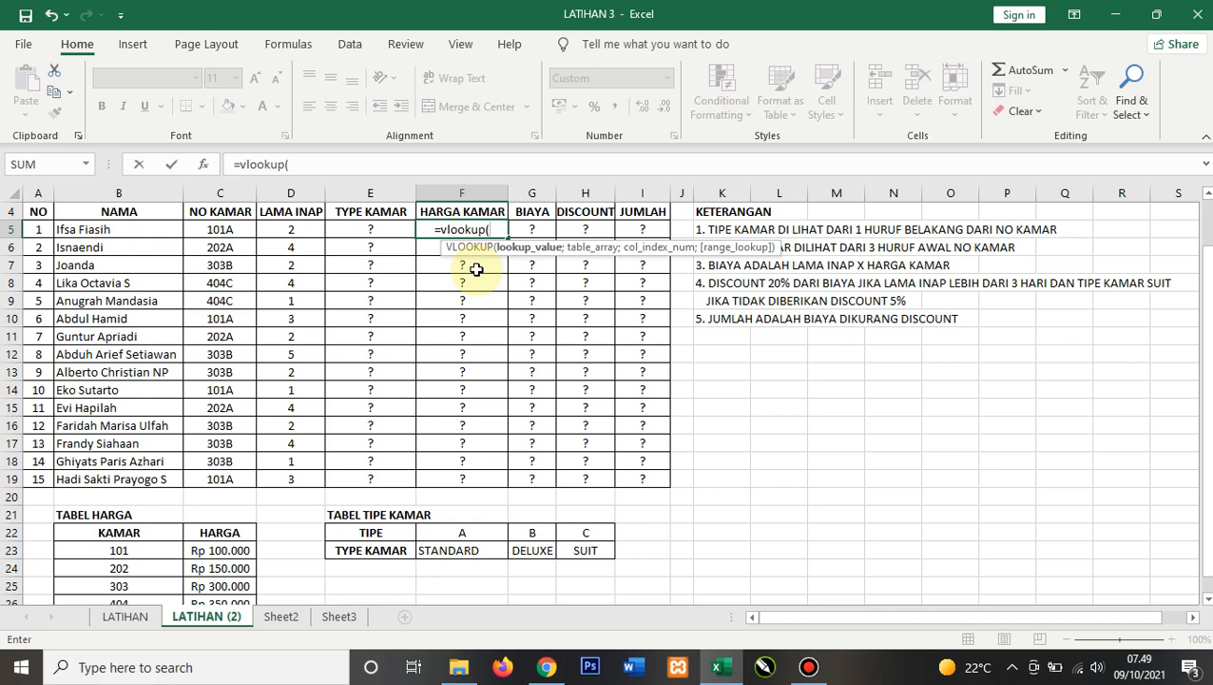
click(209, 233)
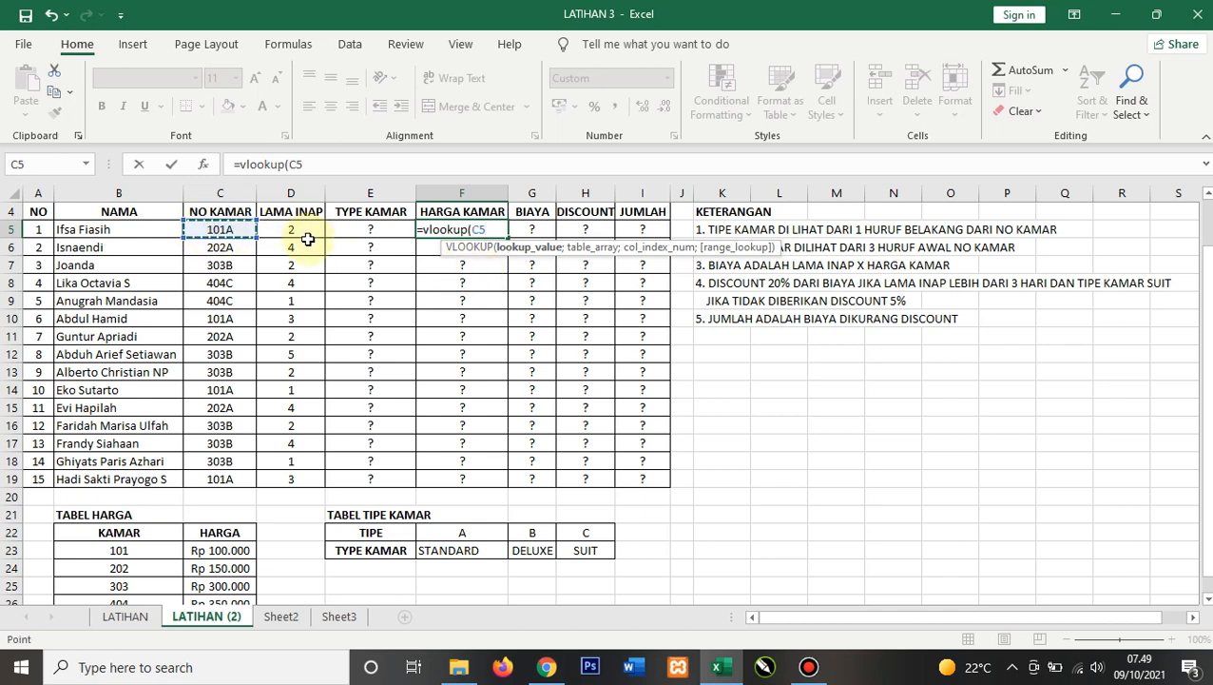
text(;)
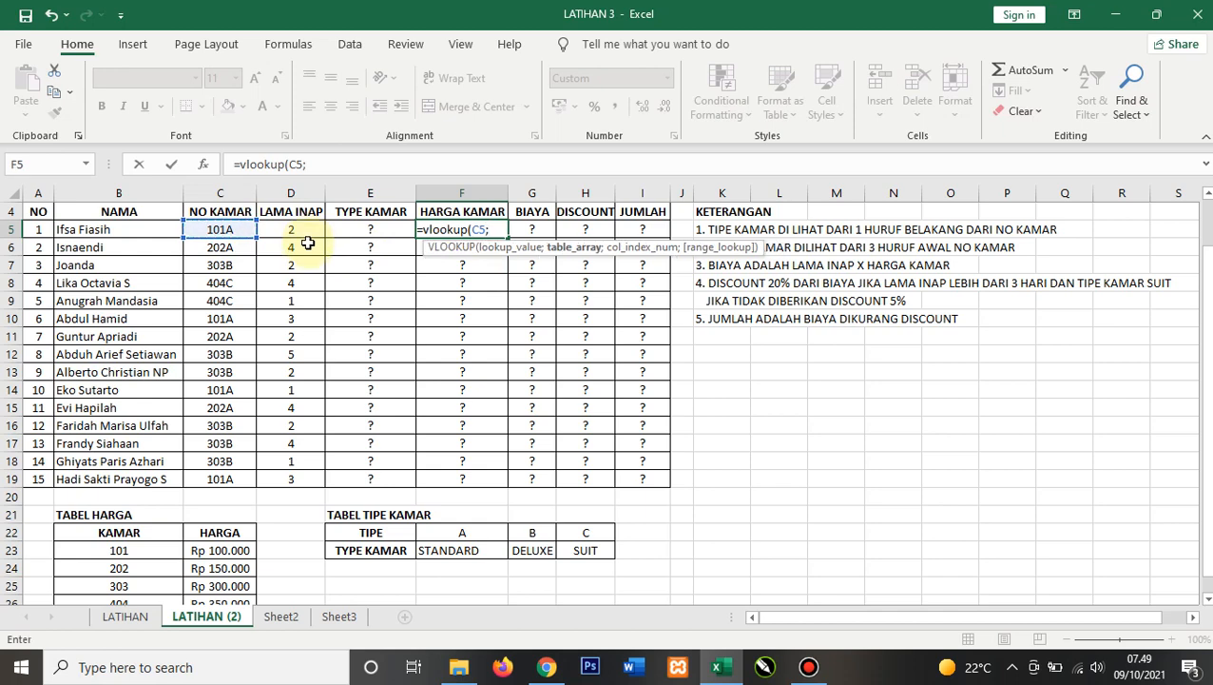
scroll(295, 276, down, 3)
drag(142, 371, 230, 445)
text(;)
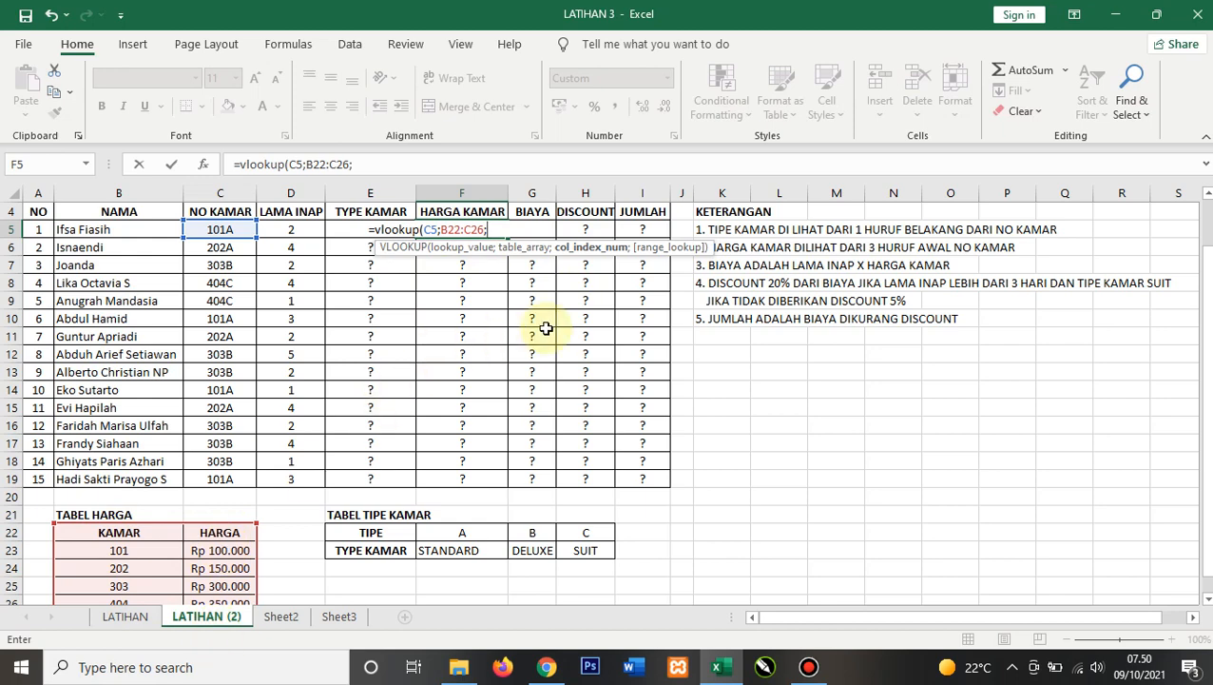
text(2;0)
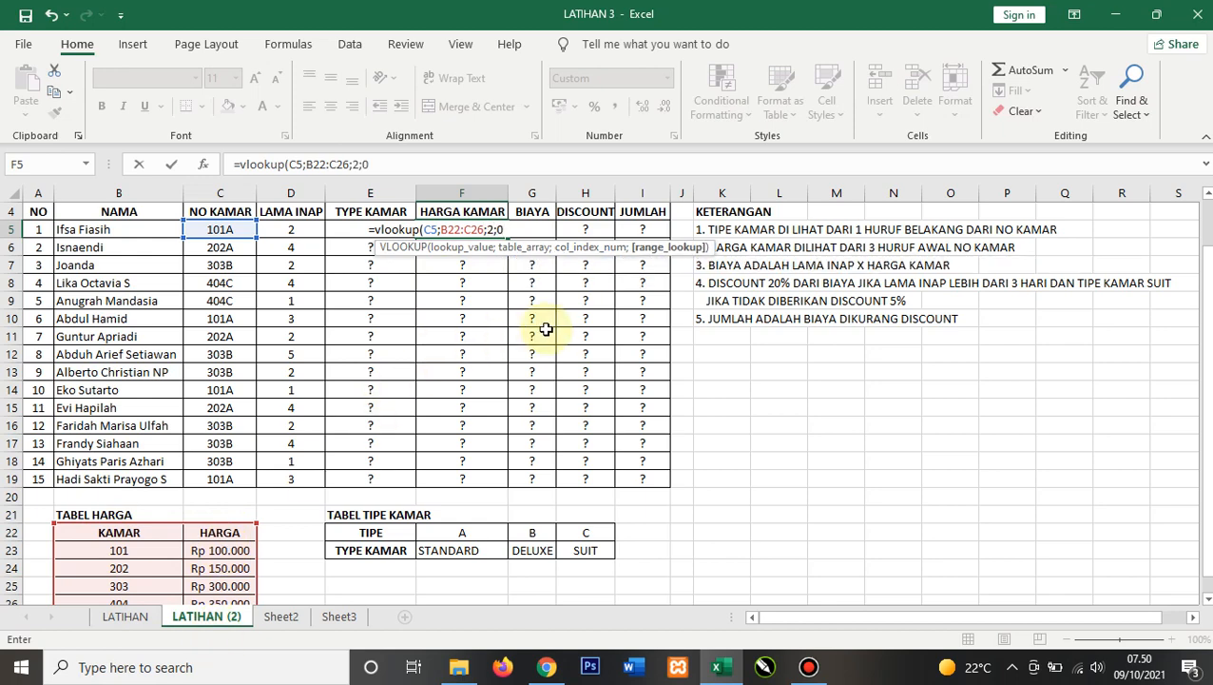
text())
key(Return)
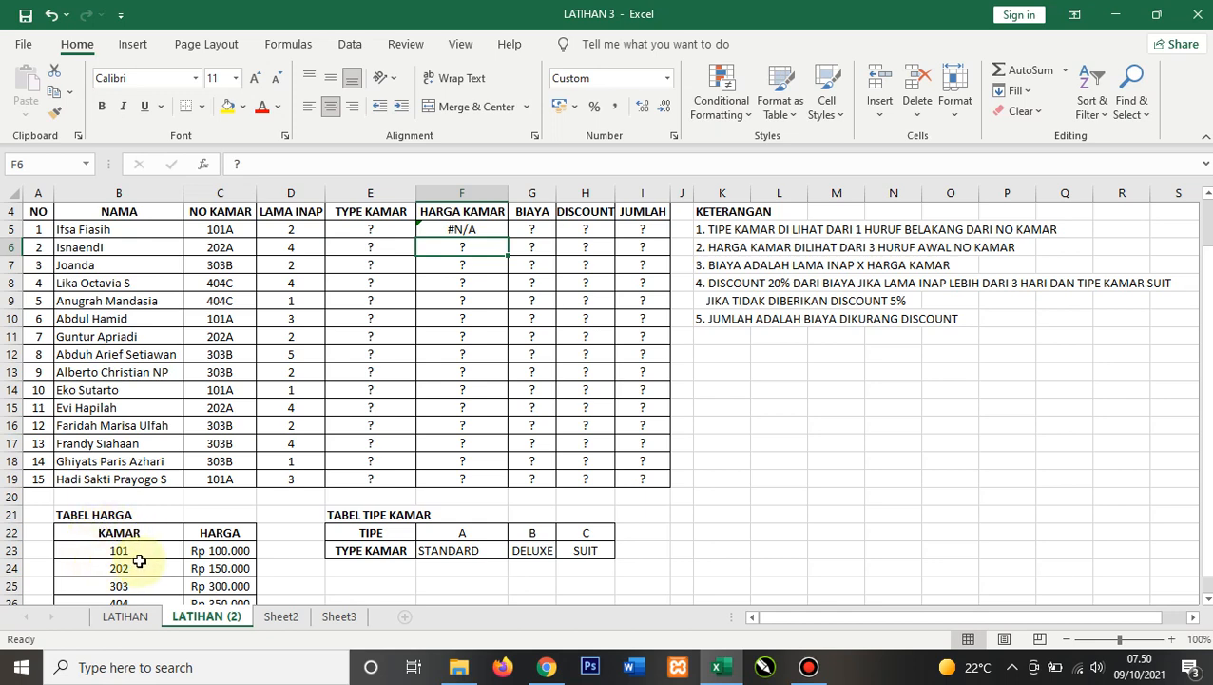
Step: Enter an HLOOKUP formula in E5 that looks up C5 in the room type table E22:H23, row 2, exact match
click(373, 230)
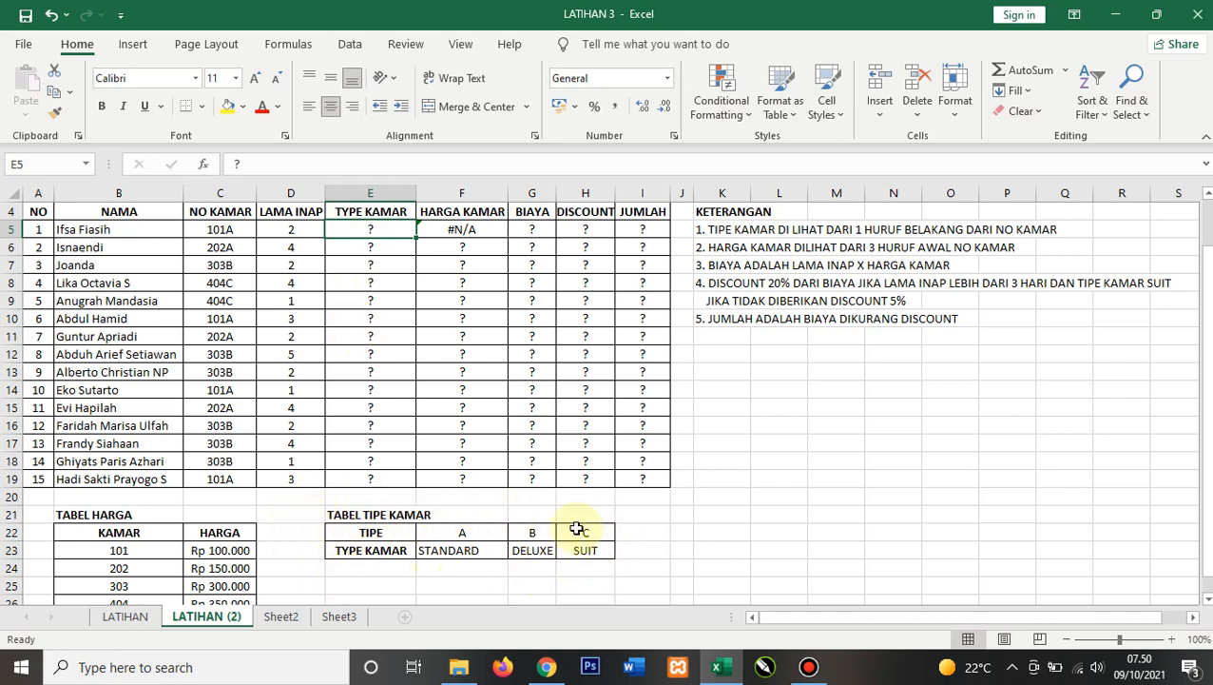
text(=h)
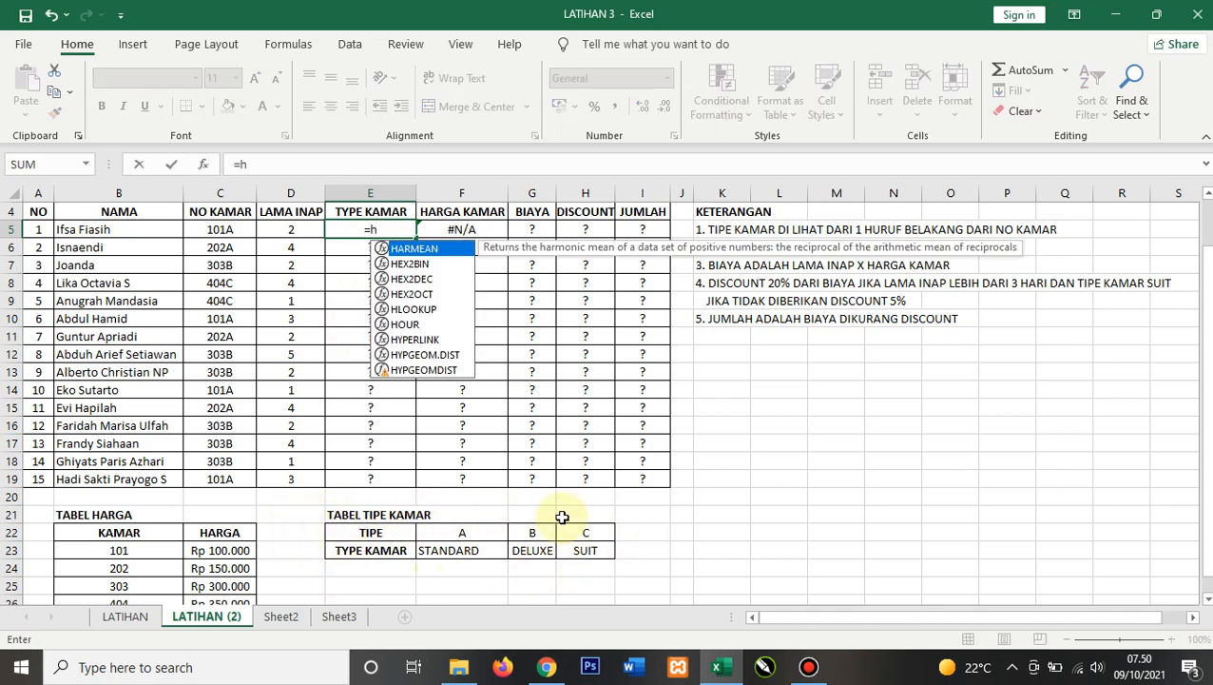
text(lookup()
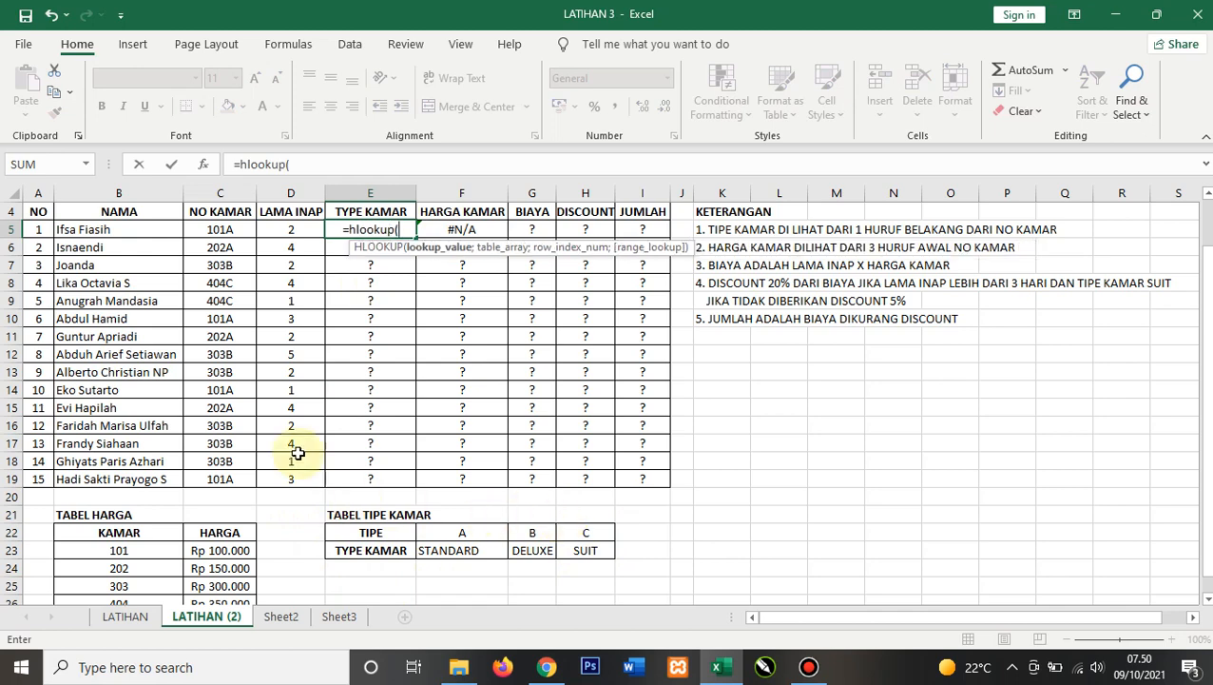
click(238, 229)
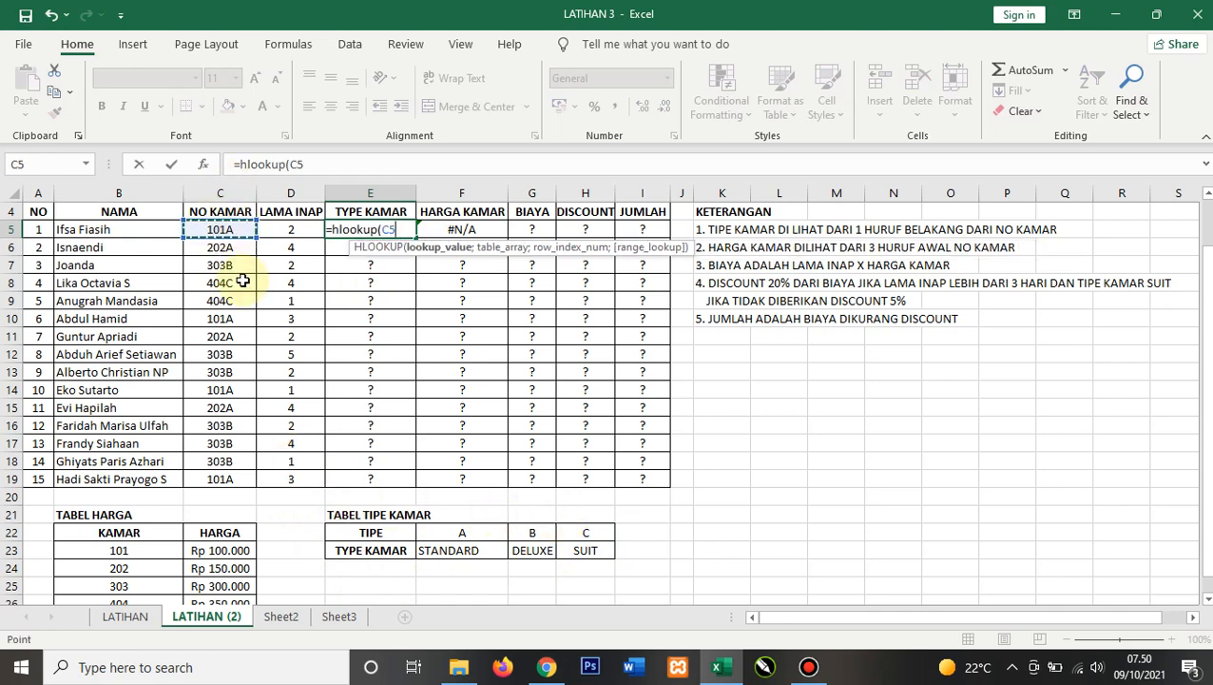
text(;)
drag(366, 536, 564, 547)
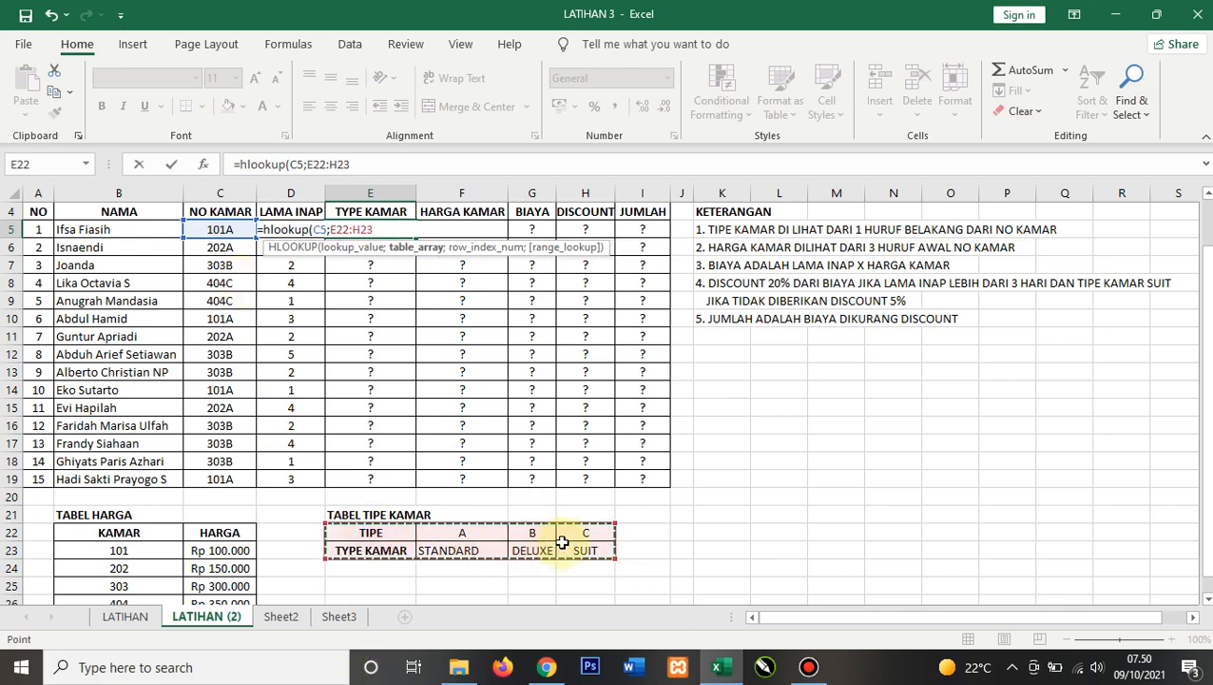
text(;)
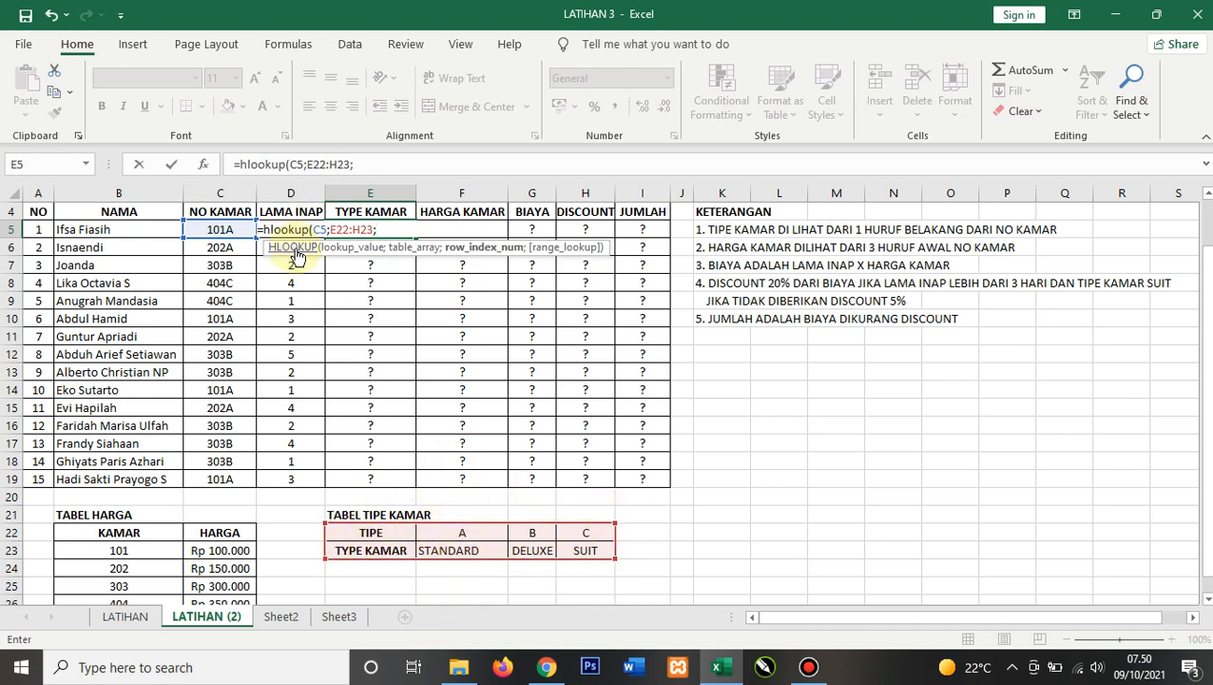
text(2)
text(;0))
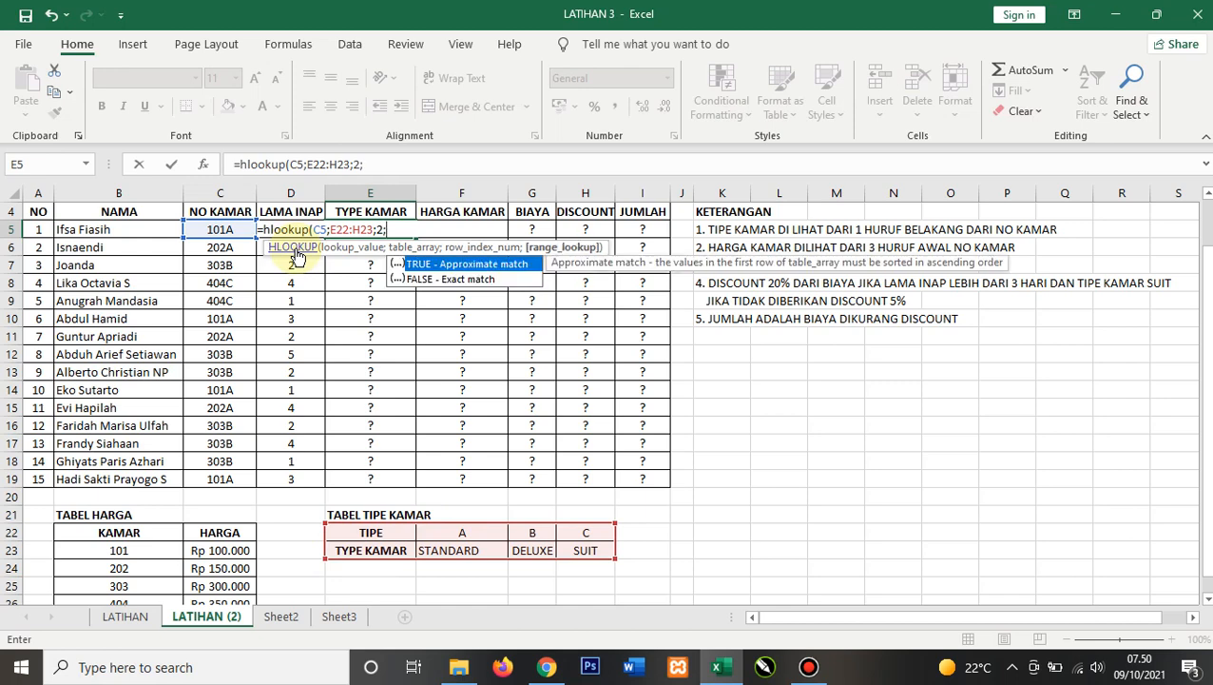
key(Return)
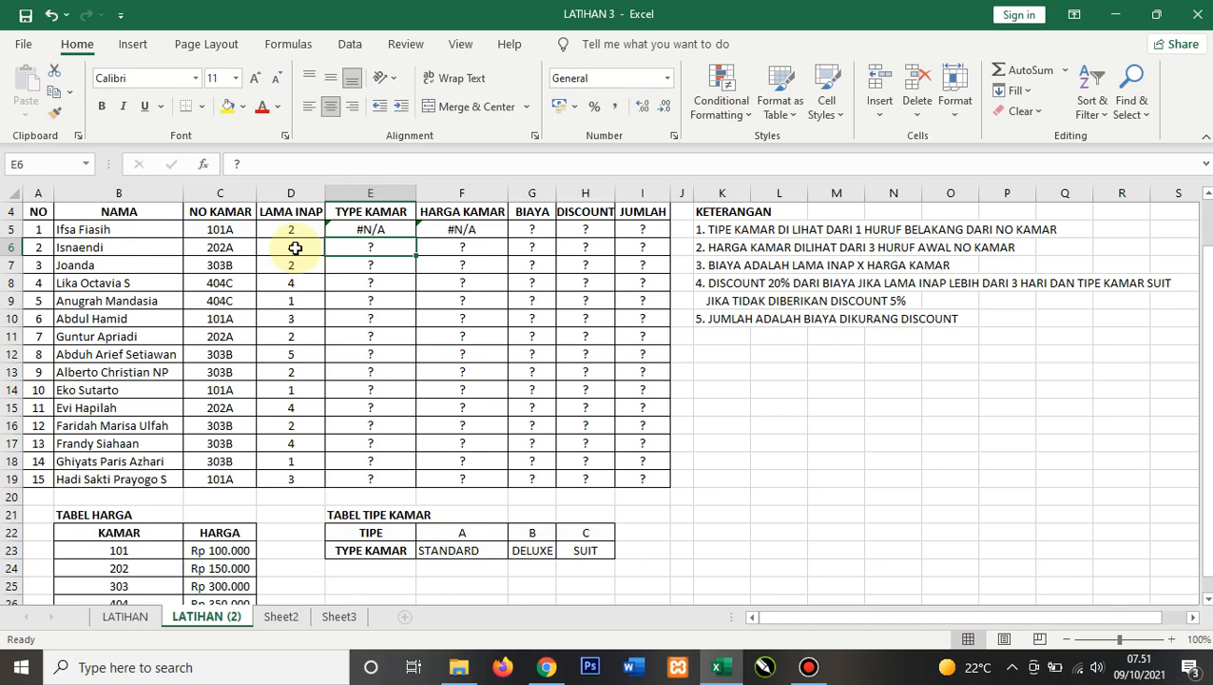
Step: Replace the E5 formula with =vlookup(right(C5;1);E22:H23;2;0) to find the room type from the last letter of the room number
click(282, 616)
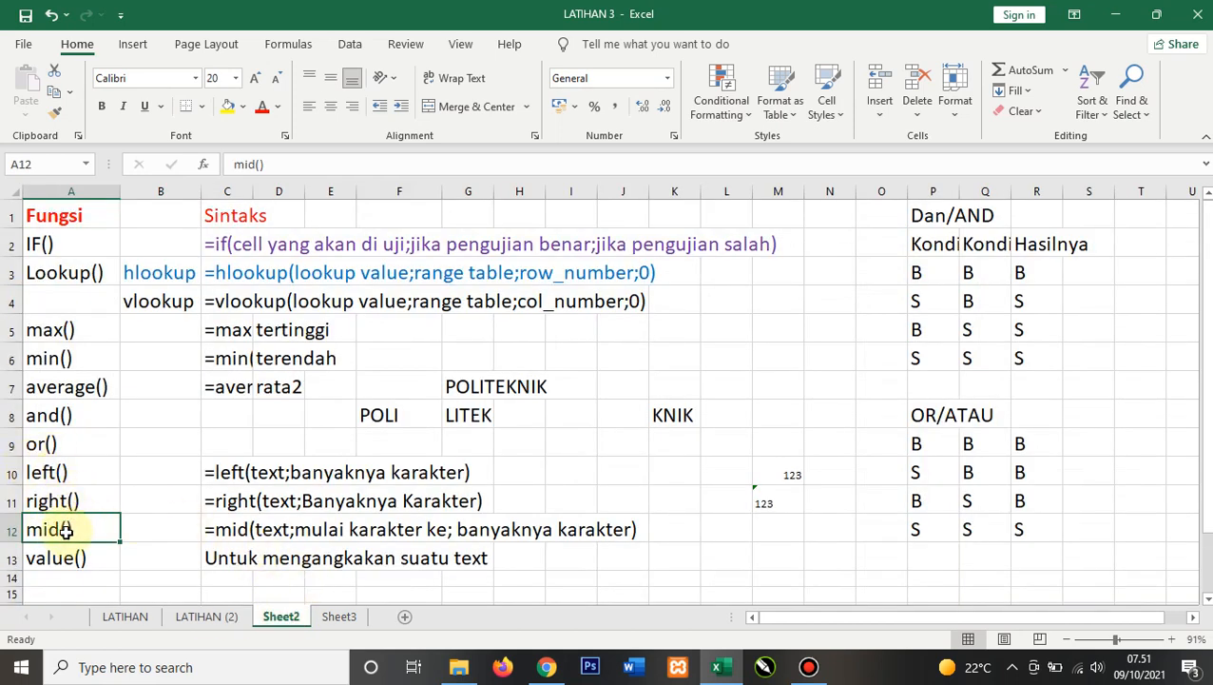
click(207, 618)
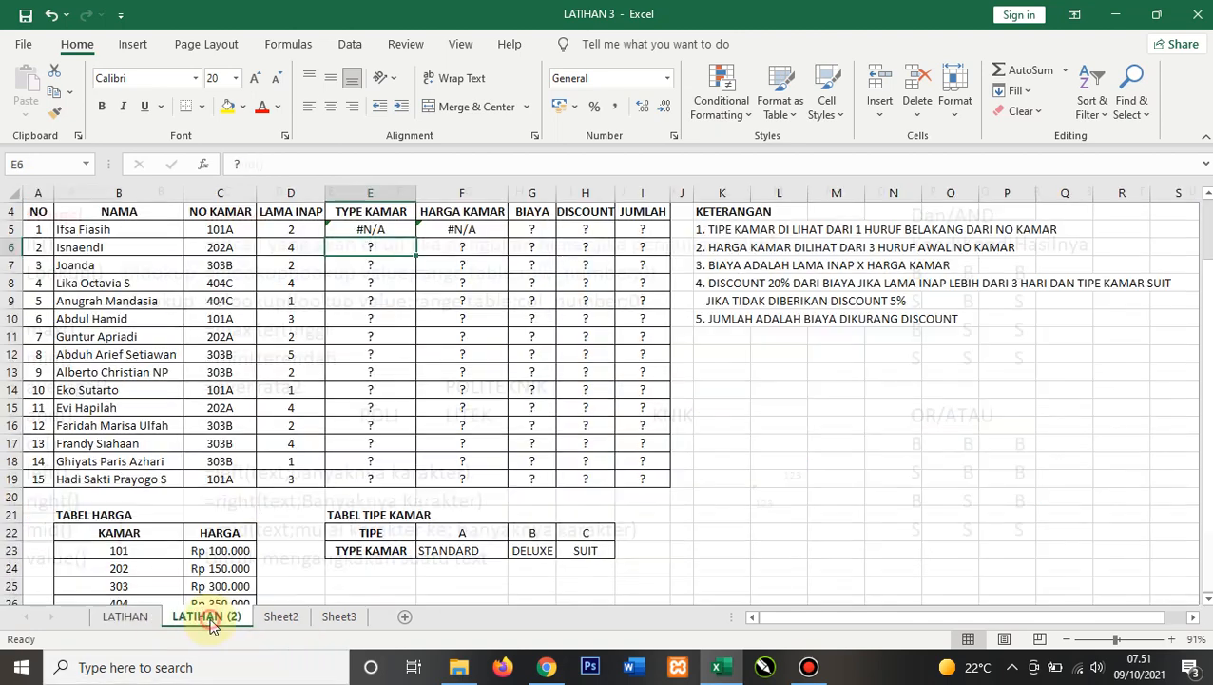
click(397, 234)
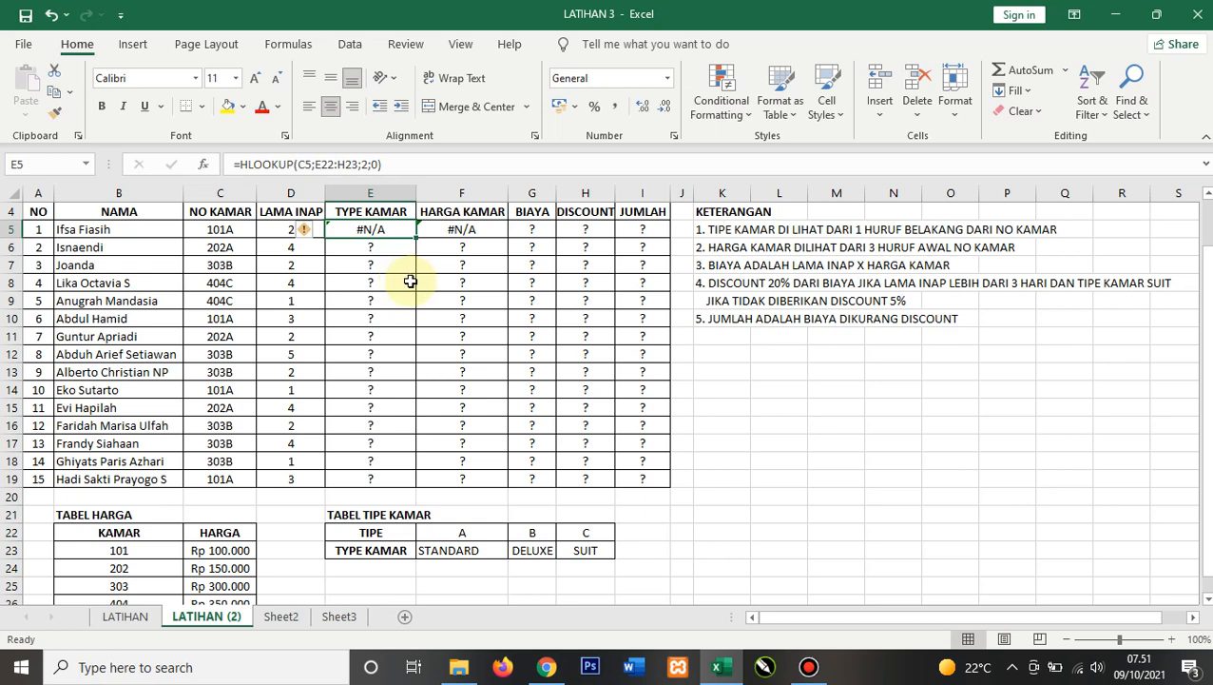
text(=v)
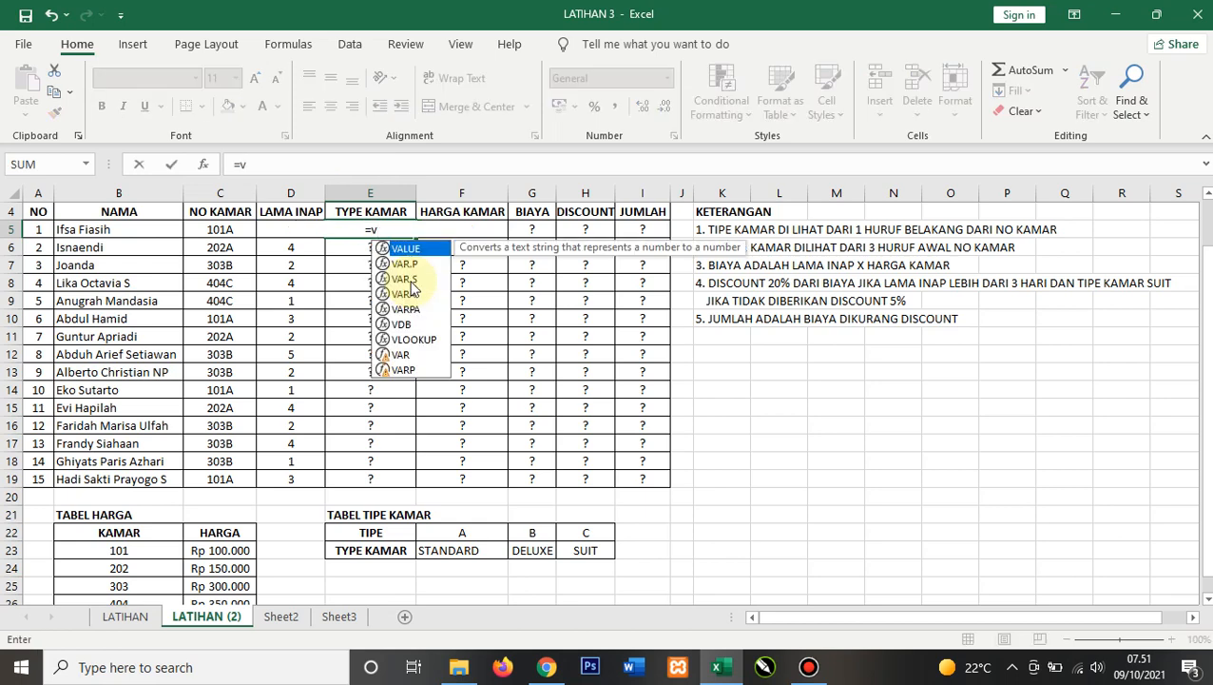
text(lookup)
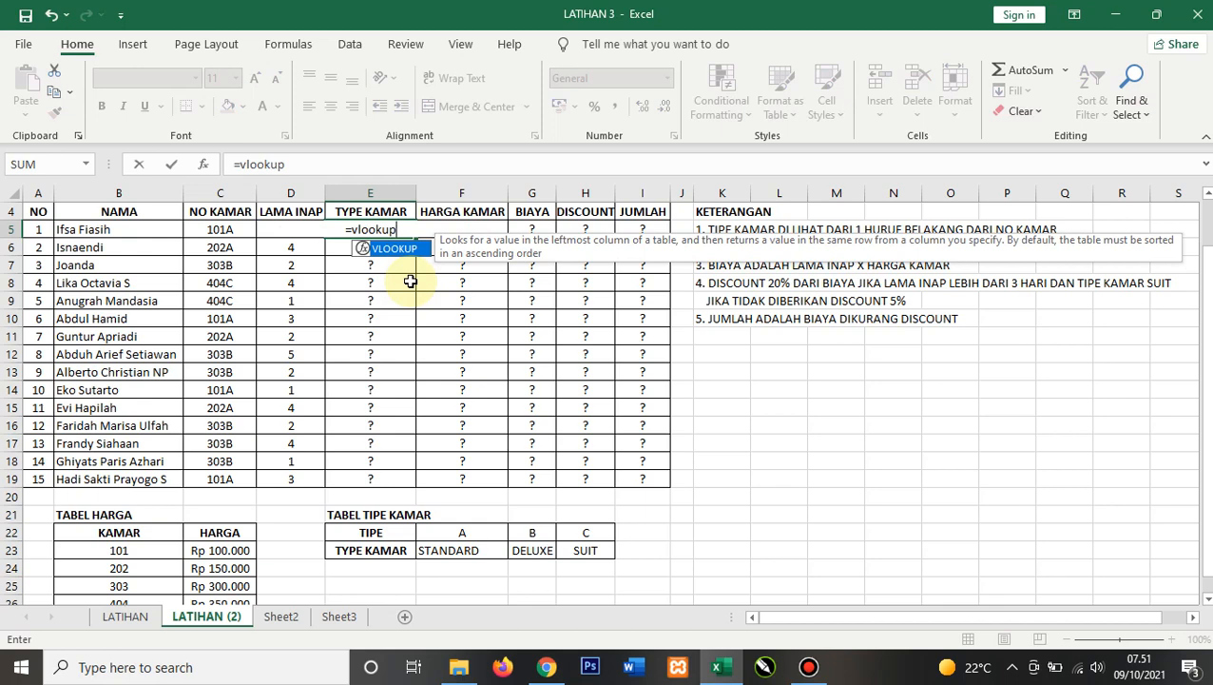
text(()
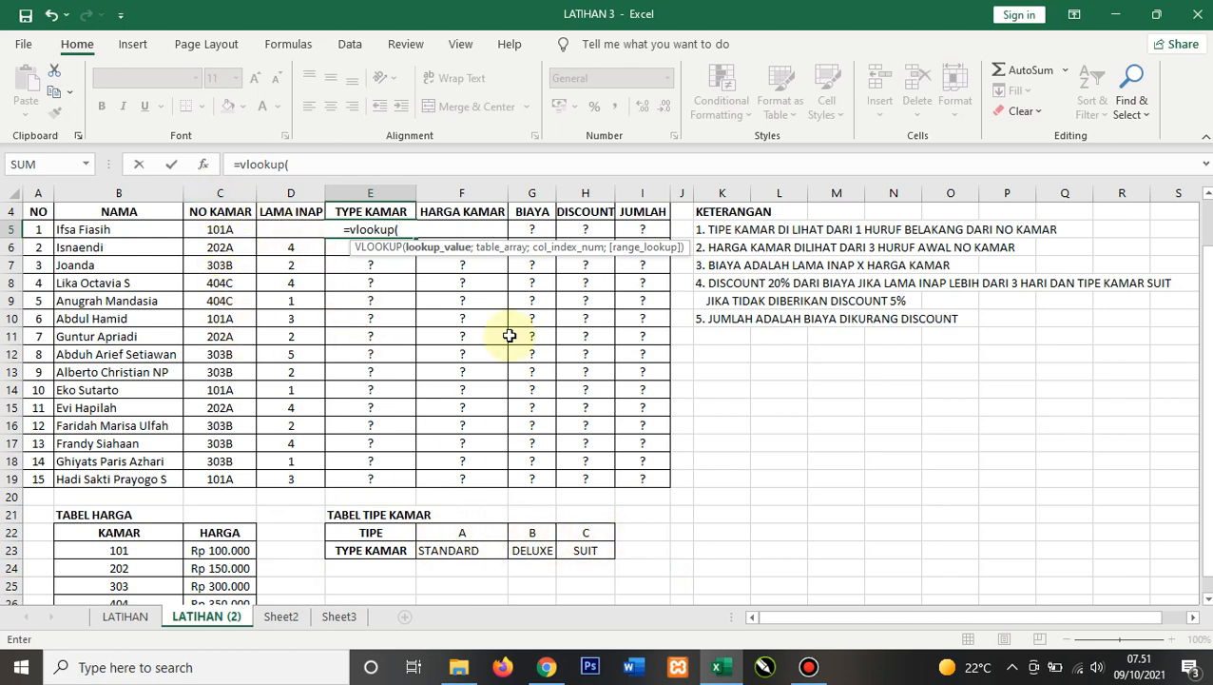
text(r)
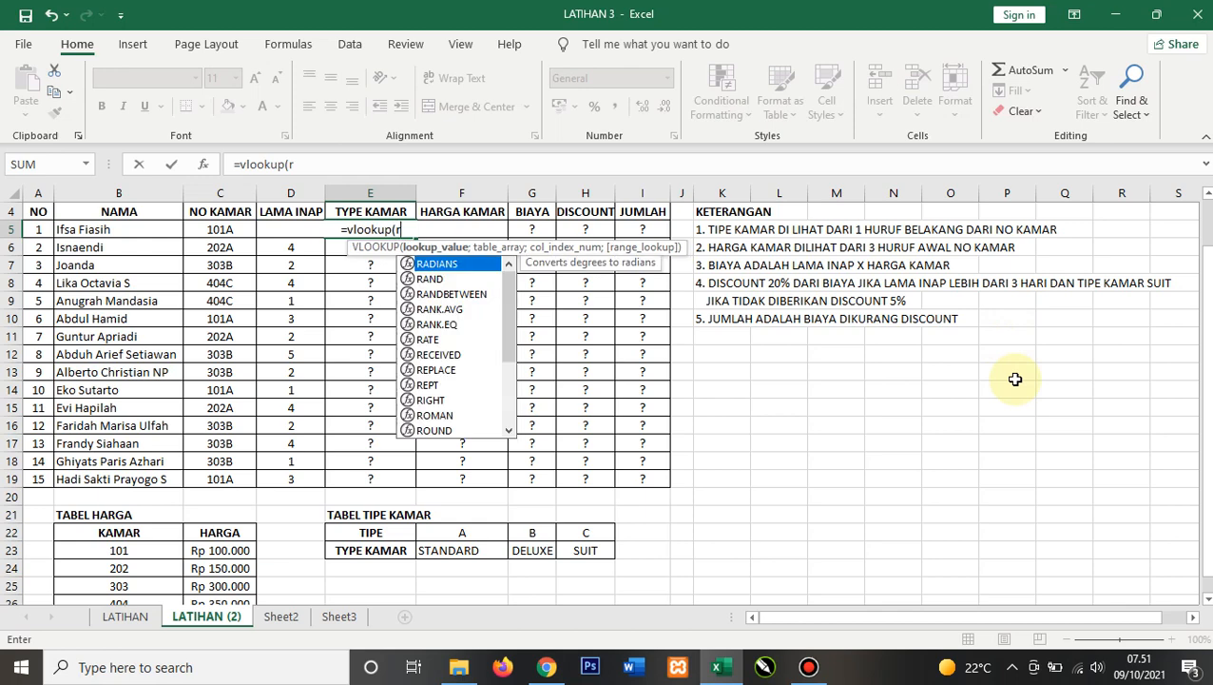
text(ight()
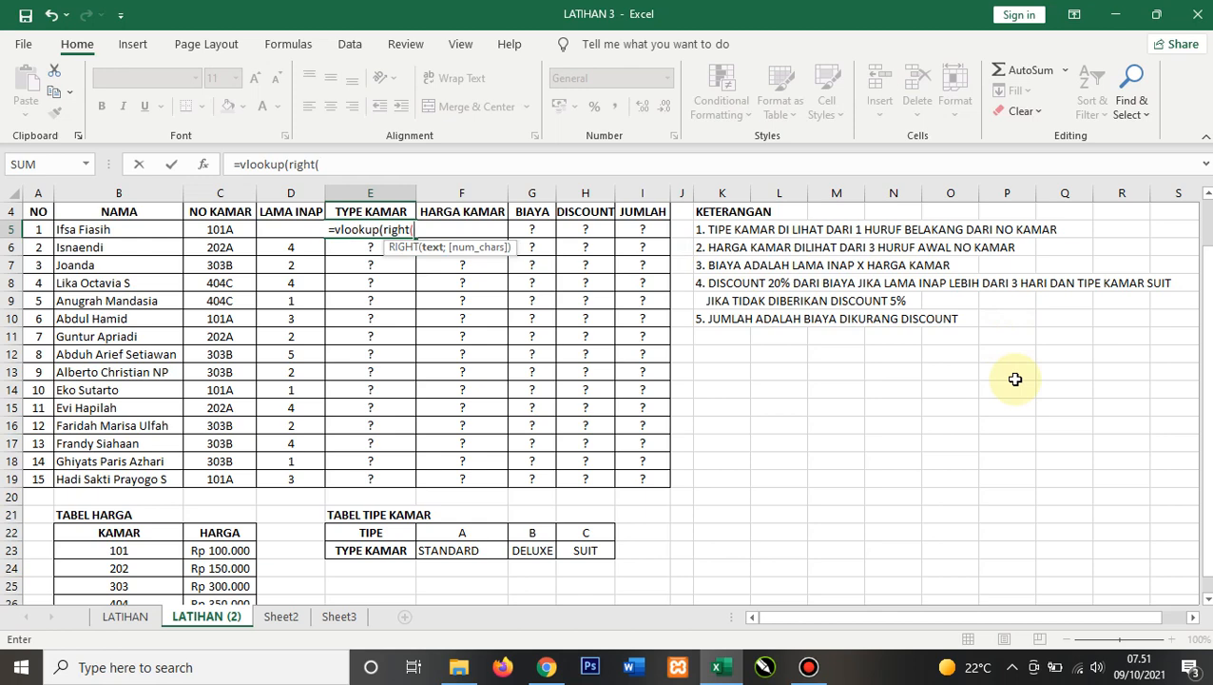
click(227, 229)
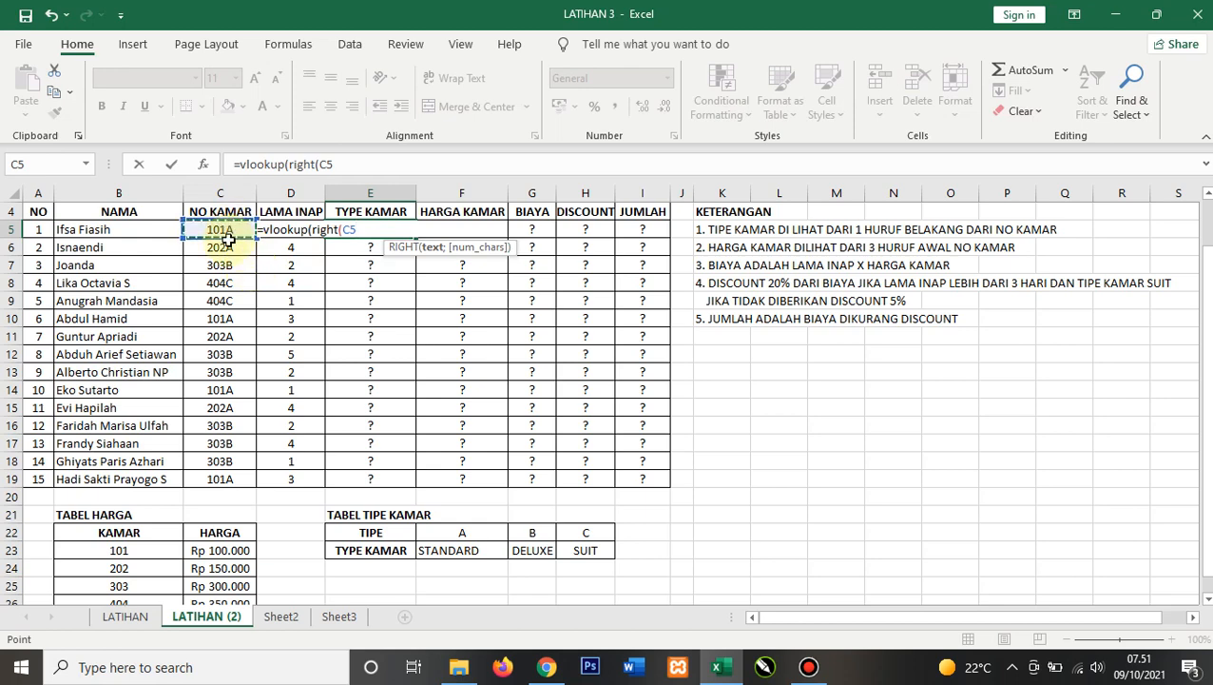
text(;1)
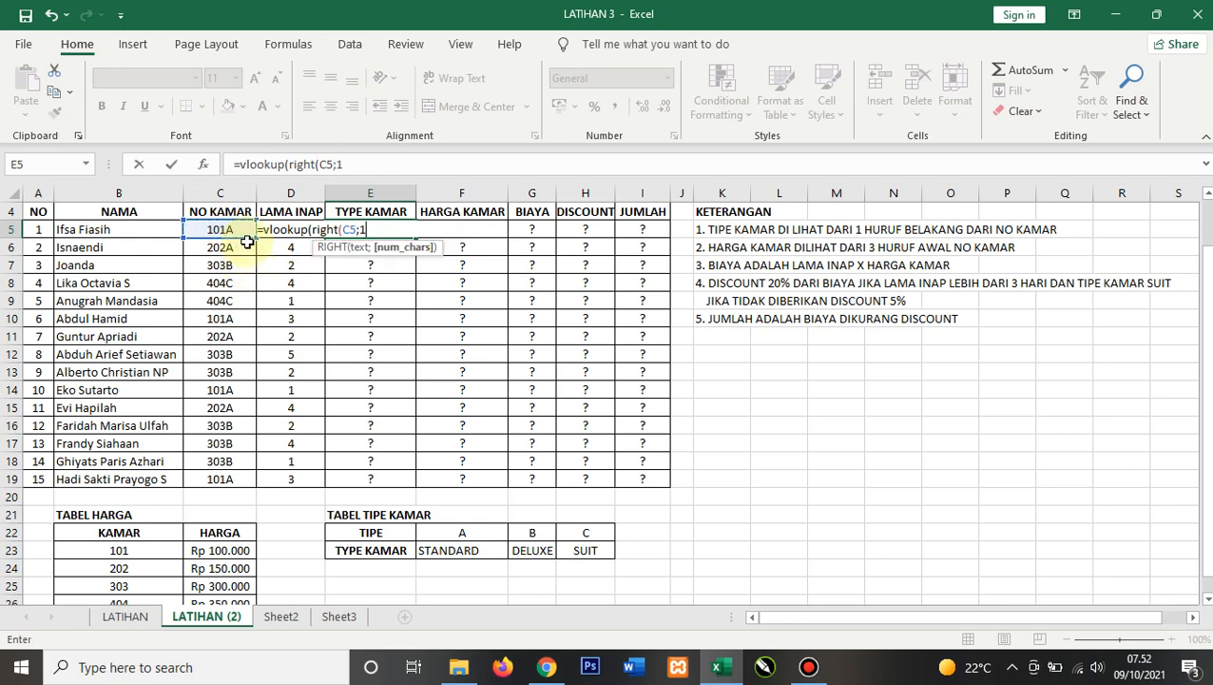
text())
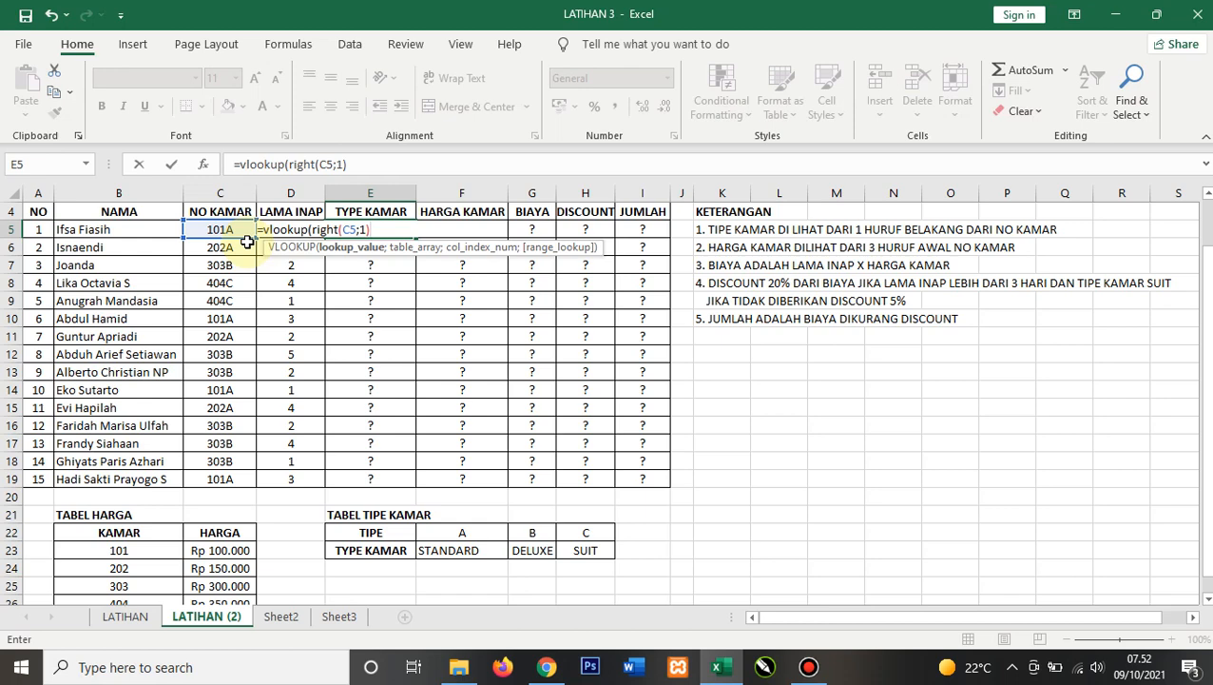
text(;)
drag(369, 533, 590, 545)
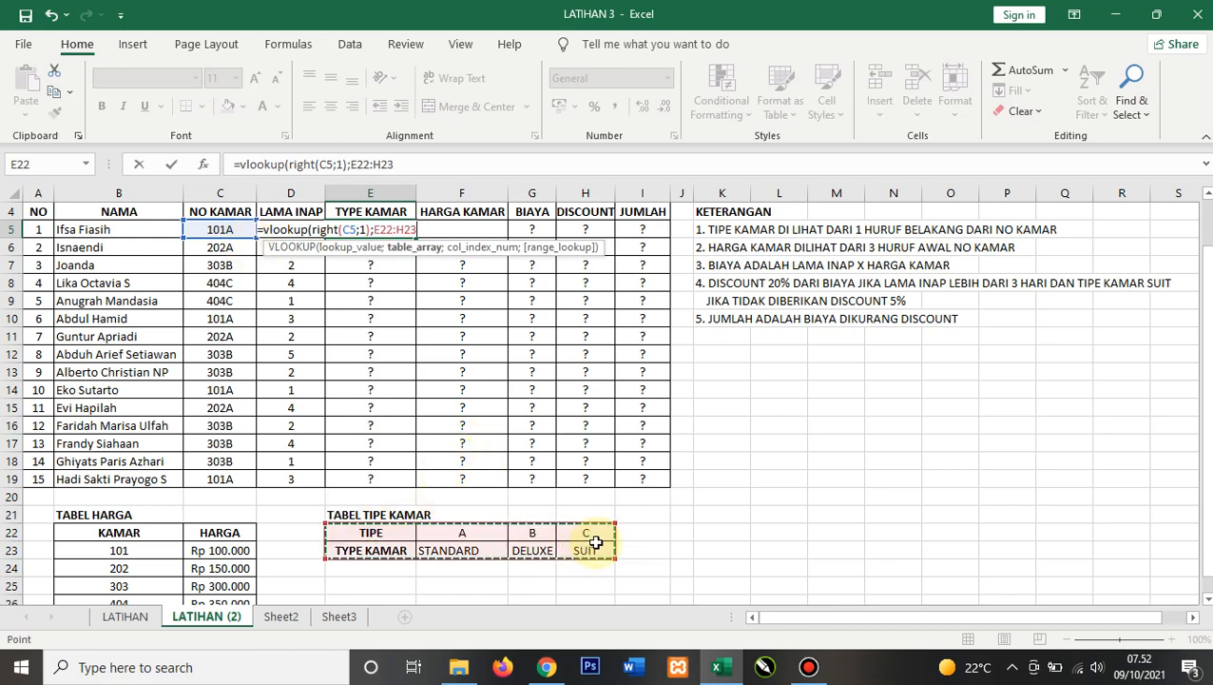
text(;)
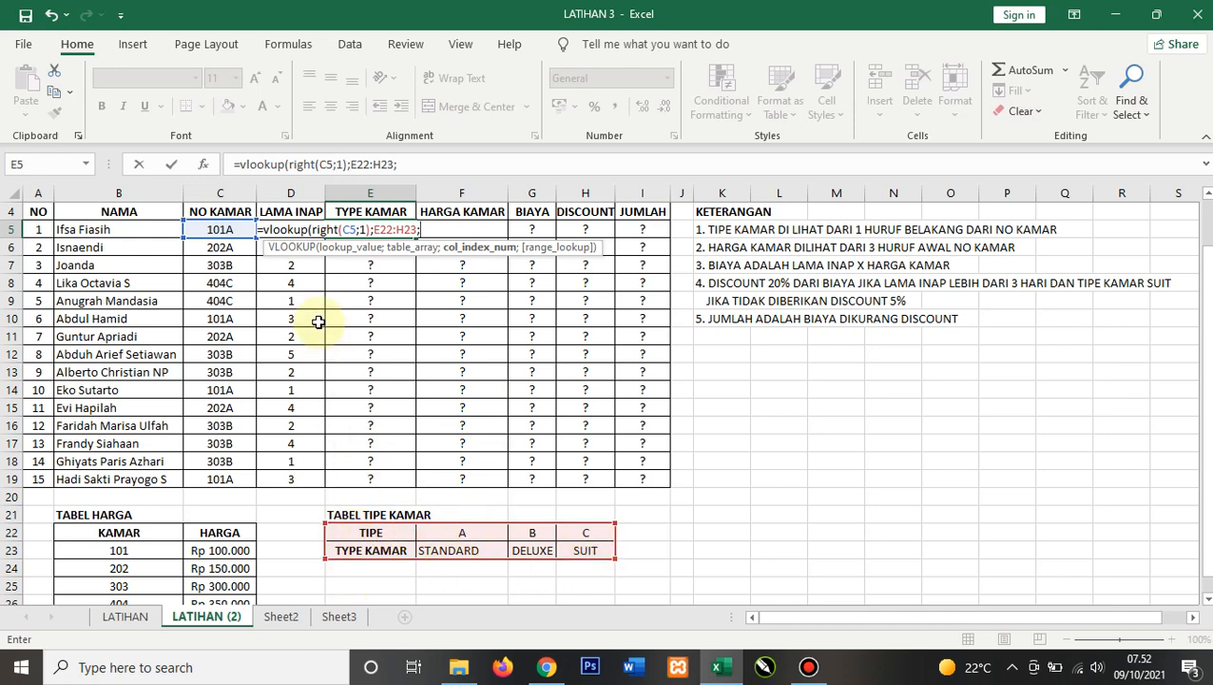
text(2;0))
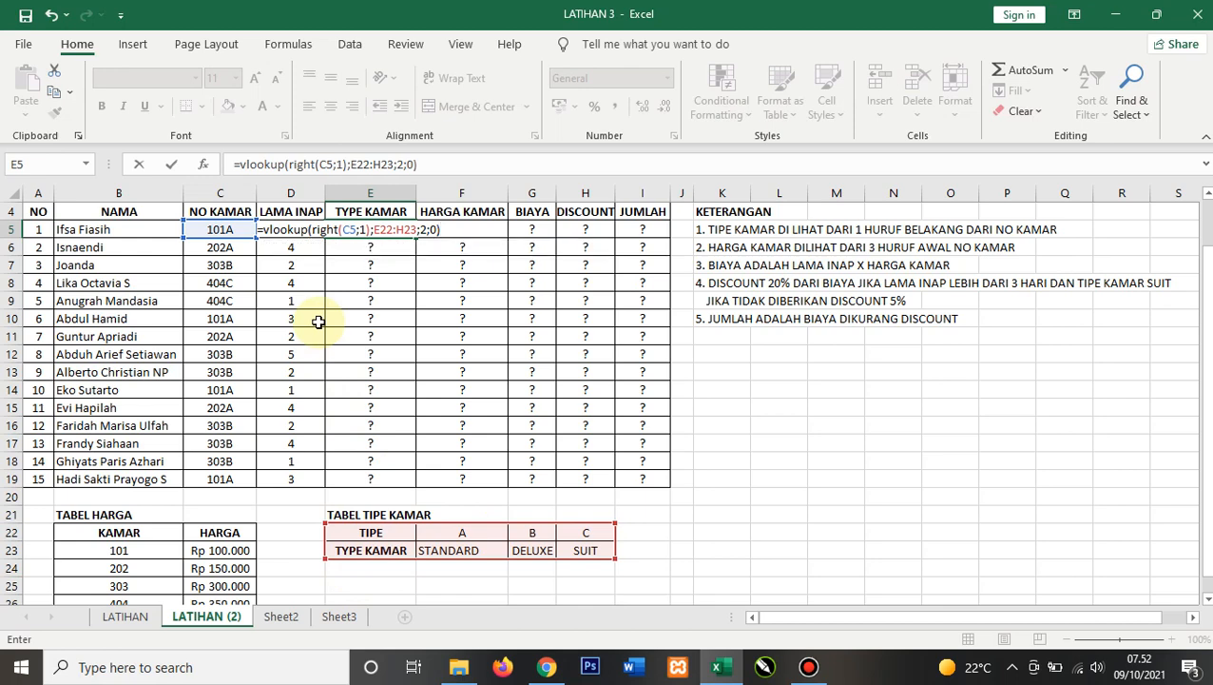
key(Return)
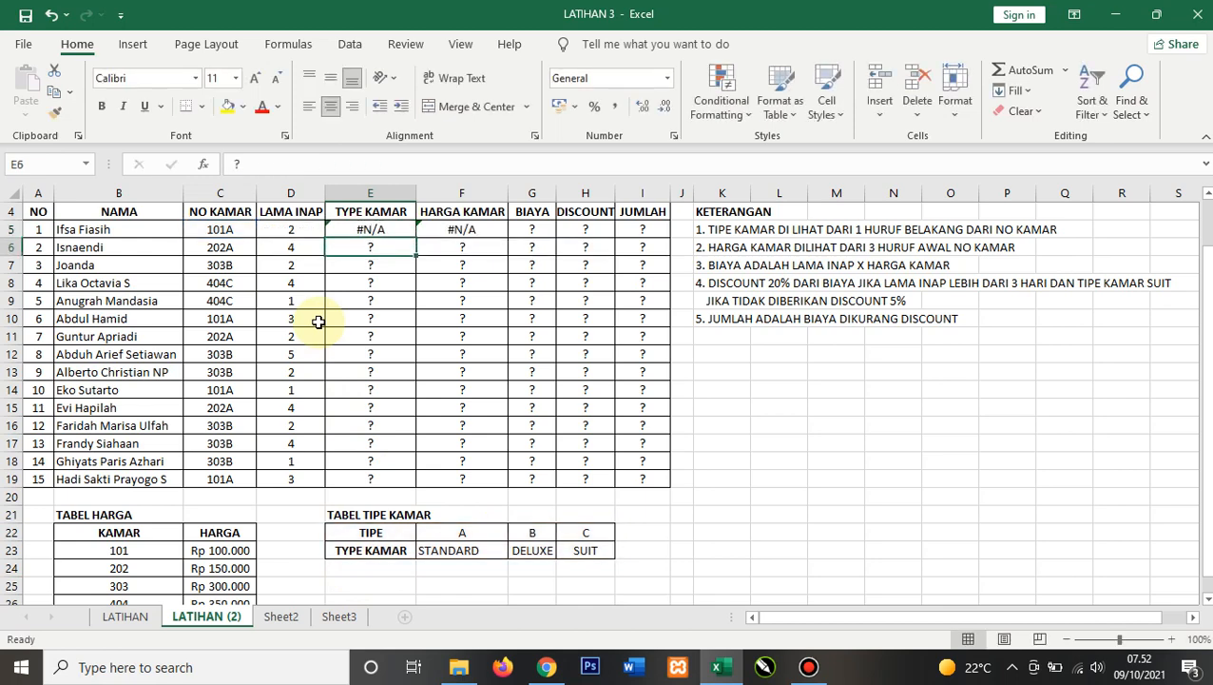
Step: Change the E5 formula's function from VLOOKUP to HLOOKUP
key(Up)
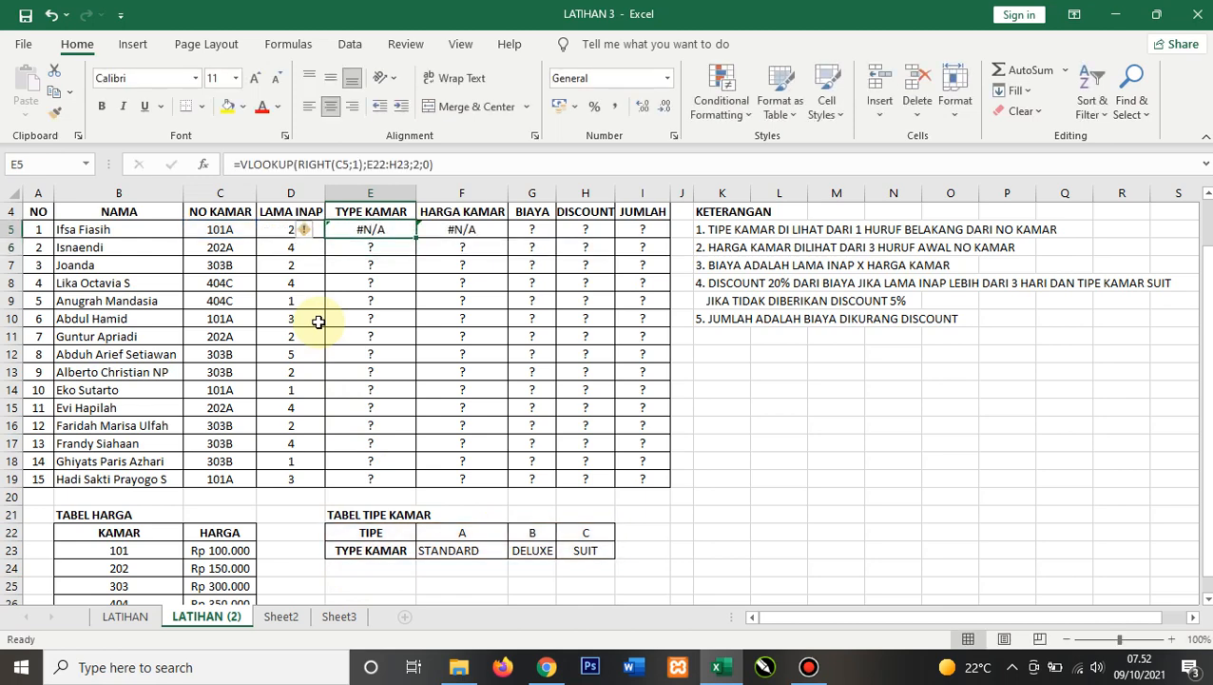
key(F2)
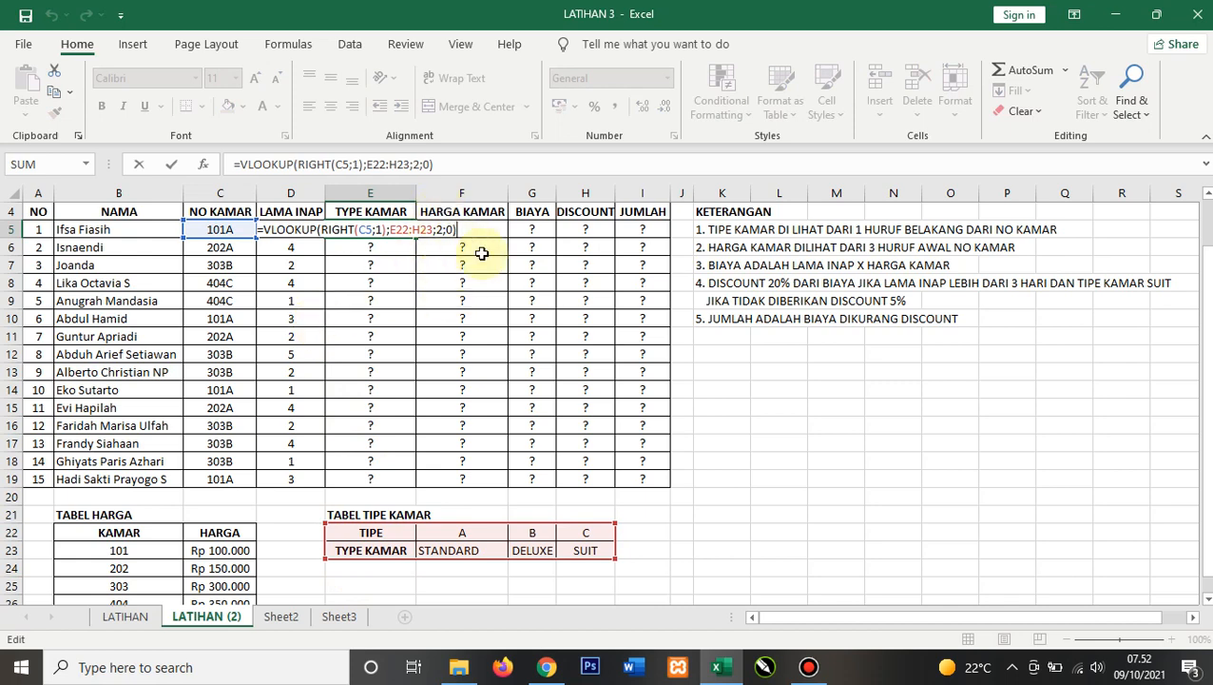
click(269, 228)
key(BackSpace)
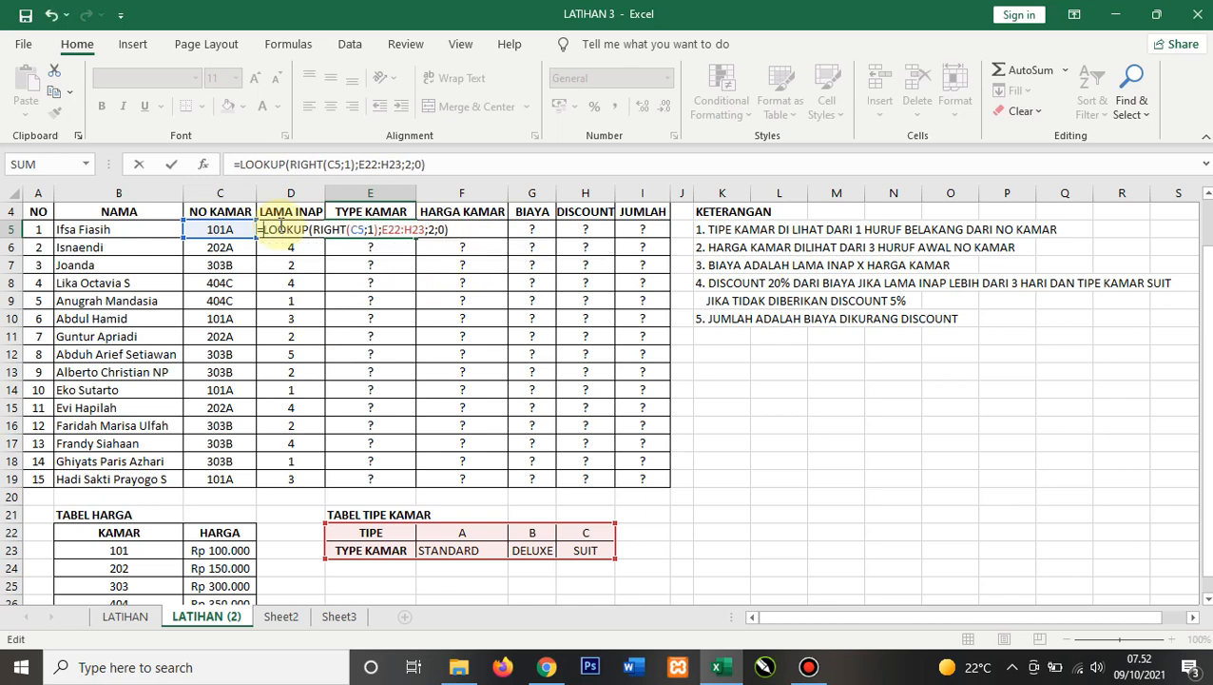
text(h)
key(Return)
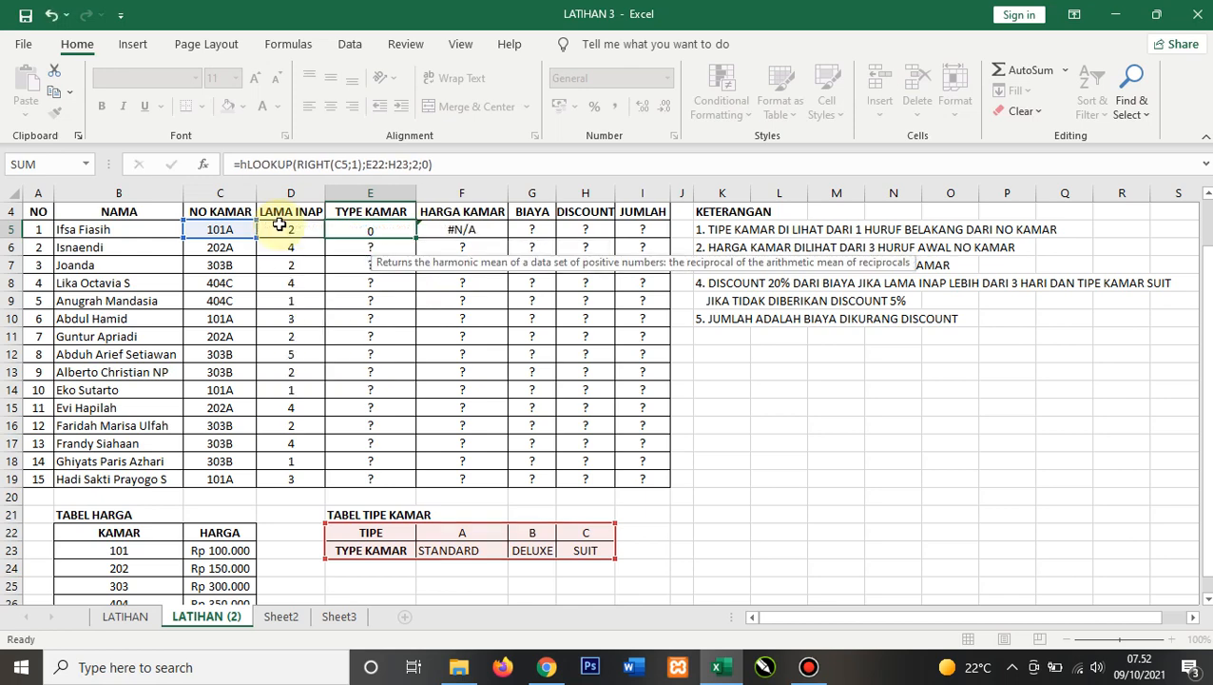
Step: Make the table range in E5's HLOOKUP formula absolute as $E$22:$H$23
click(388, 230)
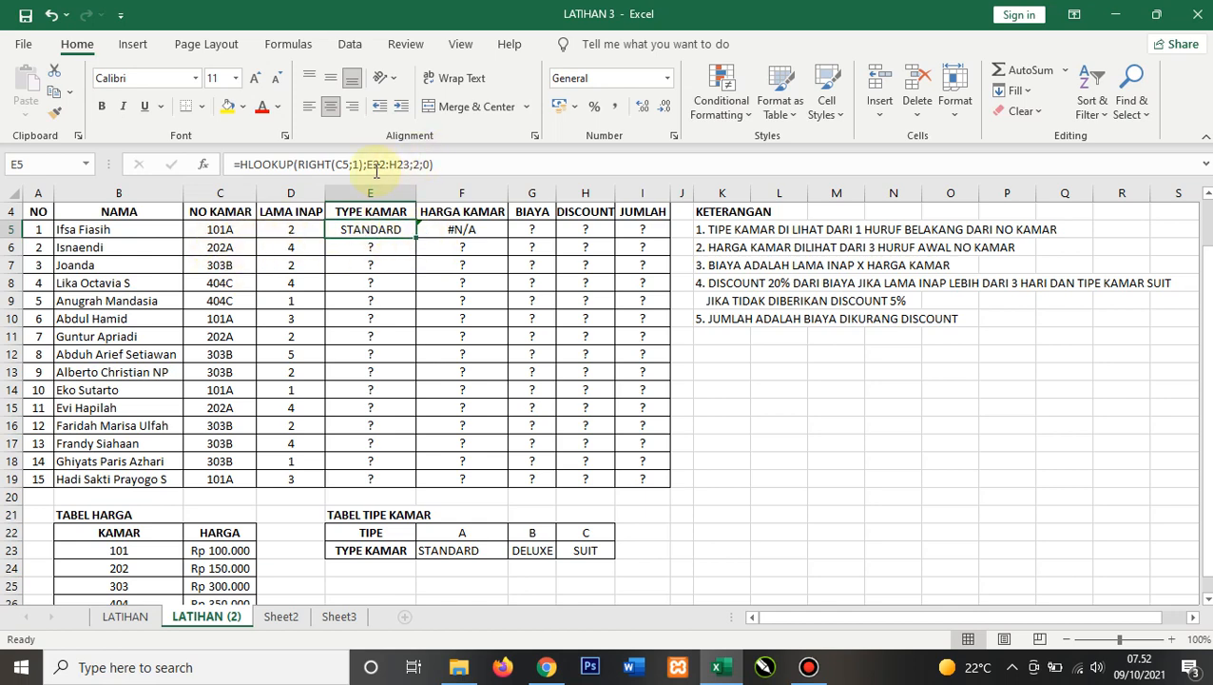
click(374, 164)
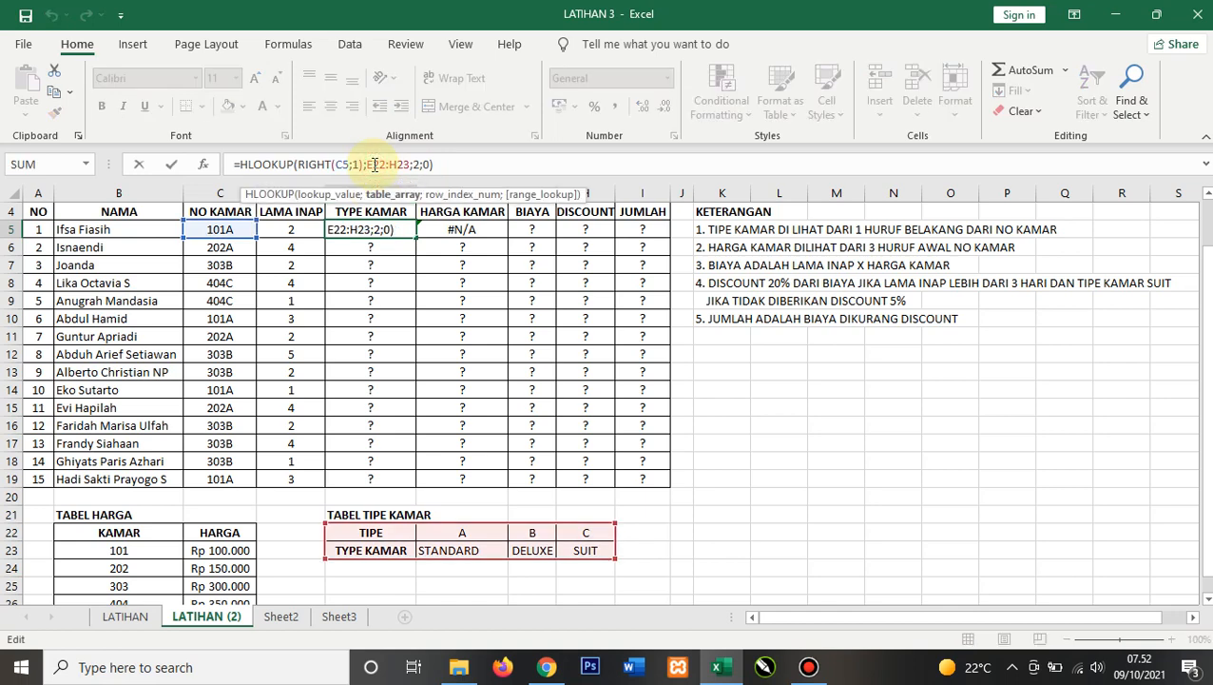
key(F4)
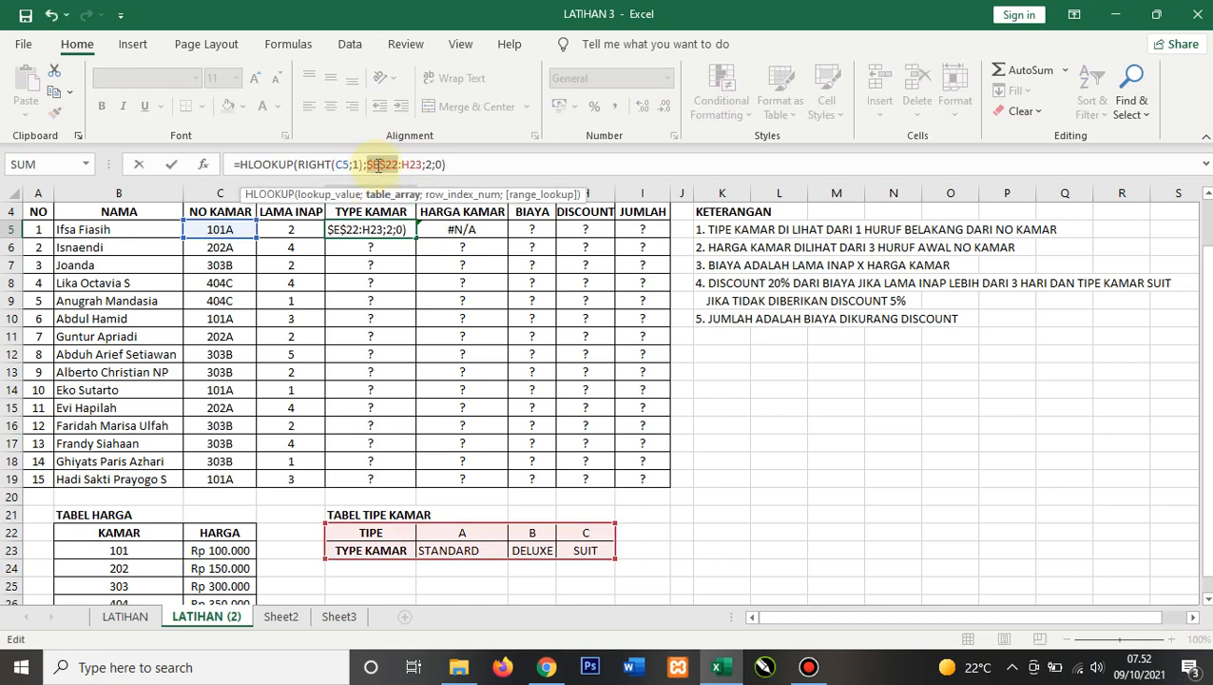
drag(367, 164, 420, 165)
click(415, 164)
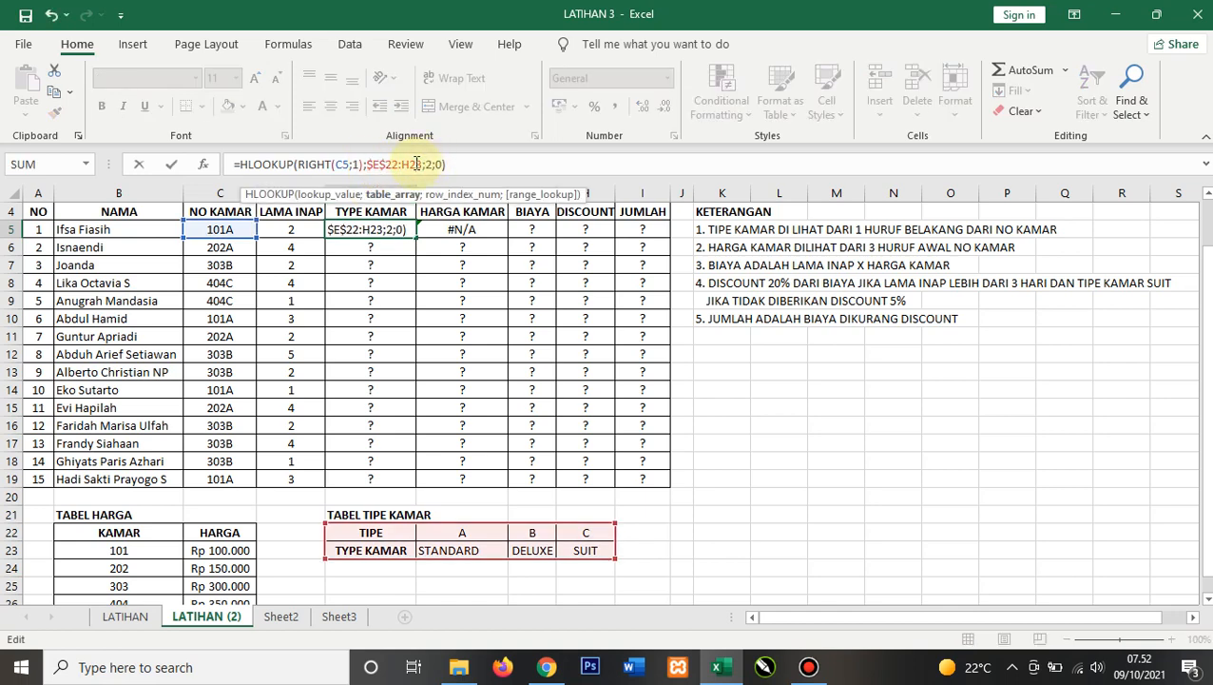
key(F4)
key(ctrl+Return)
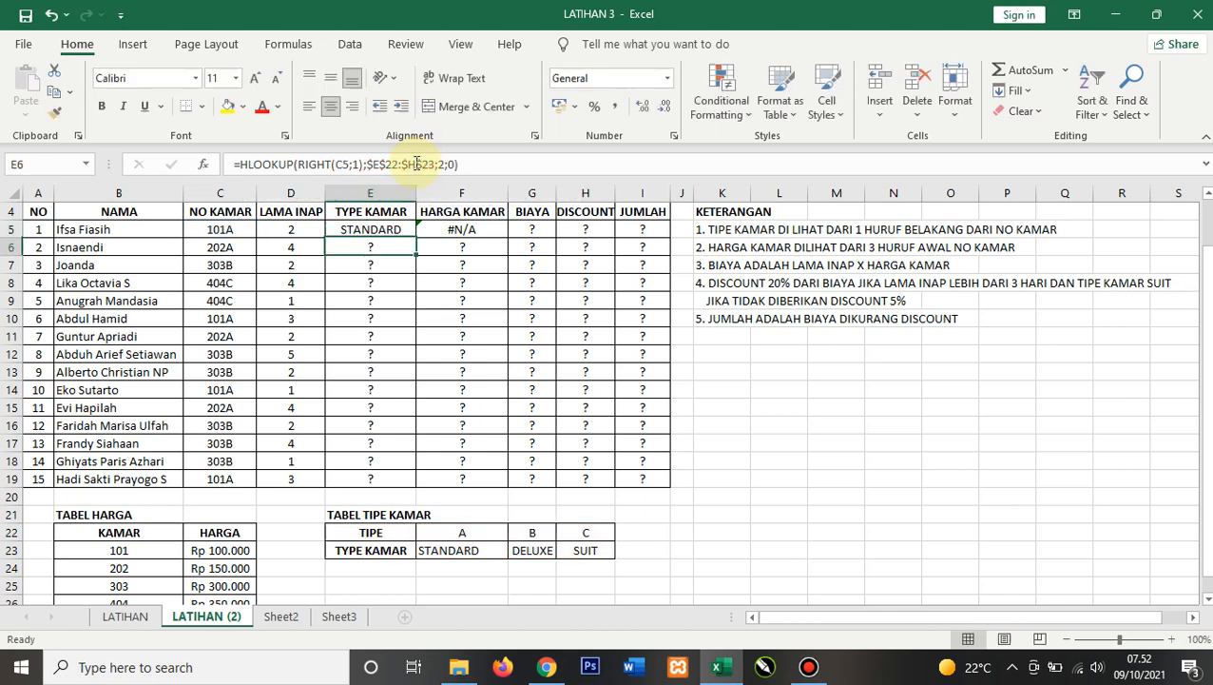
Step: Fill the E5 room type formula down through E19
click(402, 240)
click(400, 231)
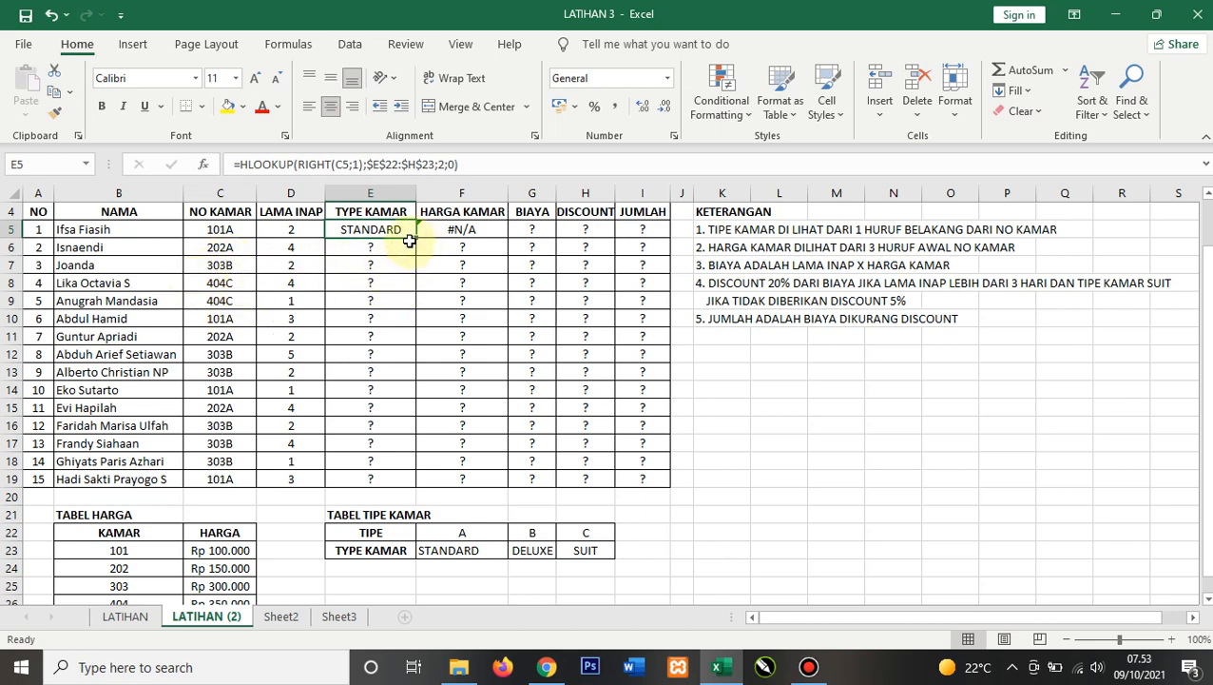
drag(415, 237, 433, 482)
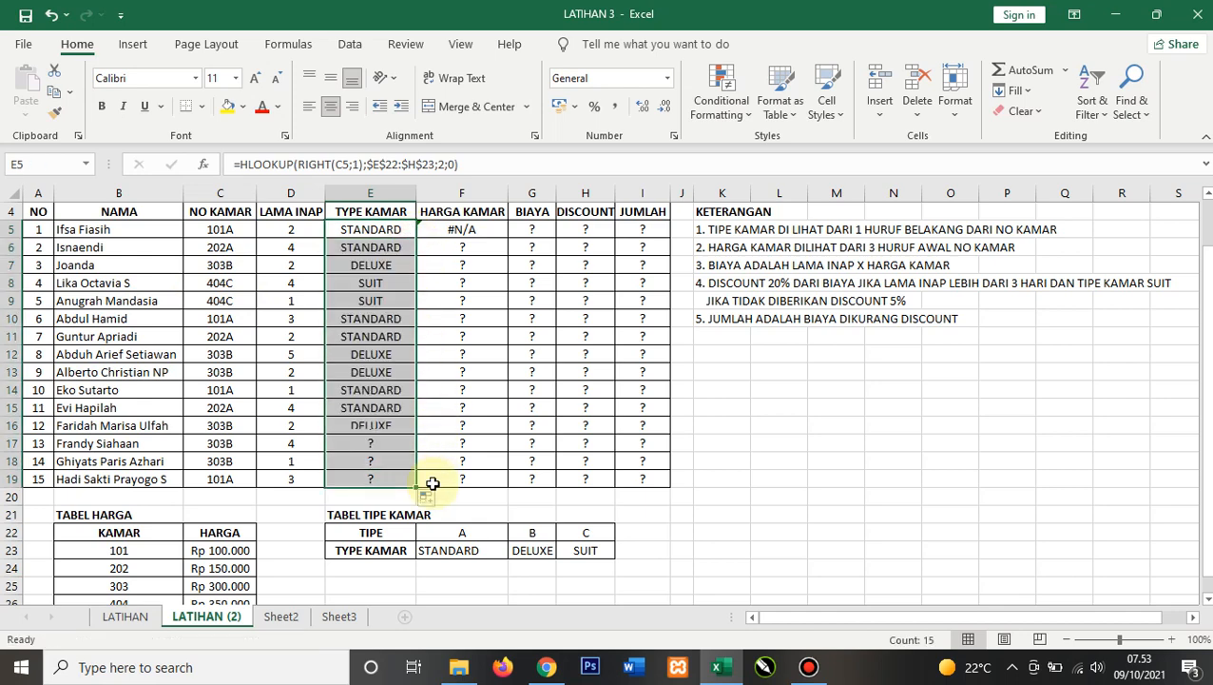
click(758, 349)
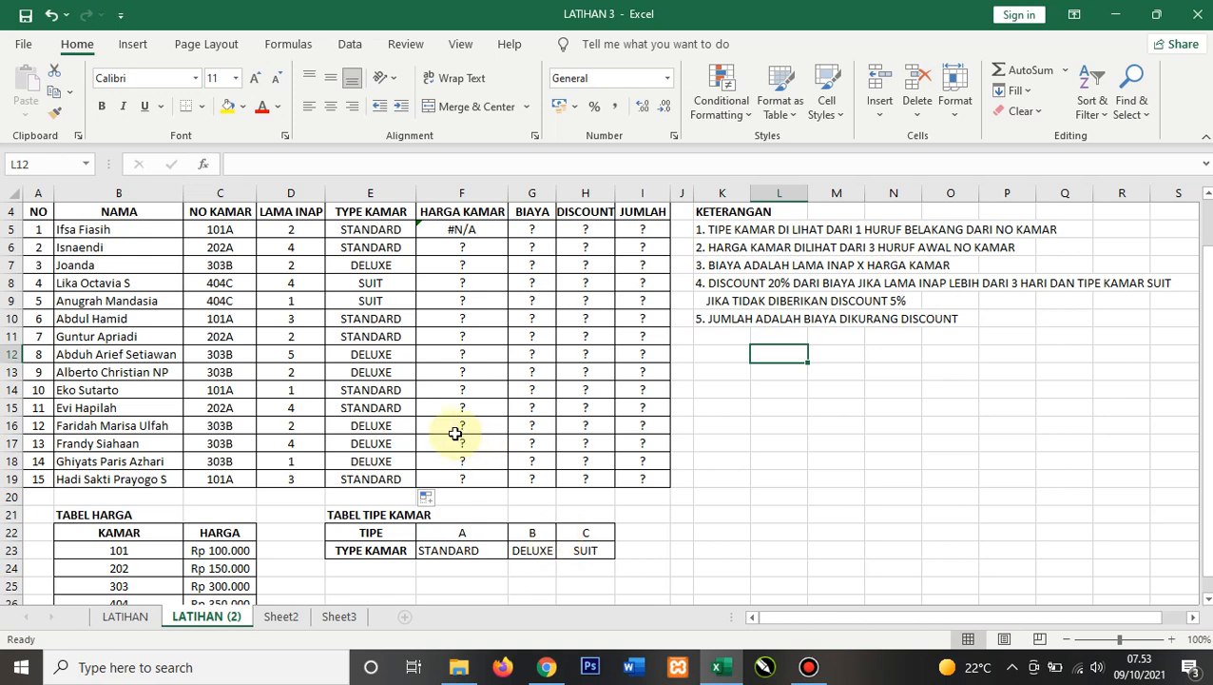
Step: Clear the existing formula from F5 under HARGA KAMAR
click(372, 228)
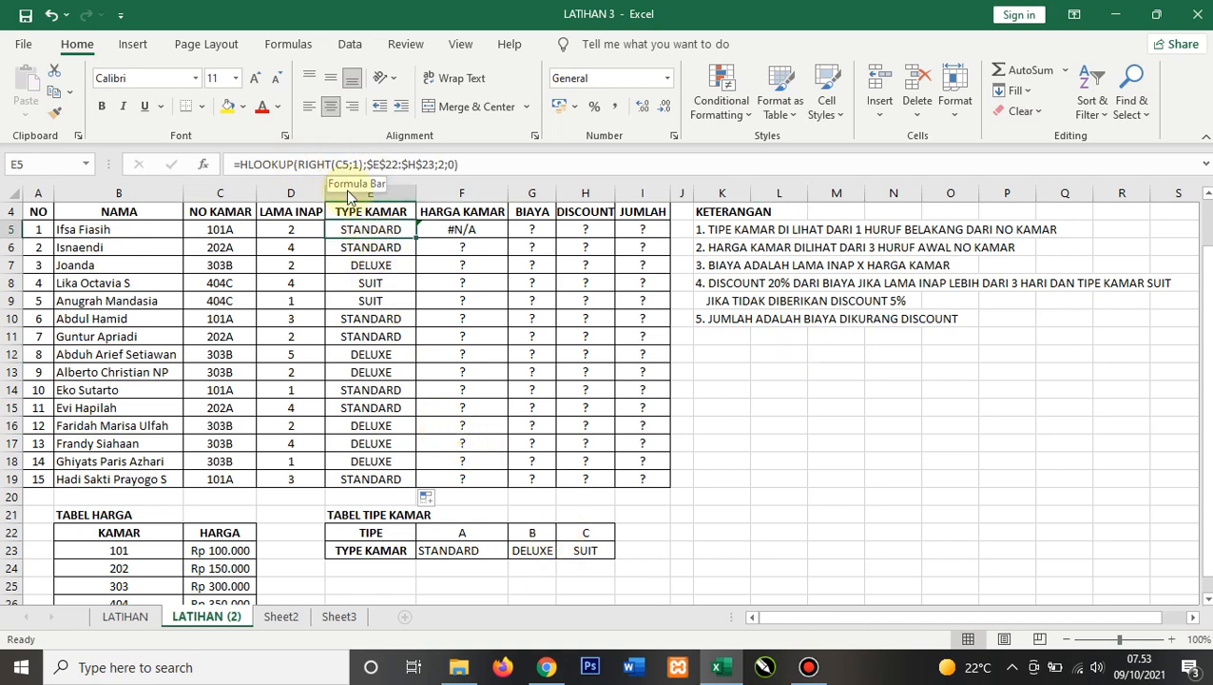
click(474, 231)
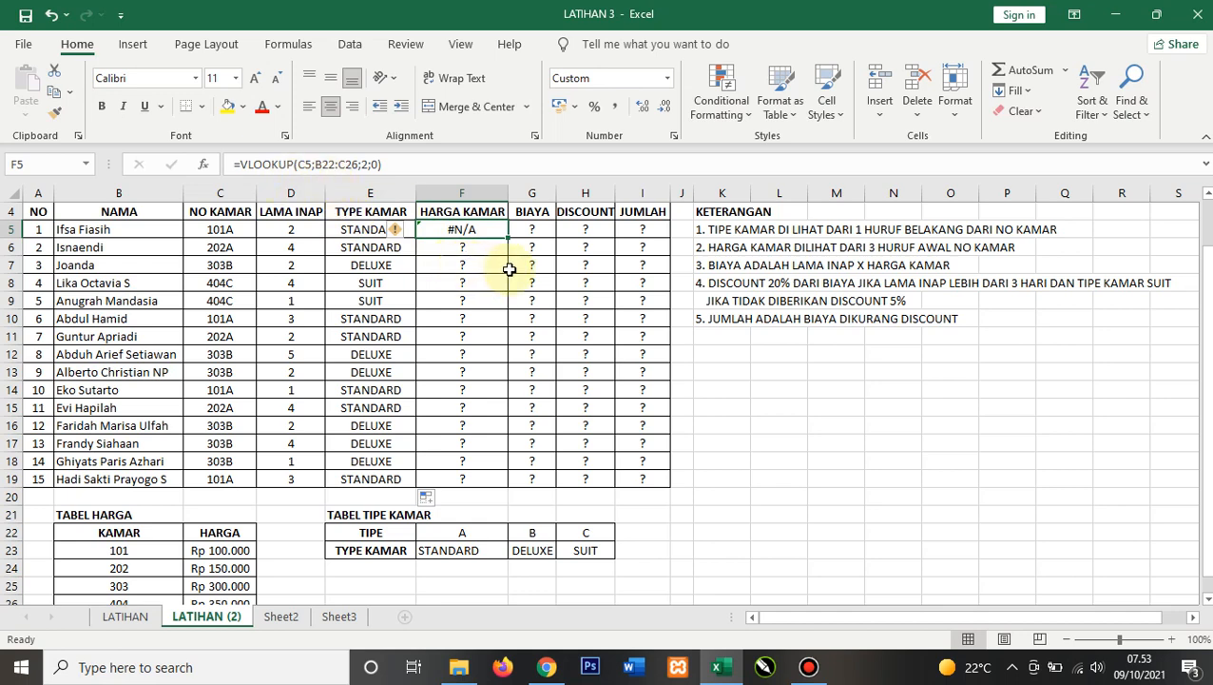
key(BackSpace)
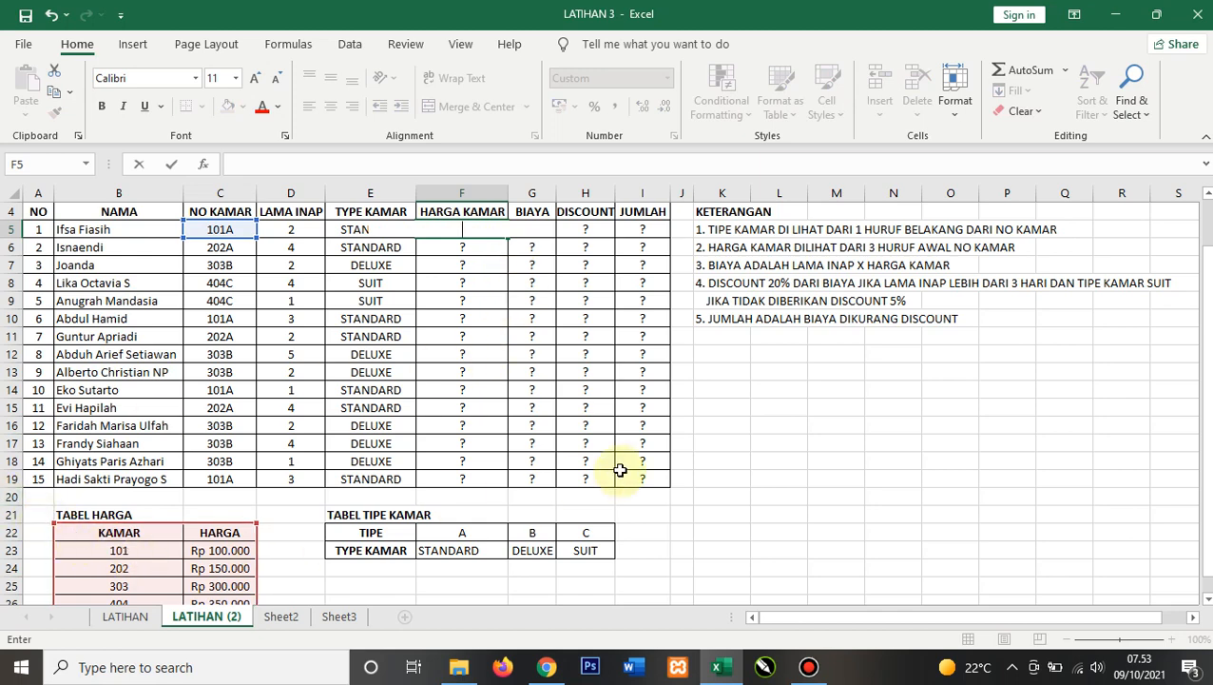
key(Return)
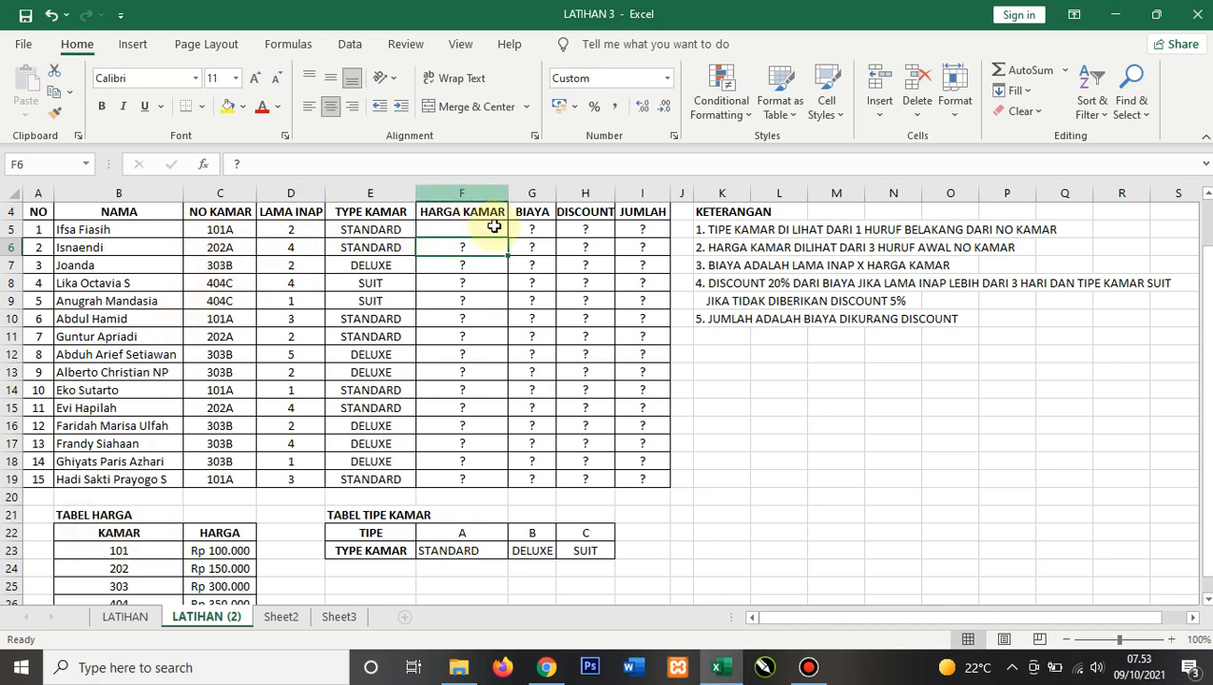
Step: Enter =vlookup(left(C5;3);B22:C26;2;0) in F5 to look up the room price from the first three characters
click(450, 230)
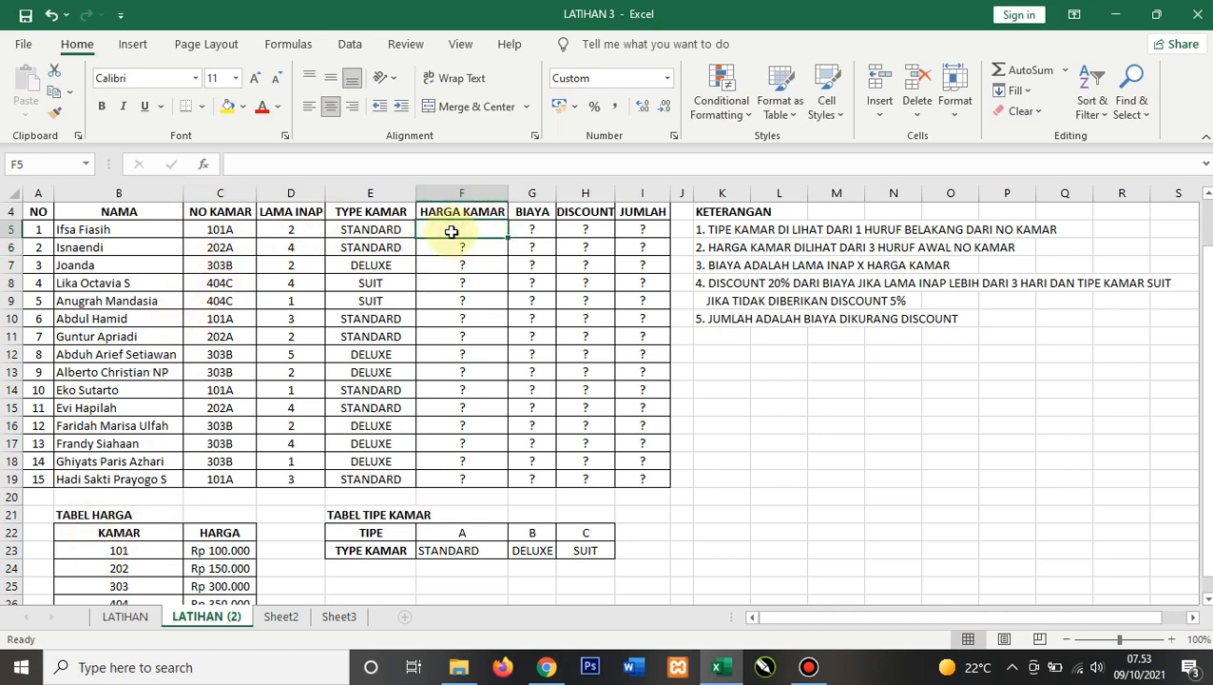
text(=vl)
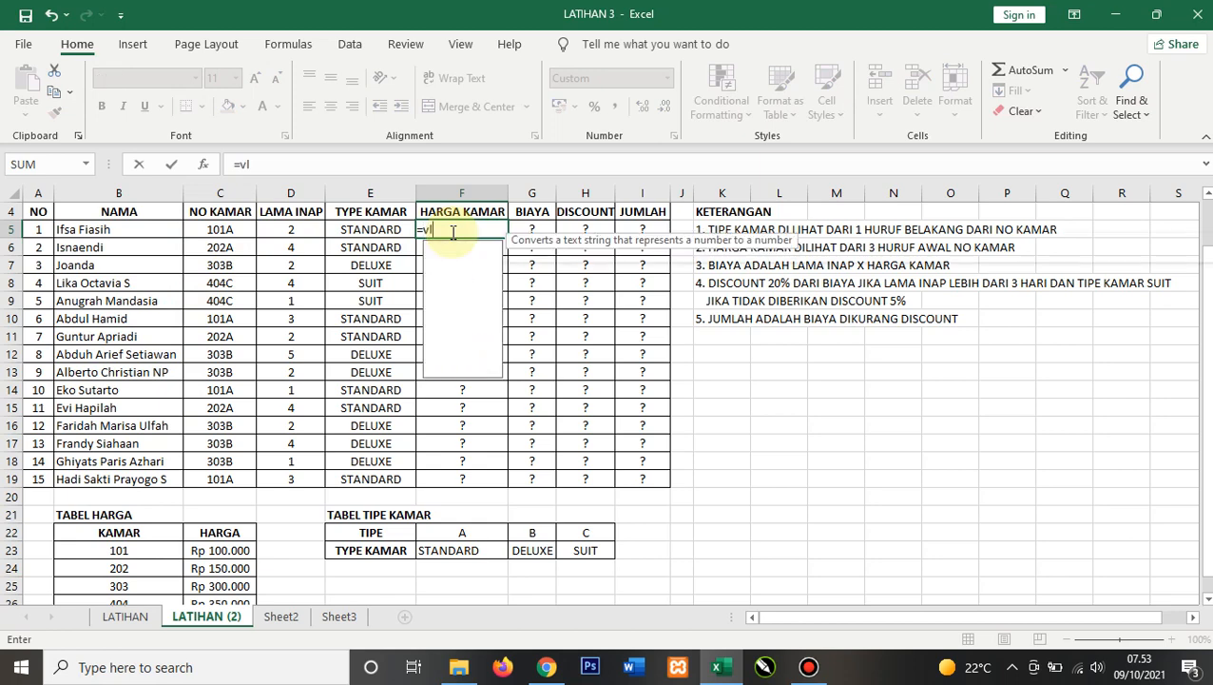
text(ookup()
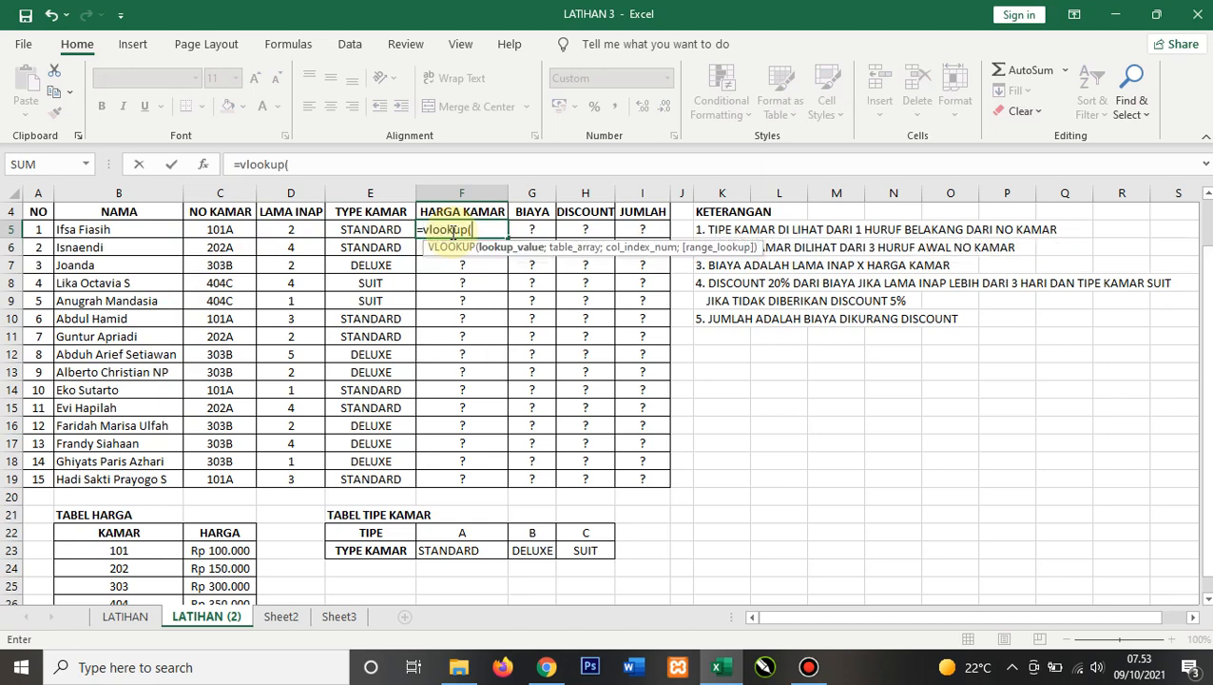
click(215, 234)
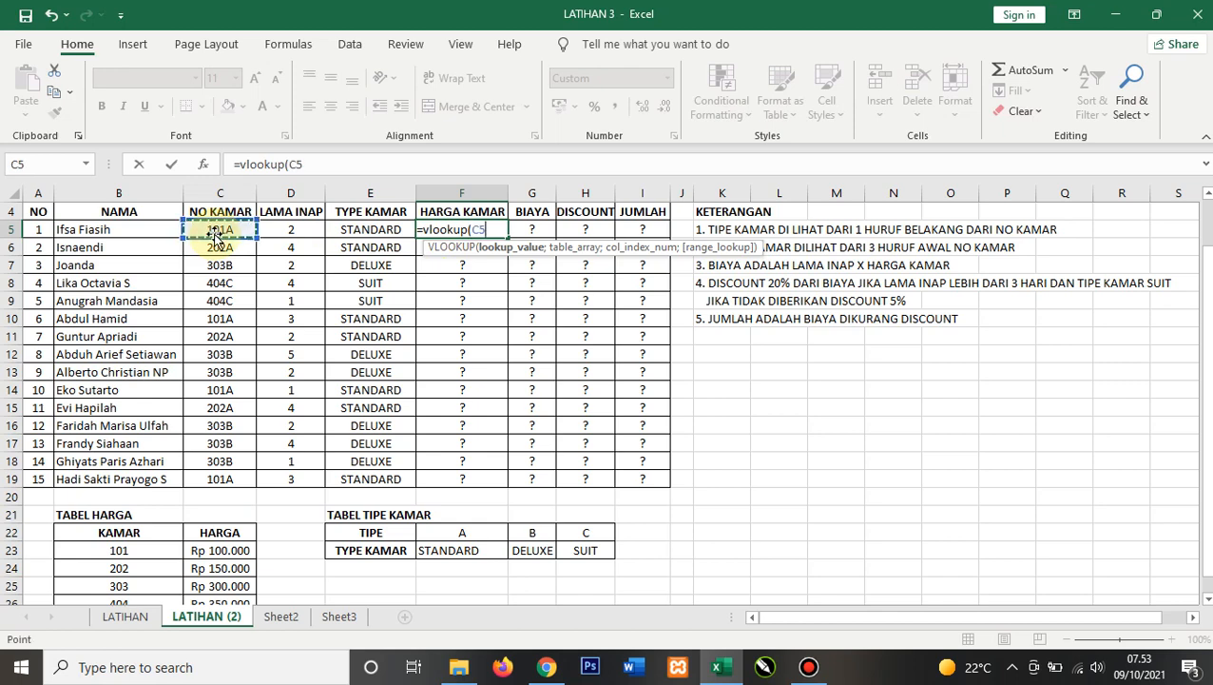
text(;)
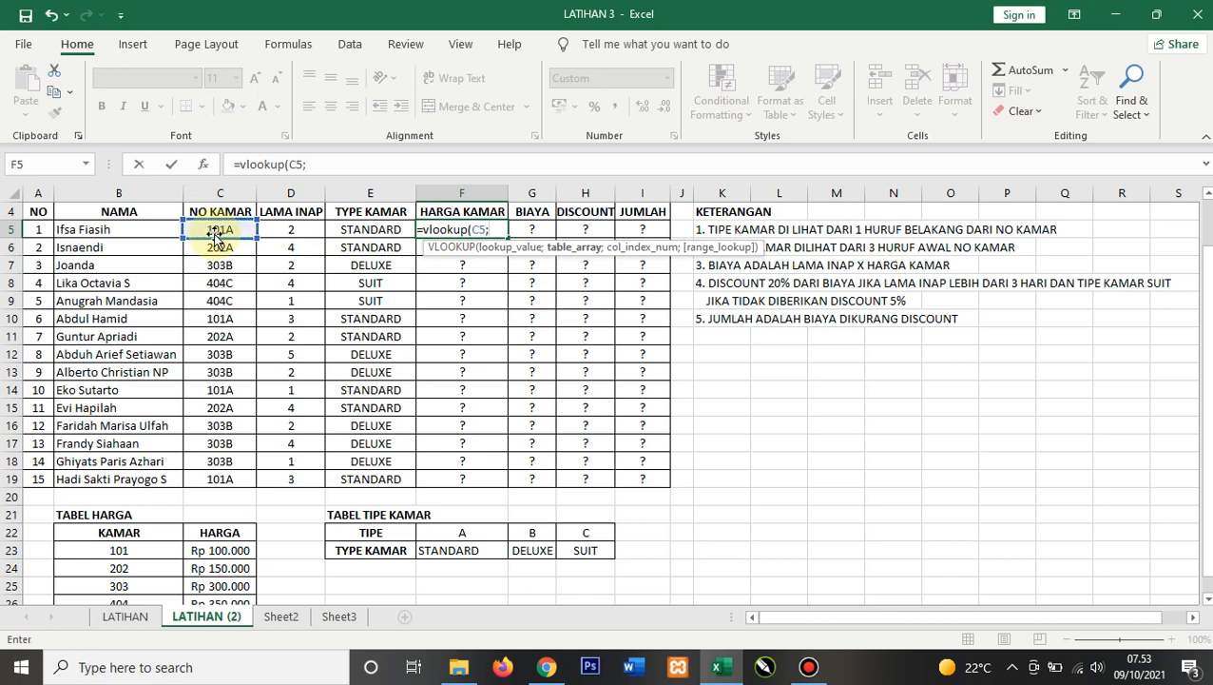
click(471, 229)
text(left)
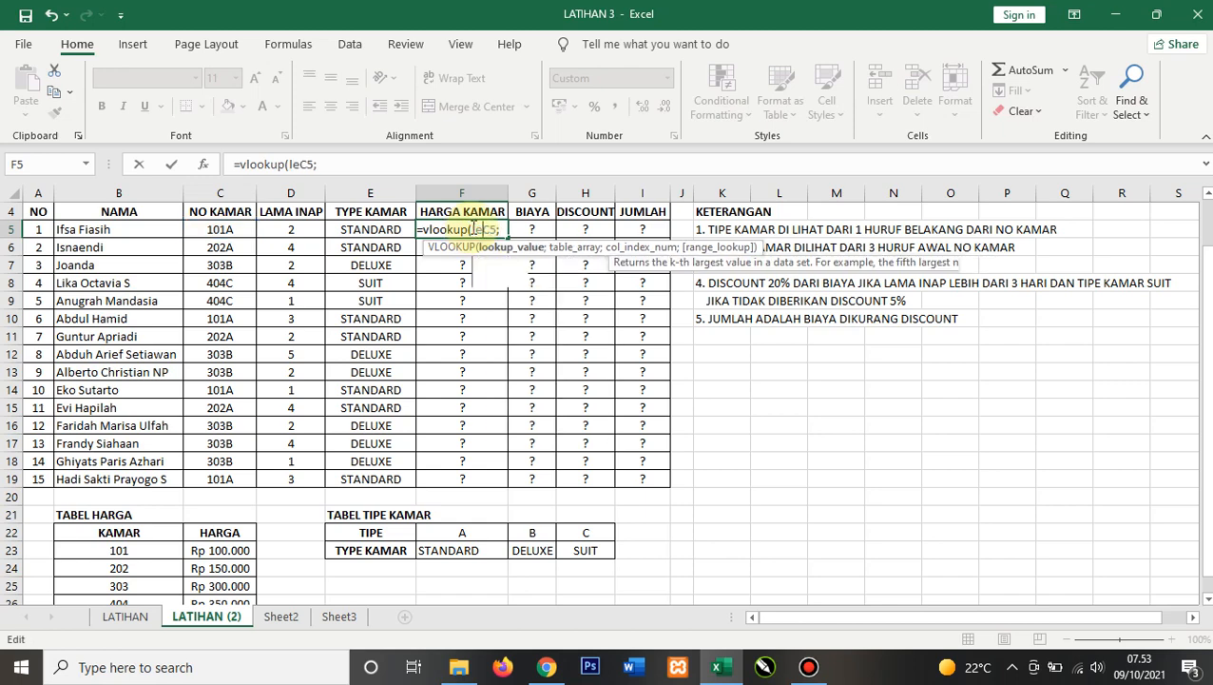
text(()
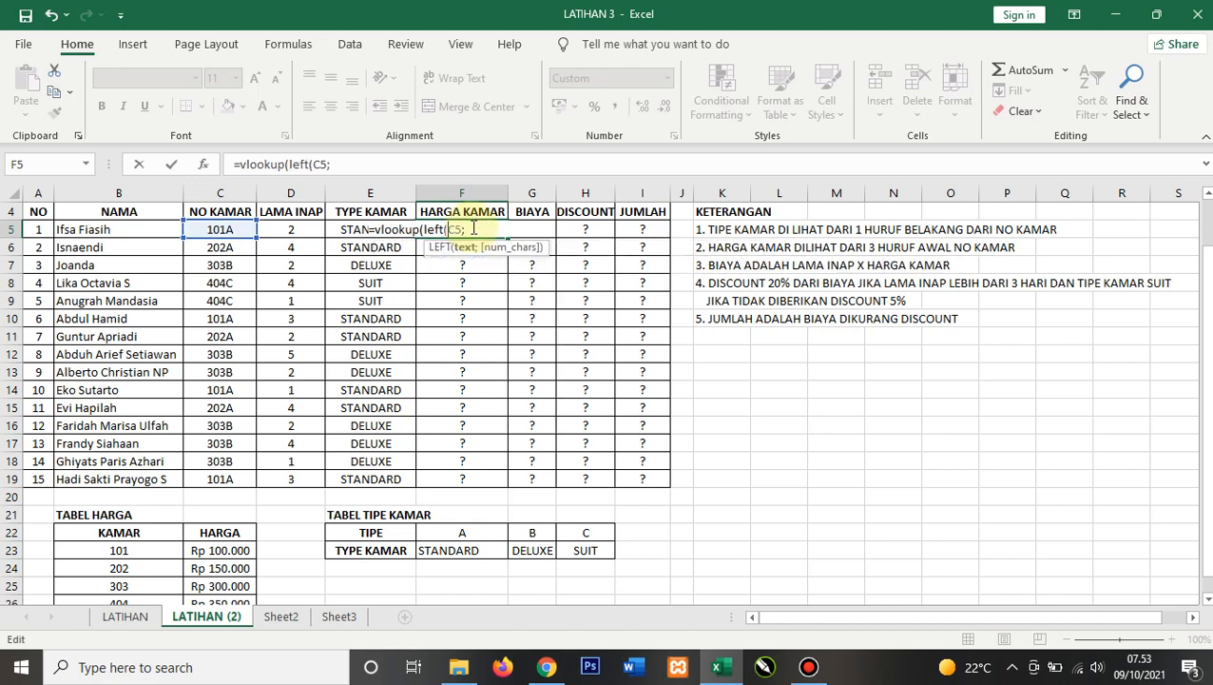
click(473, 228)
text(3)
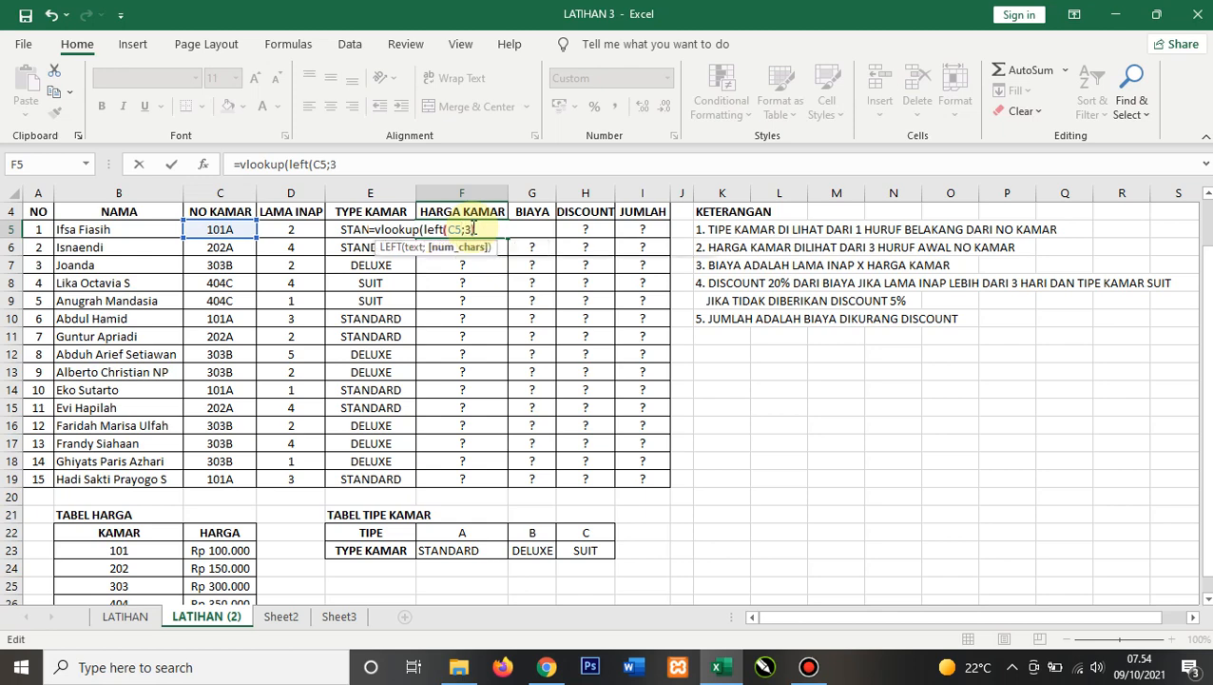
text();)
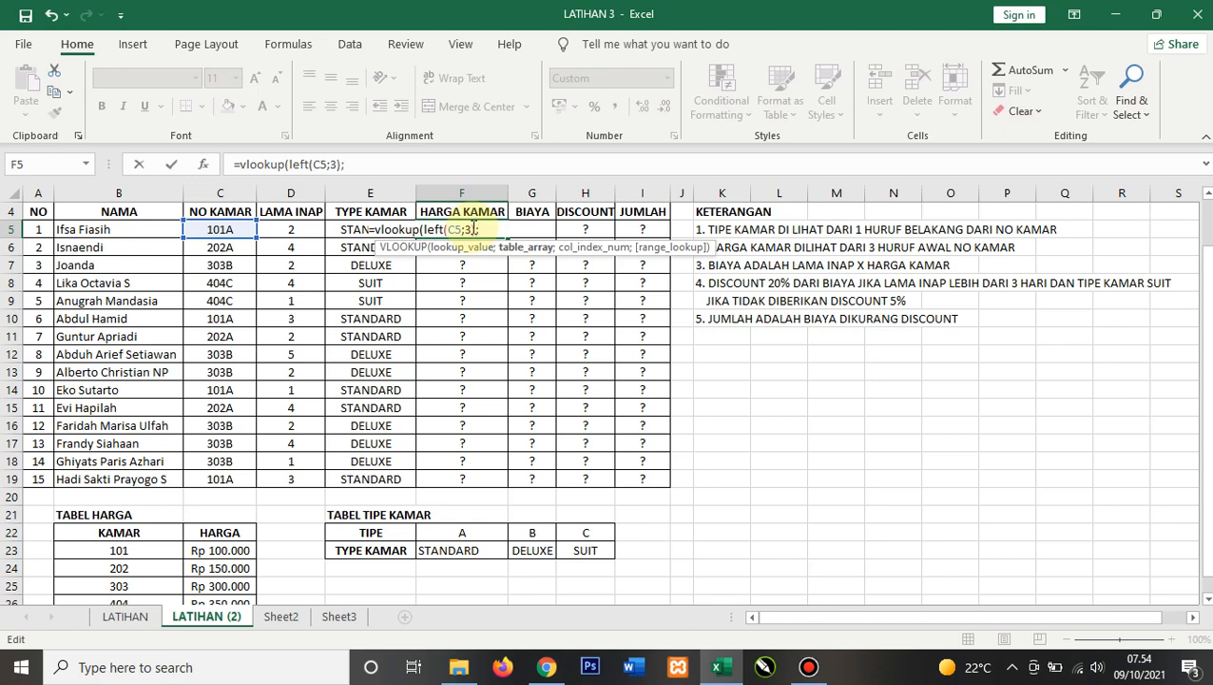
drag(153, 535, 229, 565)
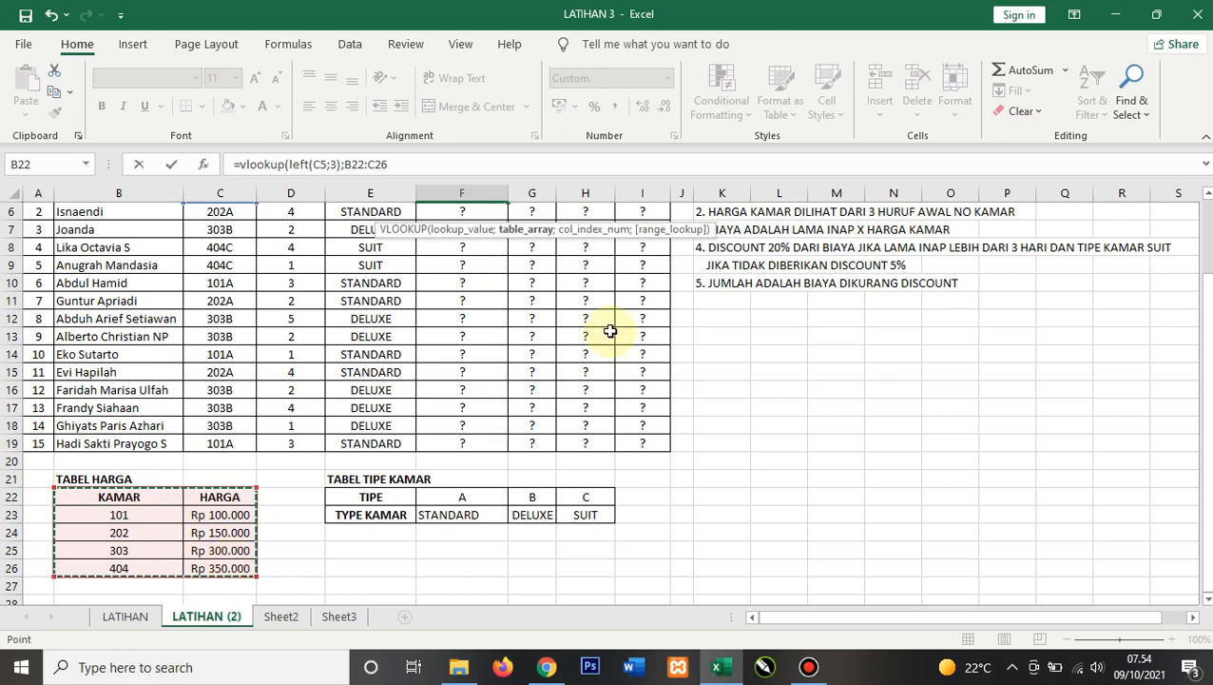
click(407, 167)
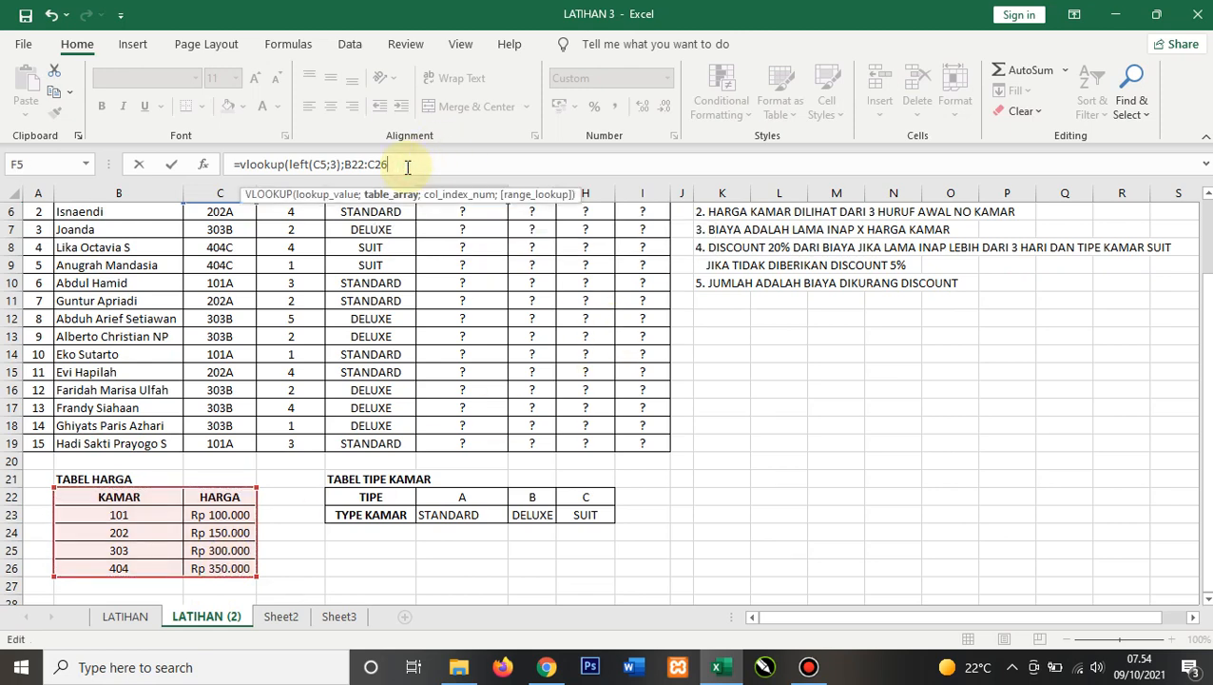
text(;)
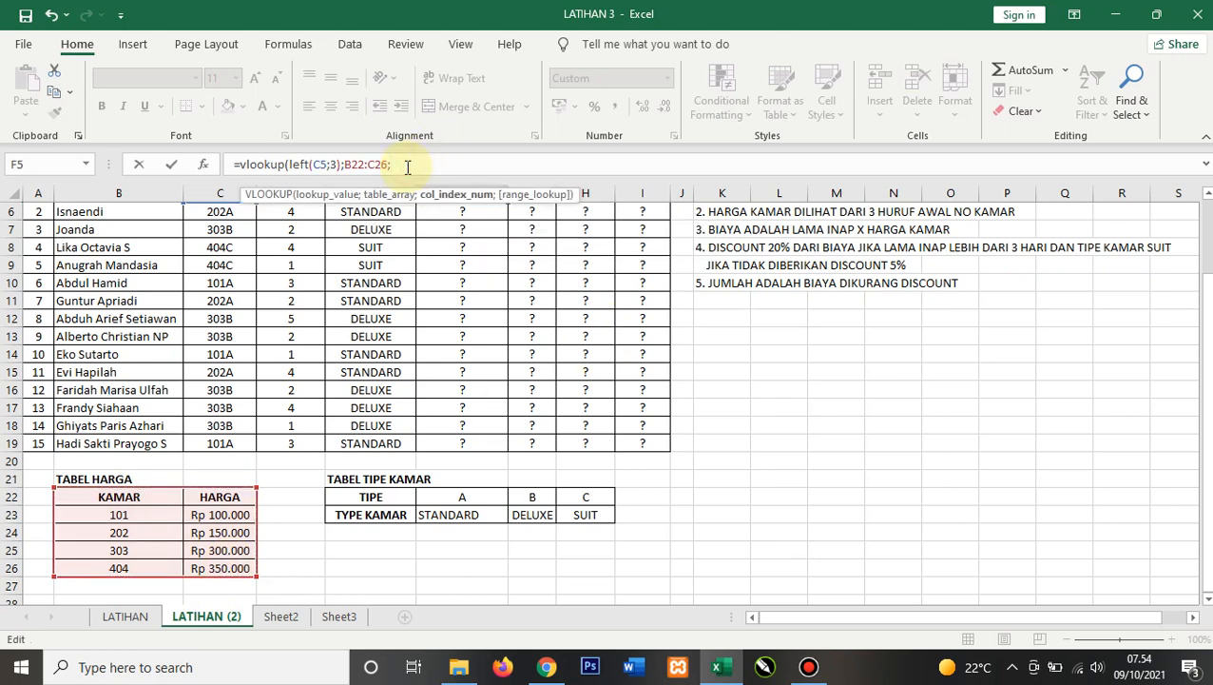
text(2;)
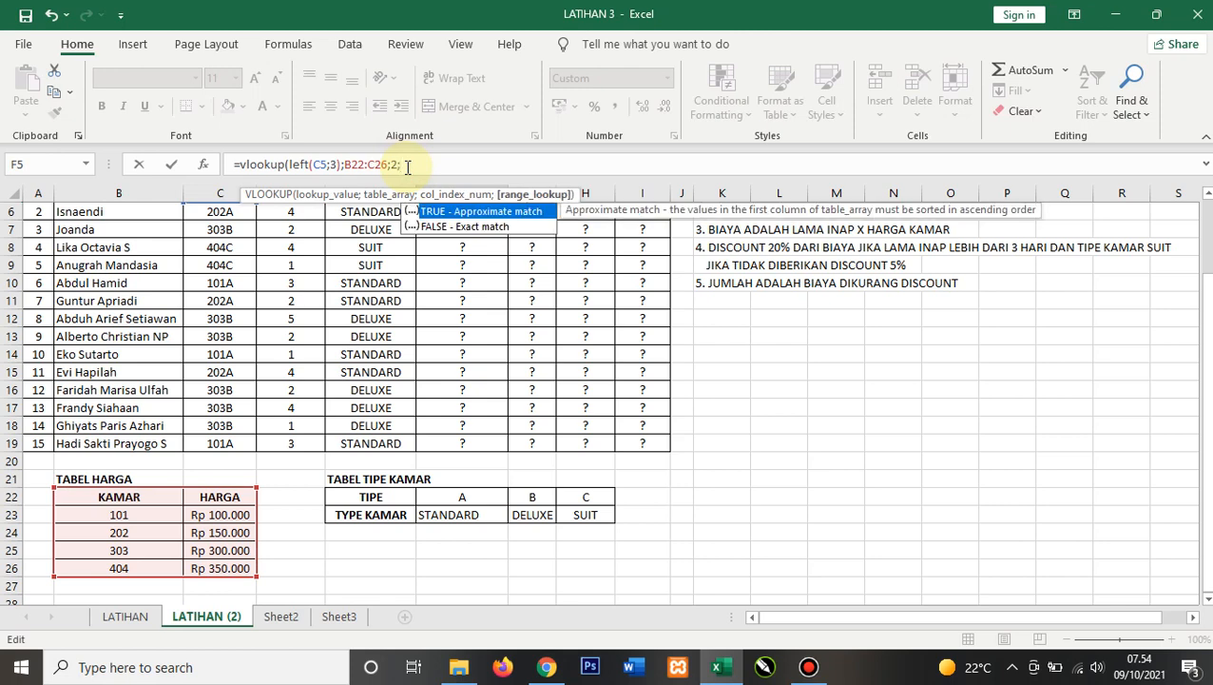
text(0))
key(Return)
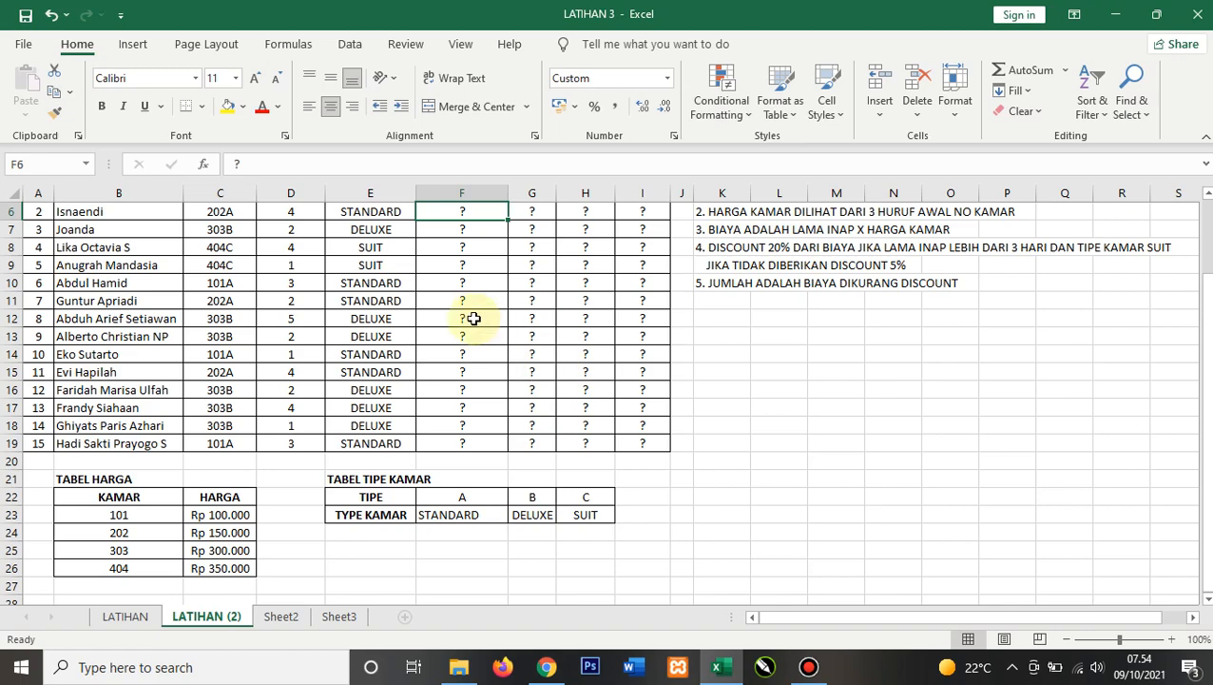
Step: Enter 101 in cell M13 as a test room number value
scroll(474, 318, up, 2)
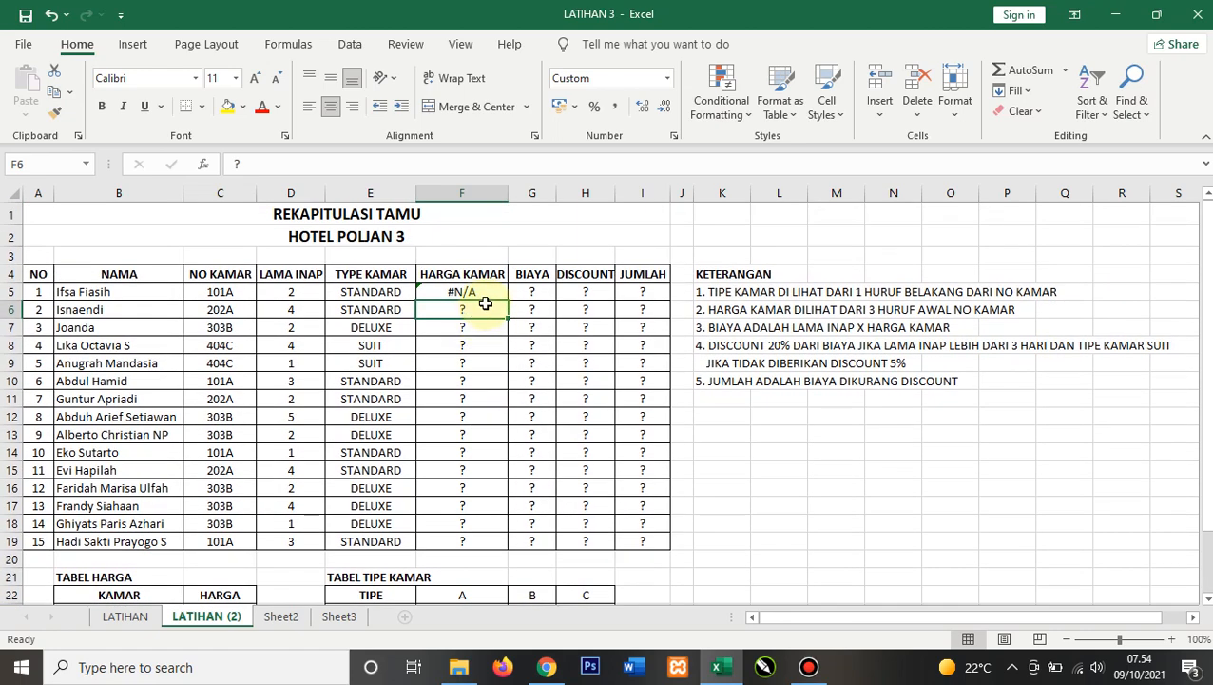
click(482, 294)
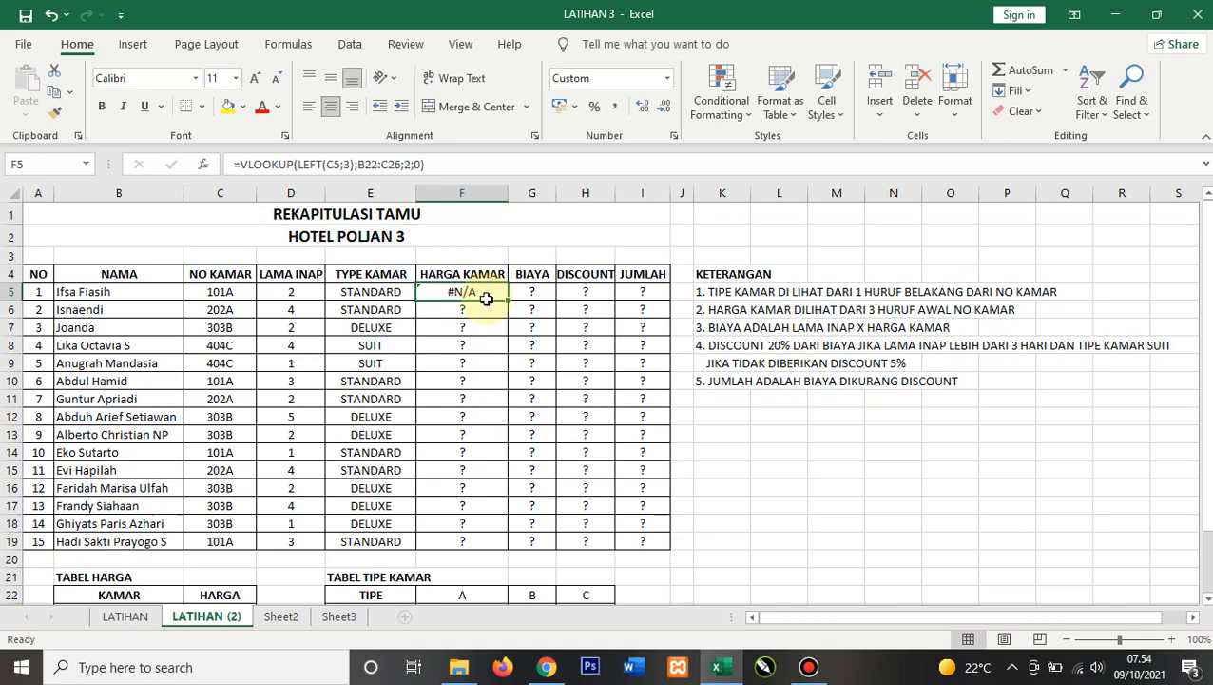
scroll(482, 303, down, 1)
scroll(482, 303, up, 1)
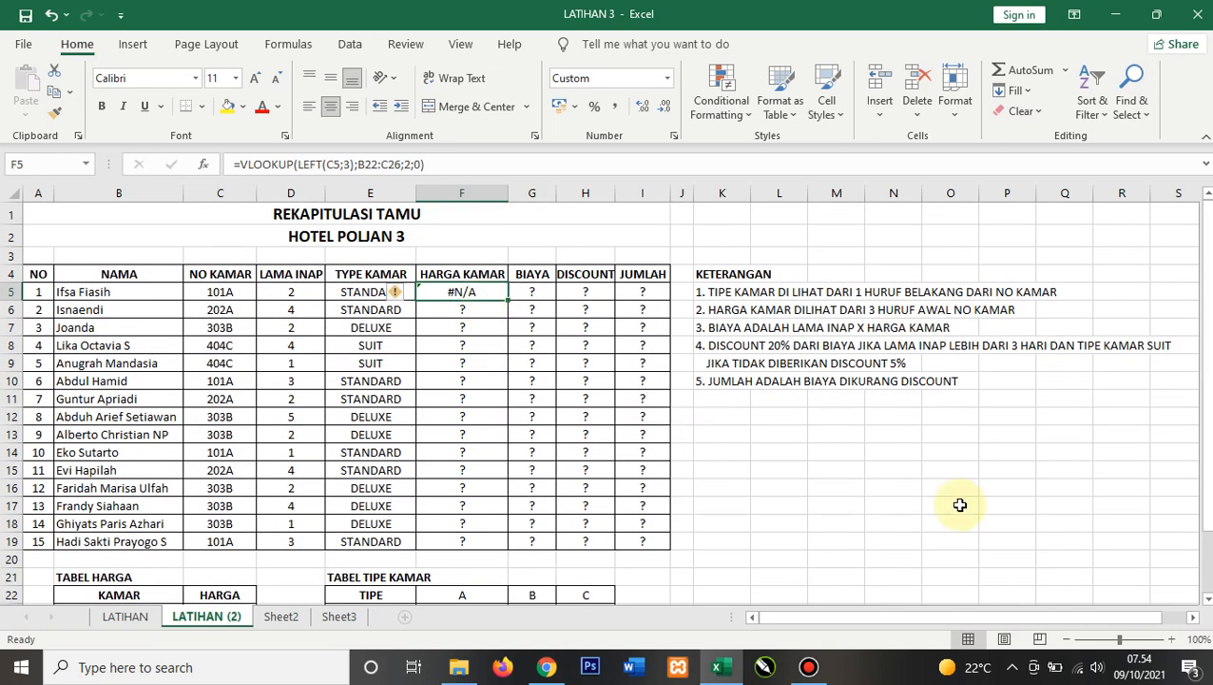
click(838, 437)
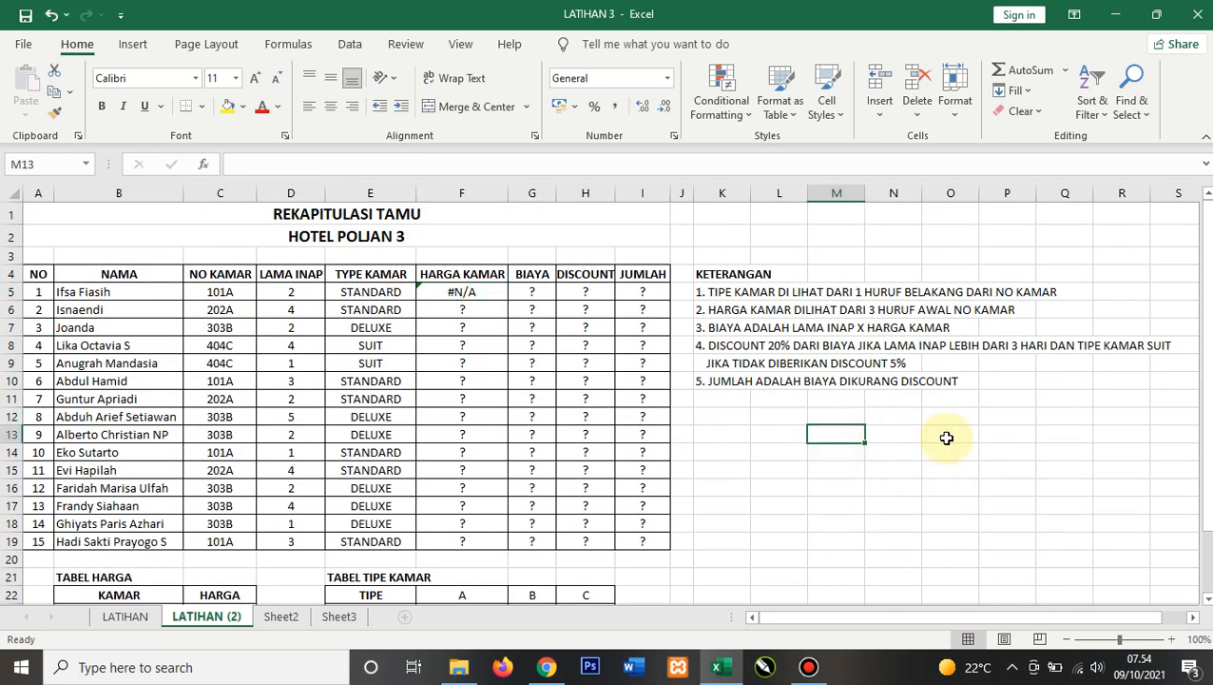
text(101)
key(Return)
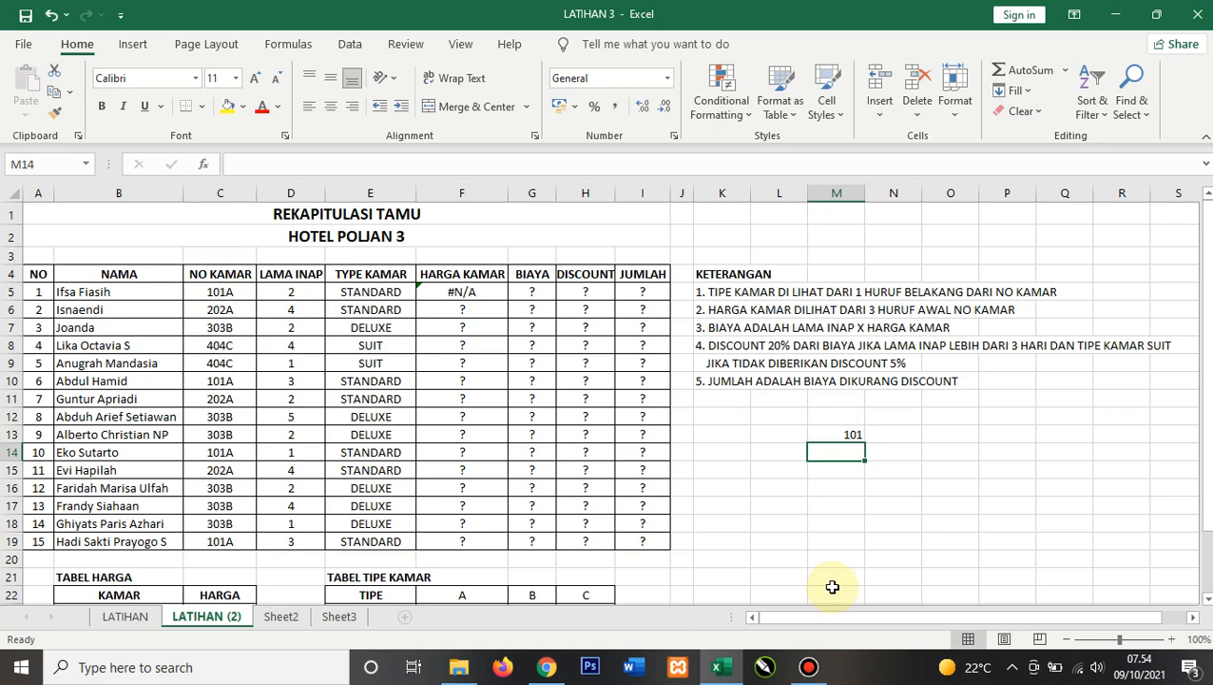
Step: Enter =left(C5;3) in M14 to test extracting the first three characters of the room number
text(=left)
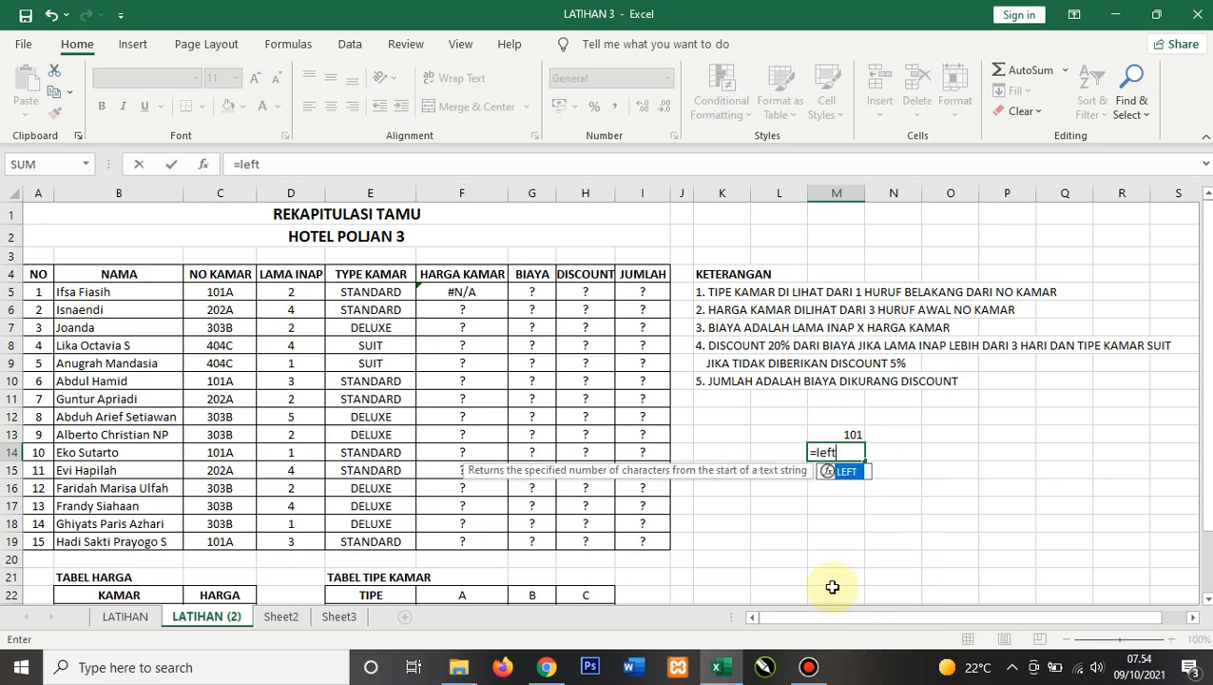
text(()
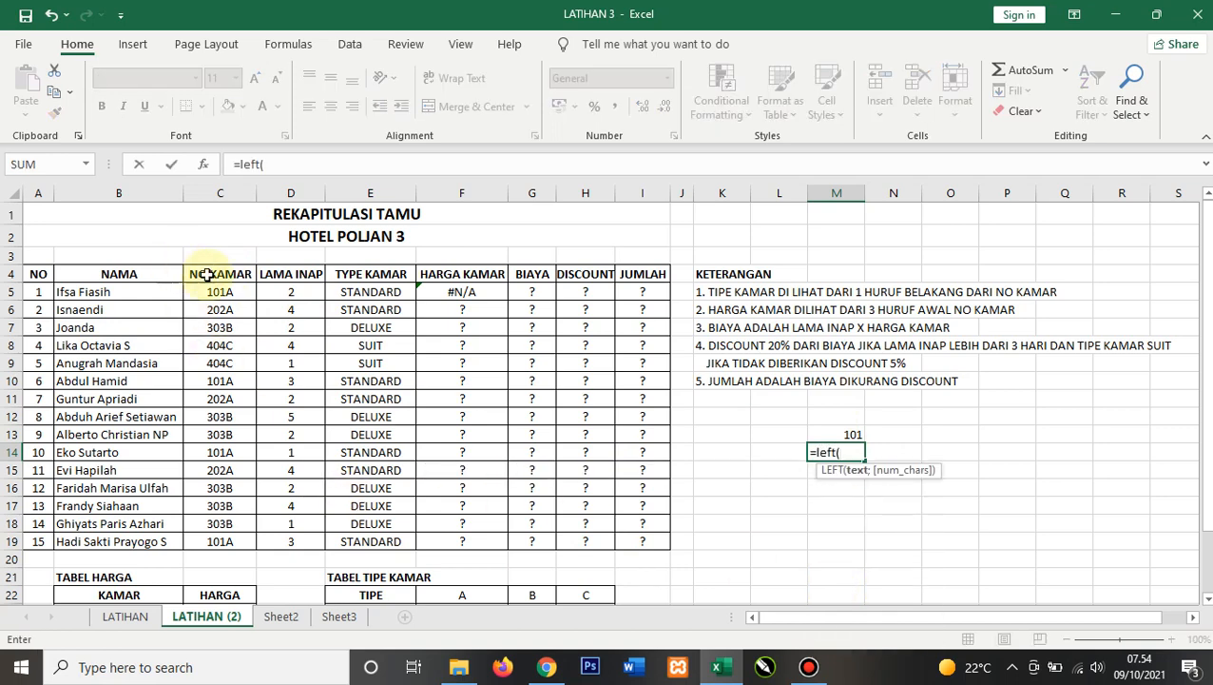
click(236, 291)
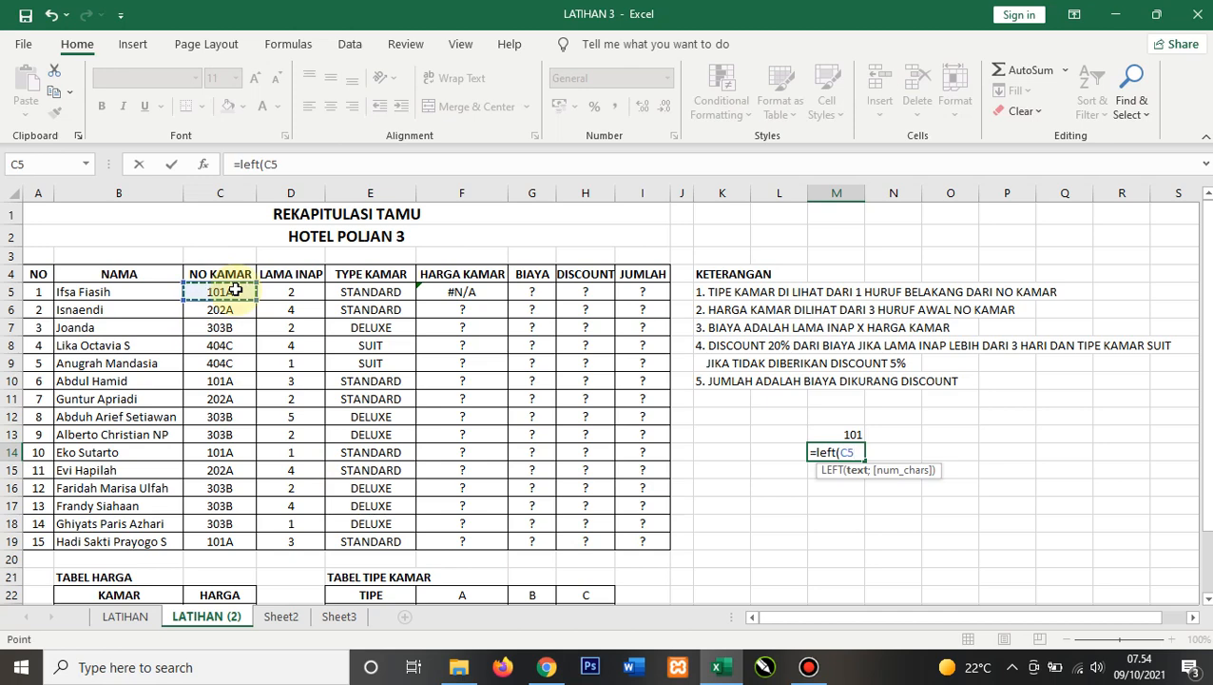
text(;3)
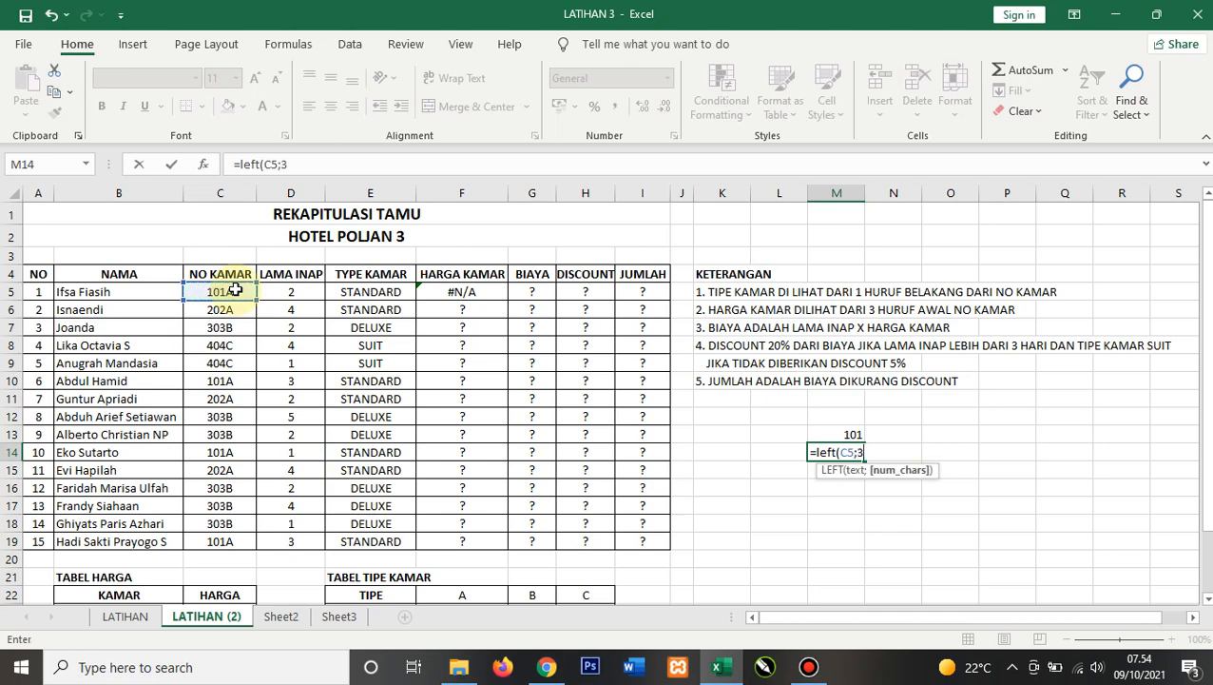
text())
key(Return)
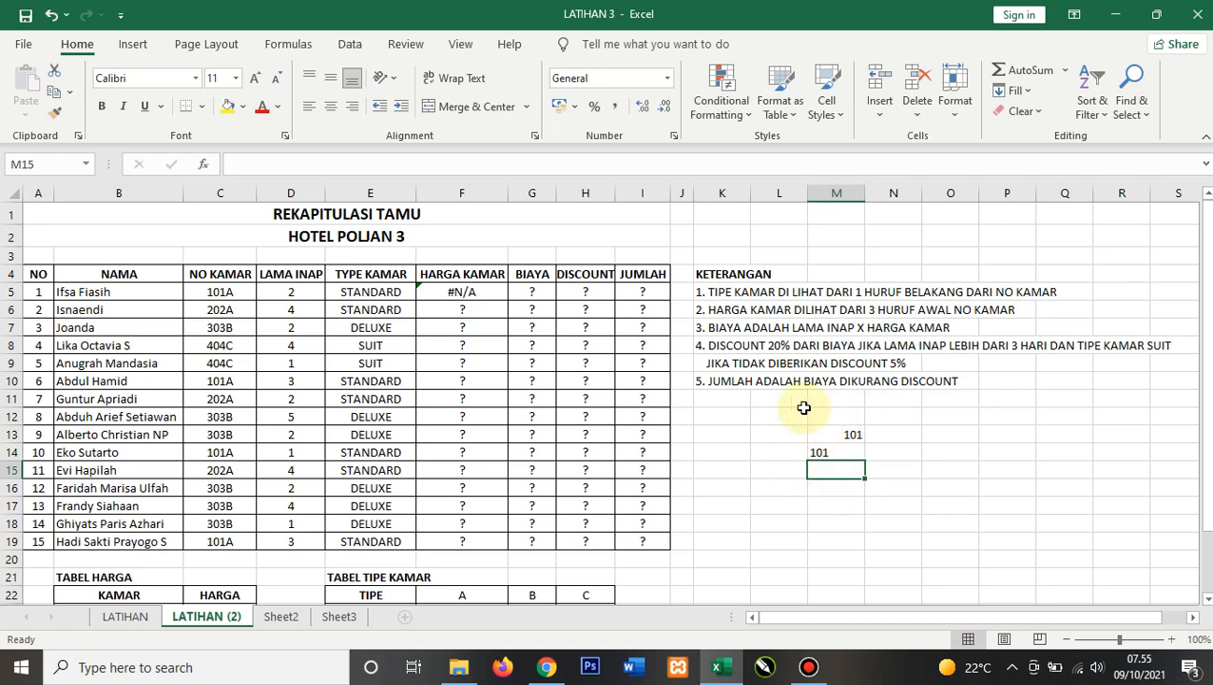
Step: Enter =value(M14) in M15 to convert the extracted text into a number
click(292, 616)
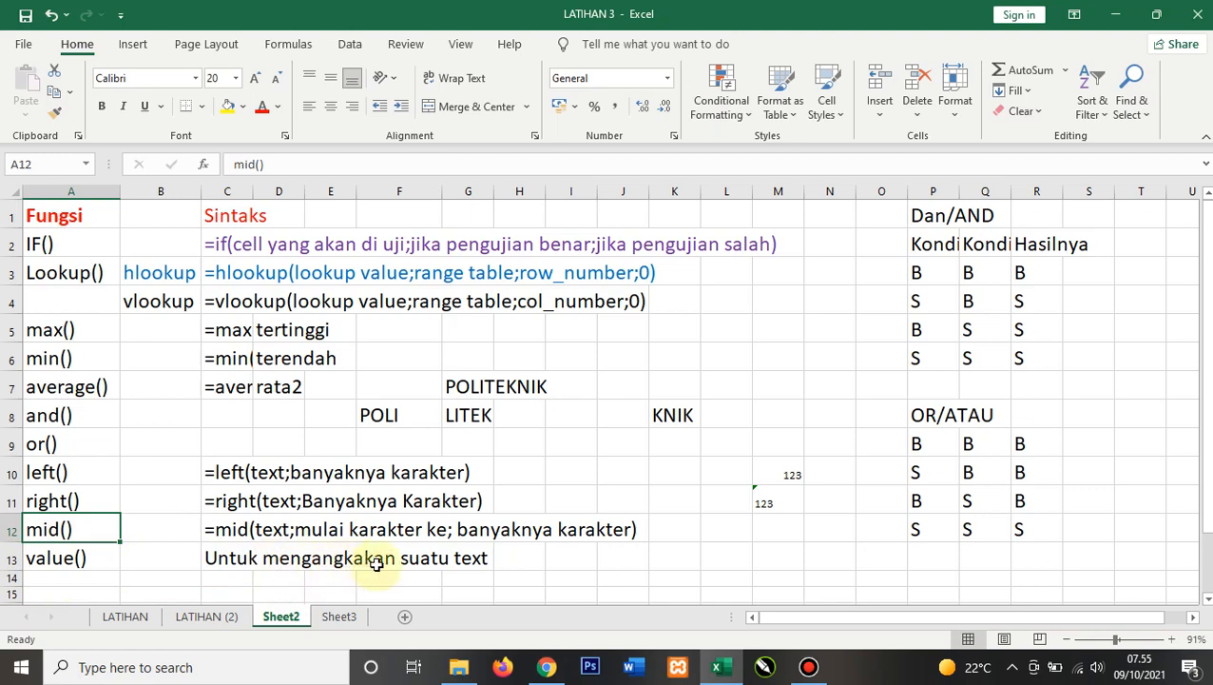
click(234, 618)
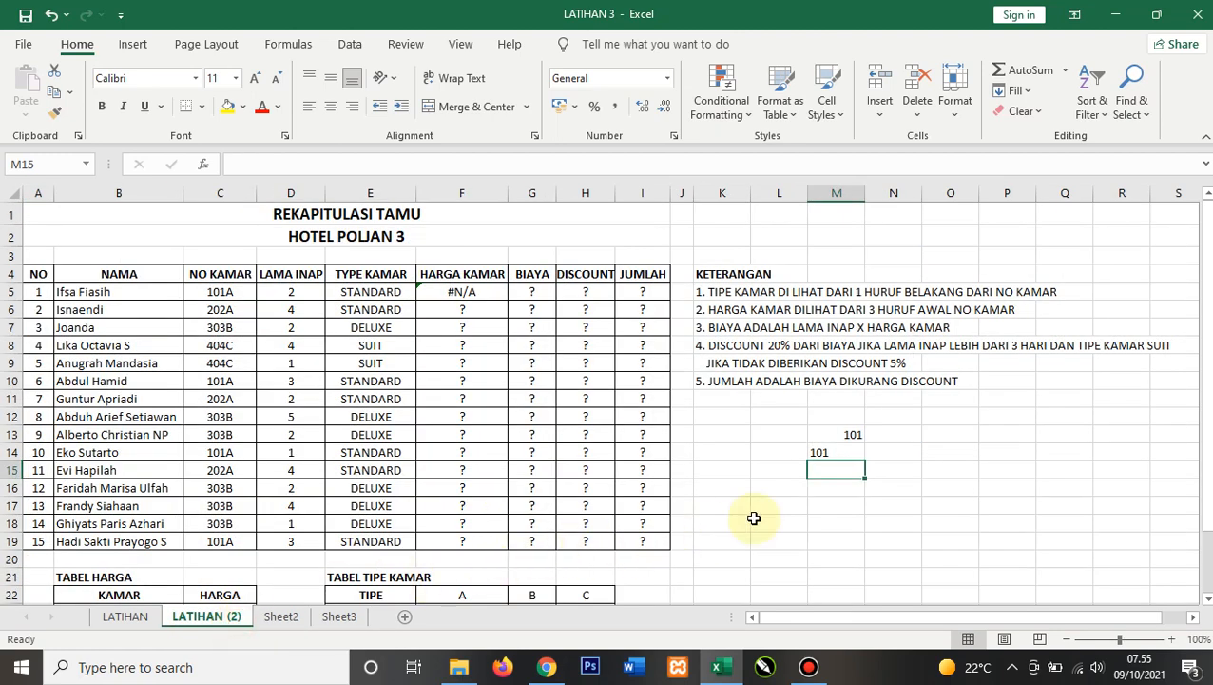
text(=value)
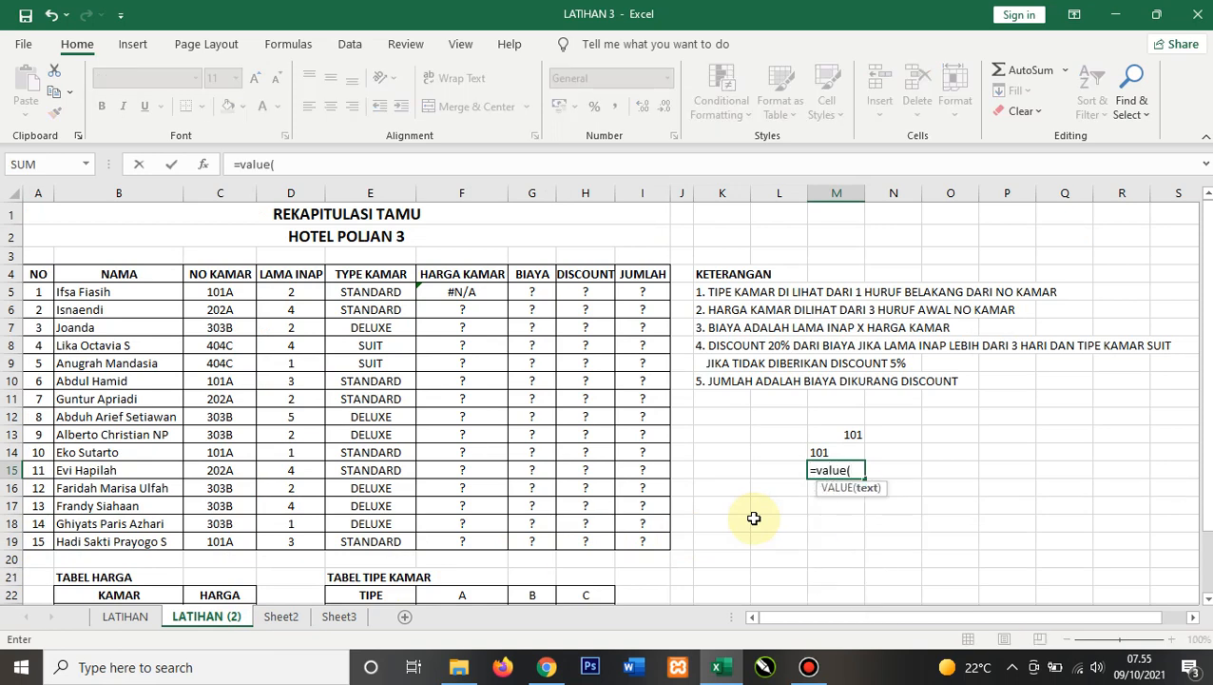
text(()
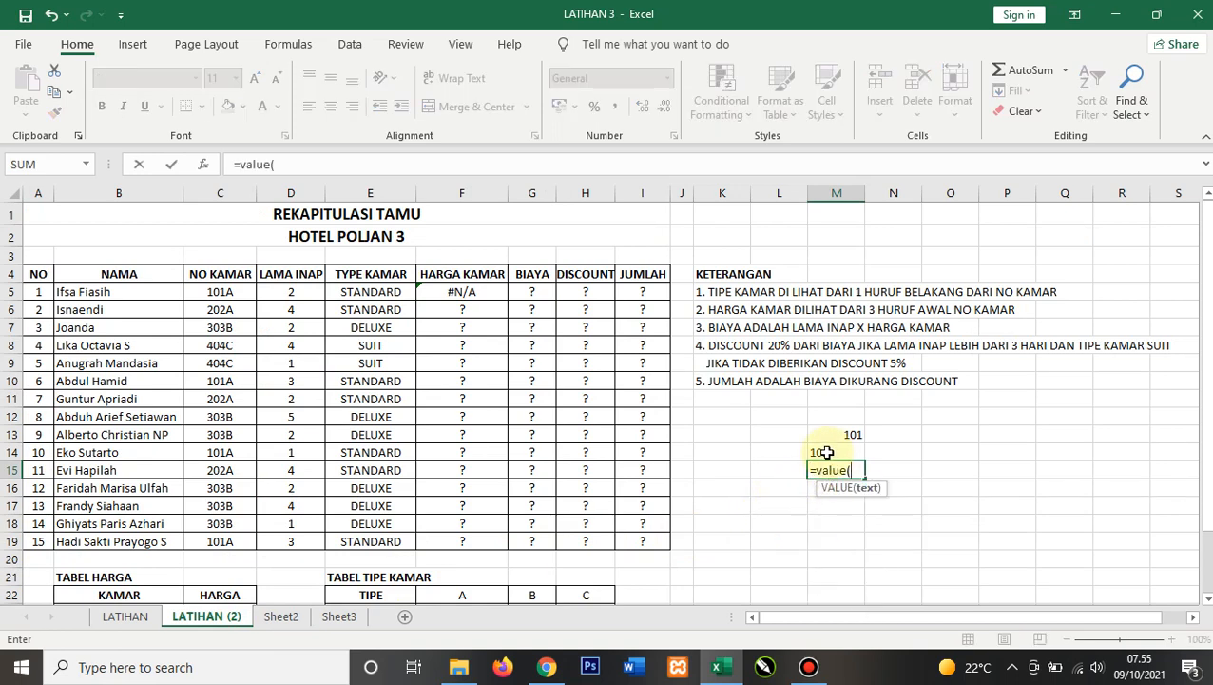
click(824, 452)
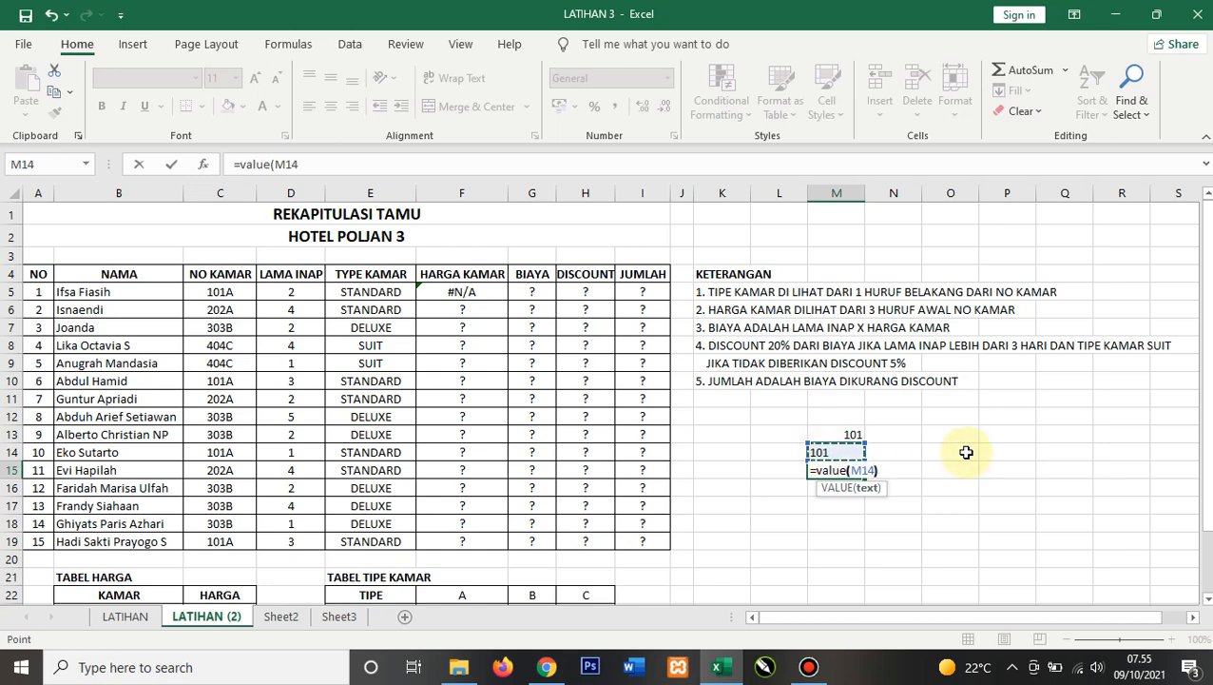
text())
key(Return)
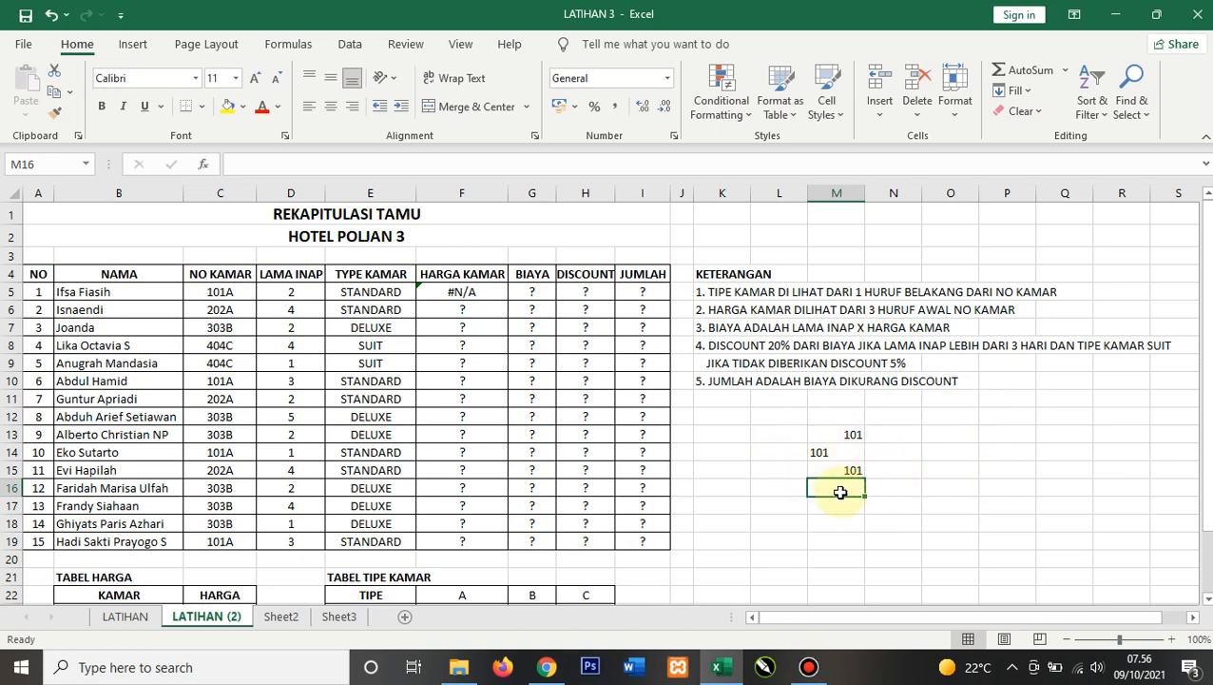
Step: Edit the F5 formula to wrap LEFT in VALUE: =VLOOKUP(value(LEFT(C5;3));B22:C26;2;0)
click(468, 292)
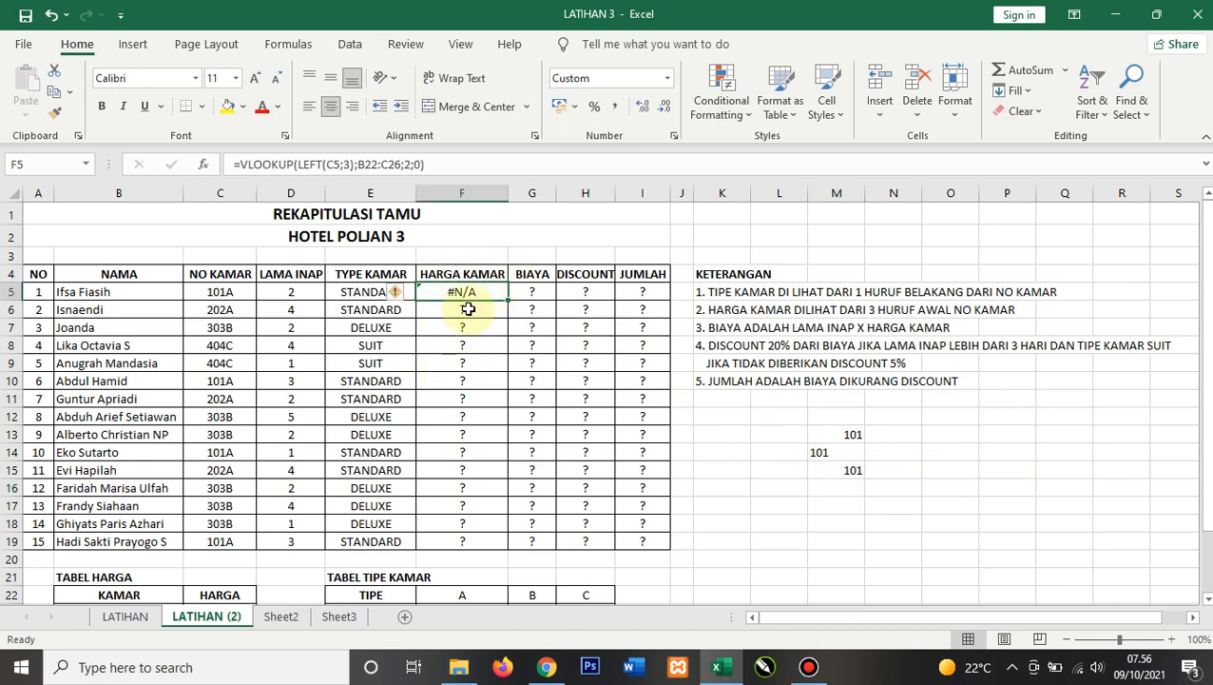
click(297, 164)
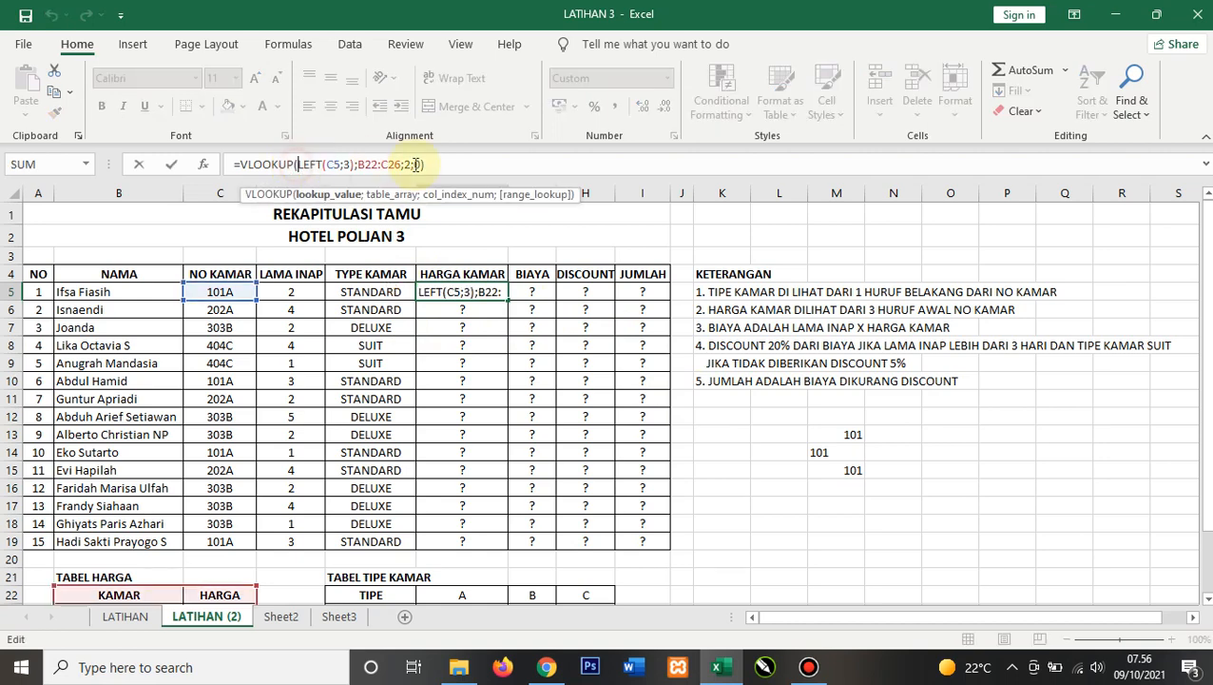
text(value)
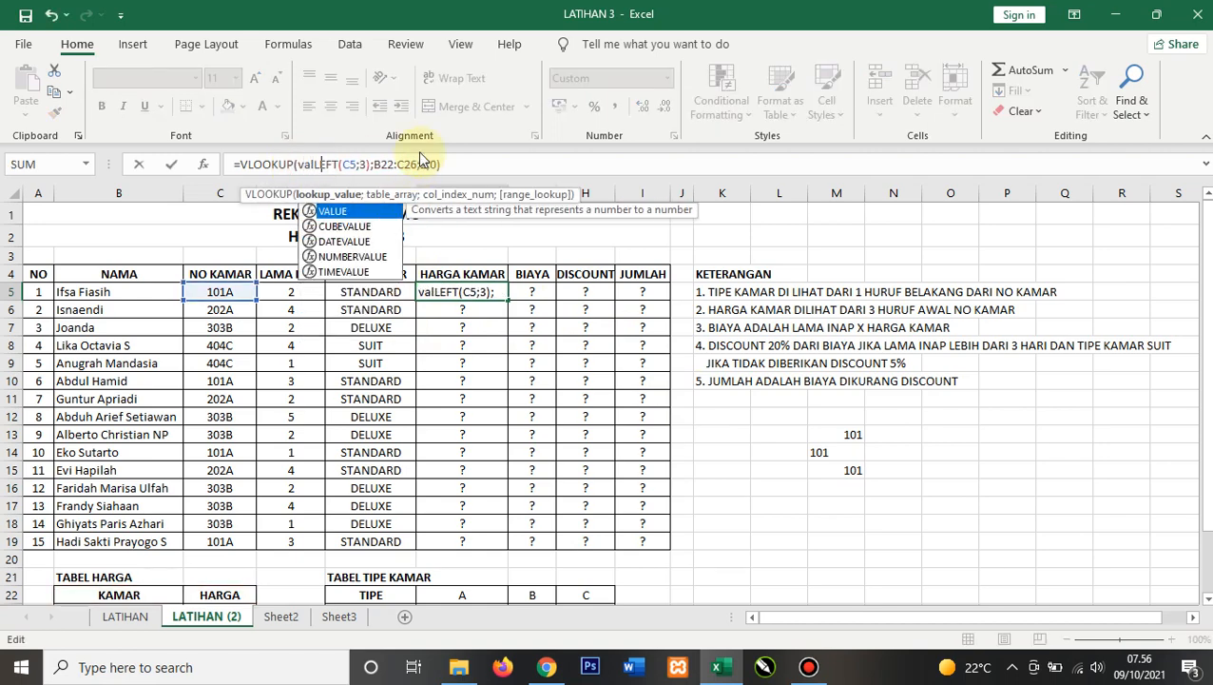
text(()
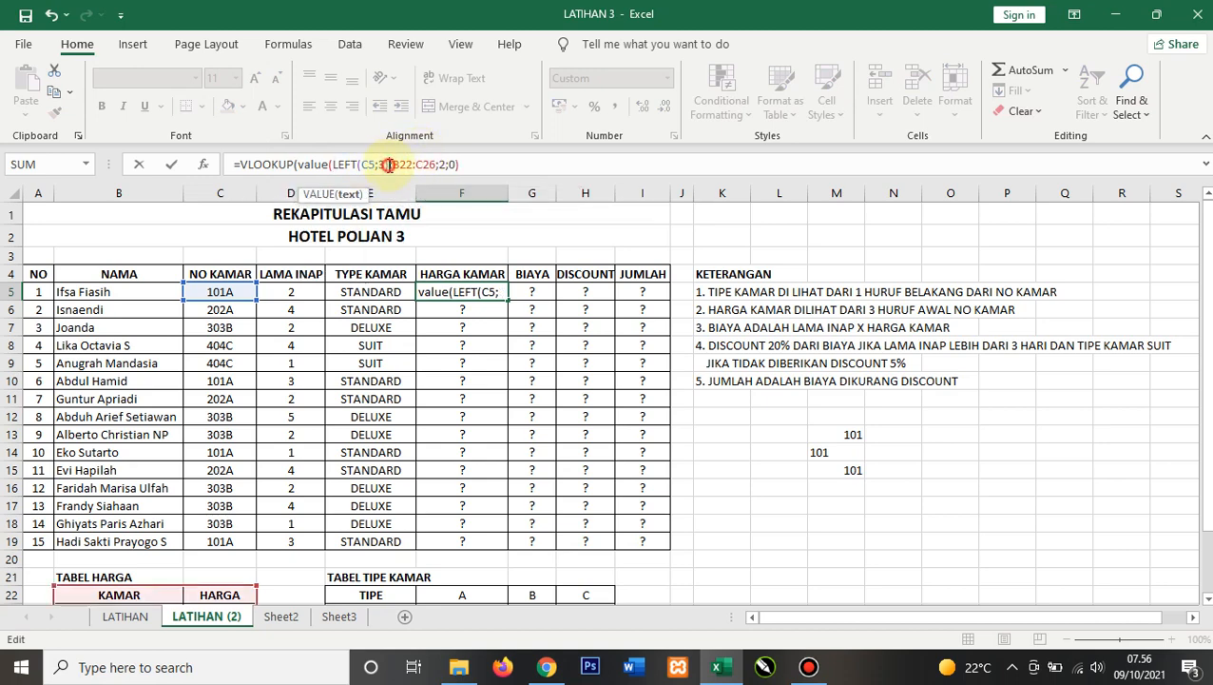
click(389, 164)
text());)
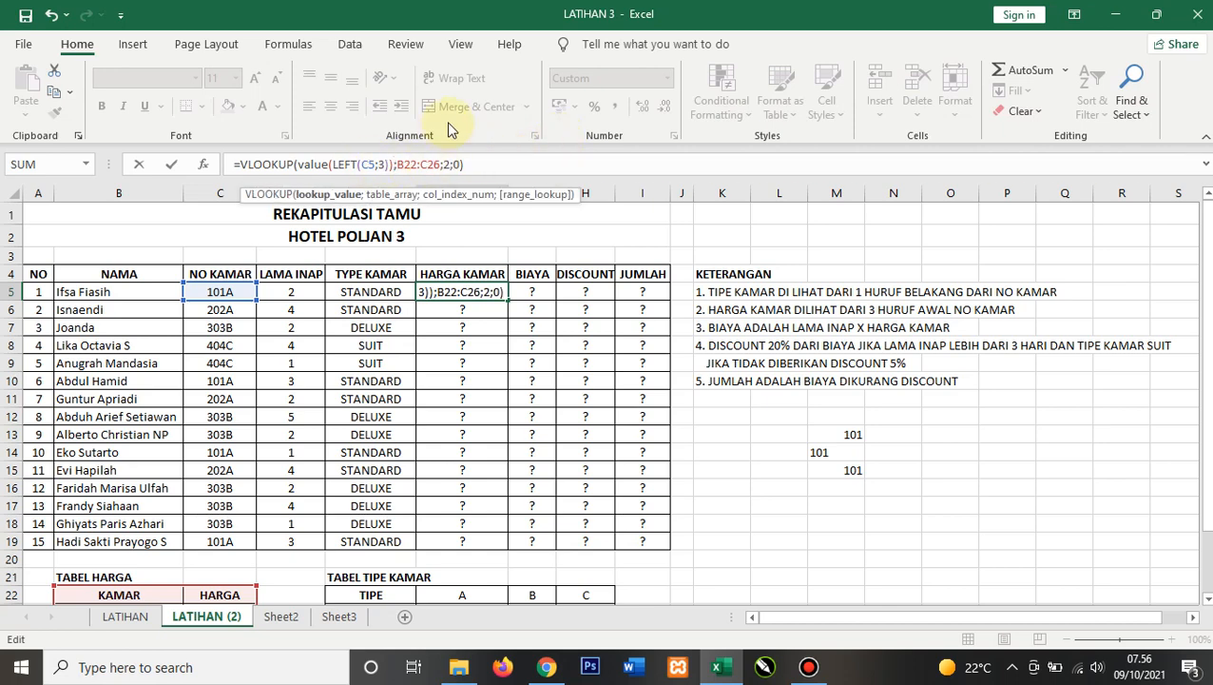
key(Return)
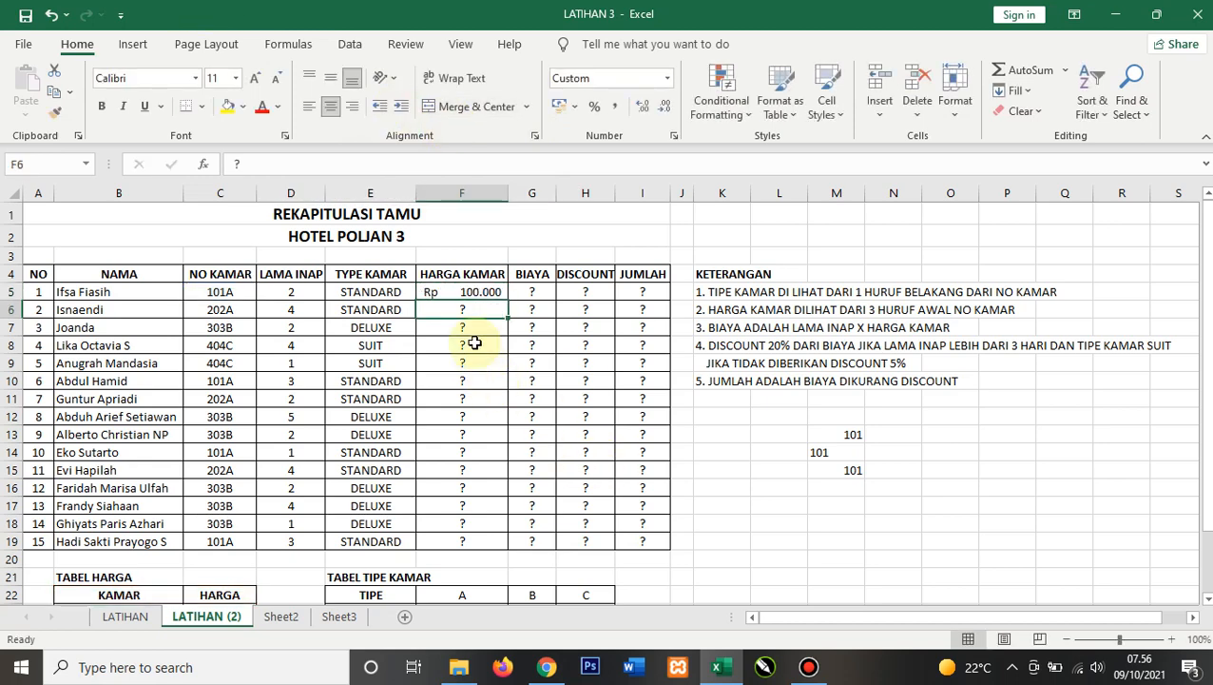
Step: Make the lookup range in F5 absolute as $B$22:$C$26
click(471, 292)
click(411, 163)
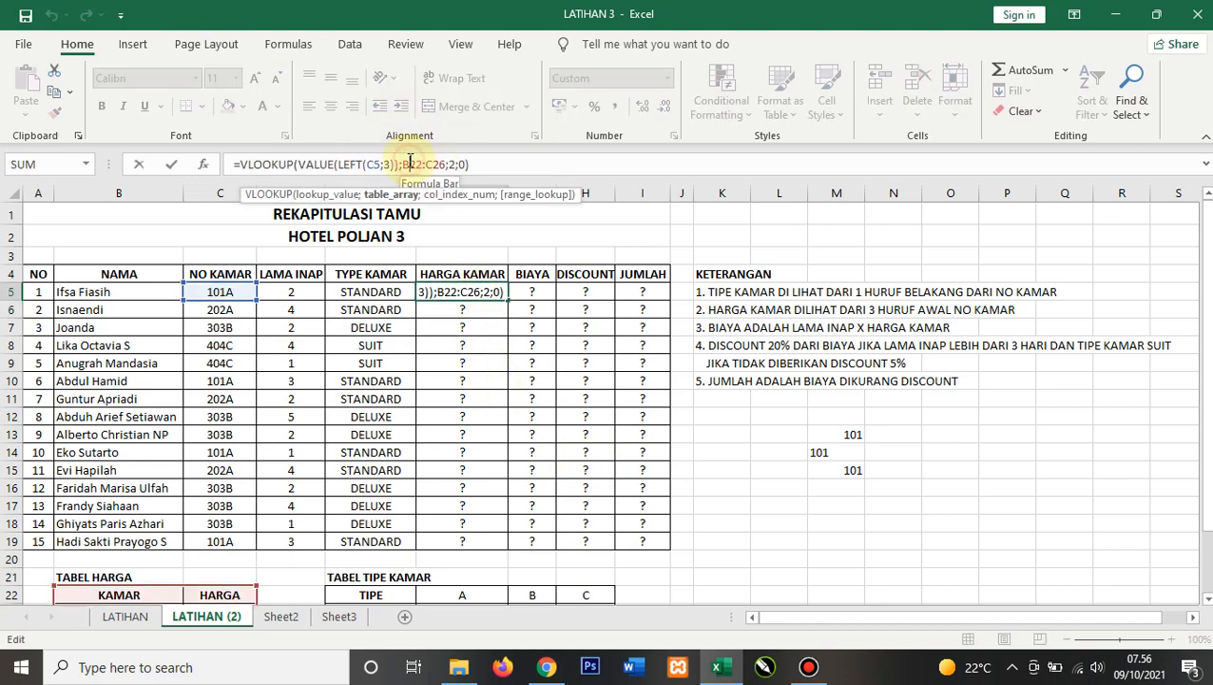
key(F4)
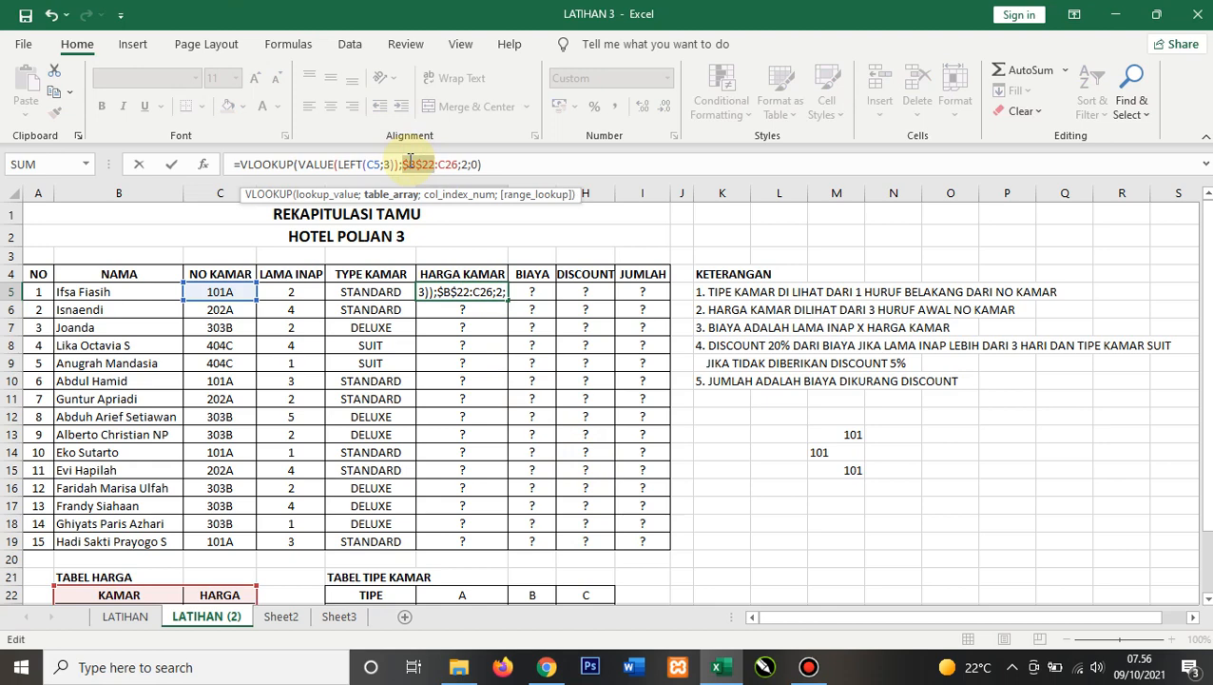
click(443, 164)
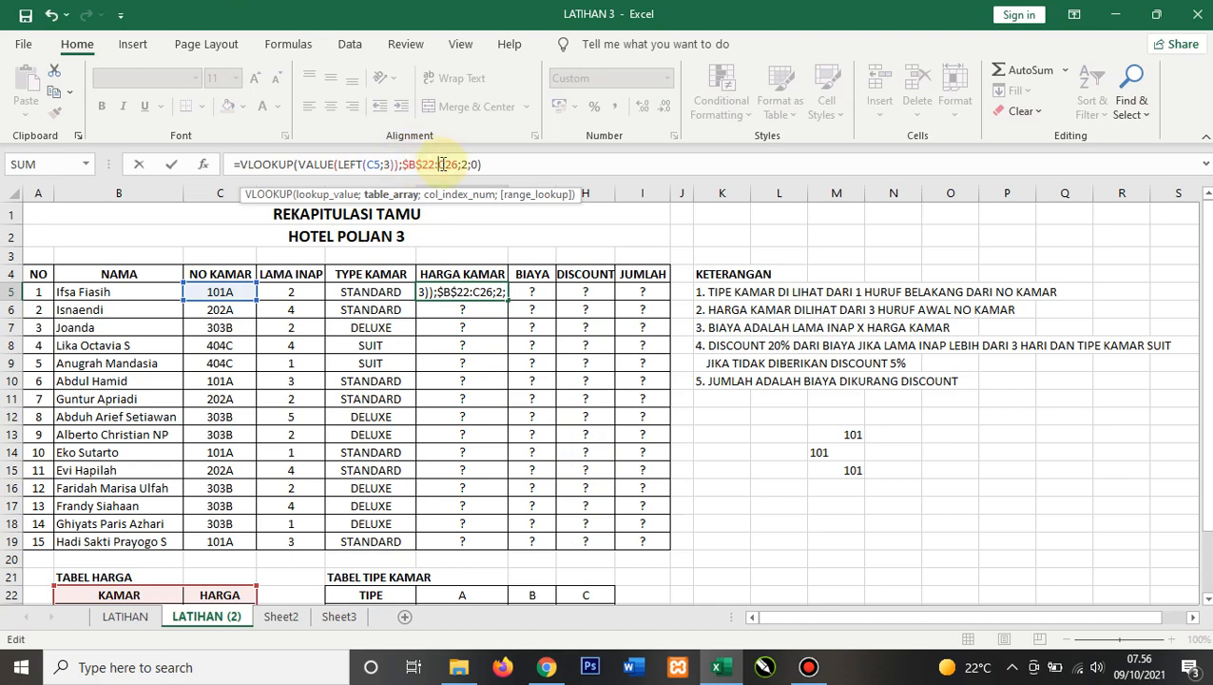
key(F4)
key(Return)
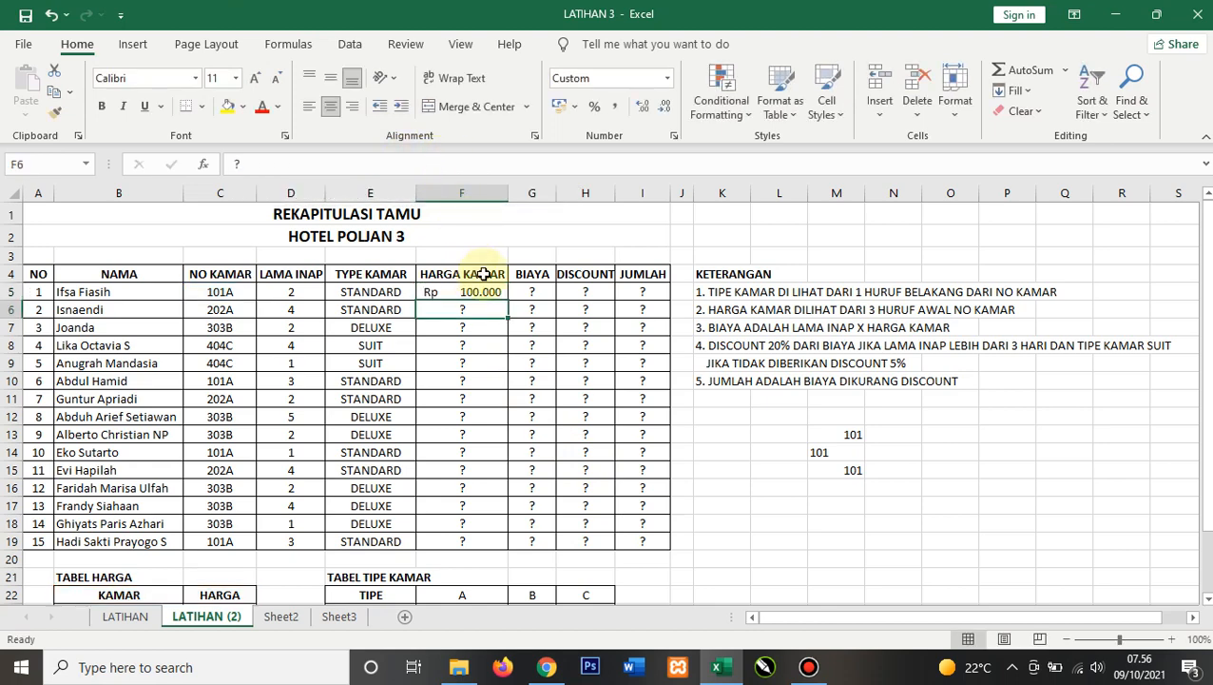
Step: Fill the F5 room price formula down through F19
click(481, 294)
drag(511, 298, 507, 547)
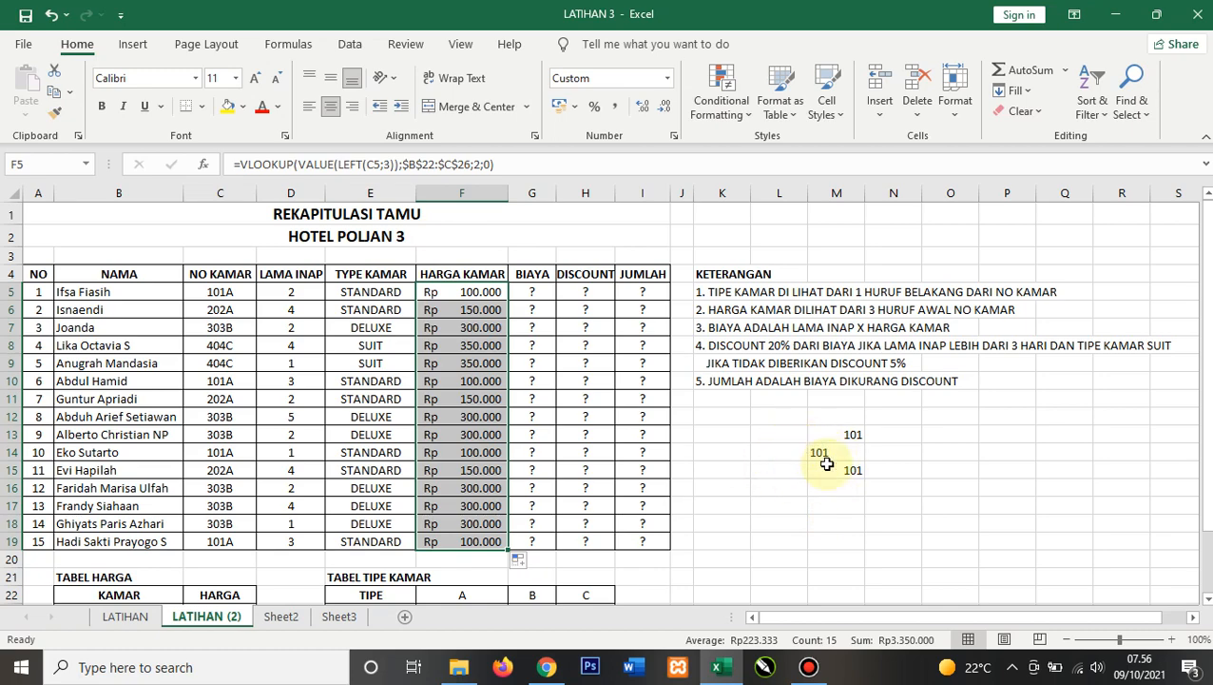
click(723, 486)
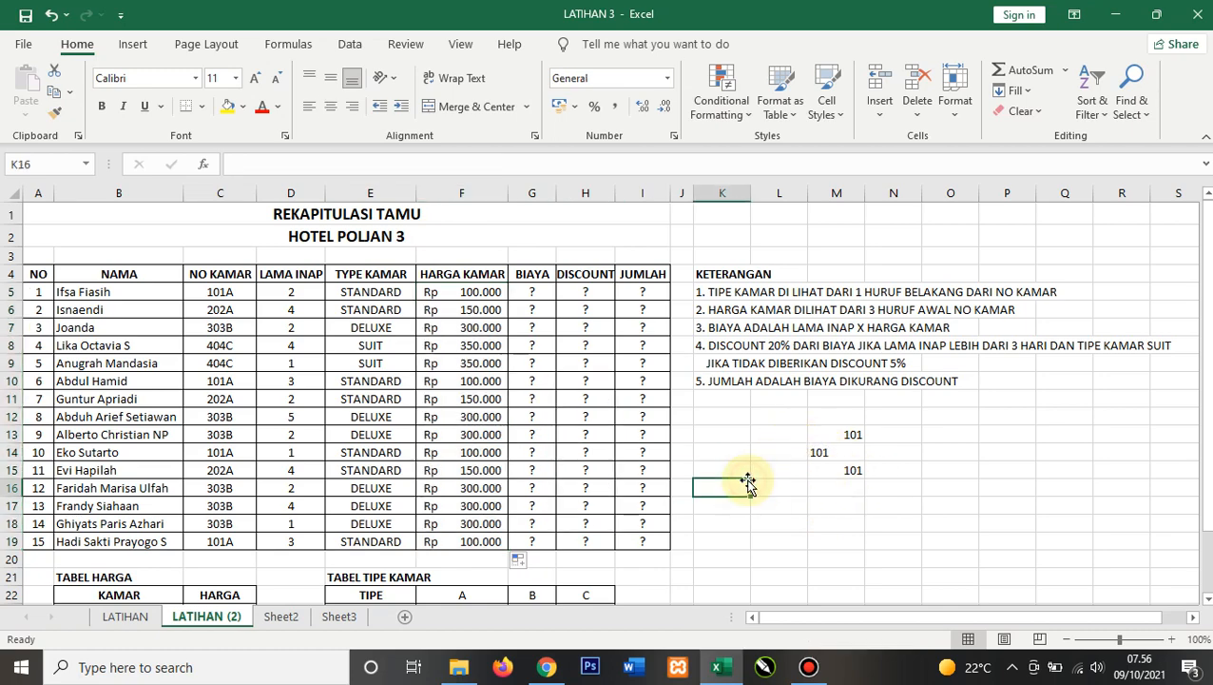
Step: Review the TABEL HARGA room numbers below the recap
scroll(278, 460, down, 3)
click(125, 444)
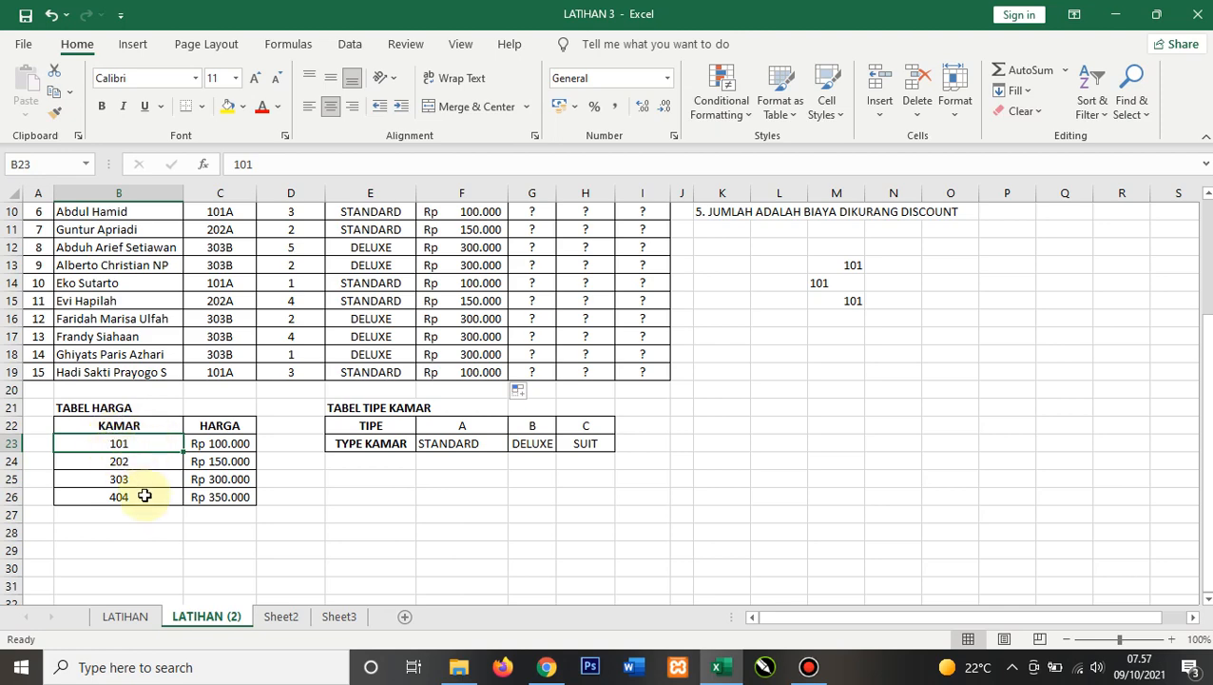
scroll(145, 495, up, 2)
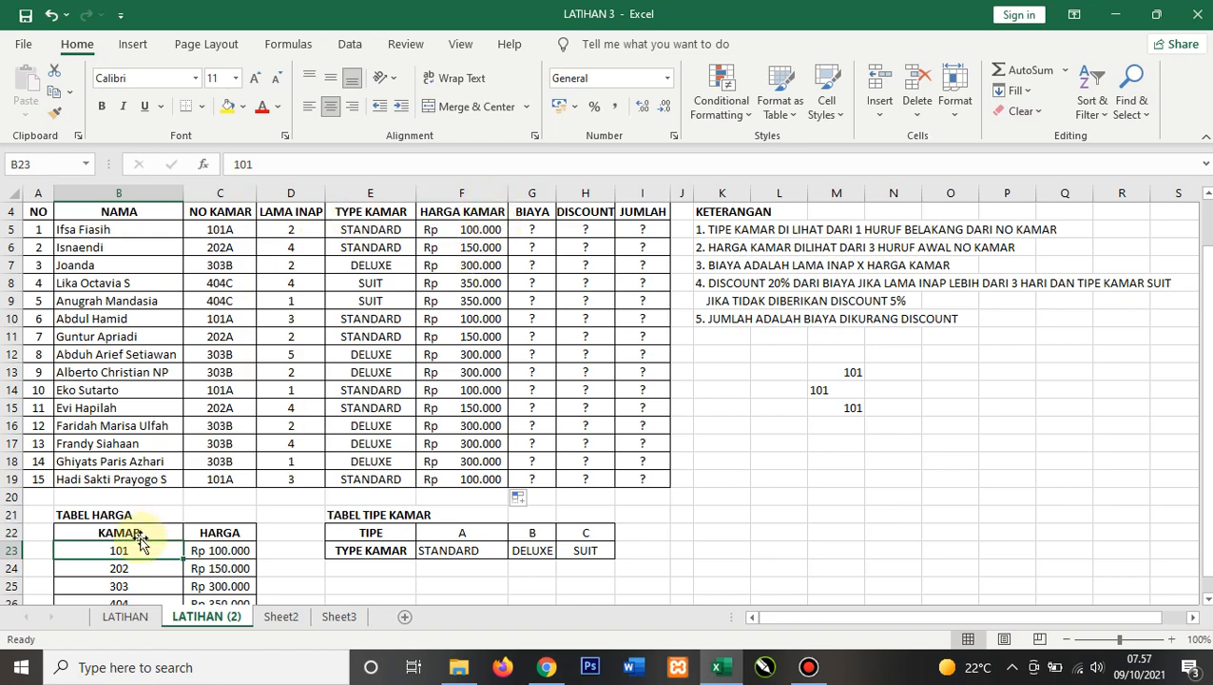
scroll(129, 513, down, 1)
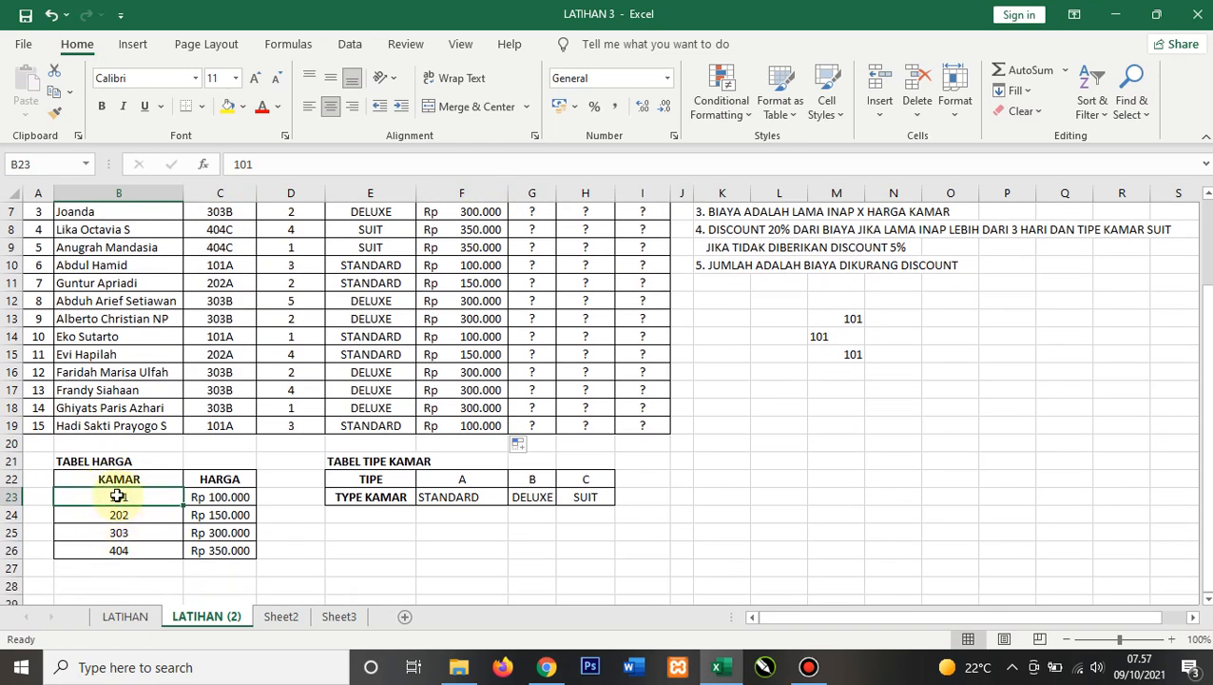
scroll(163, 490, up, 2)
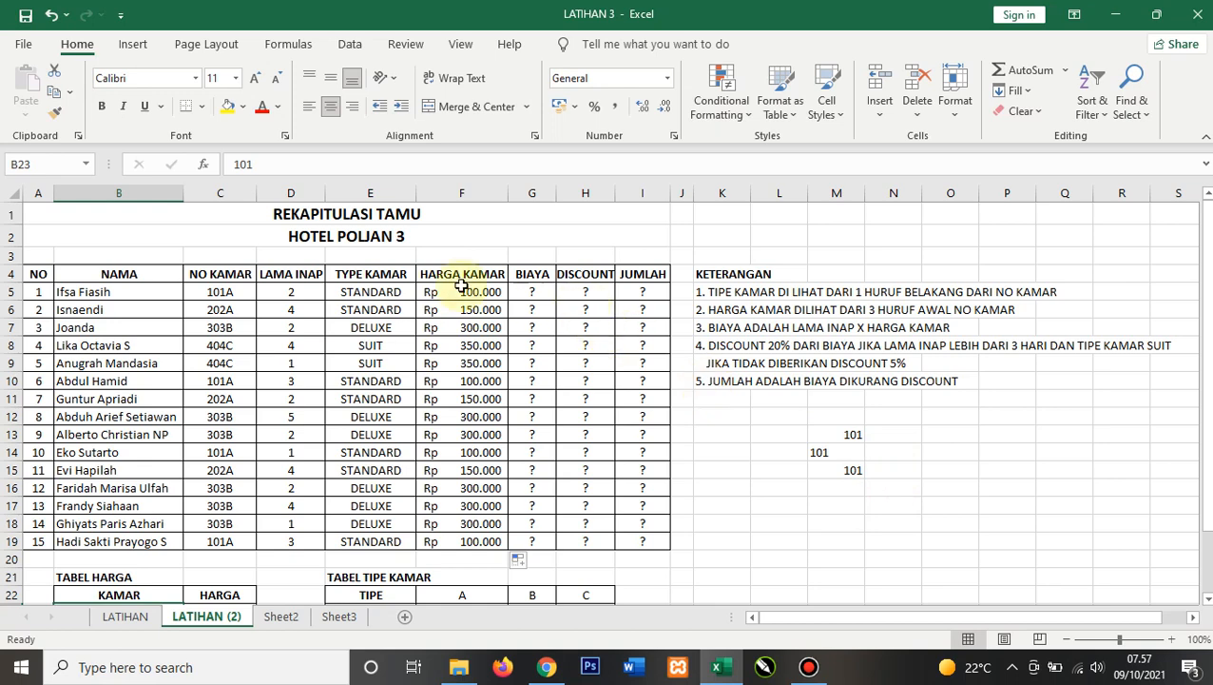
Step: Enter =D5*F5 in G5 to compute BIAYA as length of stay times room price
click(532, 292)
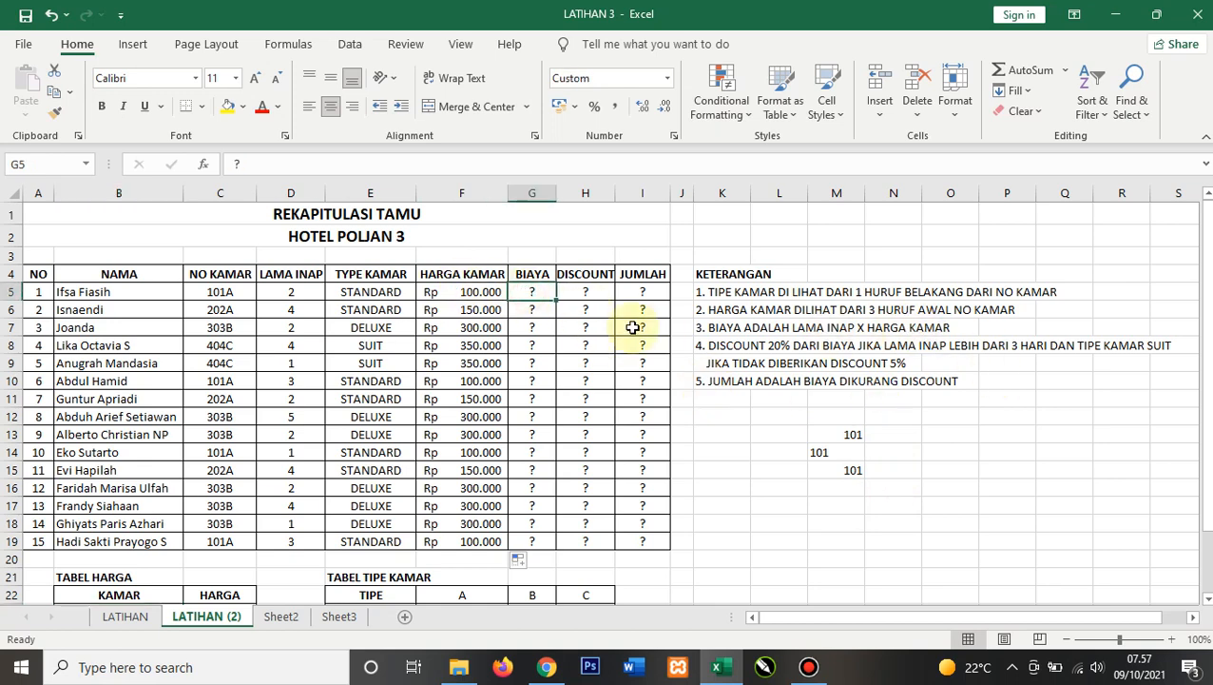
text(=)
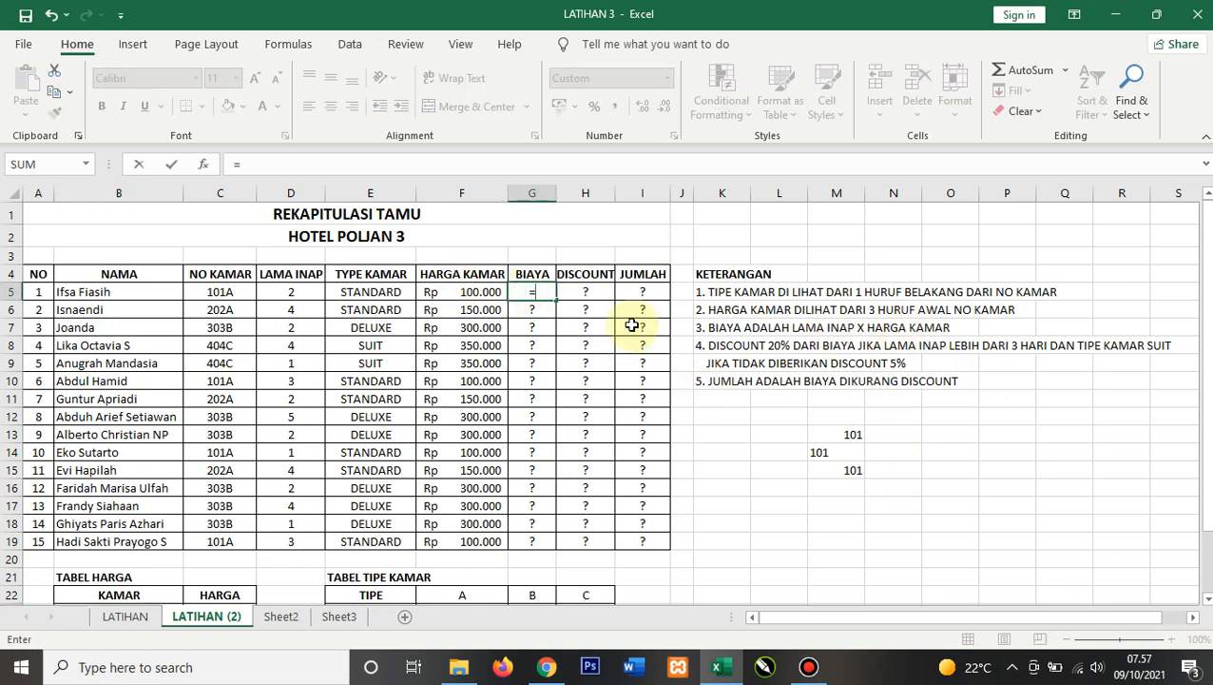
click(304, 296)
text(*)
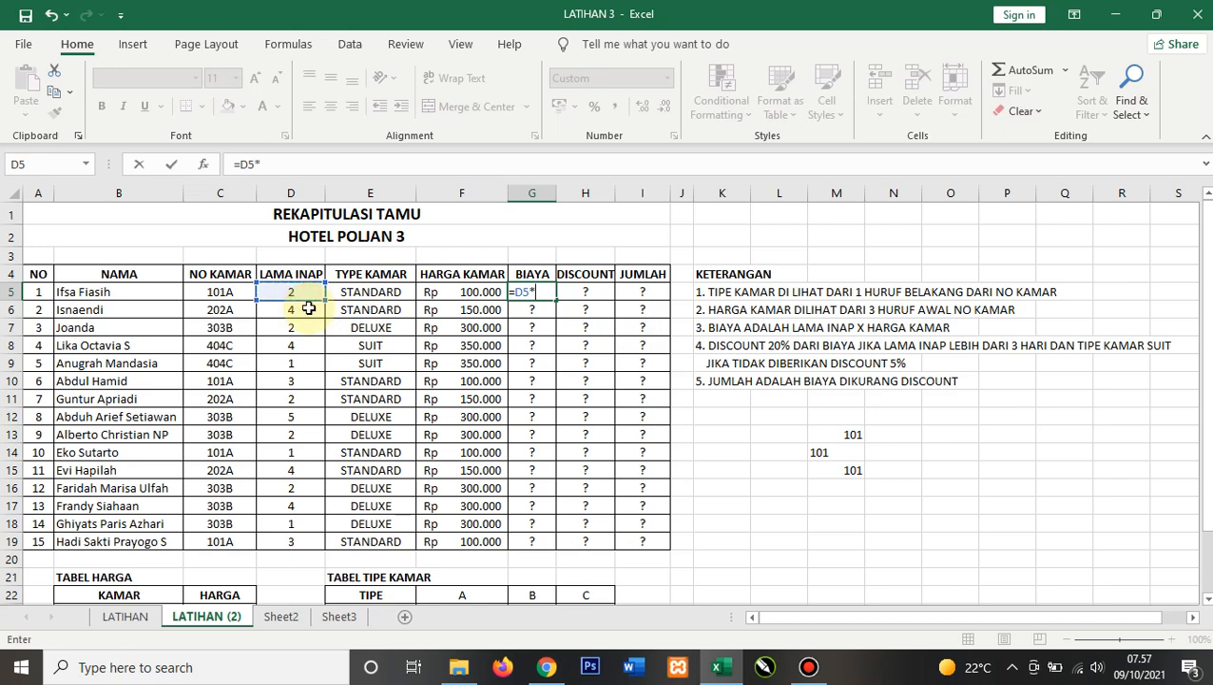
click(478, 291)
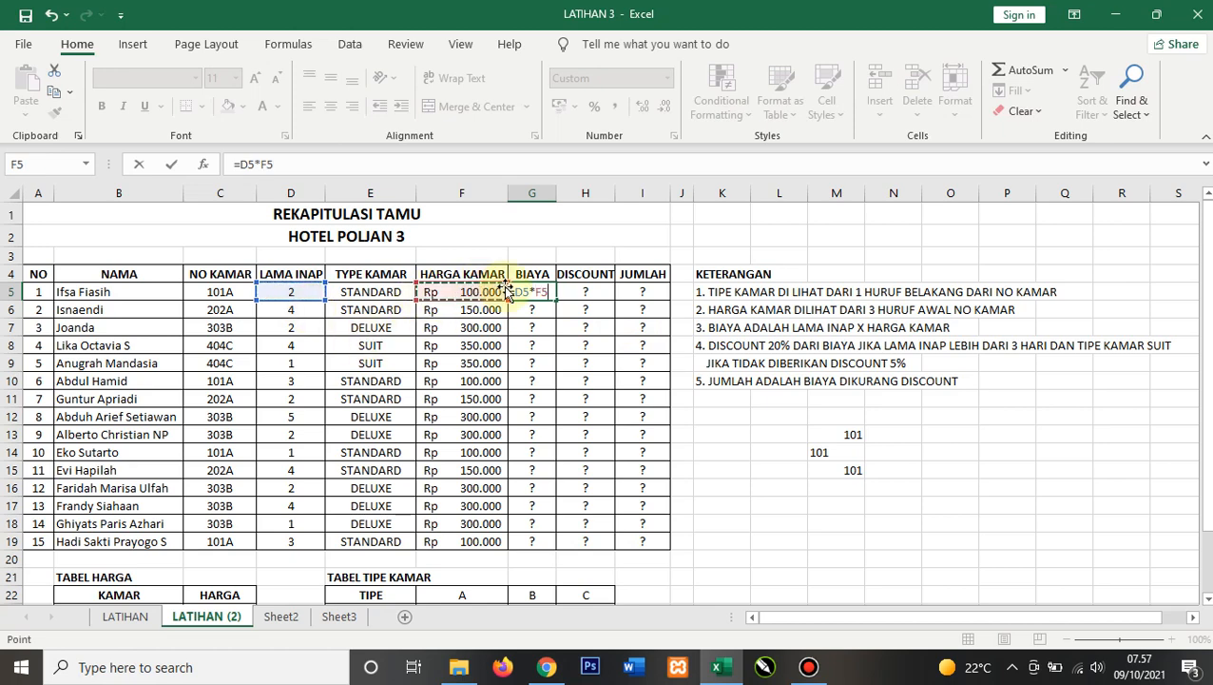
key(Return)
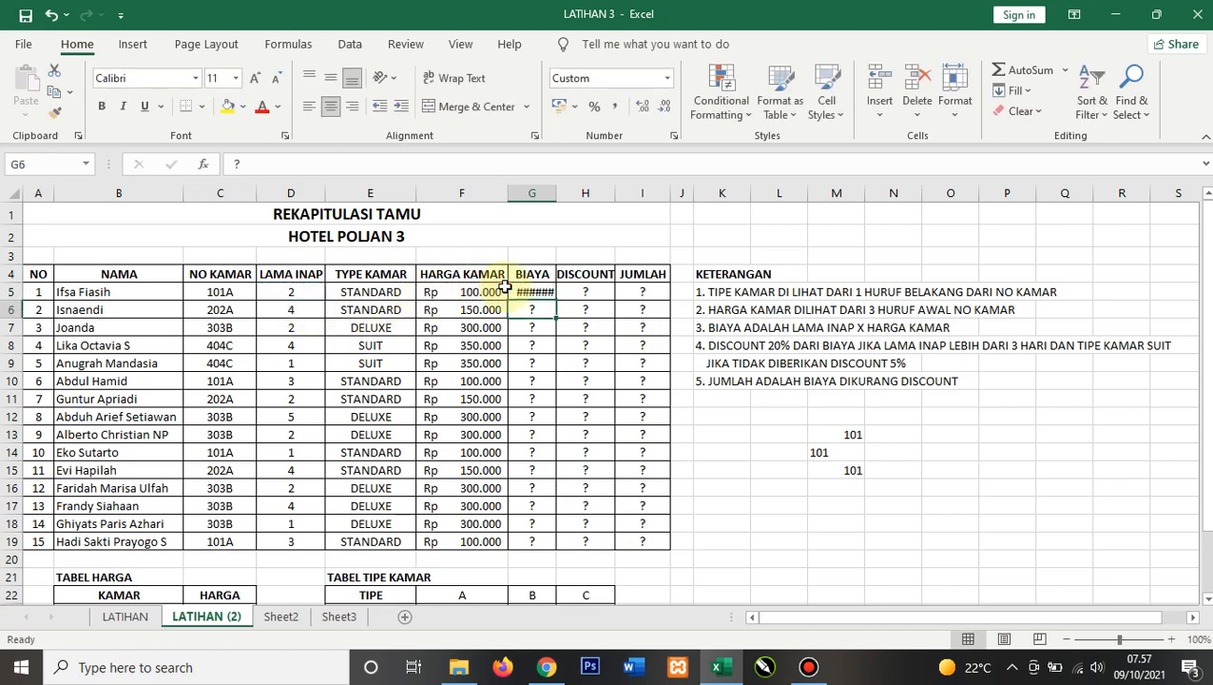
Step: Autofit column G and fill the BIAYA formula down through G19
double_click(561, 194)
click(566, 294)
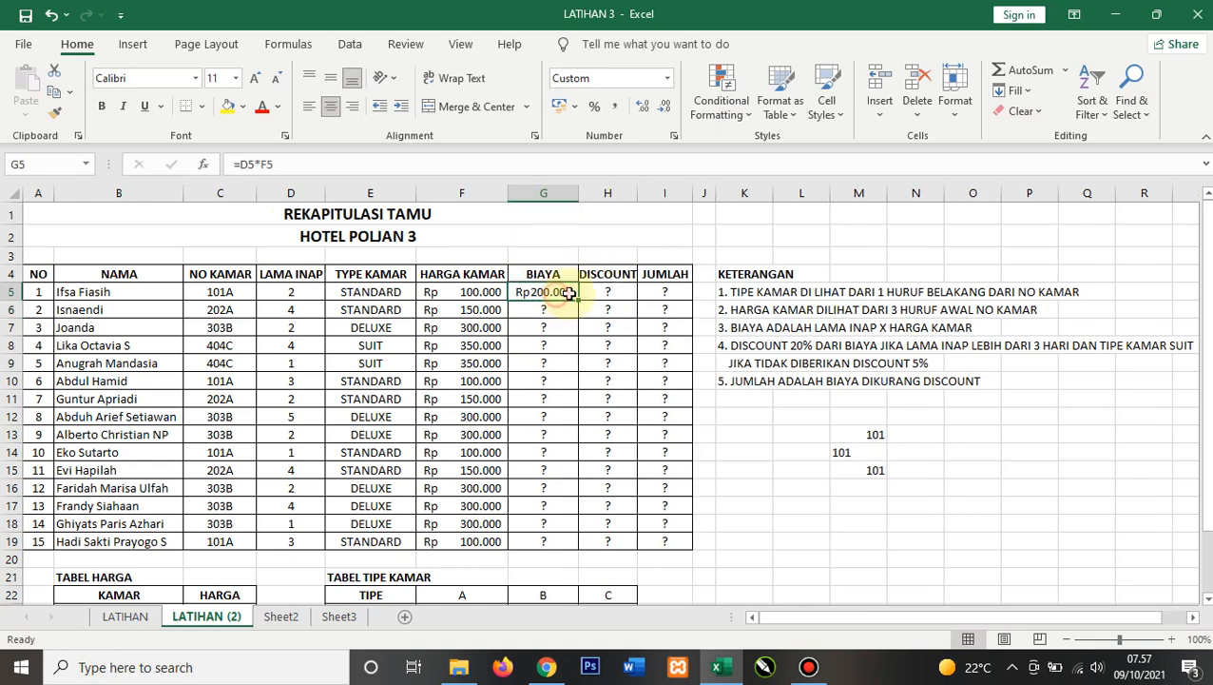
drag(579, 300, 569, 544)
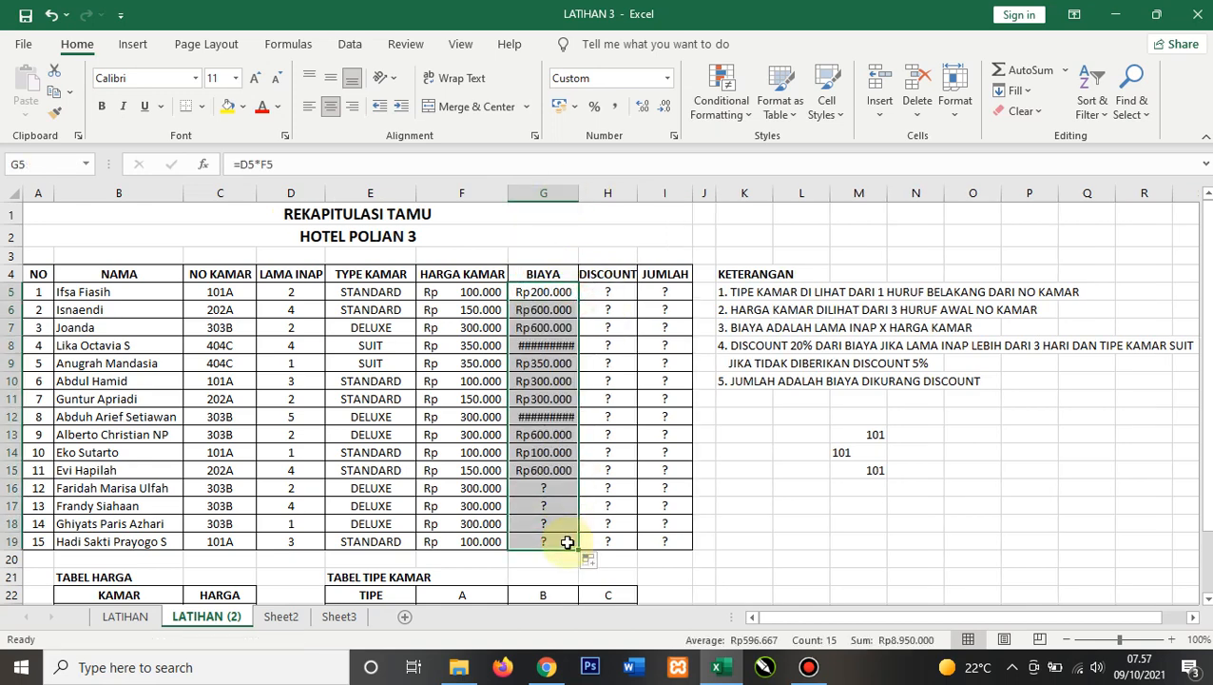
double_click(579, 194)
click(628, 292)
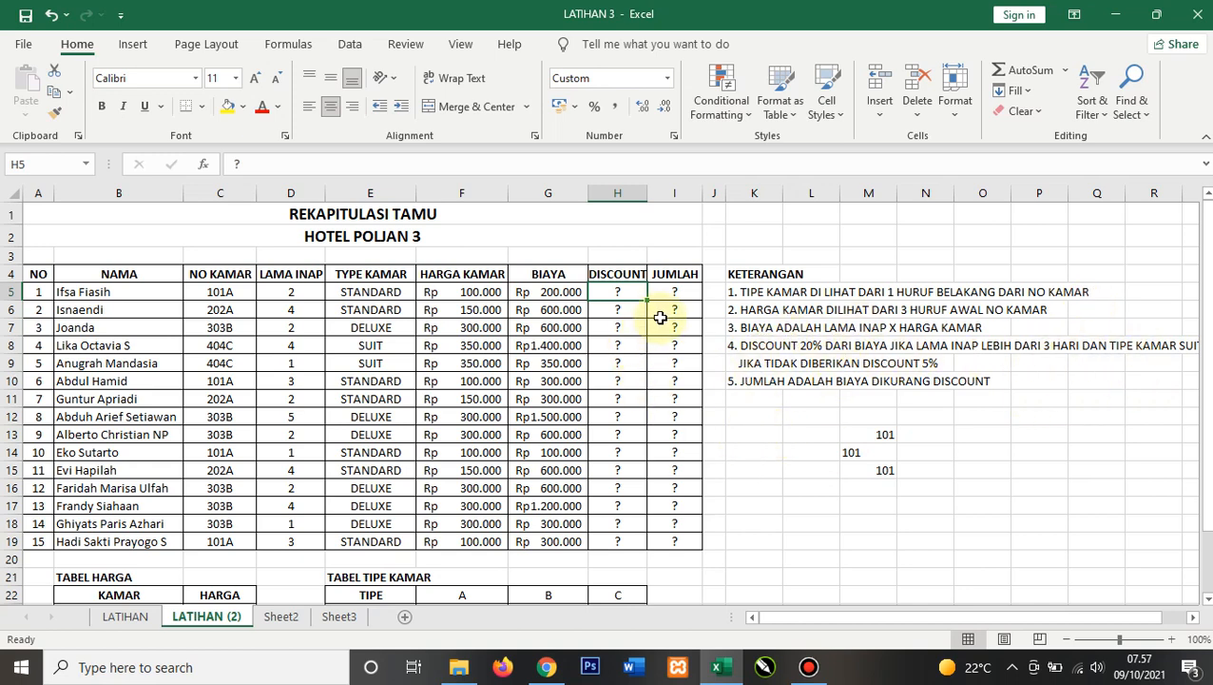
Step: In H5, start the DISCOUNT formula as an IF whose condition is AND(D5>3;E5="SUIT")
text(=if()
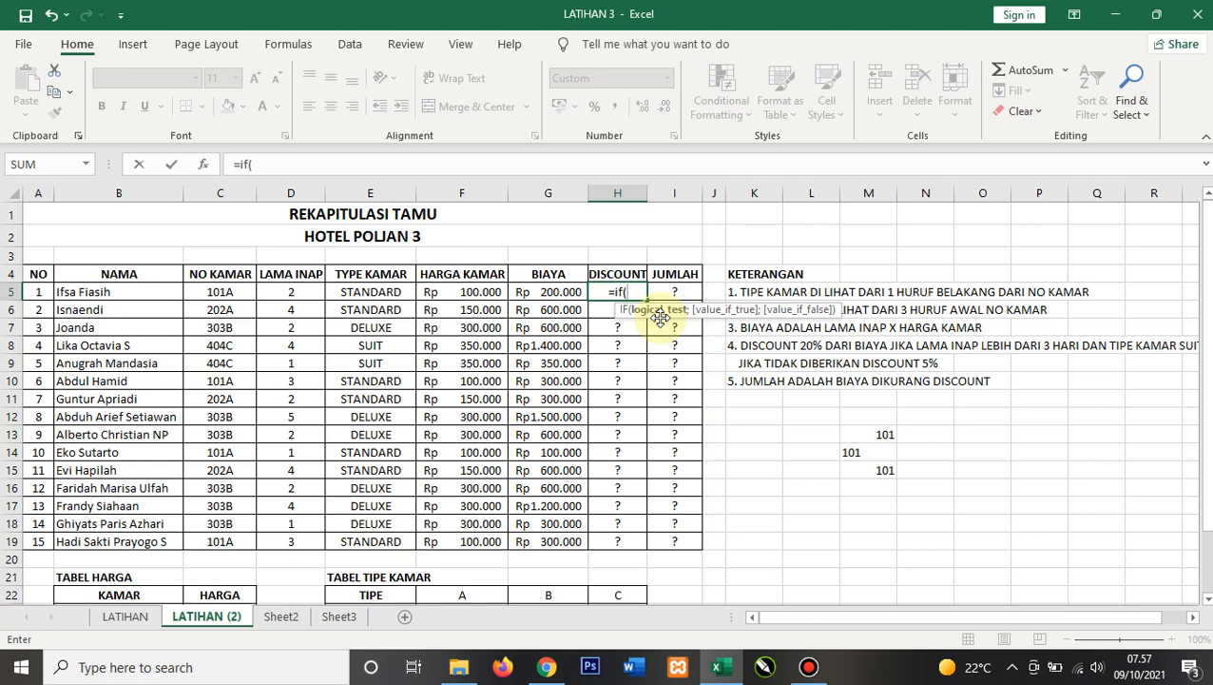
click(285, 291)
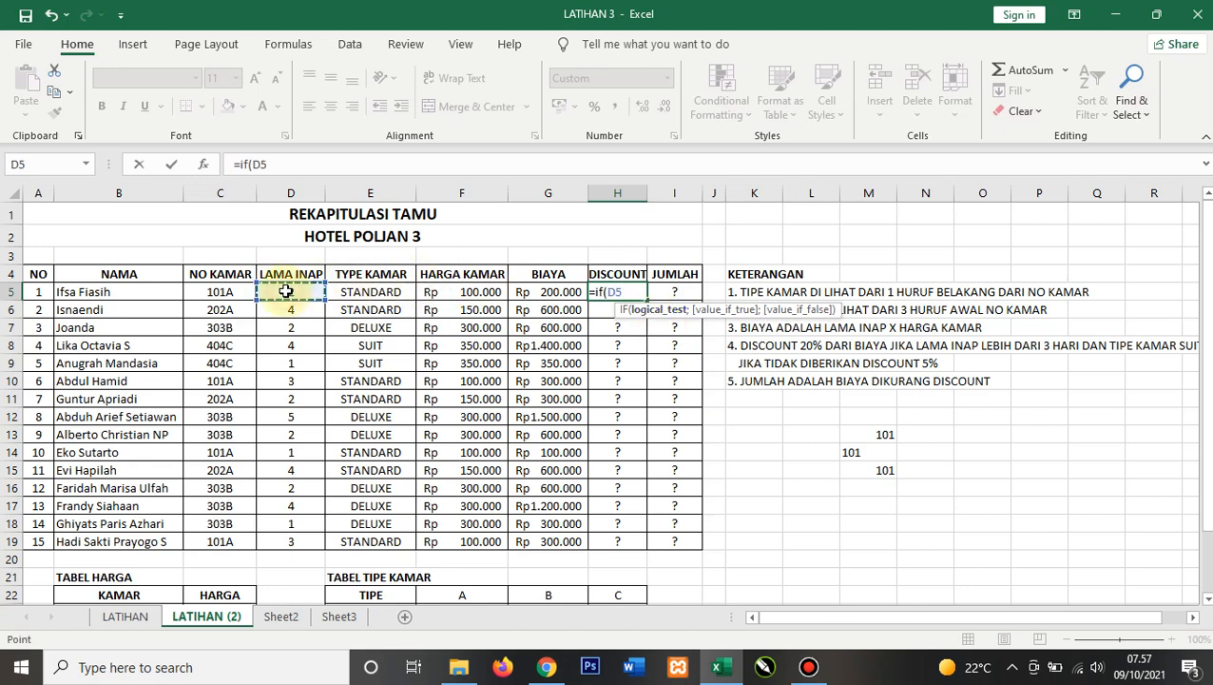
text(>3)
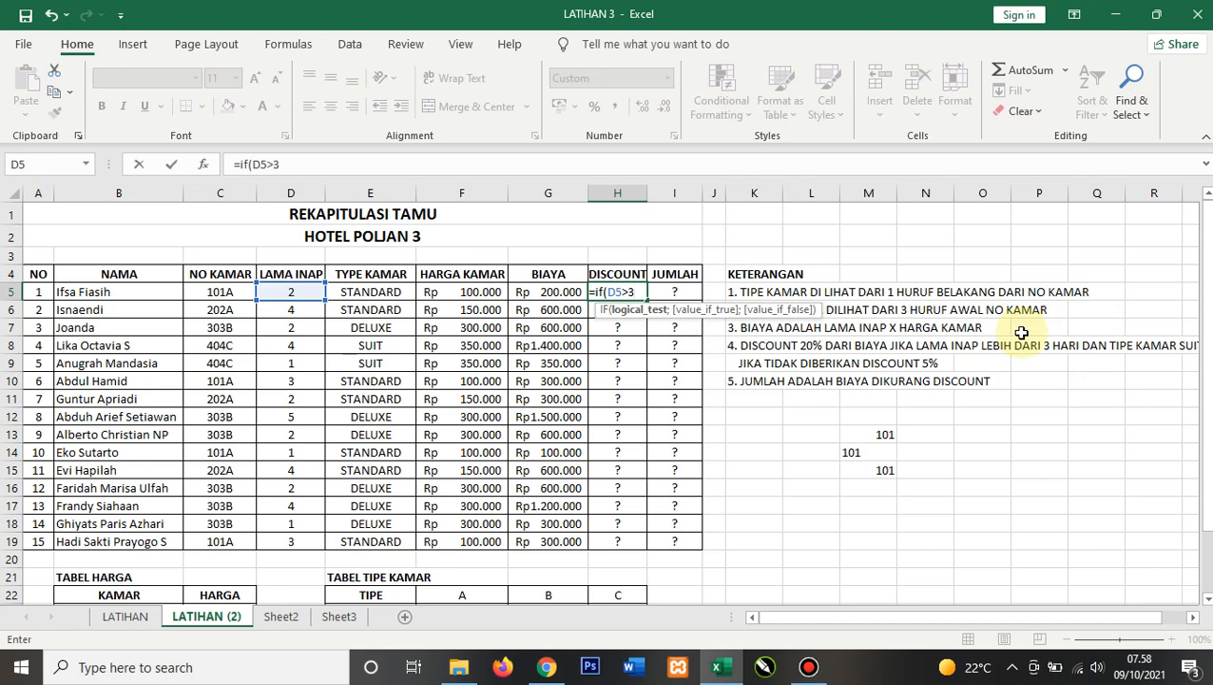
click(362, 168)
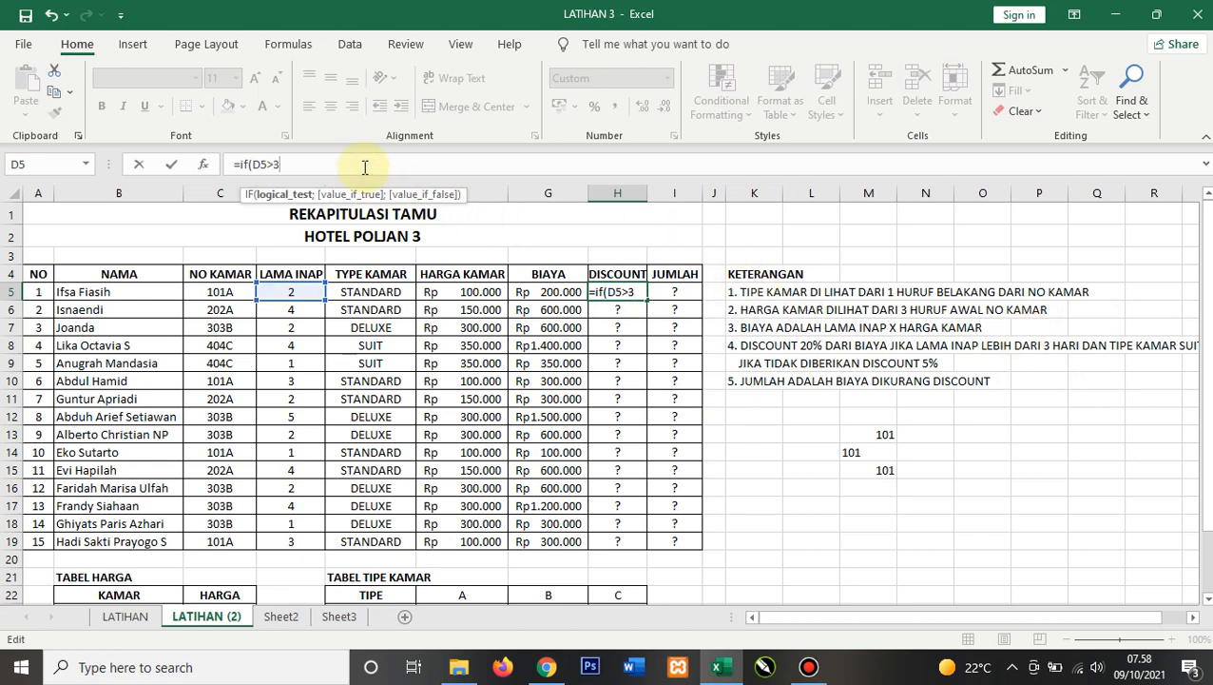
key(BackSpace)
key(BackSpace)
key(BackSpace)
key(BackSpace)
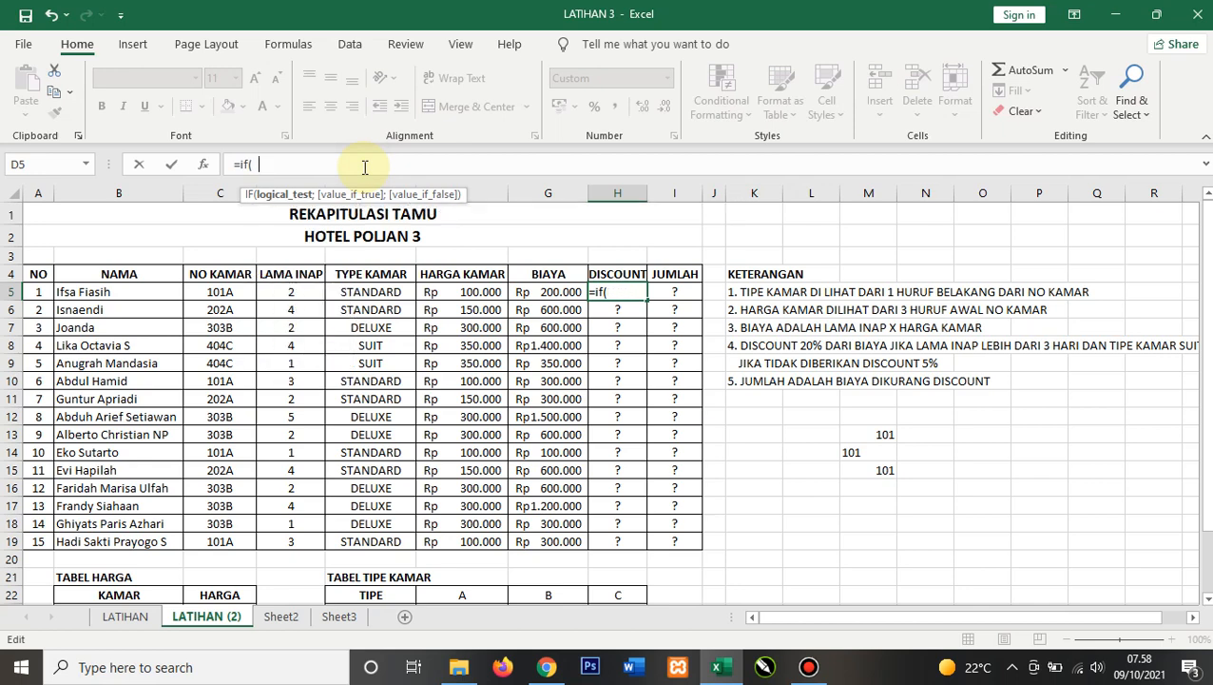
text(and()
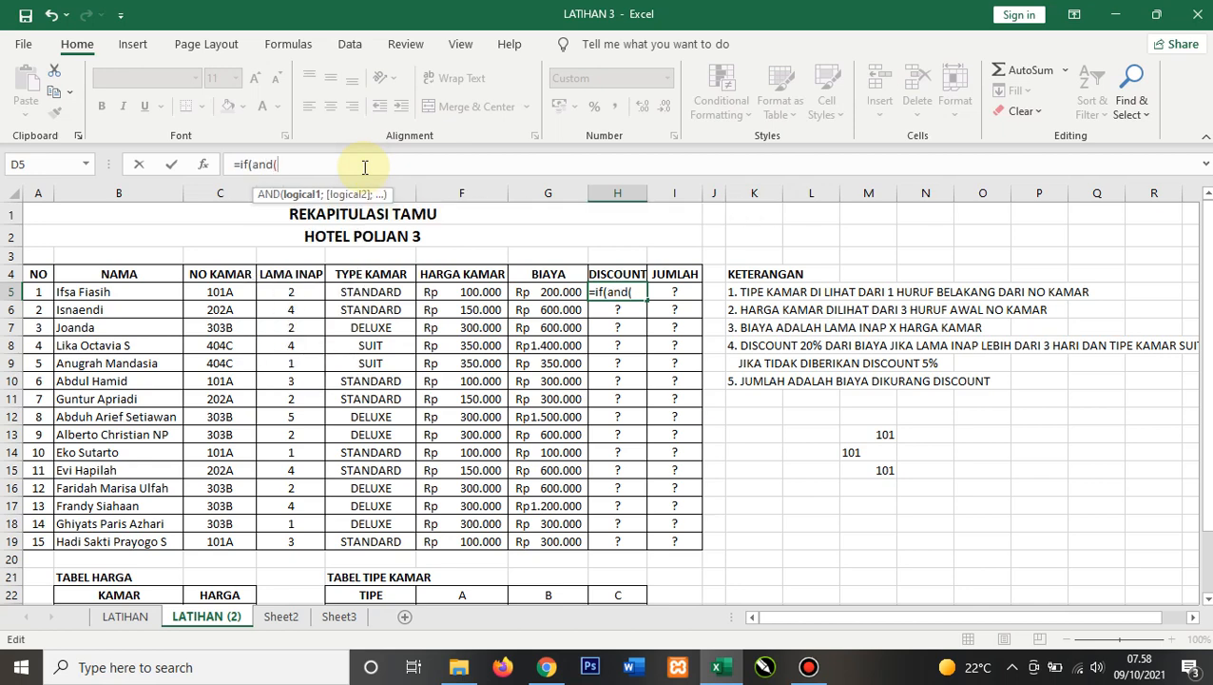
click(280, 297)
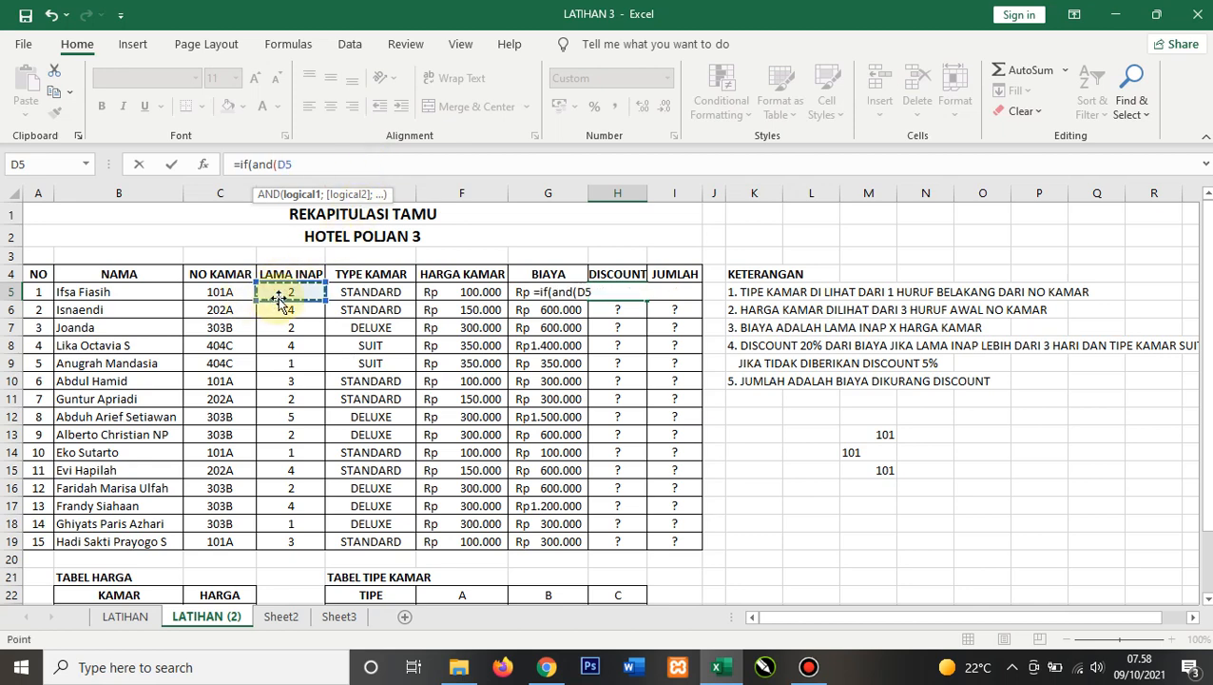
text(>3;)
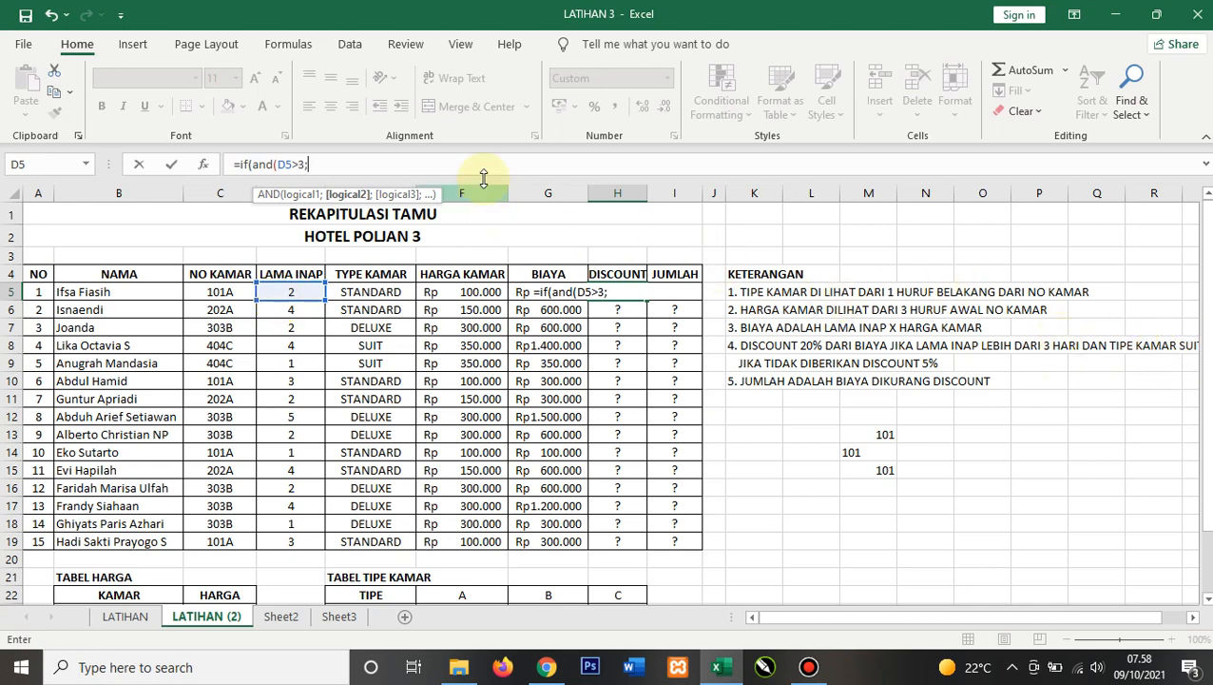
click(379, 295)
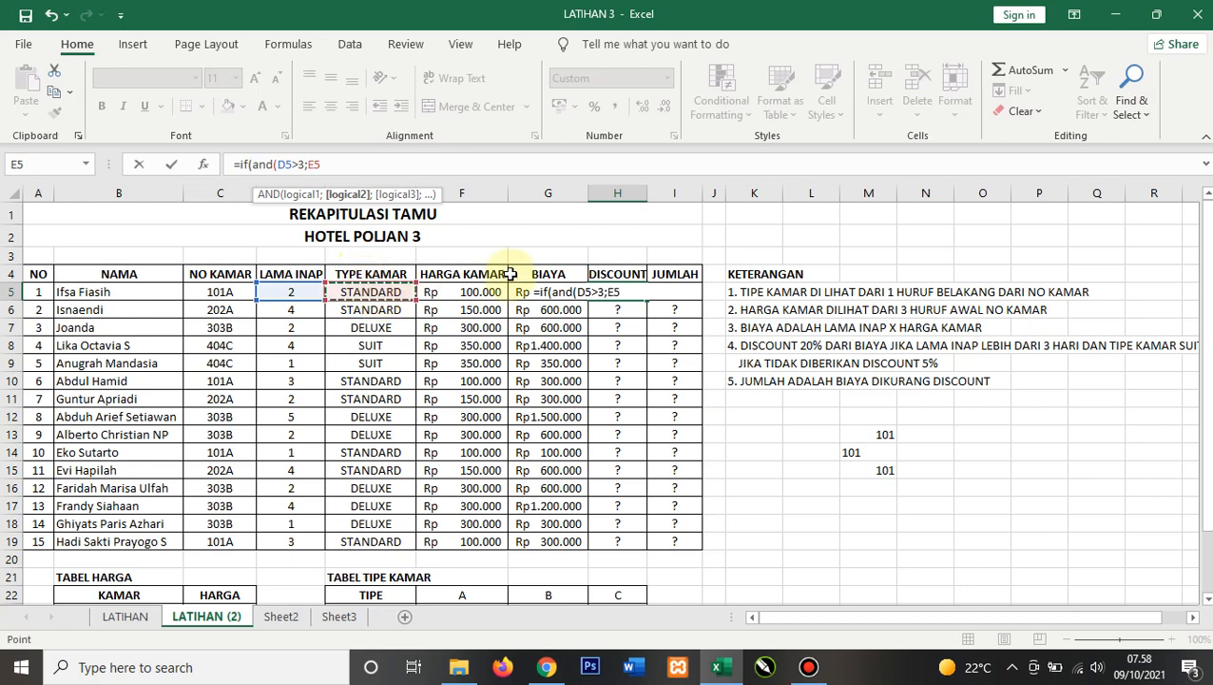
text(="SU)
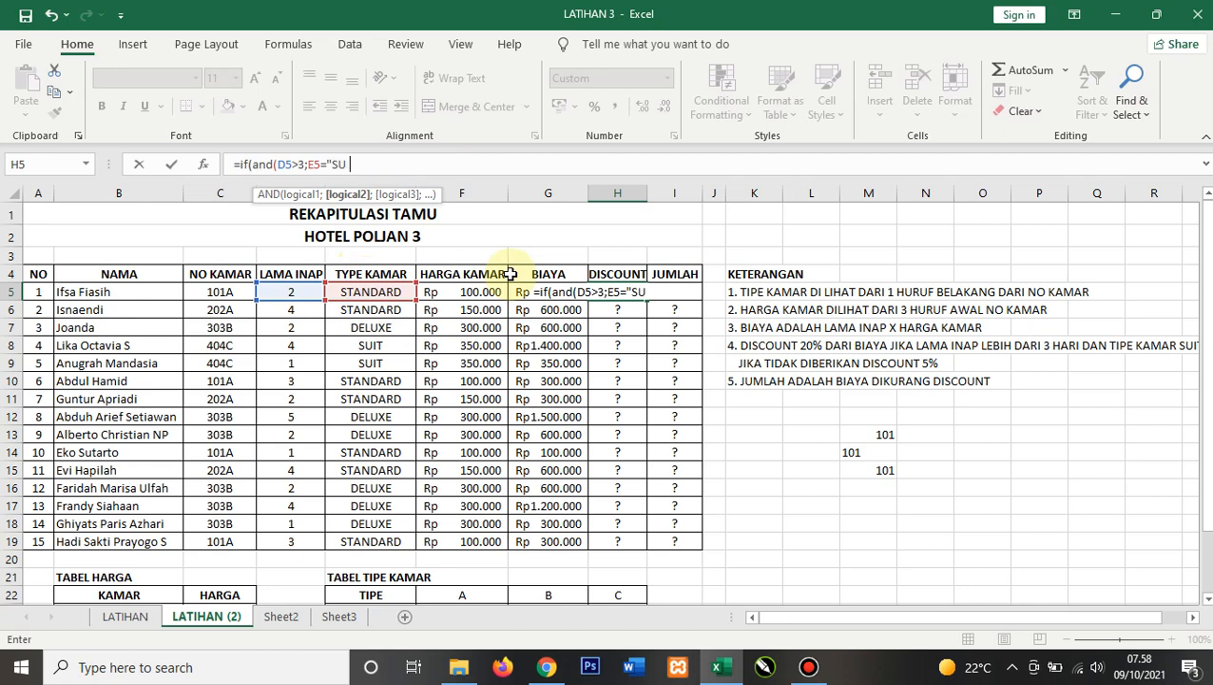
text(IT";)
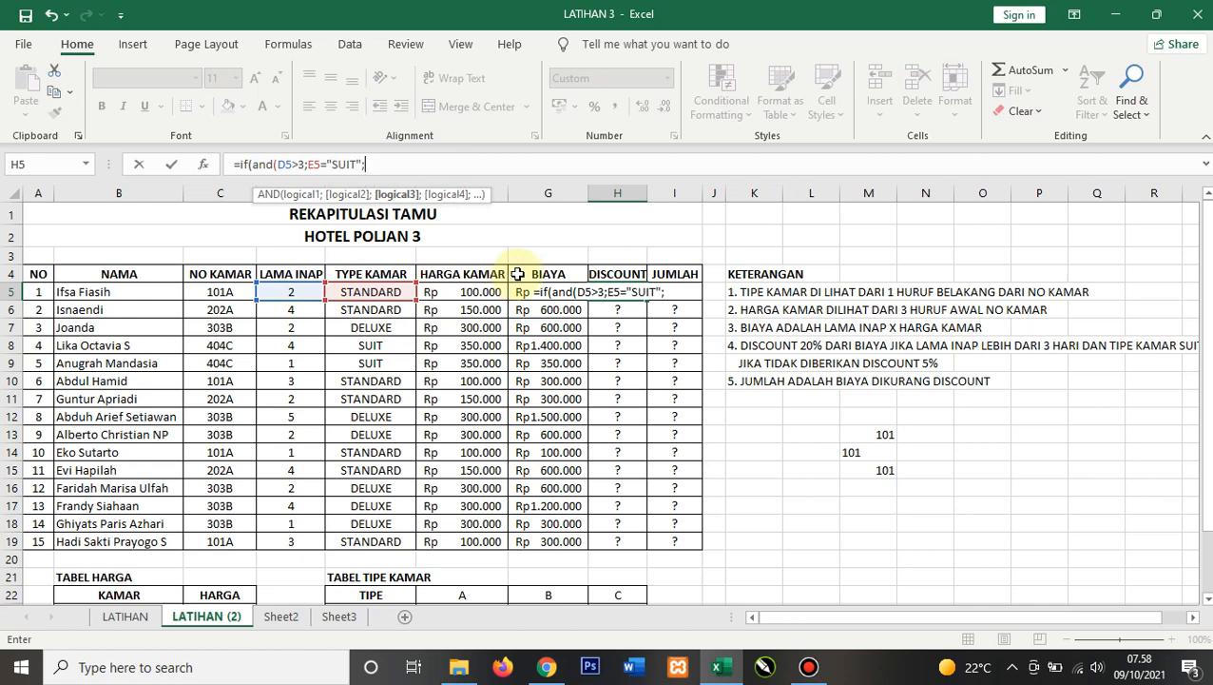
key(BackSpace)
text())
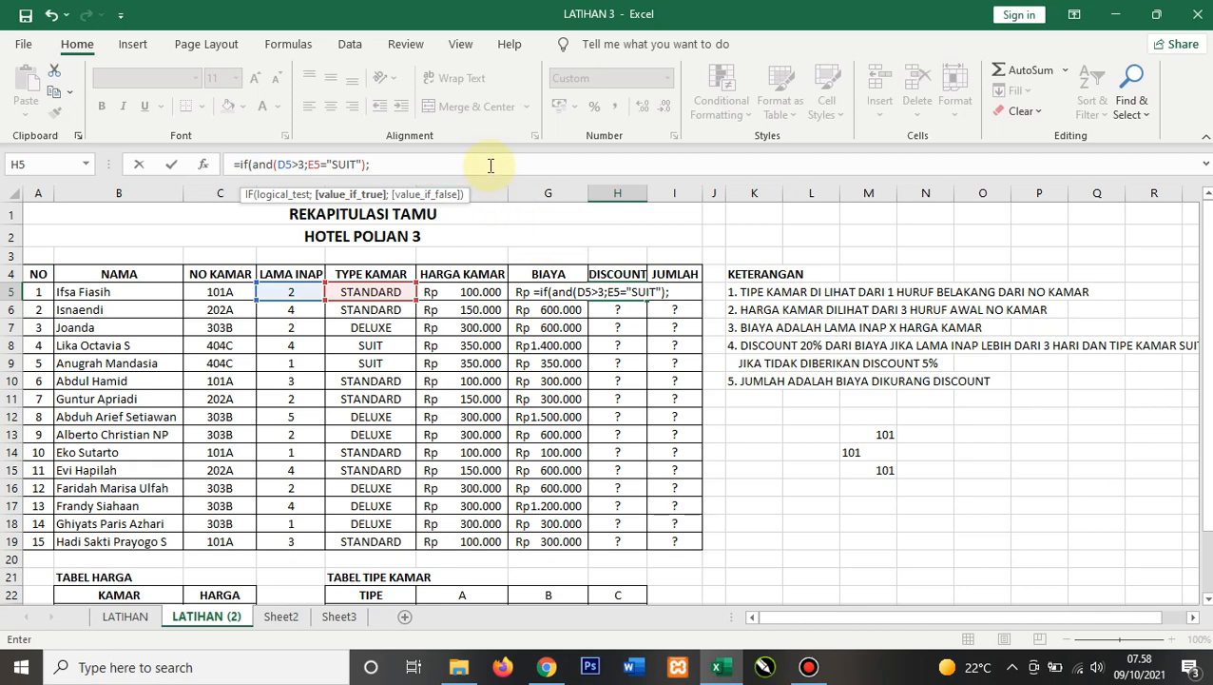
Step: Complete the H5 formula with 20%*G5 when true and 5%*G5 otherwise, and confirm it
text(20%*)
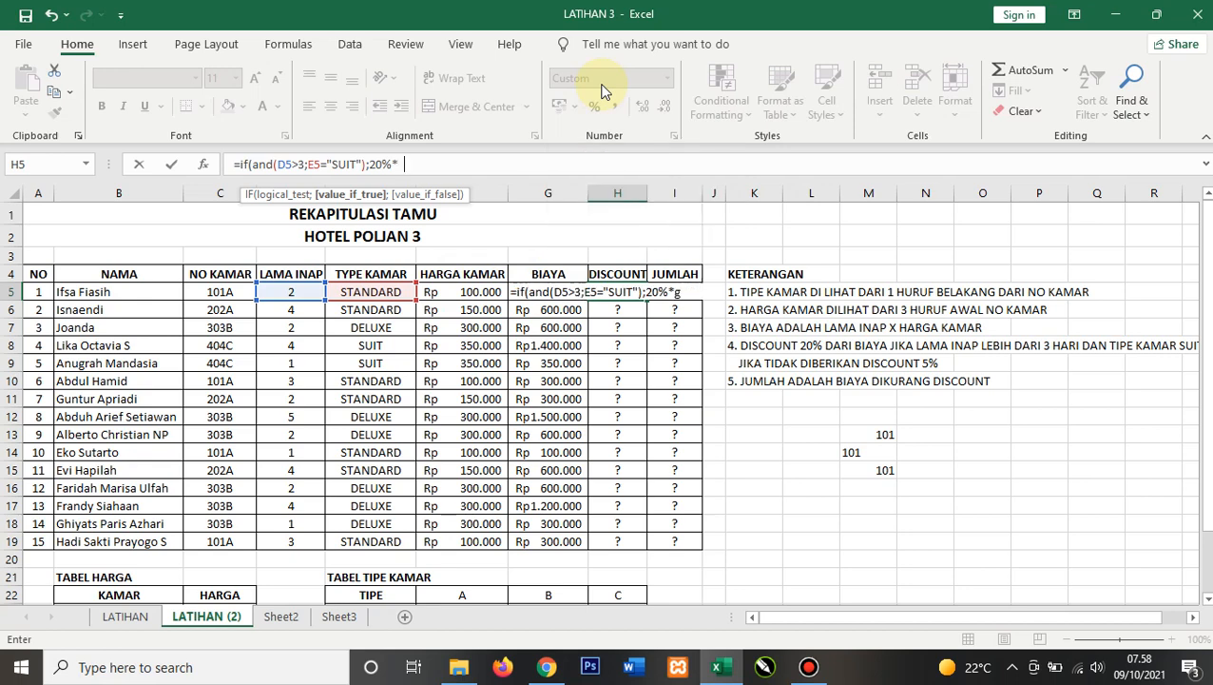
text(g5;5%*)
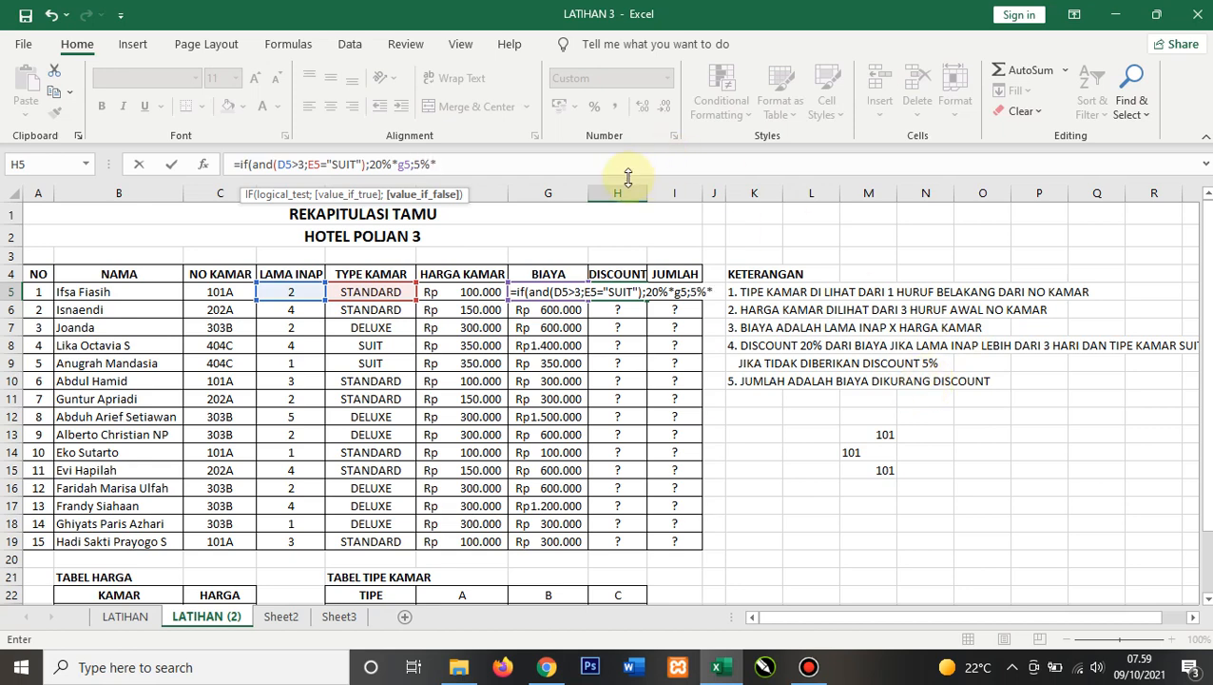
text(g5)
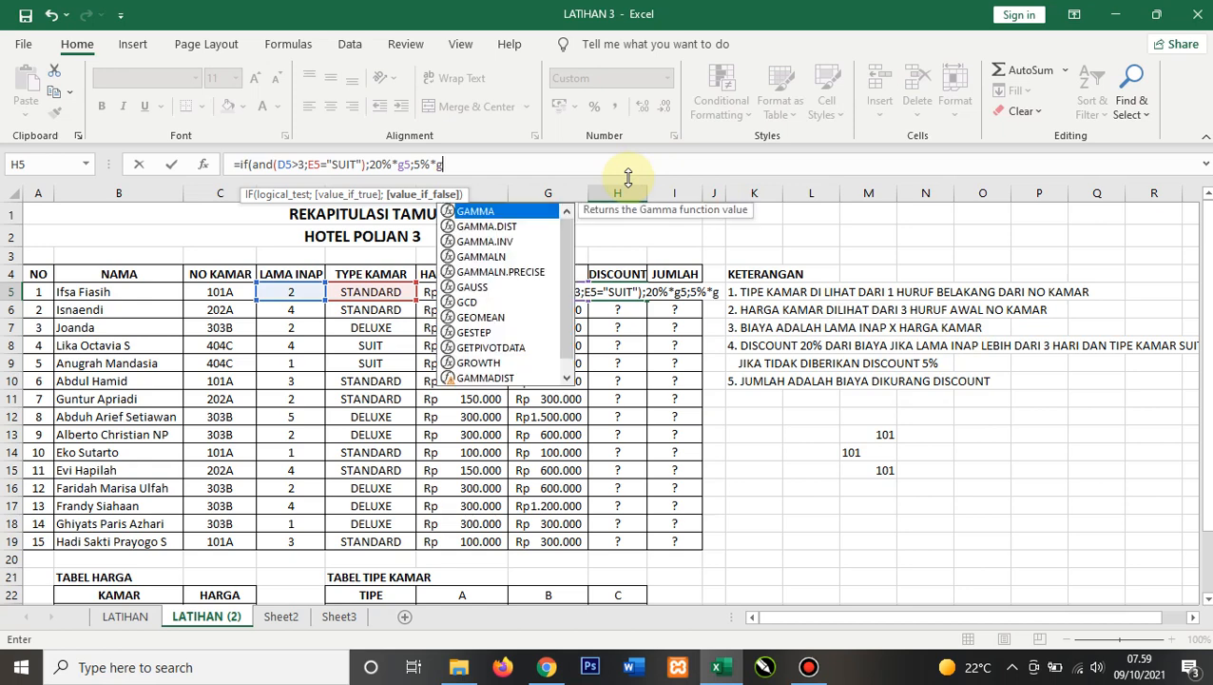
key(BackSpace)
text(5)
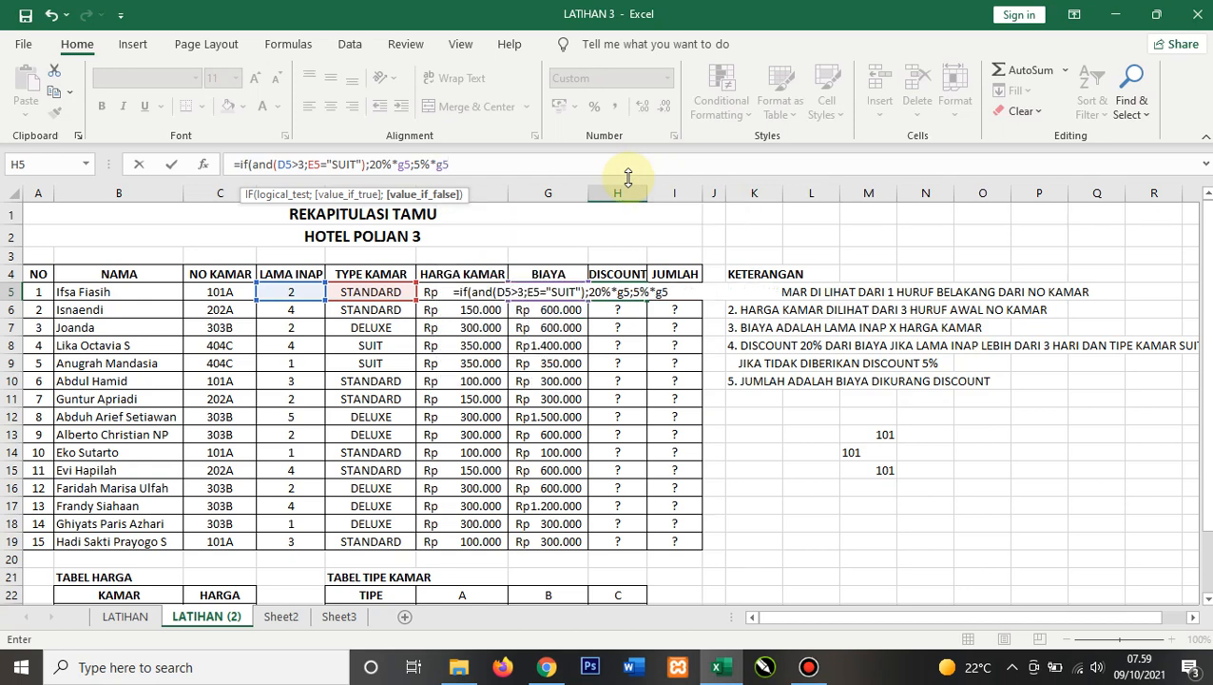
key(Return)
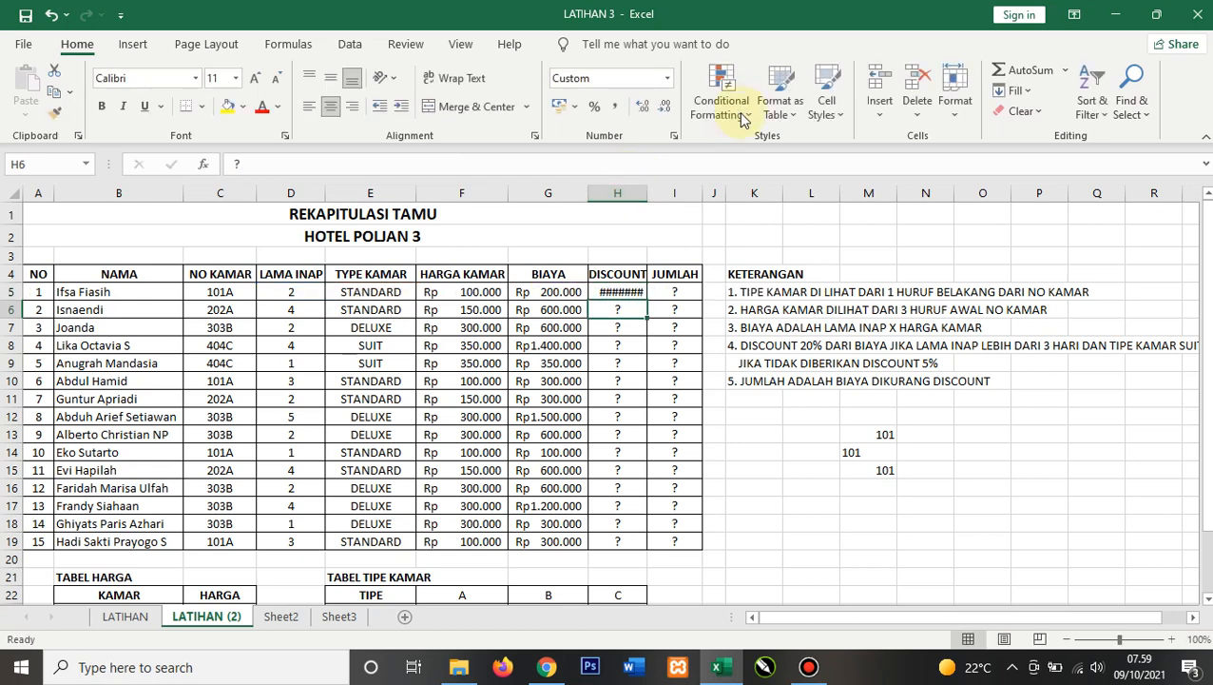
Step: Autofit column H, widen column J, and fill the DISCOUNT formula down from H5 through H19
double_click(648, 194)
click(641, 297)
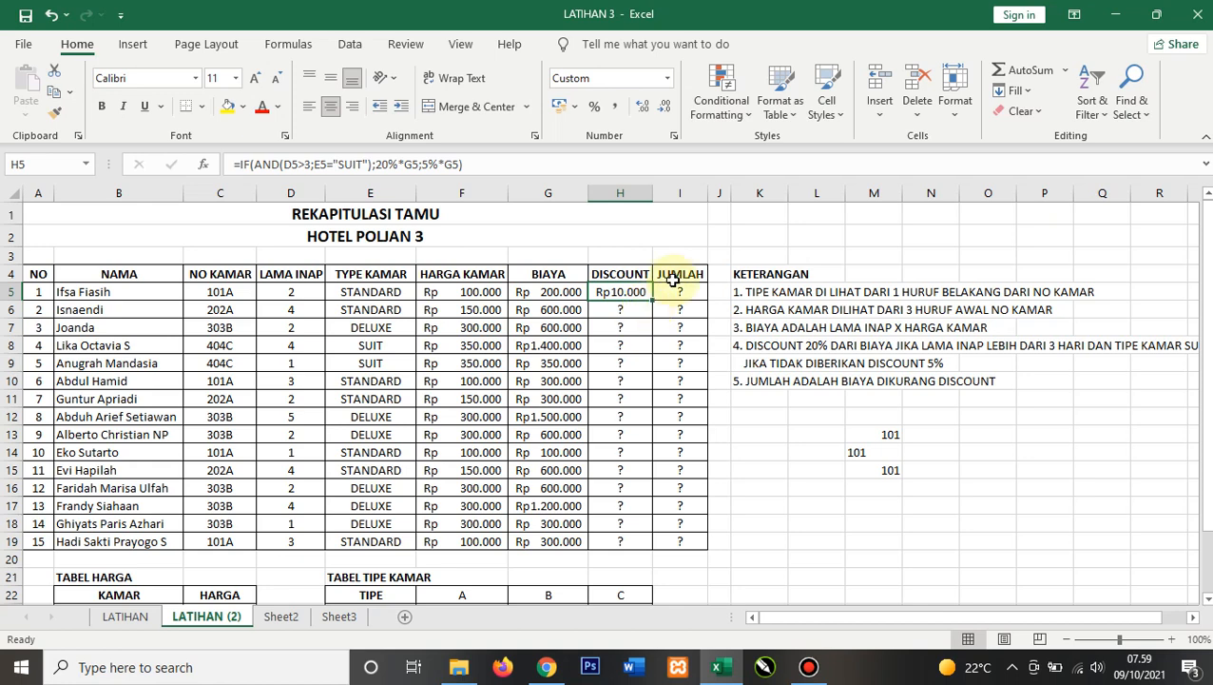
drag(729, 193, 768, 193)
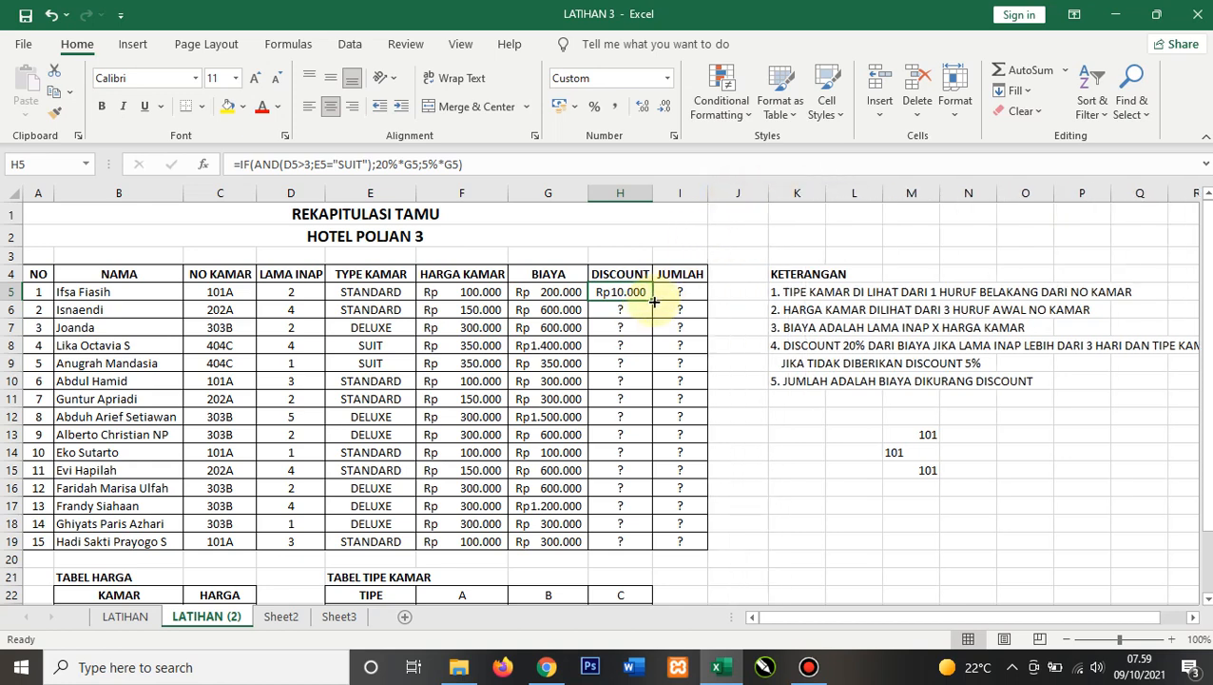
drag(654, 301, 652, 547)
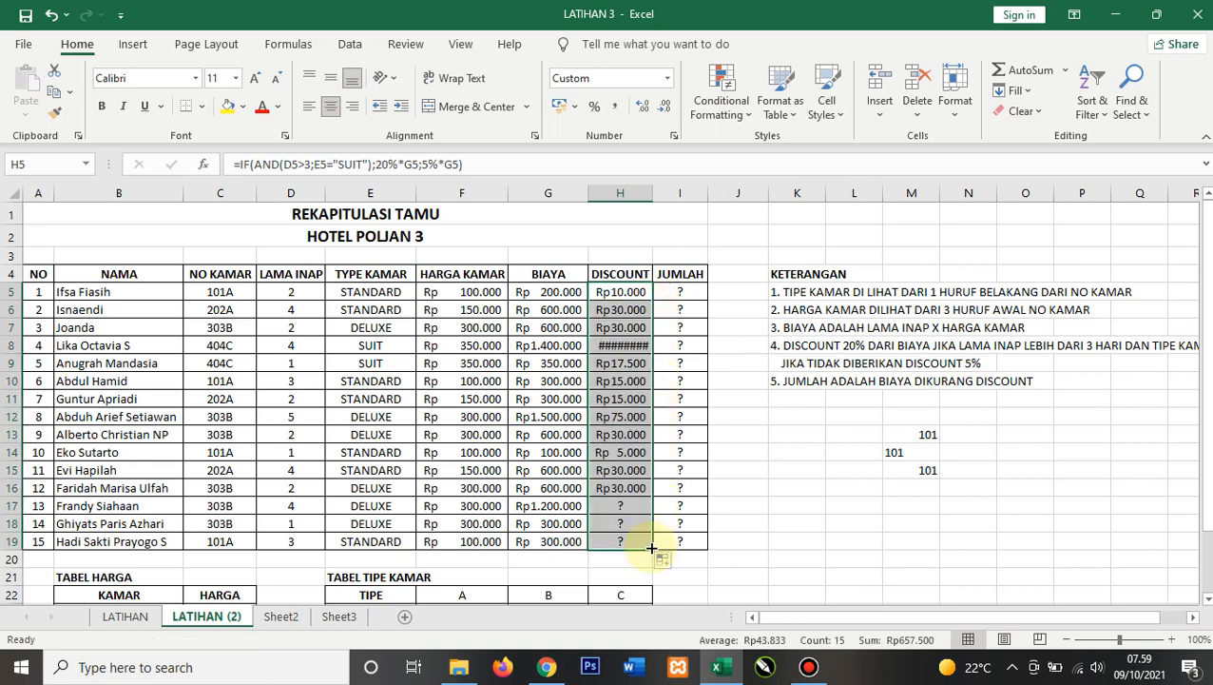
double_click(653, 193)
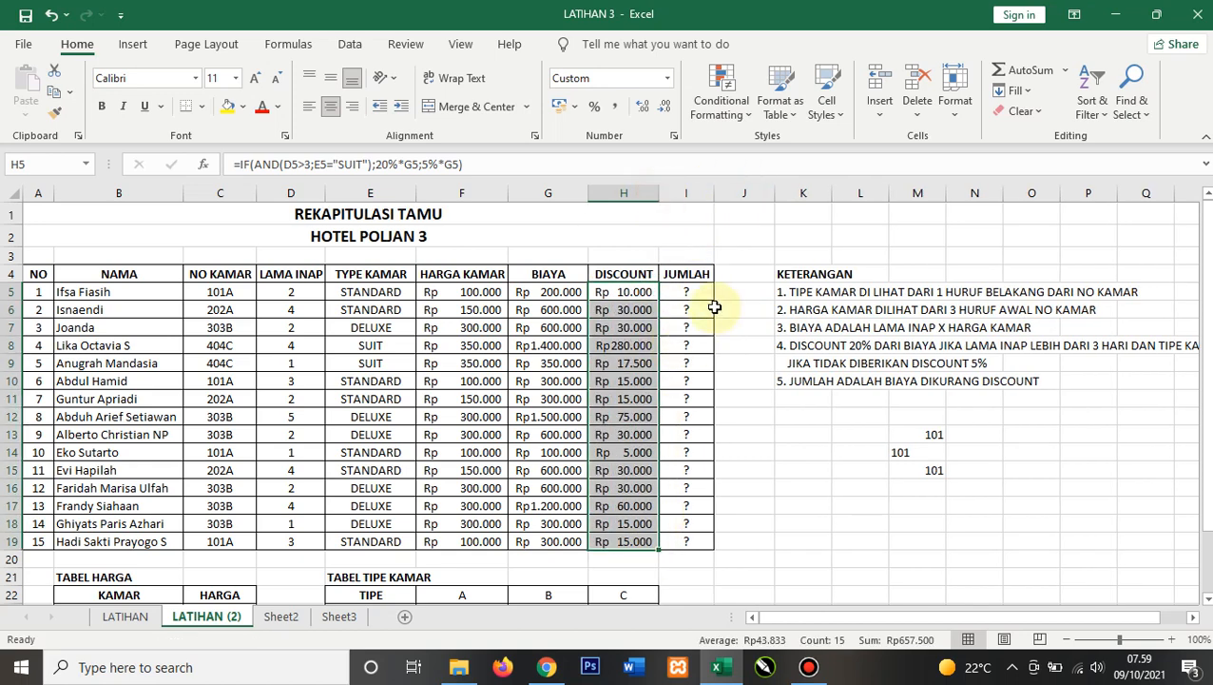
Step: Enter =IF(AND(D5>3;E5="SUIT");"20%";"5%") in J5 to show the discount rate as text
click(719, 345)
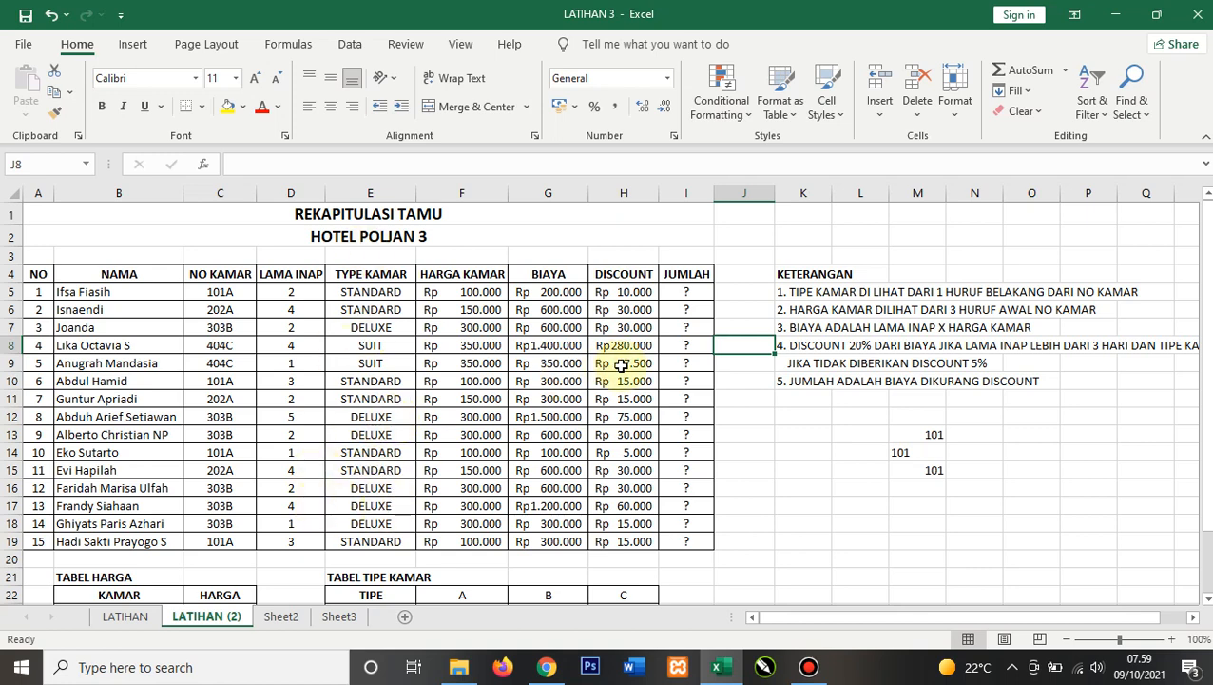
click(762, 292)
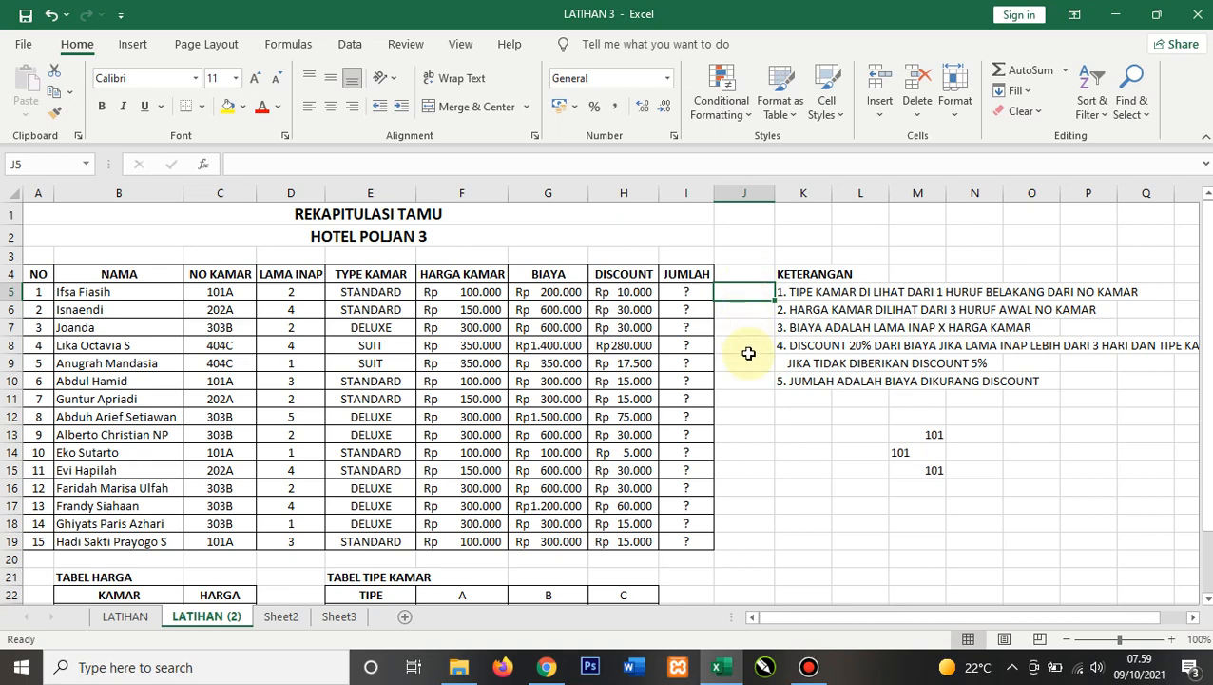
text(=)
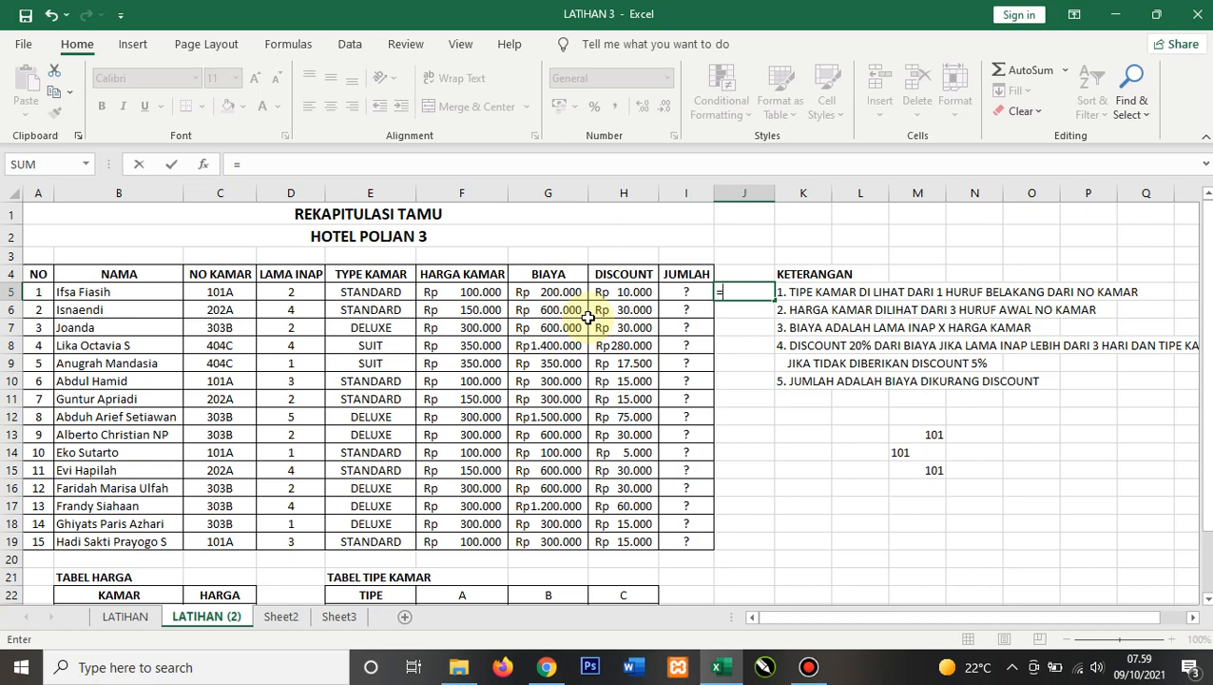
text(if(and)
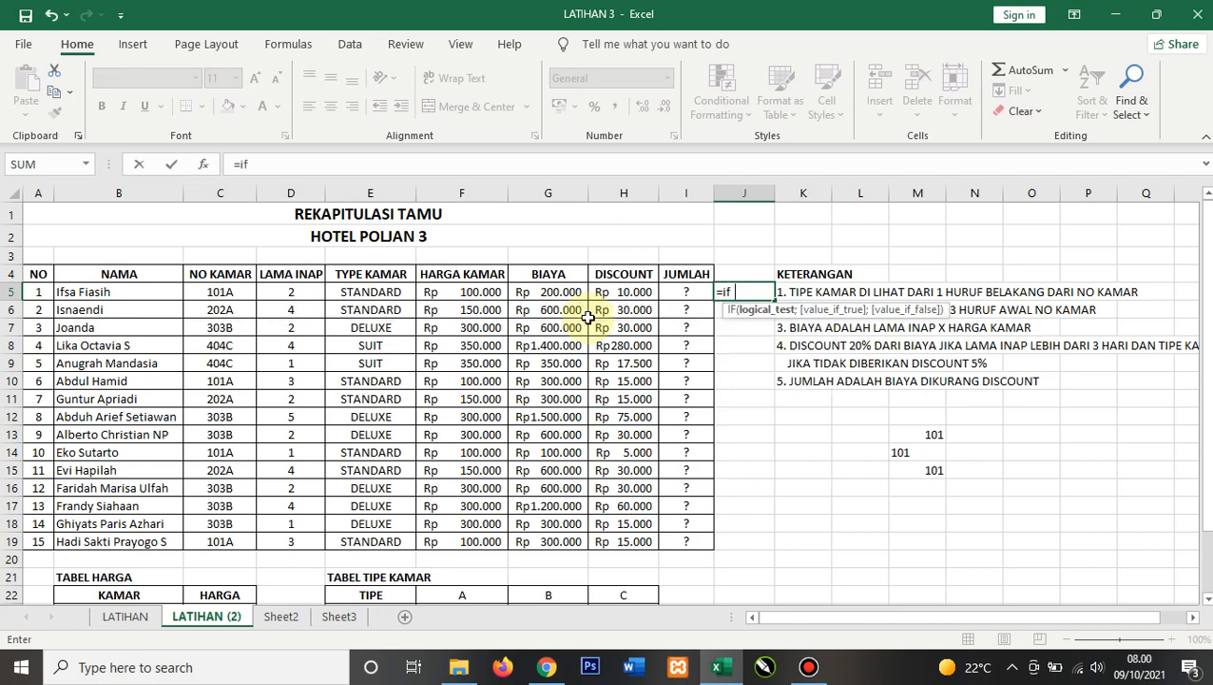
text(()
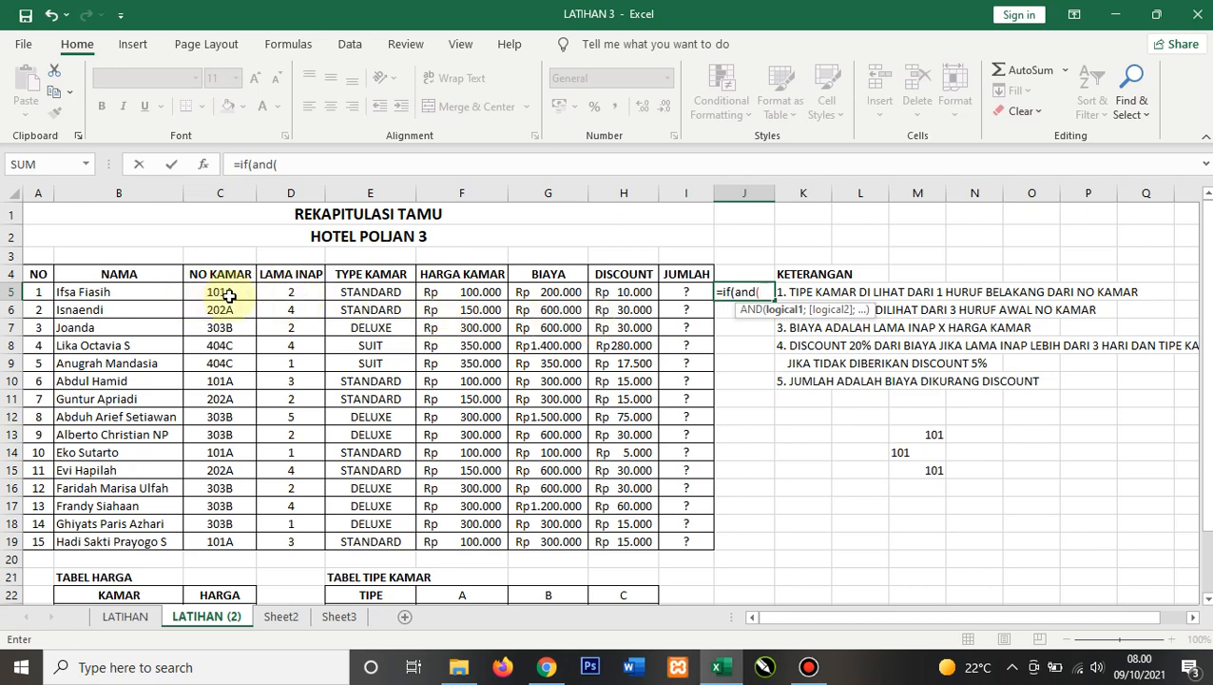
click(284, 290)
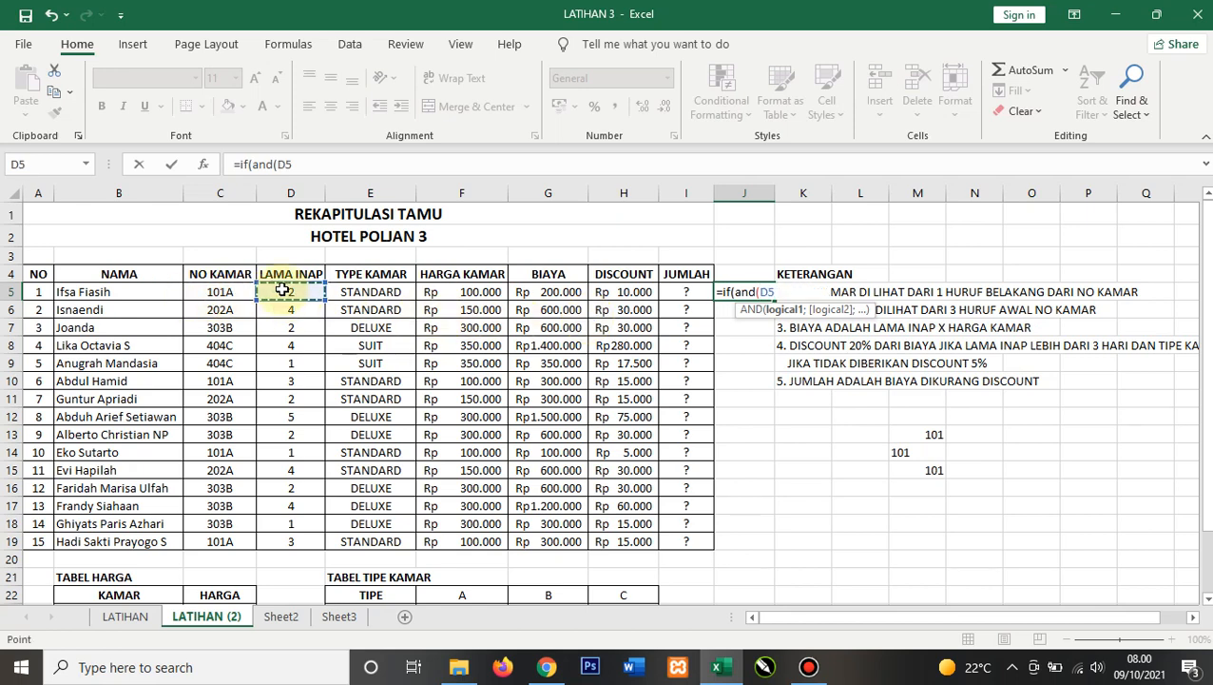
text(>3;)
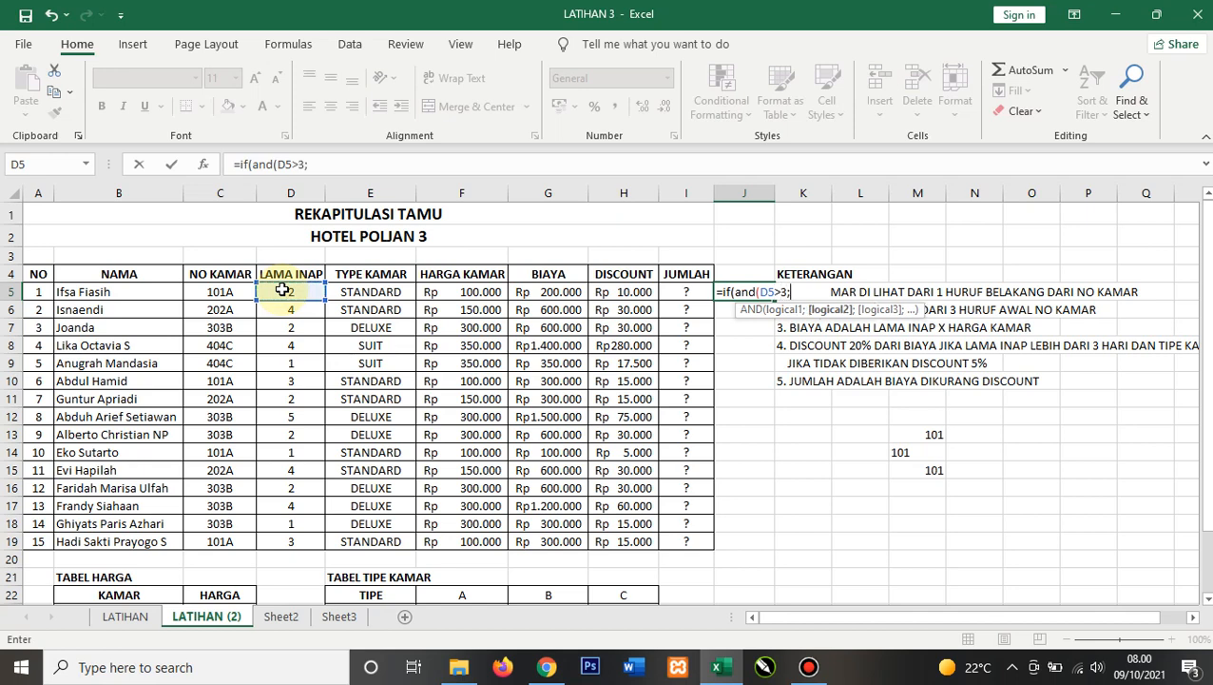
click(360, 290)
text(=")
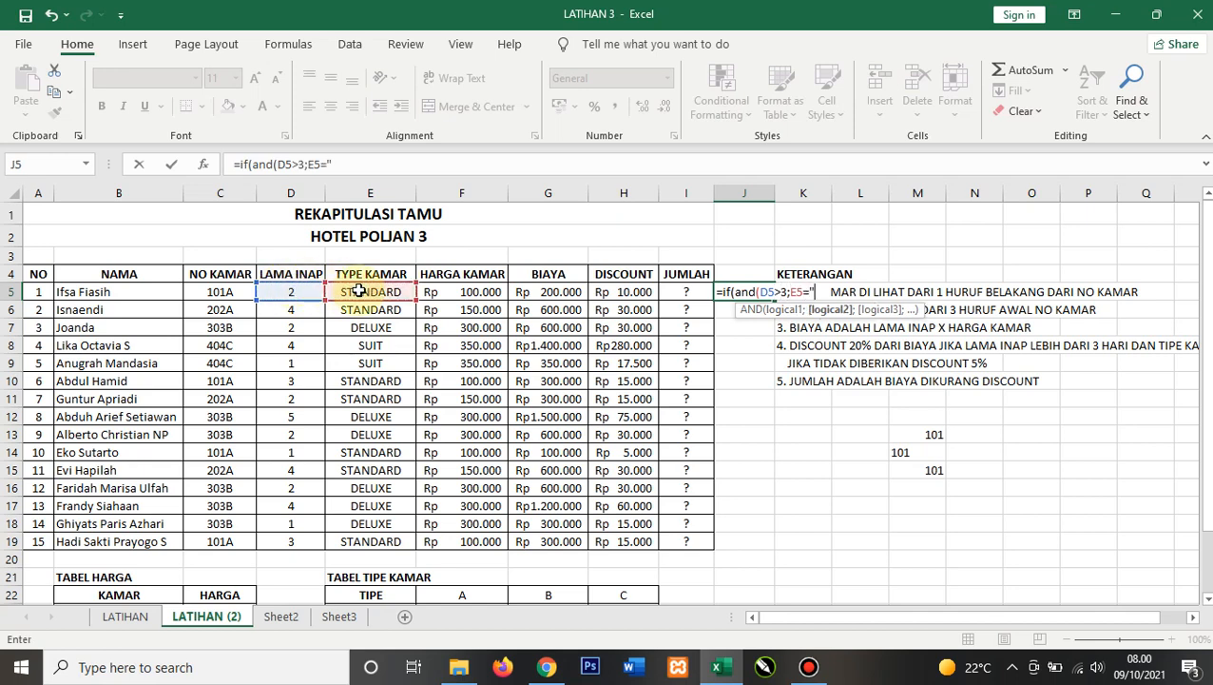
text(SUIT")
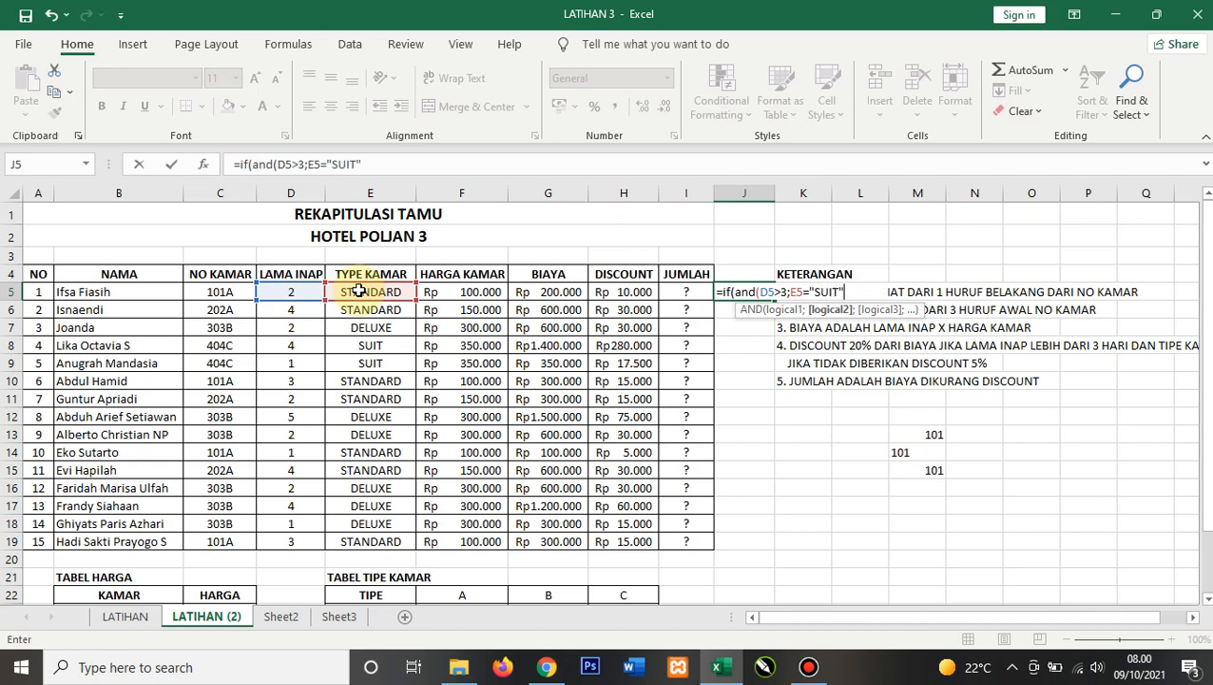
text();)
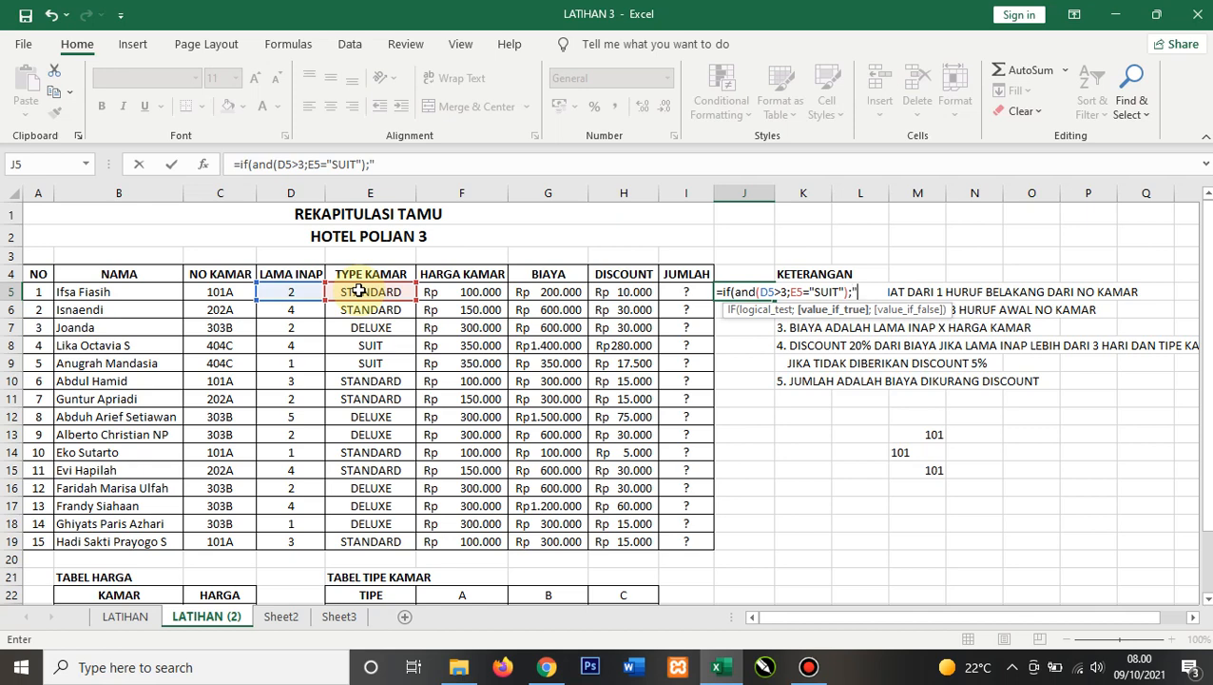
text("20%";)
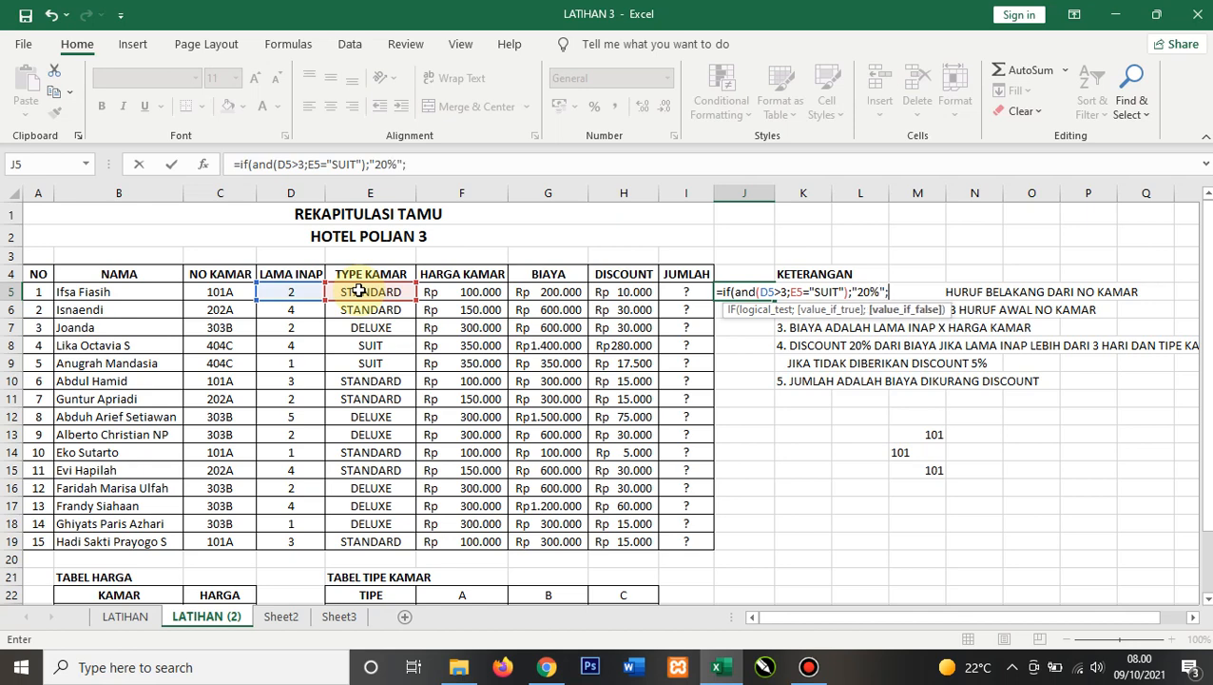
text("5%"))
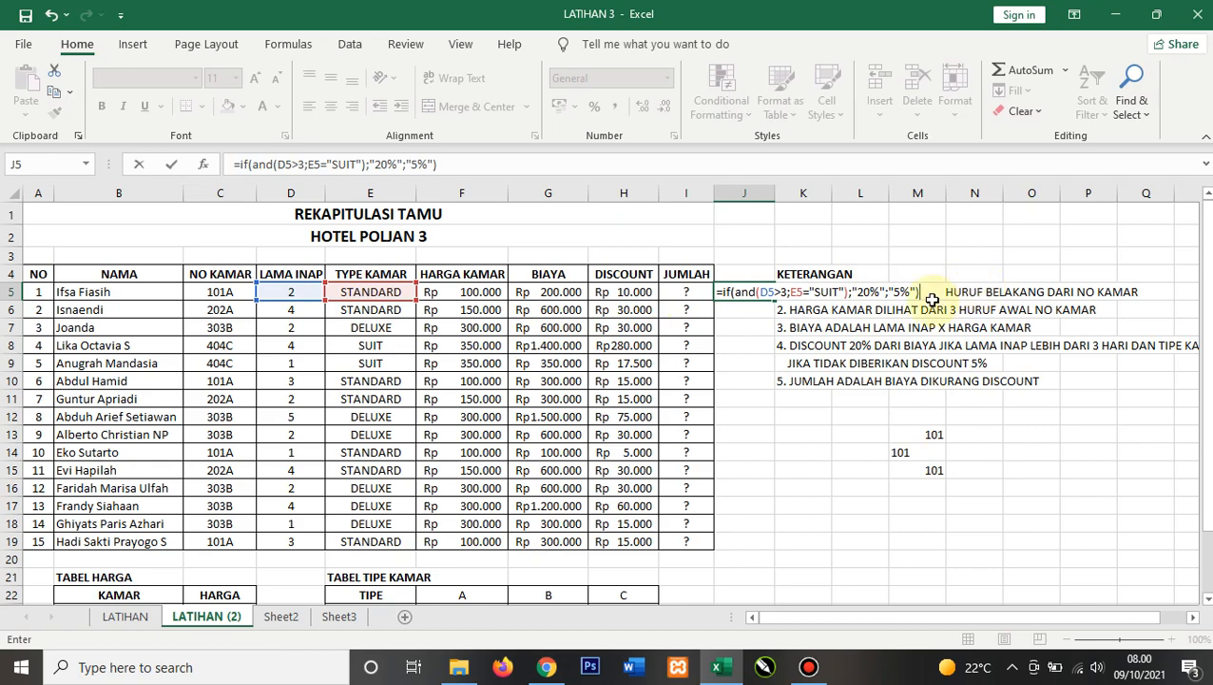
key(Return)
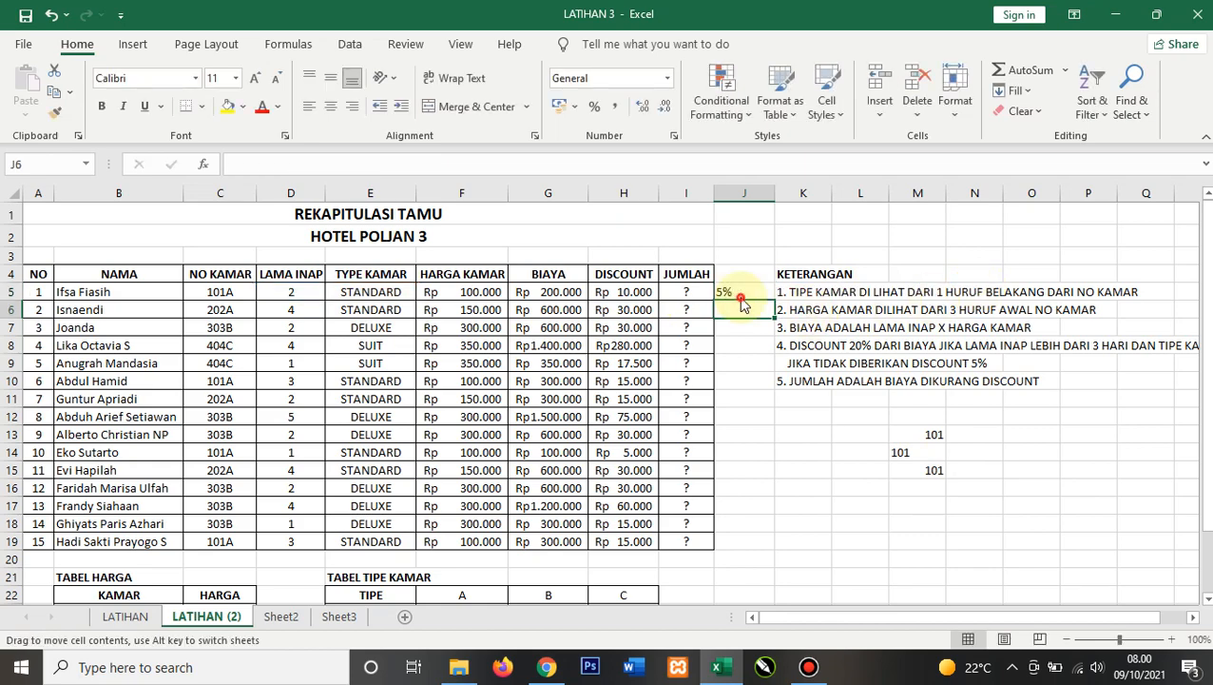
Step: Fill the J5 discount-rate formula down through J19
click(743, 293)
drag(776, 302, 761, 480)
scroll(789, 447, up, 1)
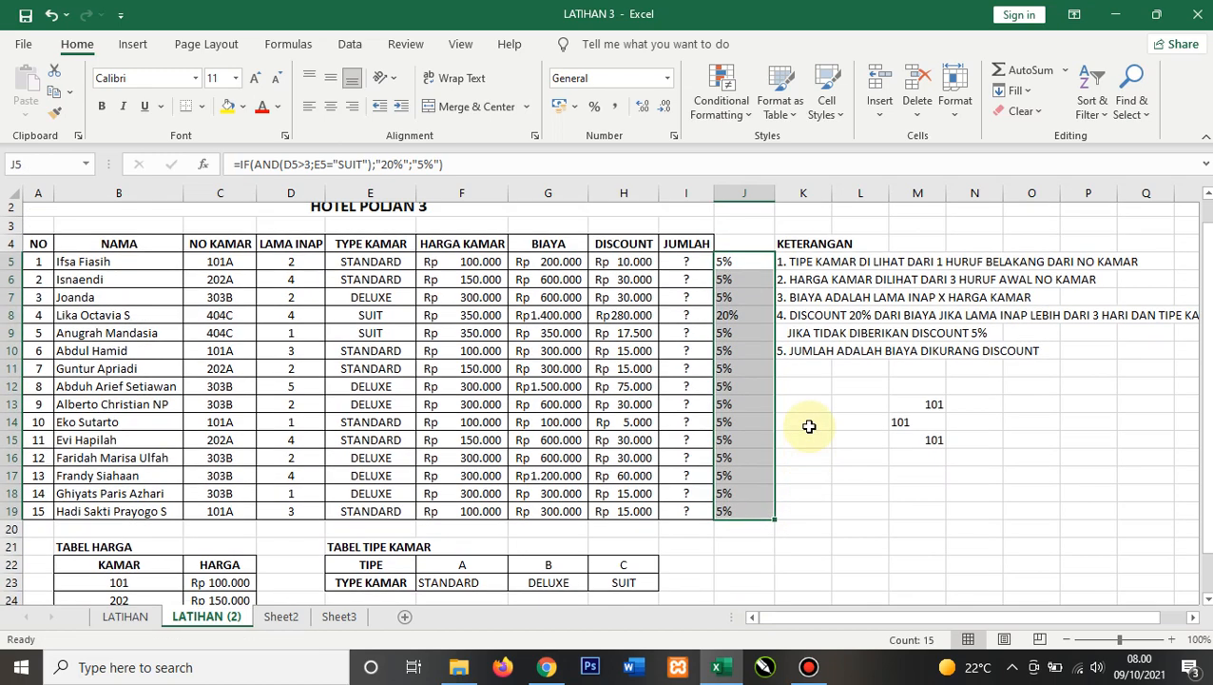
Step: Highlight the 20% discount-rate cell J8 with a yellow fill
click(758, 346)
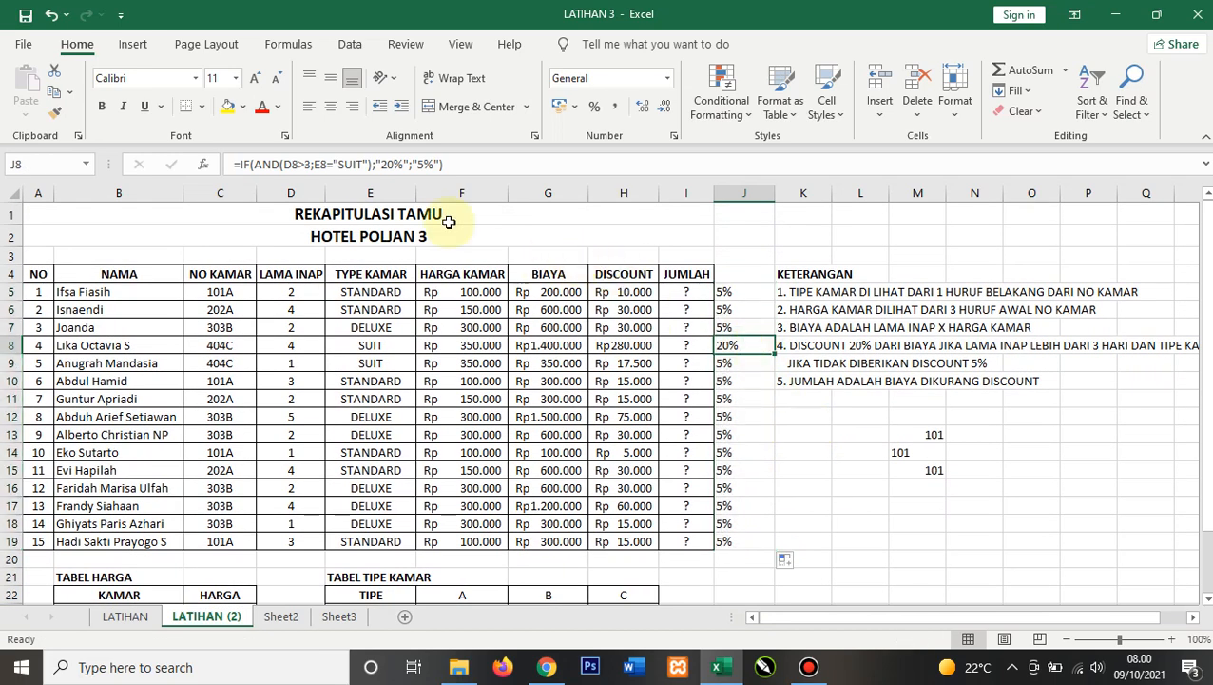
click(227, 106)
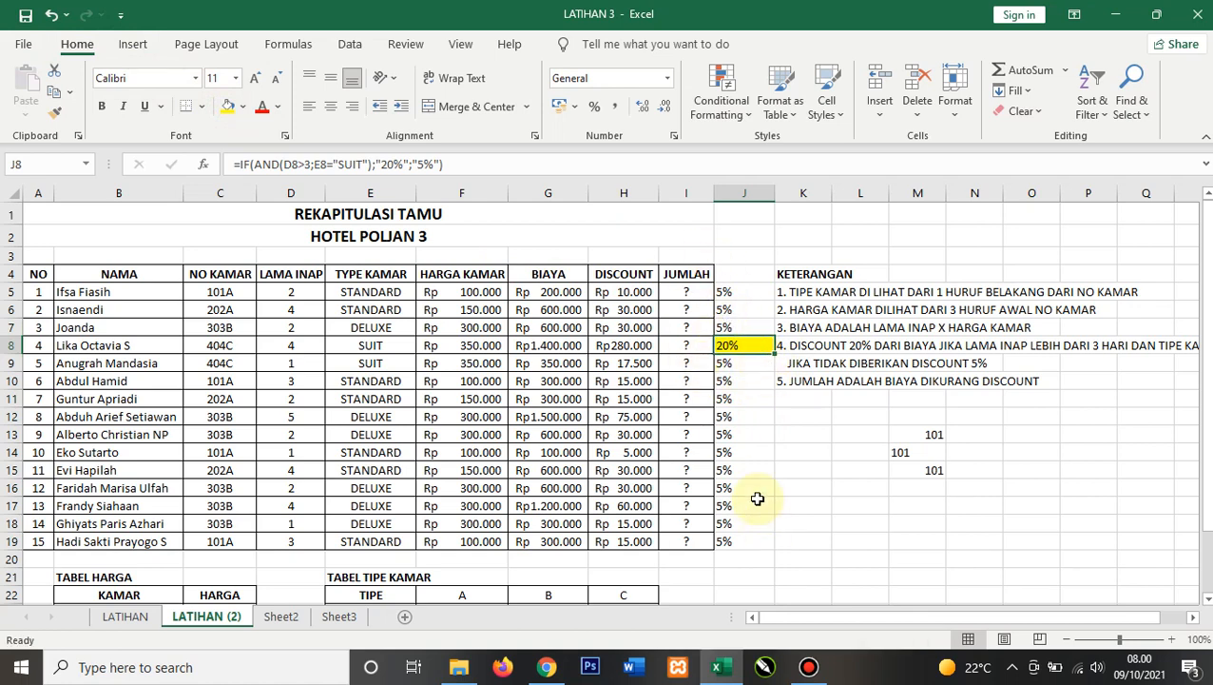
Step: Enter =G5-H5 in I5 to compute JUMLAH as the cost minus the discount
click(684, 296)
text(=)
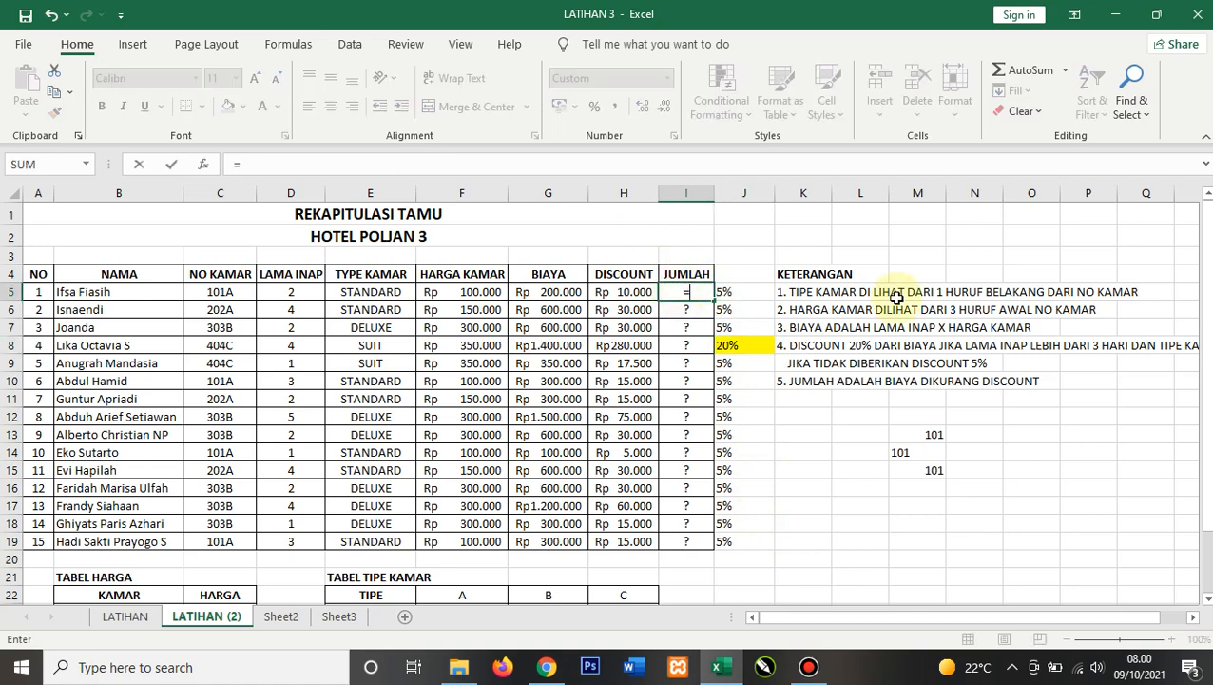
click(543, 290)
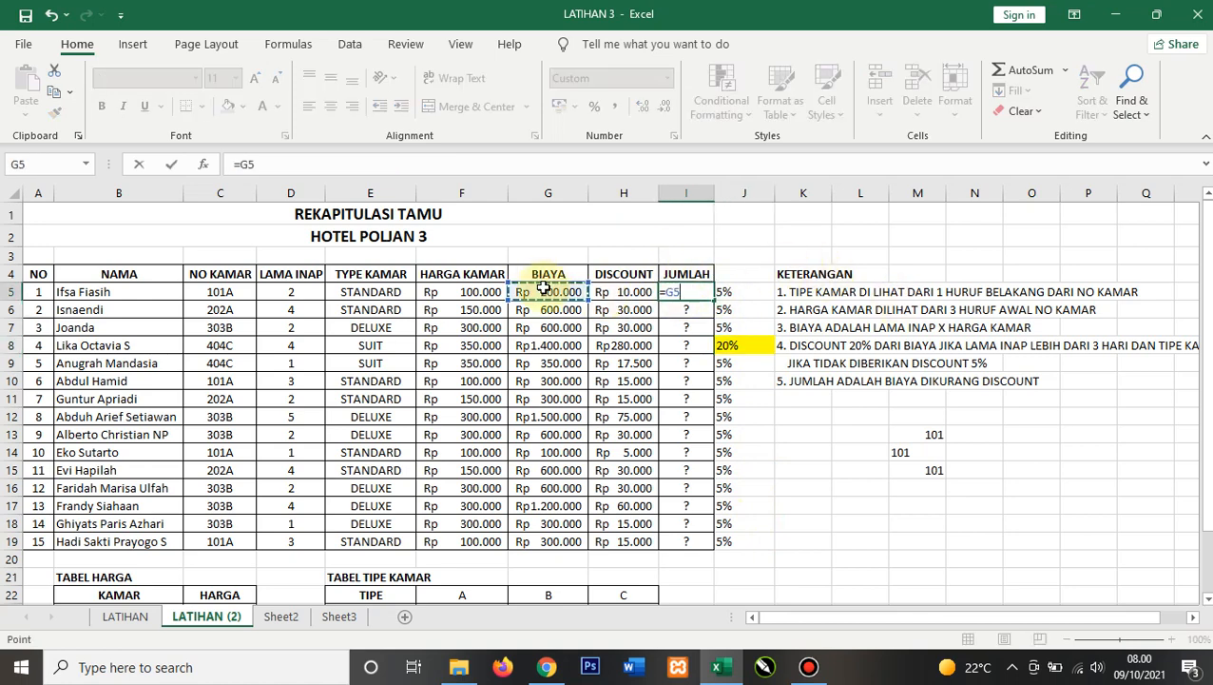
text(-)
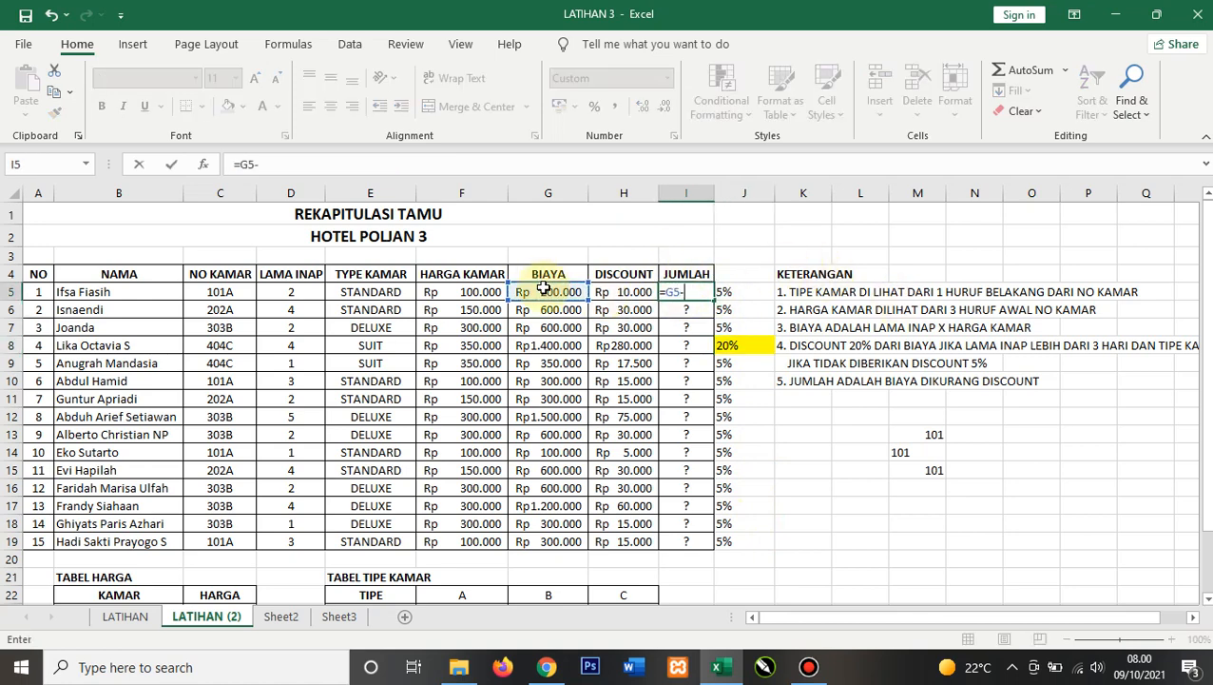
click(654, 294)
key(Return)
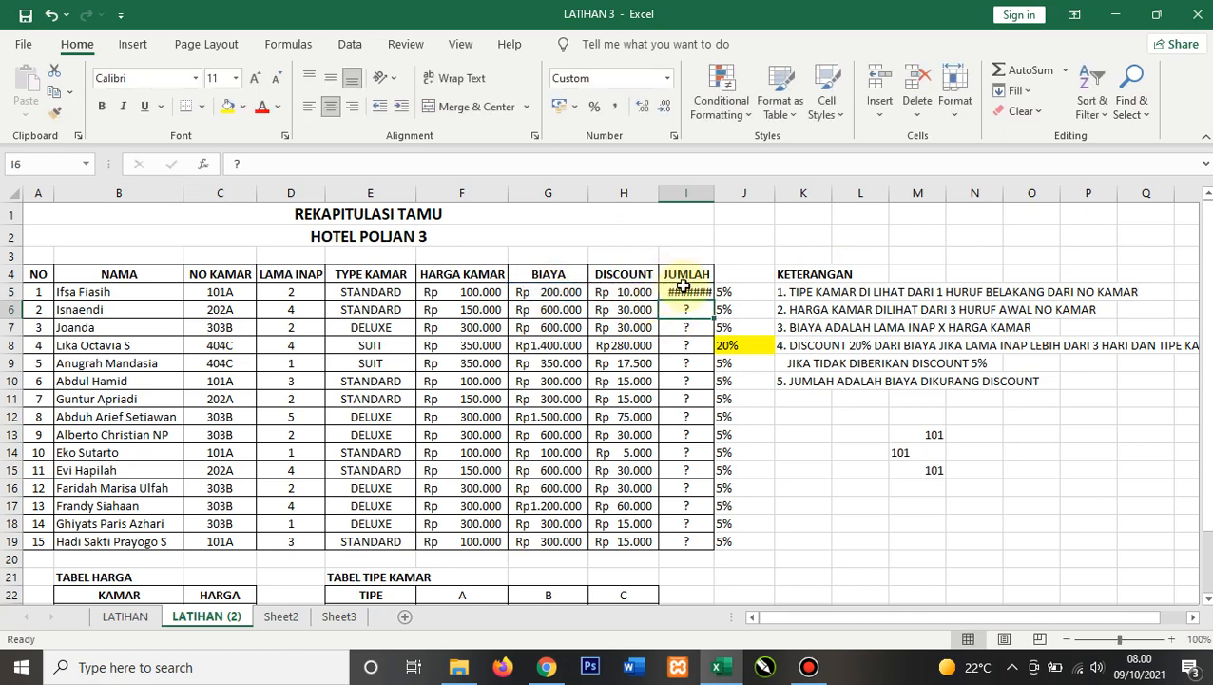
Step: Autofit column I and fill the JUMLAH formula down from I5 through I19
click(687, 291)
double_click(714, 193)
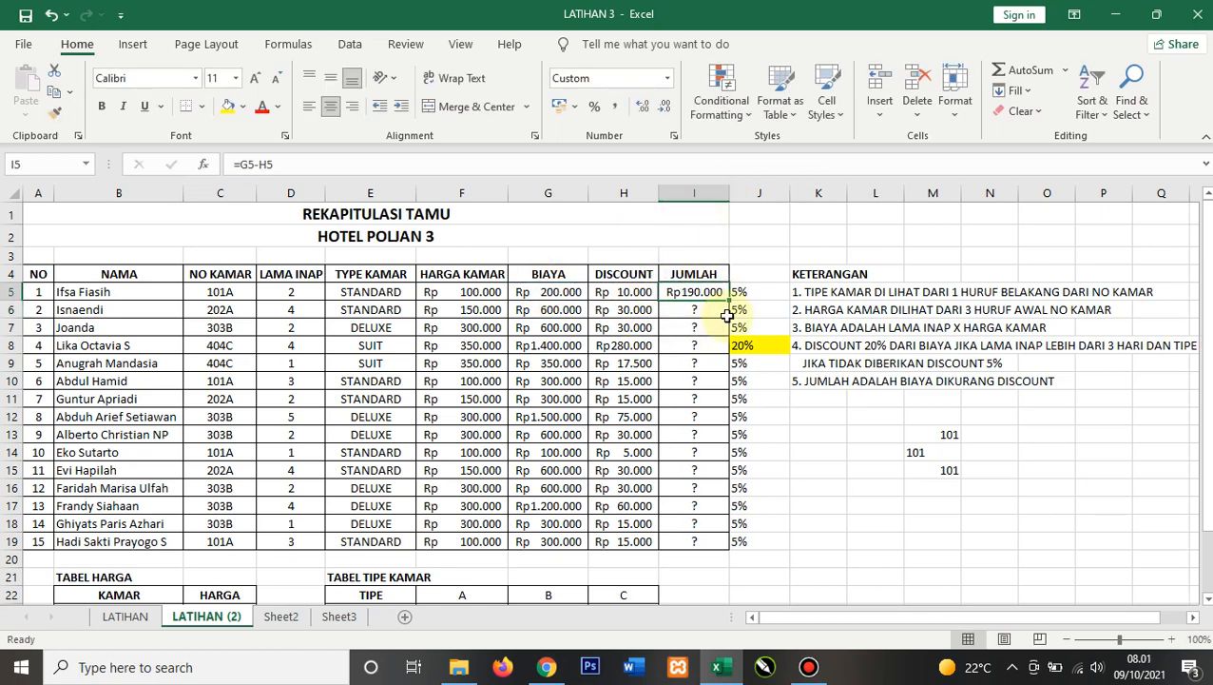
drag(729, 301, 728, 542)
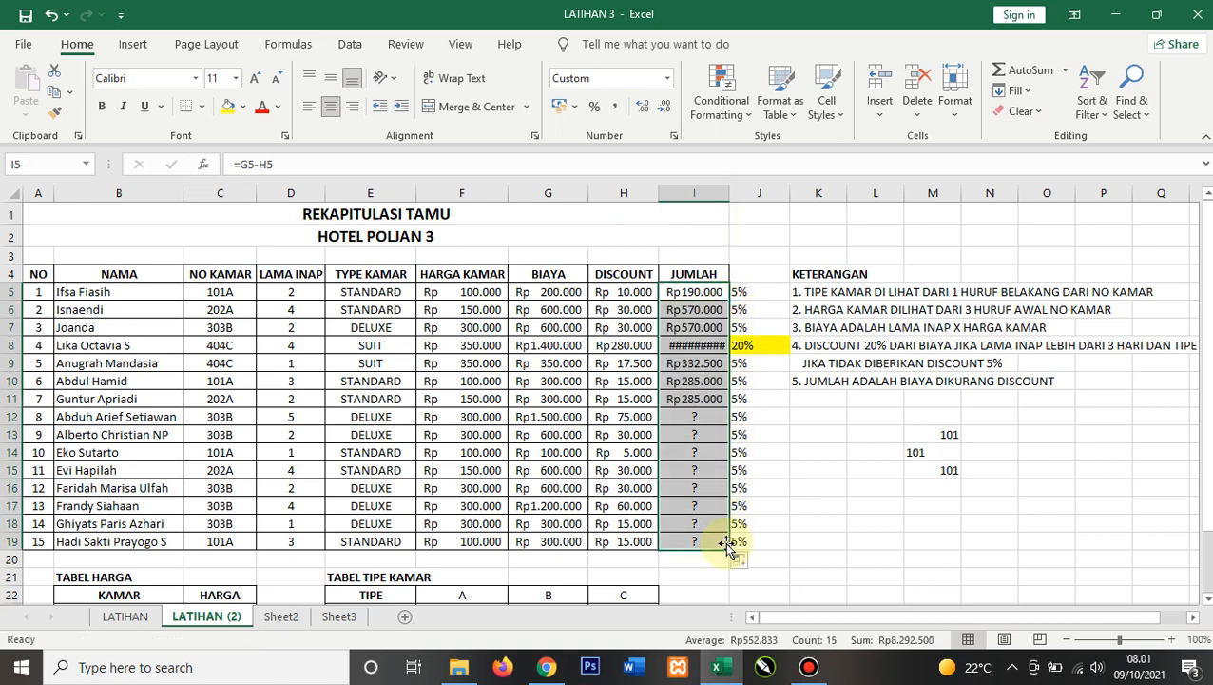
double_click(730, 190)
click(802, 485)
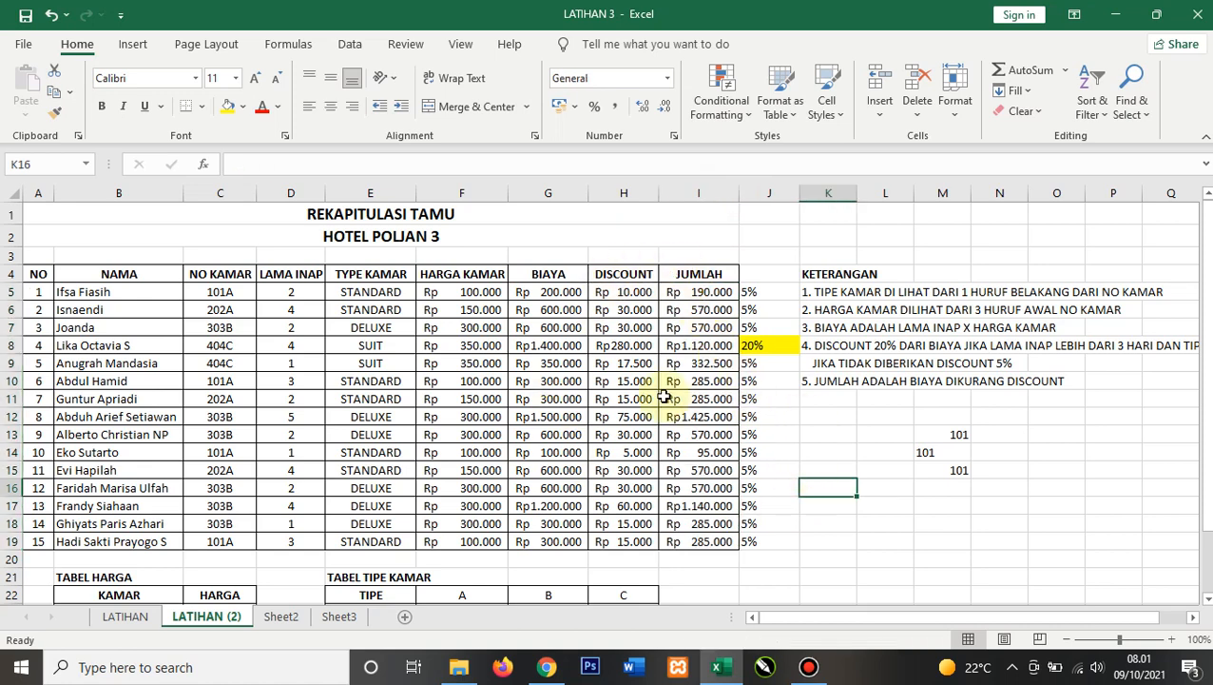
Step: Switch to the Sheet2 worksheet with the function syntax notes
scroll(666, 416, down, 3)
scroll(666, 416, up, 1)
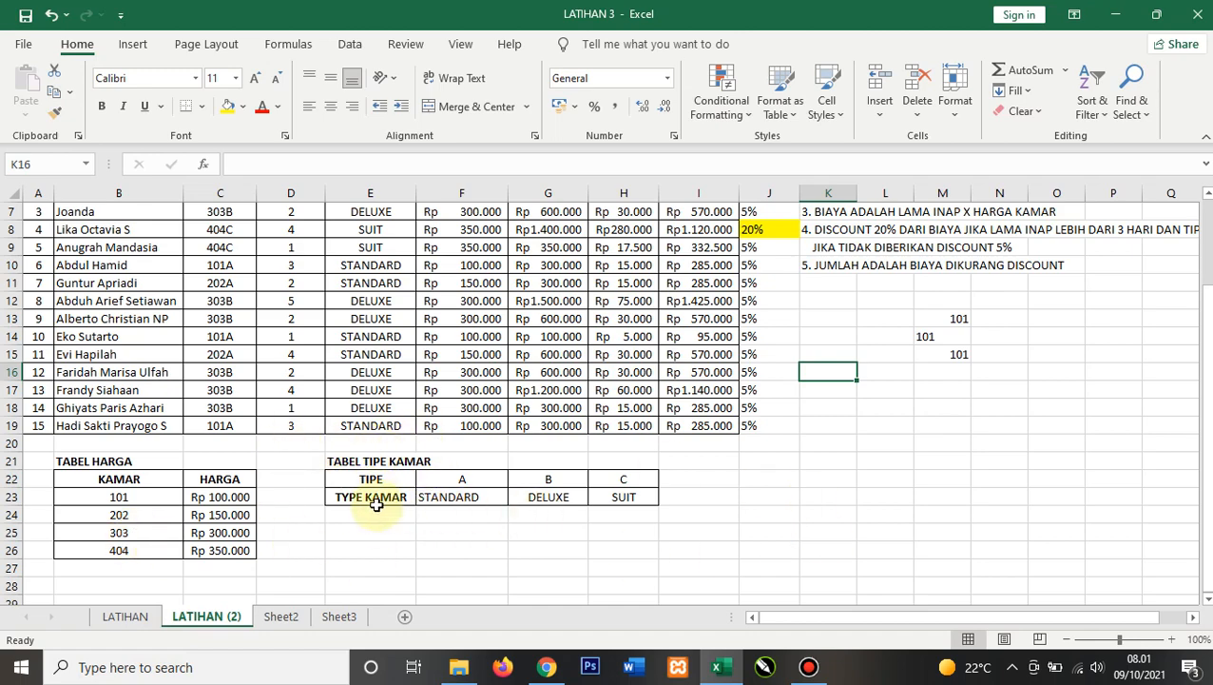
scroll(683, 525, up, 1)
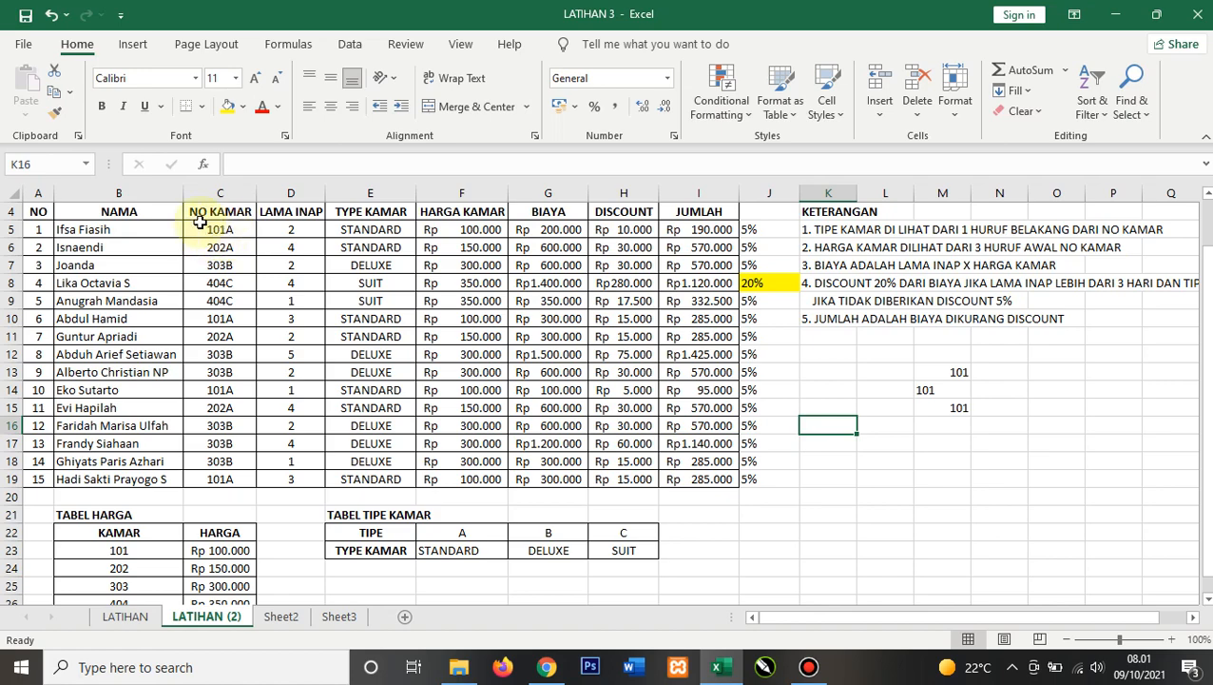
scroll(223, 230, down, 1)
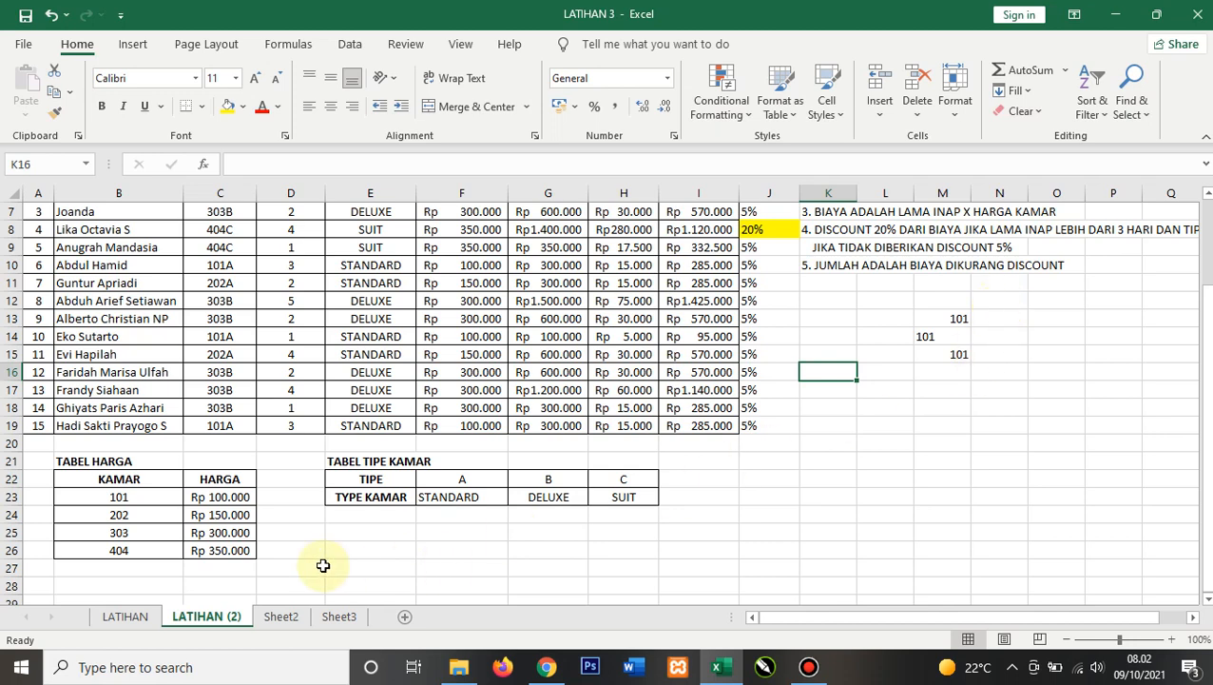
click(281, 616)
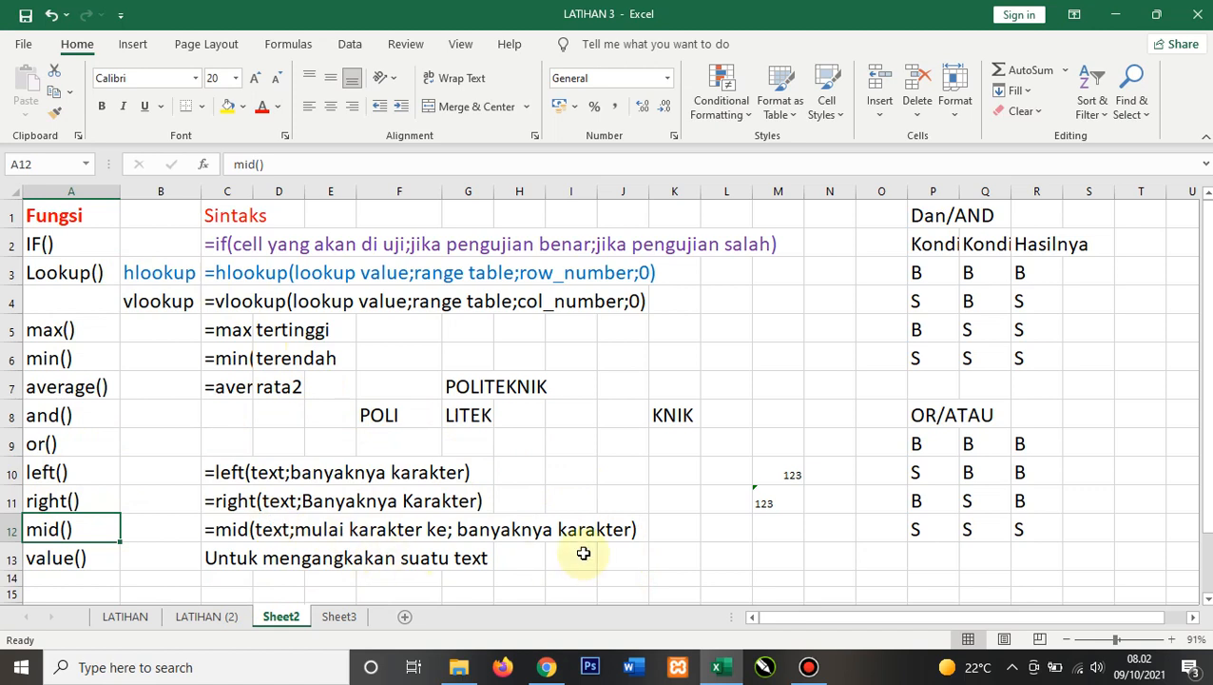
click(809, 668)
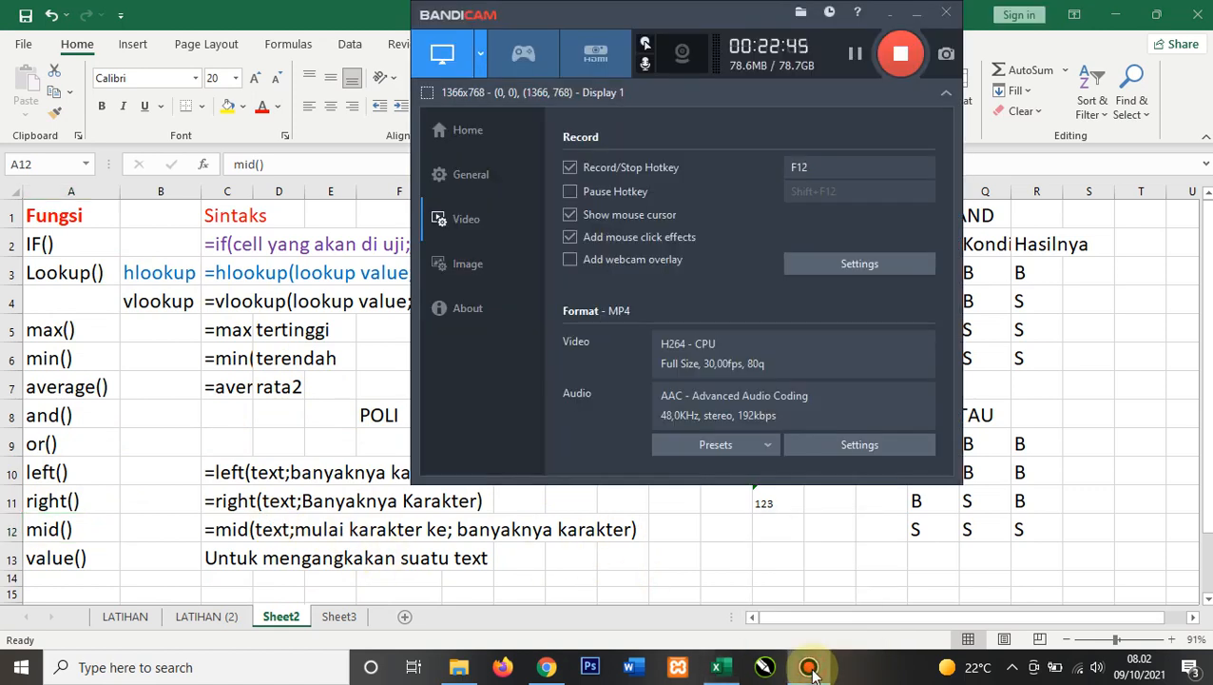